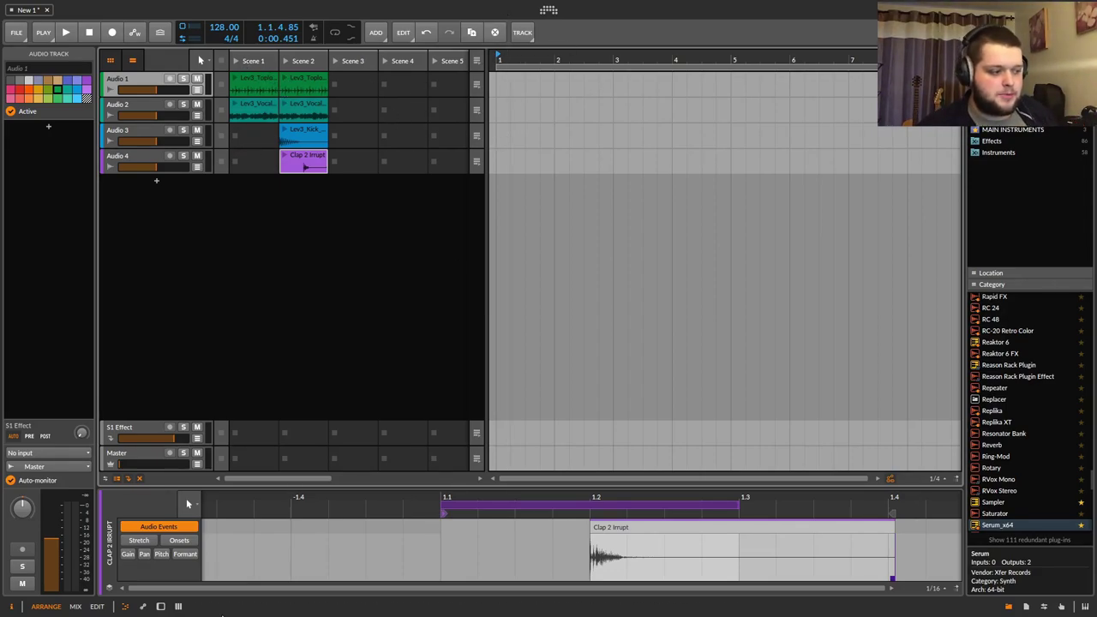
# Show Scene 2's clips in the Mix view, return to the Arrange view and narrow the clip launcher area.
pyautogui.click(76, 607)
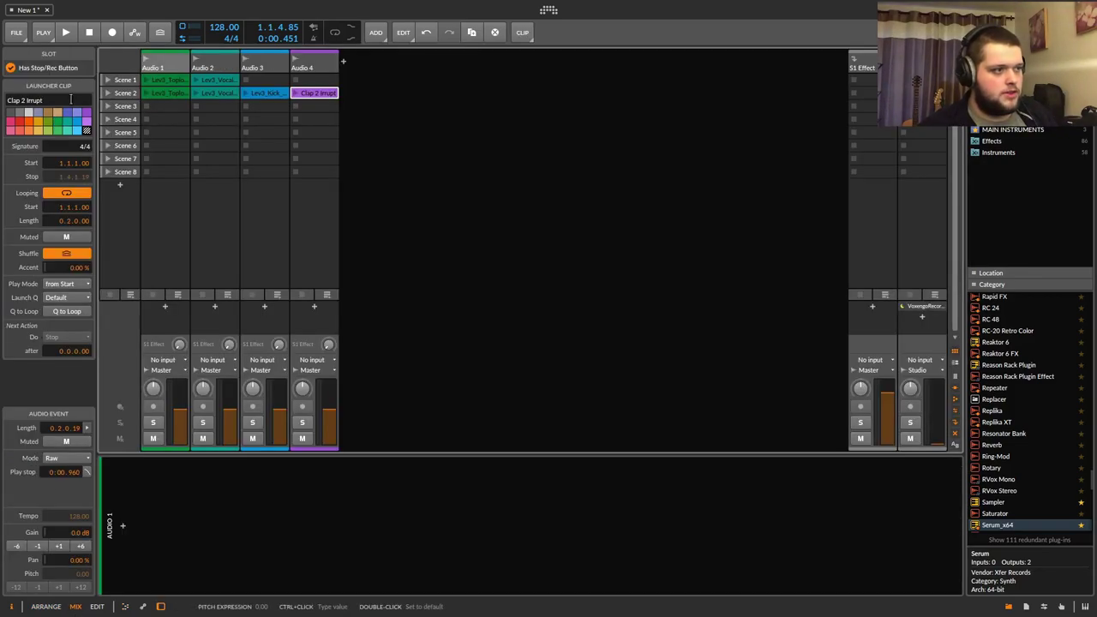
pyautogui.click(119, 93)
pyautogui.moveTo(522, 330); pyautogui.dragTo(92, 95)
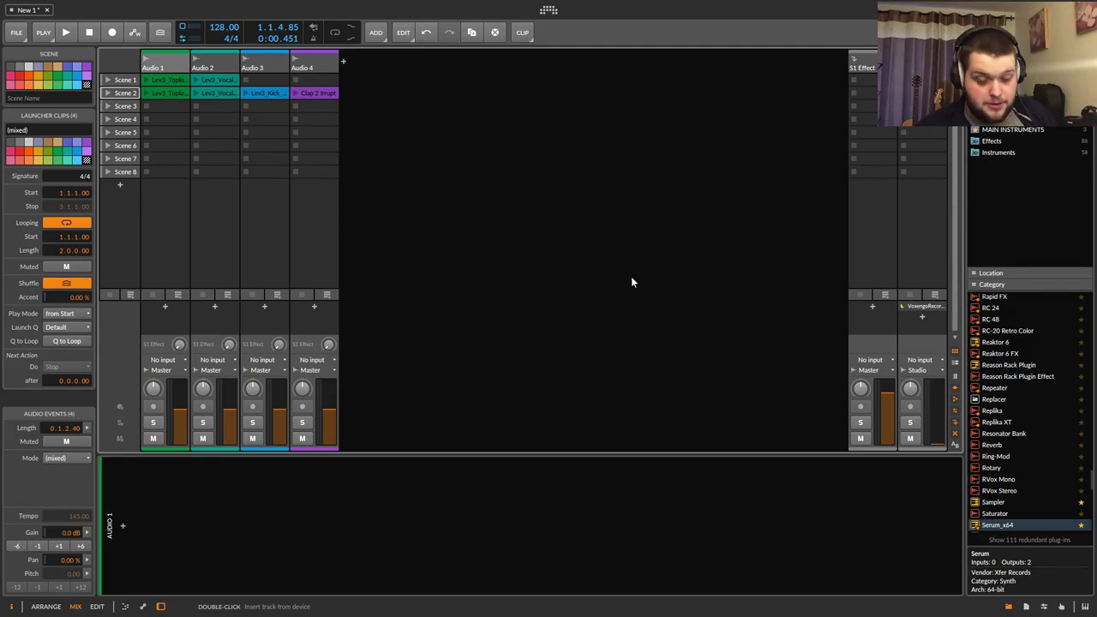
pyautogui.click(46, 606)
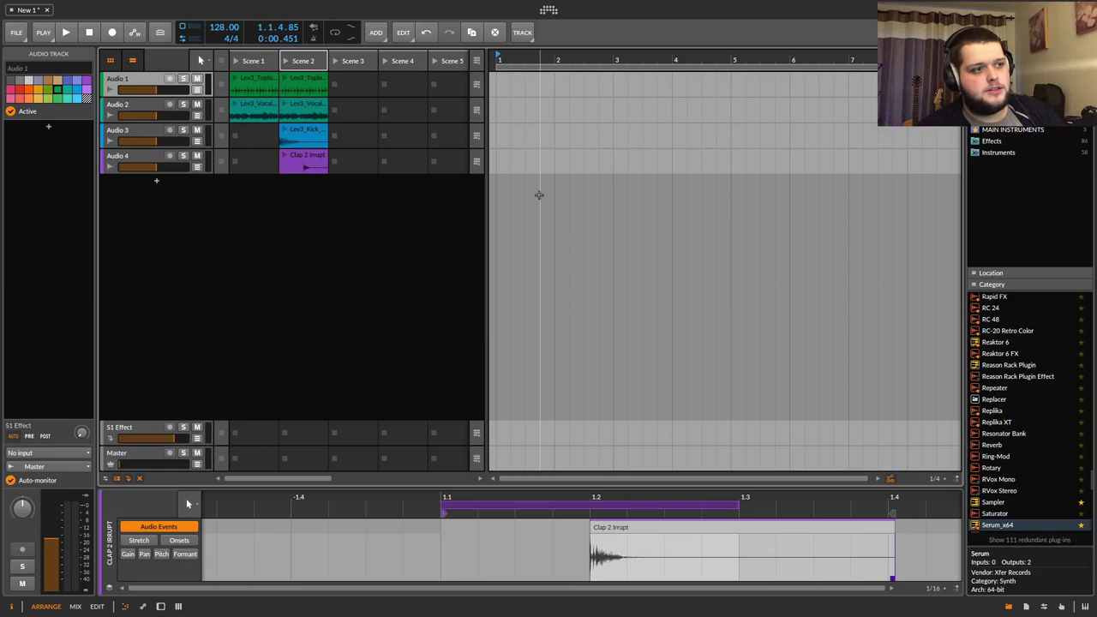
pyautogui.moveTo(486, 120)
pyautogui.mouseDown()
pyautogui.moveTo(323, 140)
pyautogui.moveTo(477, 128)
pyautogui.mouseUp()
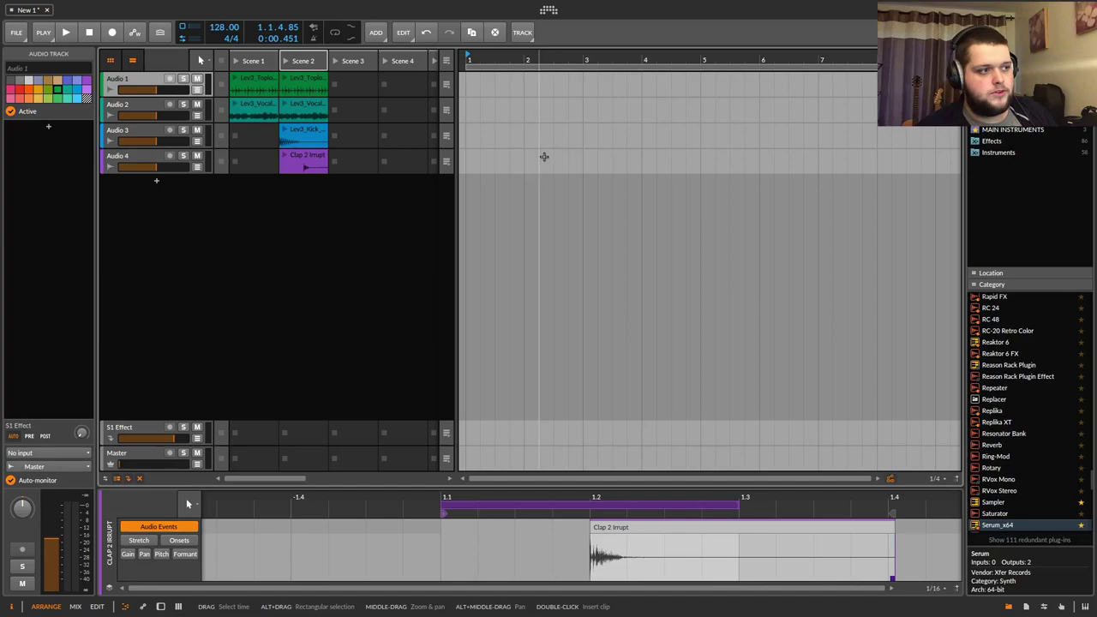
# Launch Scene 1, switch playback to Scene 2 and stop the transport.
pyautogui.click(238, 62)
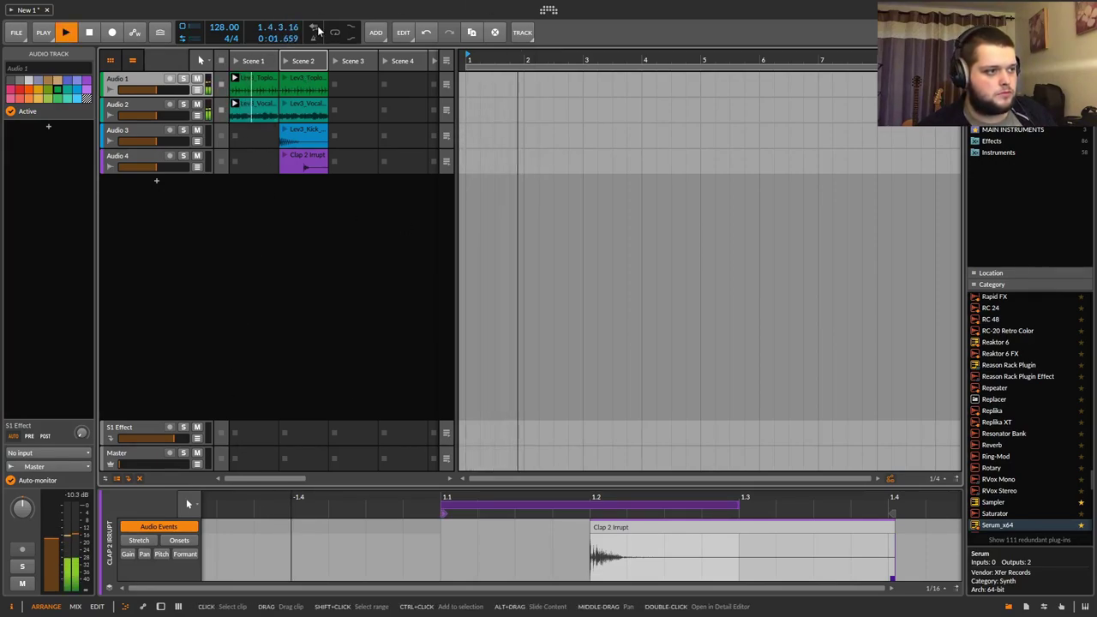
pyautogui.click(285, 63)
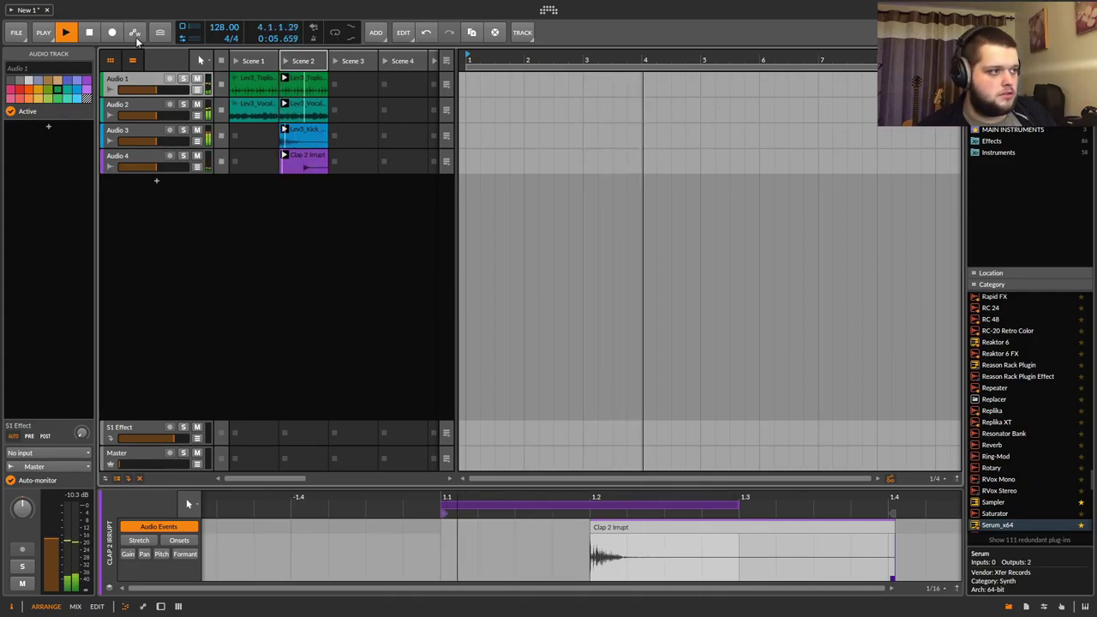
pyautogui.click(89, 34)
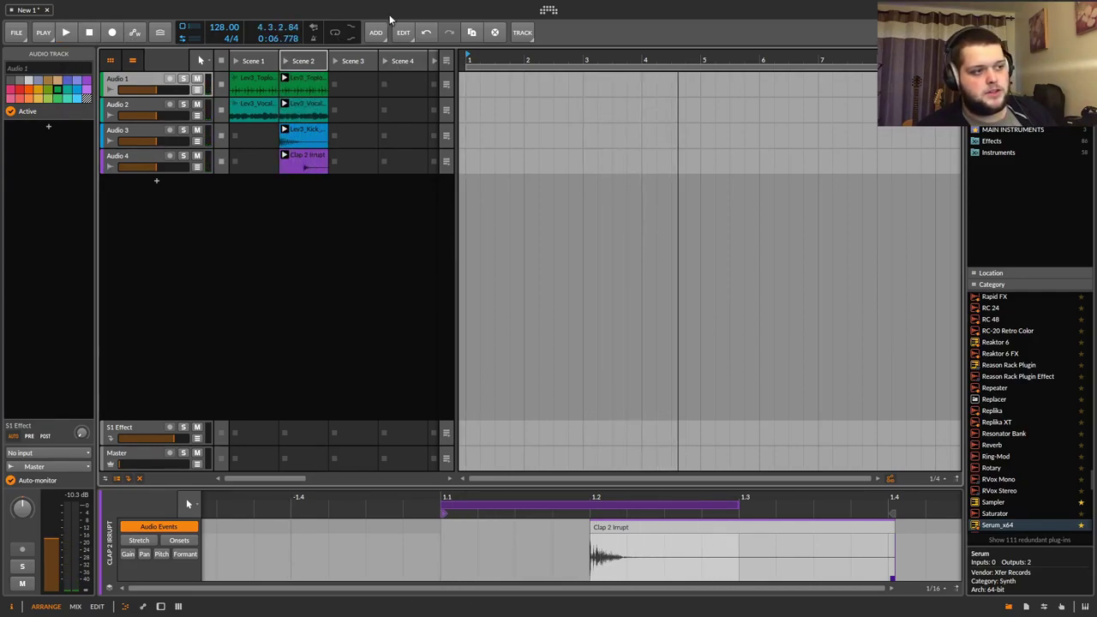
pyautogui.moveTo(310, 80)
pyautogui.mouseDown()
pyautogui.moveTo(690, 123)
pyautogui.moveTo(607, 137)
pyautogui.moveTo(314, 92)
pyautogui.mouseUp()
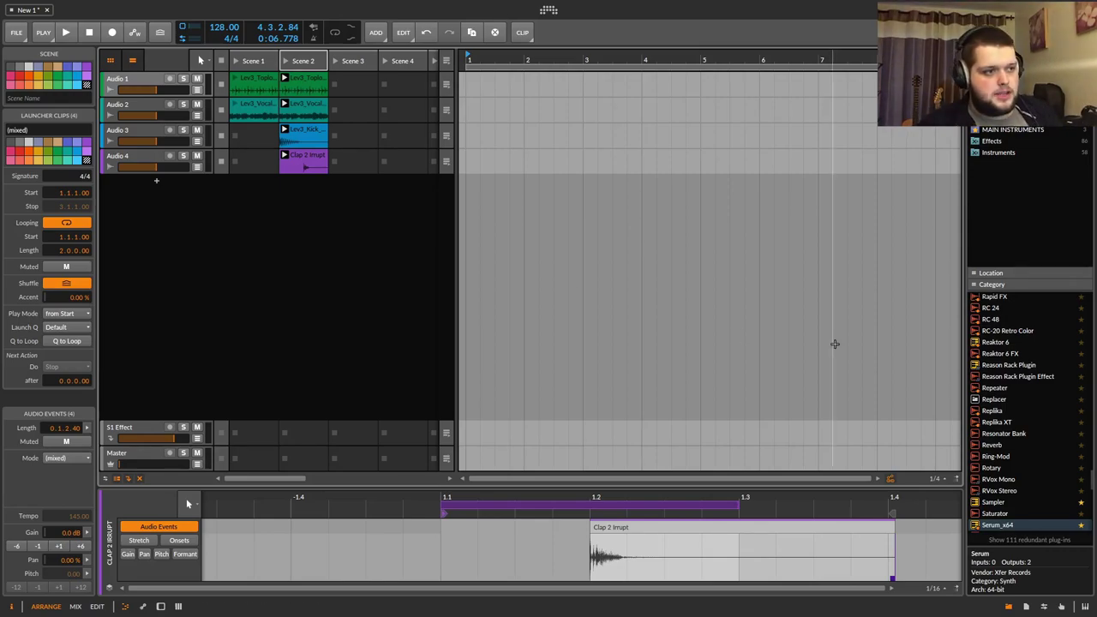
# Mark the time range from 1.4.1.00 to 6.2.1.00 on Audio 2's arranger lane and widen the clip launcher area.
pyautogui.moveTo(519, 115); pyautogui.dragTo(775, 112)
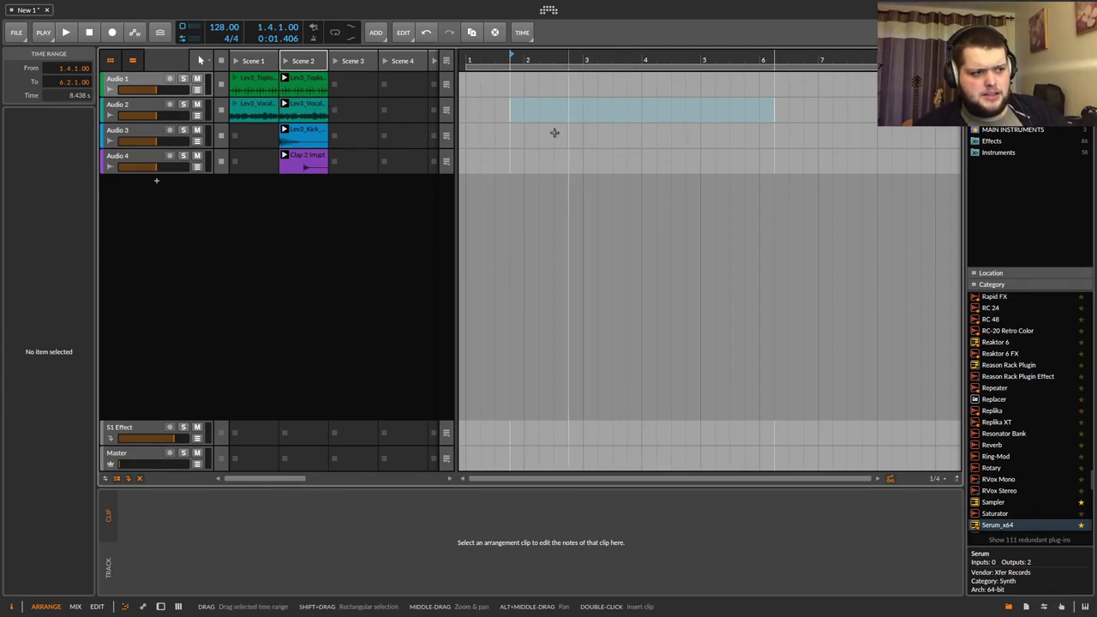
pyautogui.moveTo(461, 121); pyautogui.dragTo(518, 119)
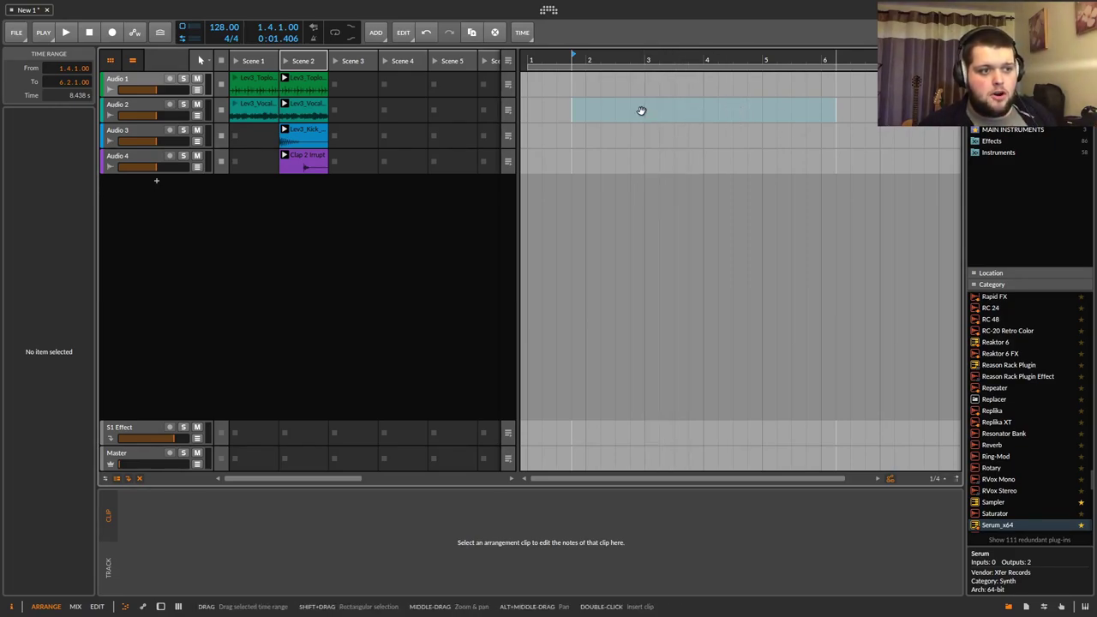
pyautogui.moveTo(641, 105); pyautogui.dragTo(814, 122)
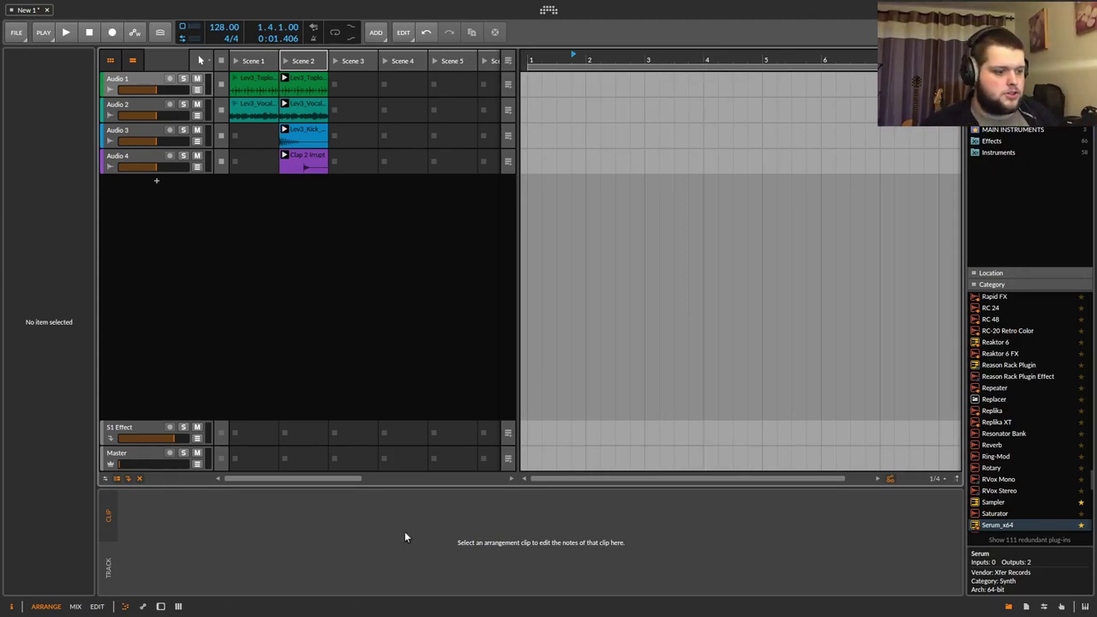
# Open the device chain of Audio 1 and bring up the browser for inserting a device.
pyautogui.click(132, 78)
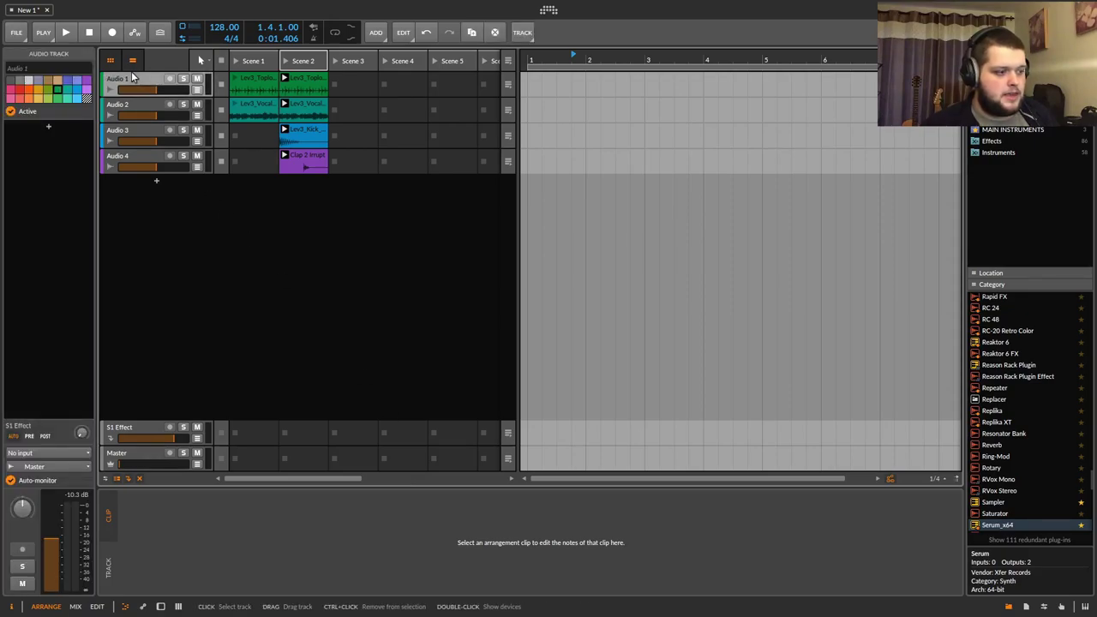
pyautogui.doubleClick(133, 80)
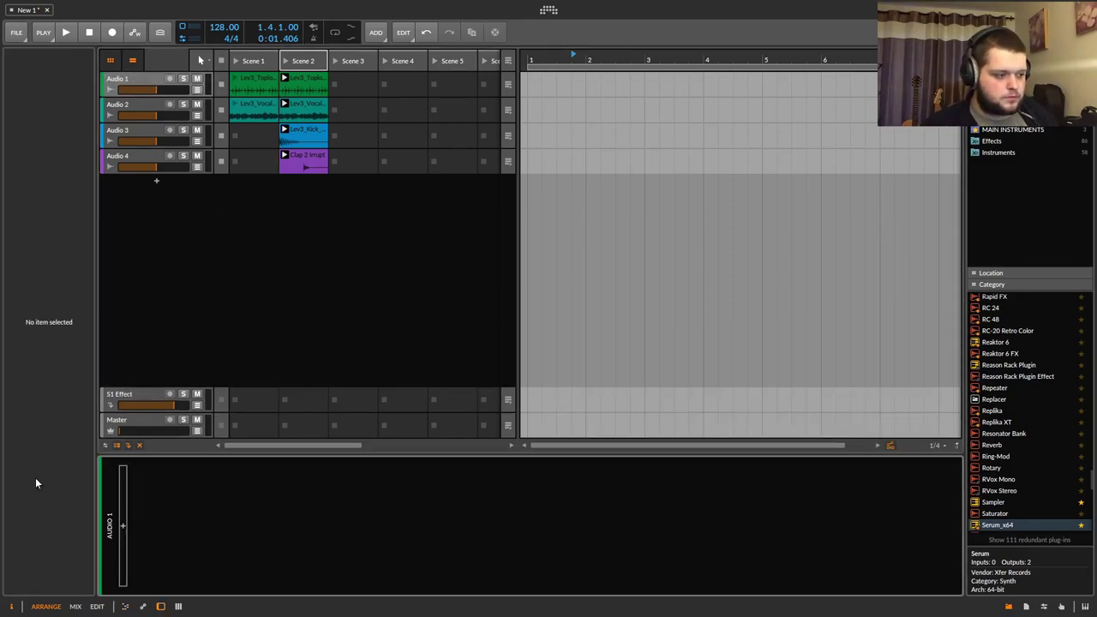
pyautogui.click(123, 525)
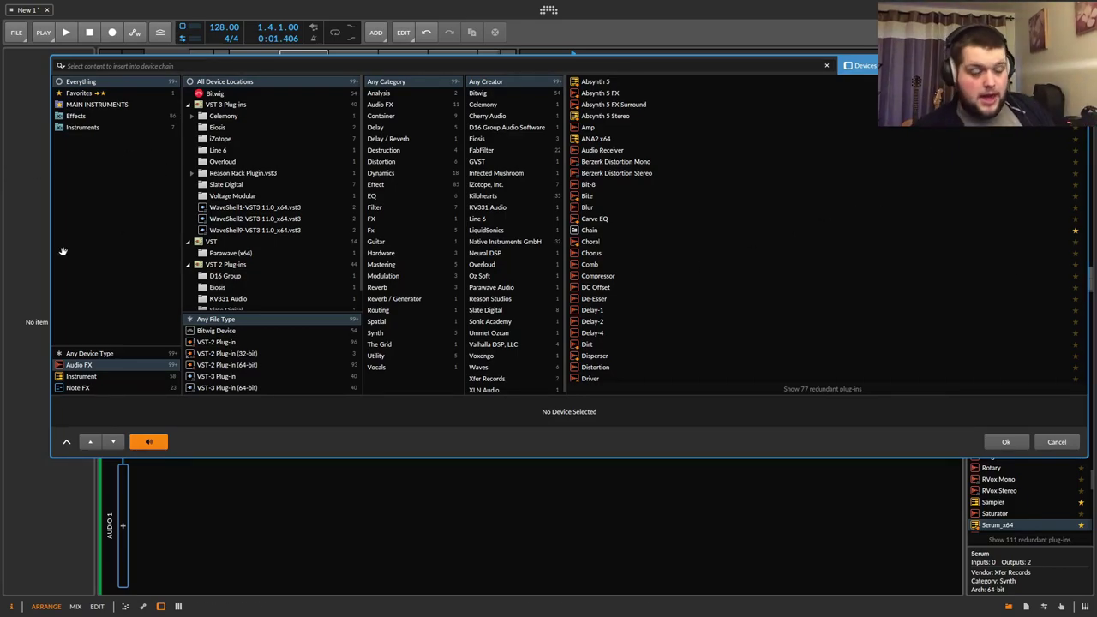
# Compare the Effects and Instruments smart collections, finishing on Effects.
pyautogui.click(86, 117)
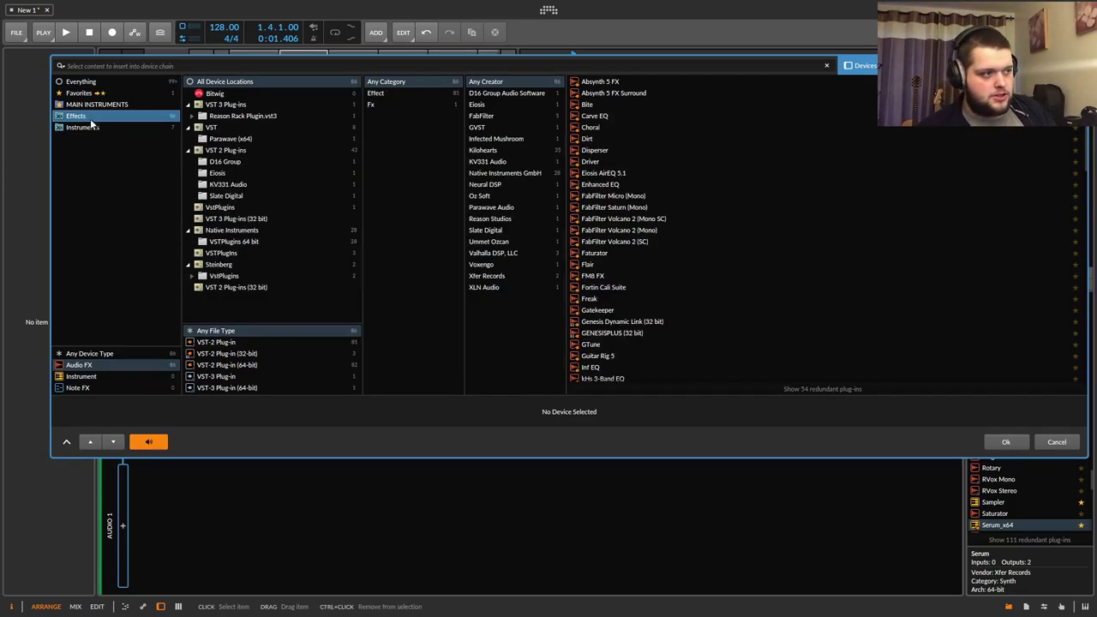
pyautogui.click(87, 130)
pyautogui.click(88, 115)
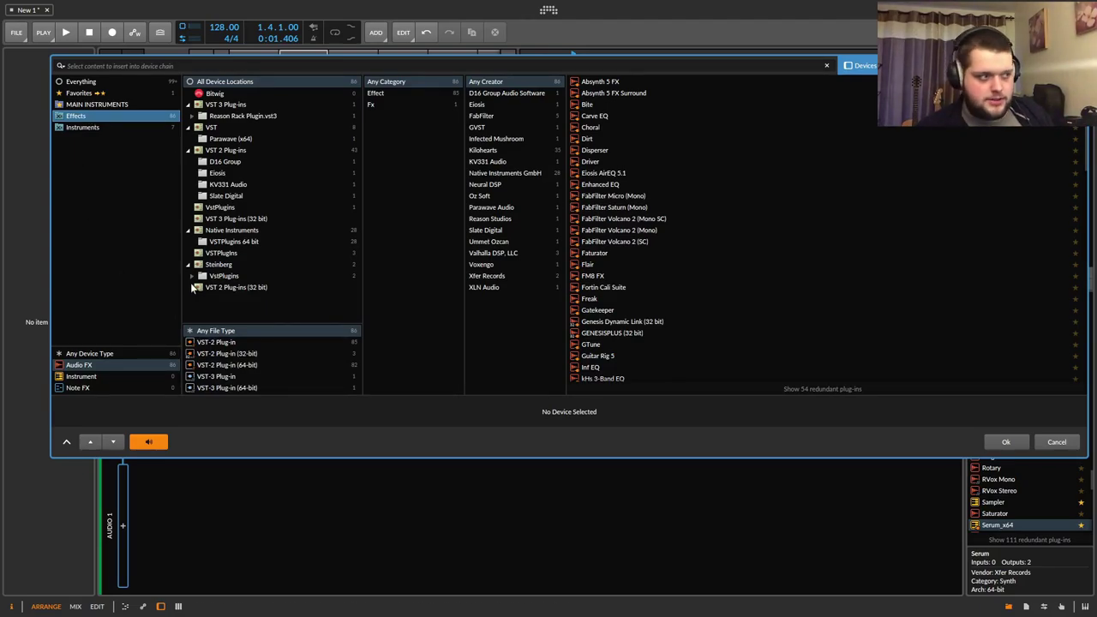
# View the search definition of the Instruments smart collection and close it without changing it.
pyautogui.click(86, 128)
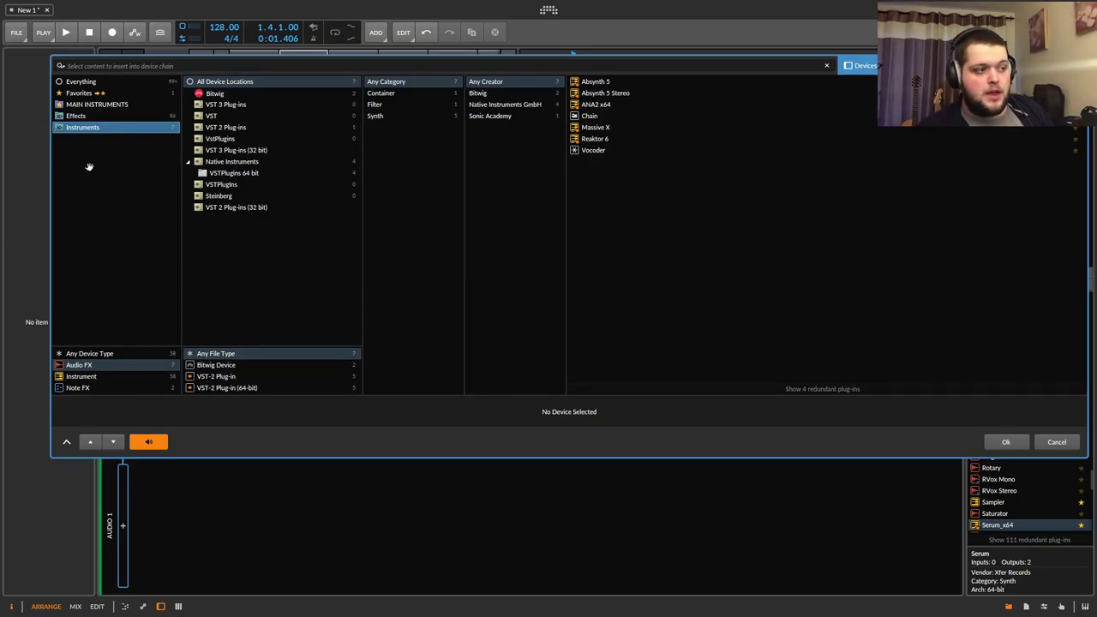
pyautogui.rightClick(95, 132)
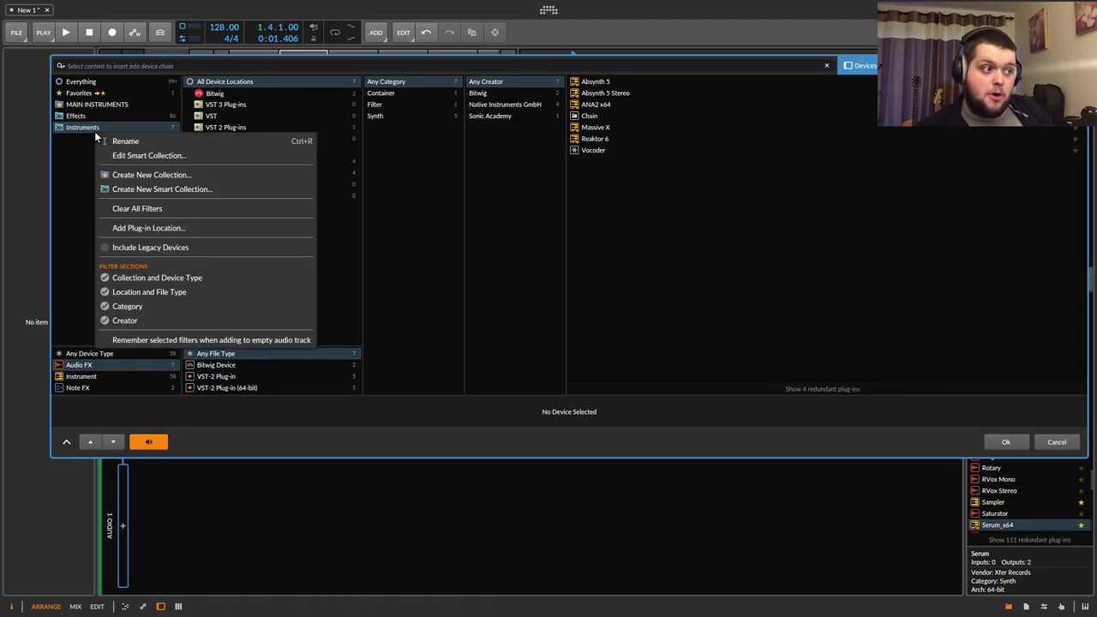
pyautogui.click(120, 156)
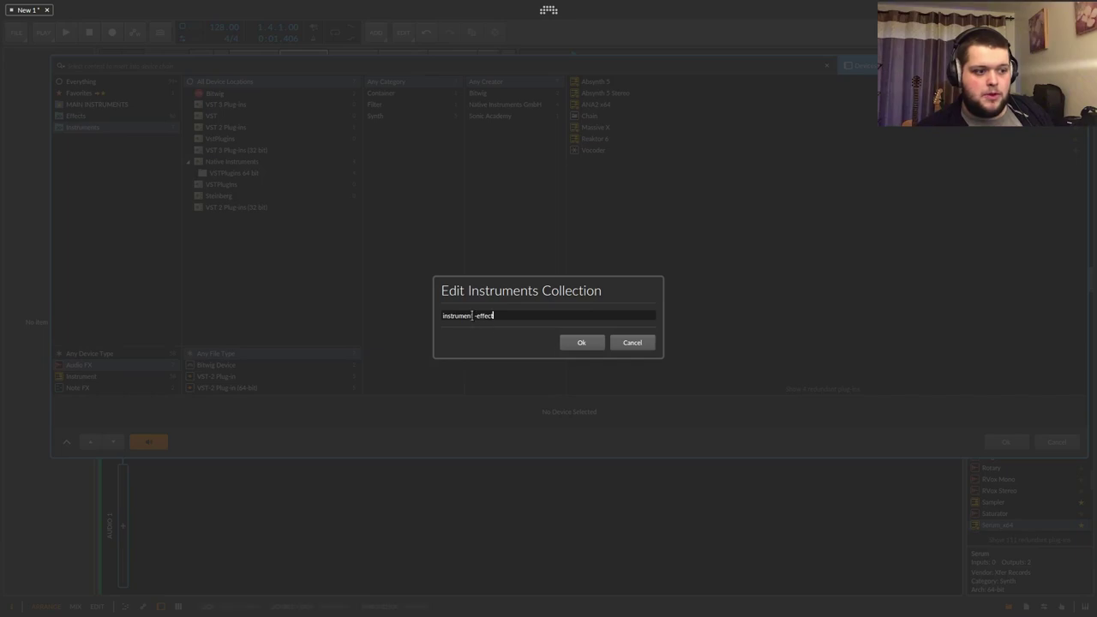
pyautogui.click(644, 343)
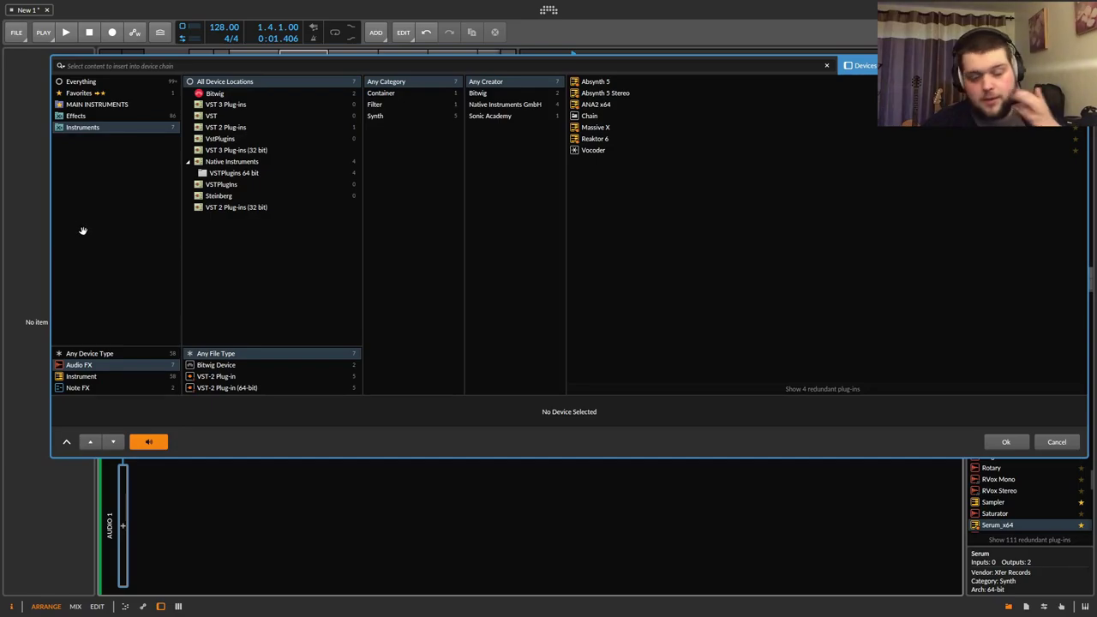
# Examine the MAIN INSTRUMENTS collection, the preset, multisample and music content, and the device locations and creators.
pyautogui.click(95, 104)
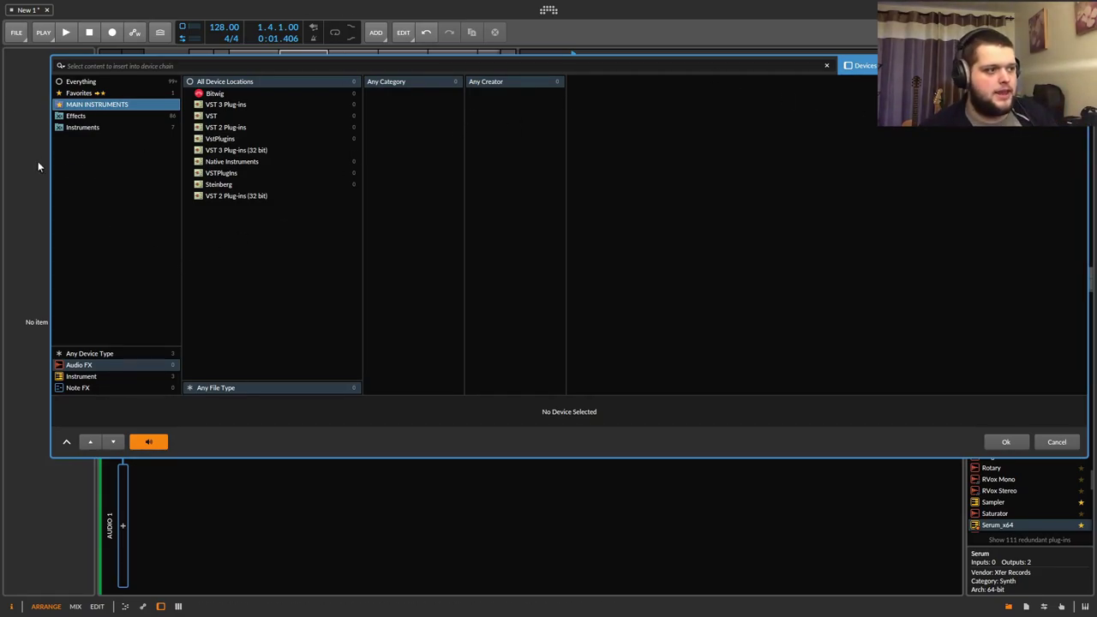
pyautogui.click(81, 82)
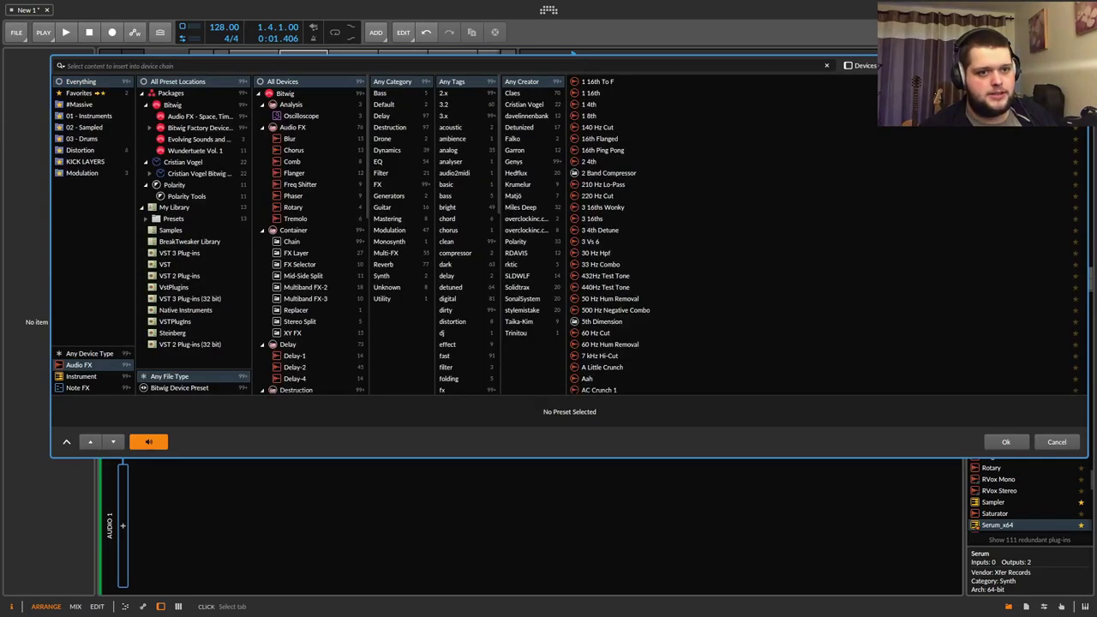
pyautogui.click(864, 67)
pyautogui.click(960, 65)
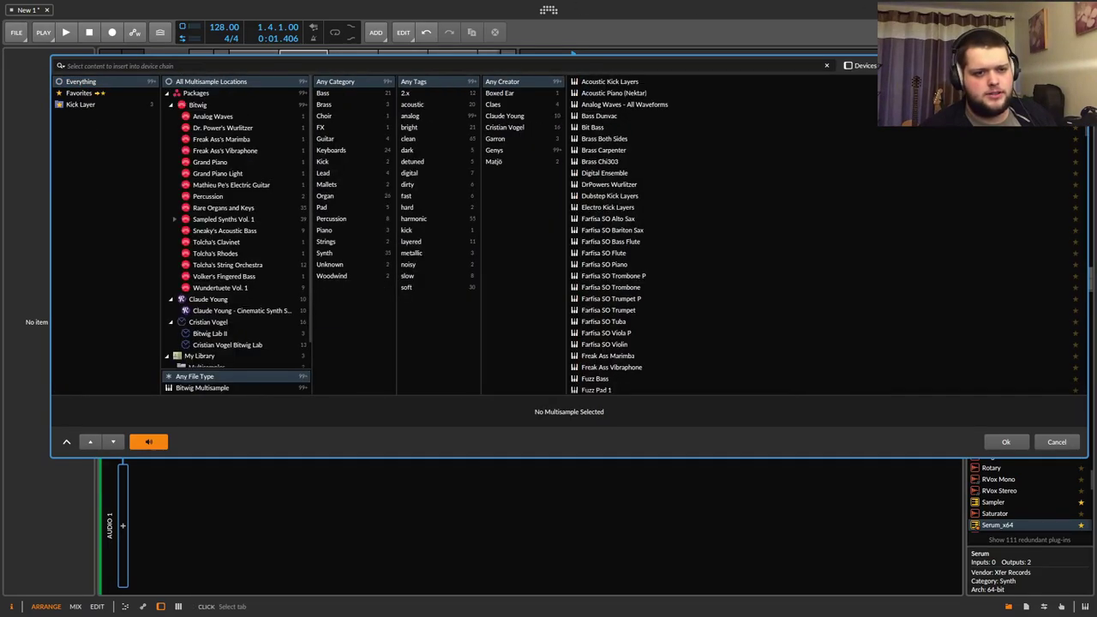
pyautogui.click(1019, 65)
pyautogui.click(861, 65)
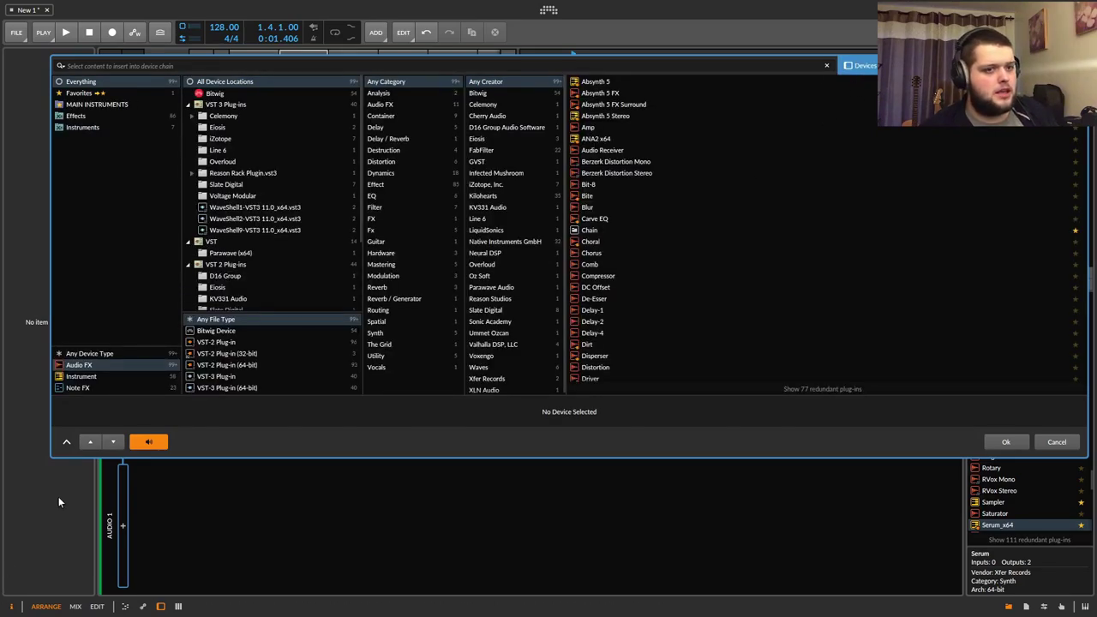
pyautogui.click(1063, 65)
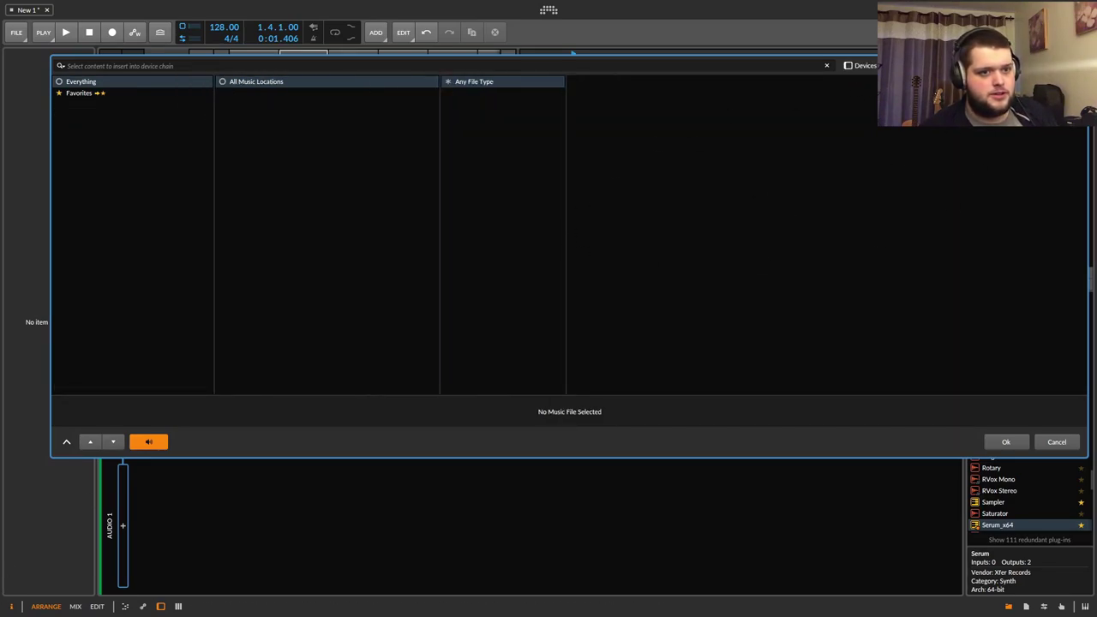
pyautogui.click(854, 64)
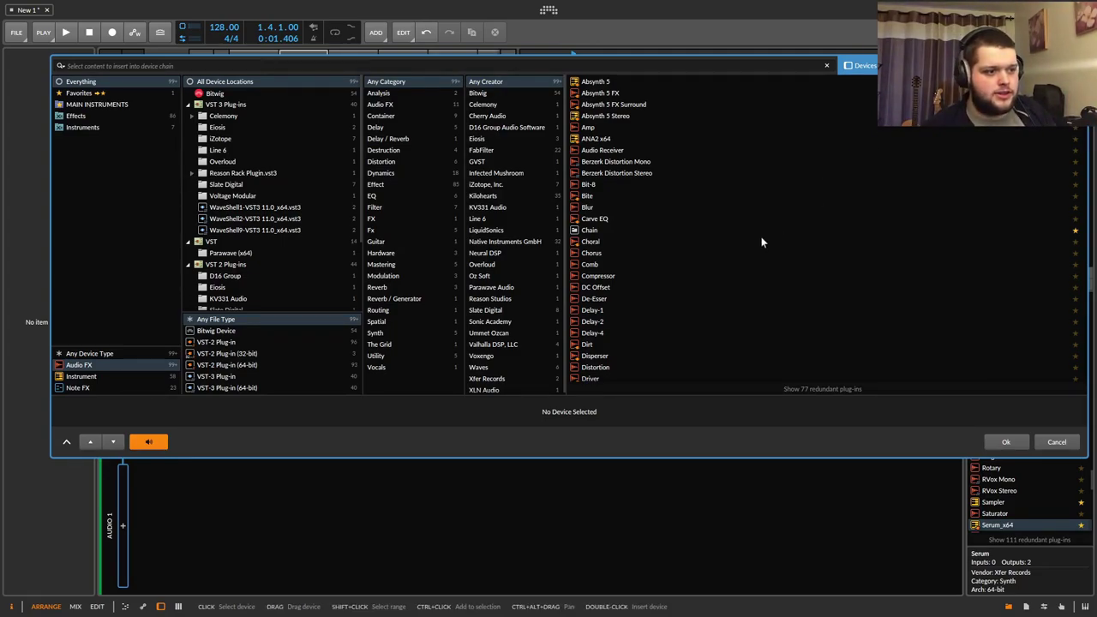
pyautogui.scroll(-1, 343, 223)
pyautogui.scroll(-1, 484, 202)
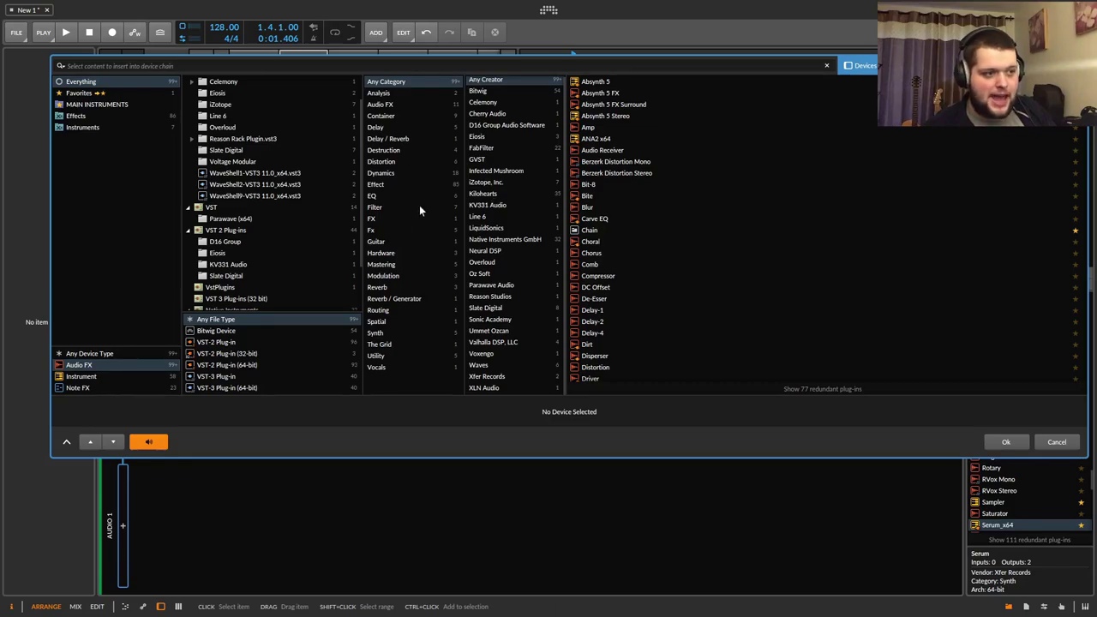
pyautogui.scroll(1, 286, 163)
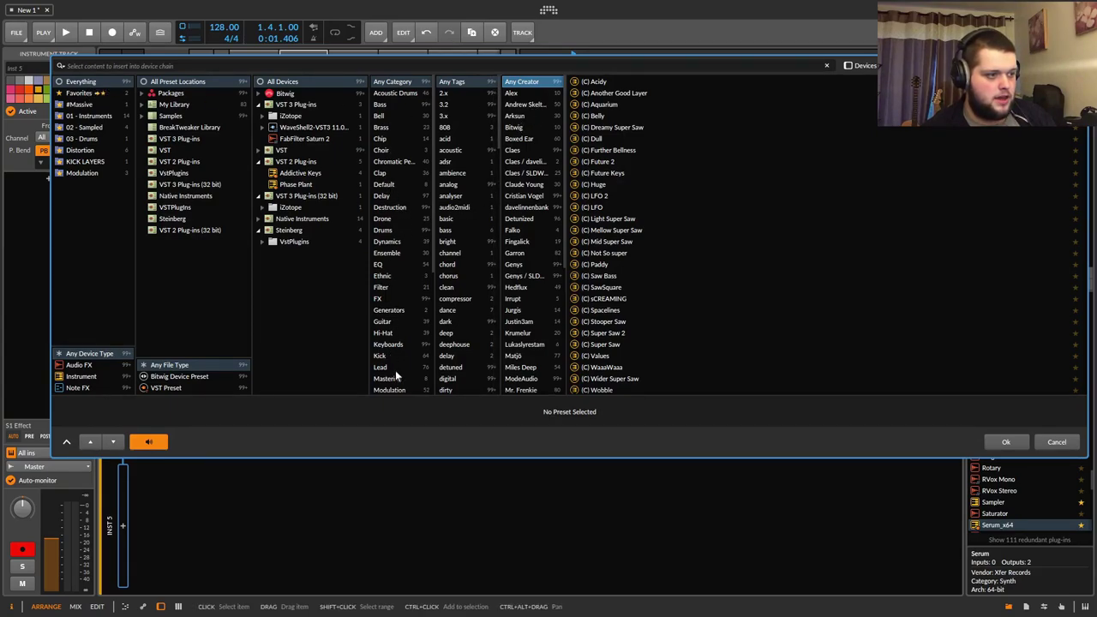
# Filter the presets by the Drone category, the vectorstretch tag and the listed creator, and insert VS - Temperatures on the instrument track.
pyautogui.scroll(-2, 408, 257)
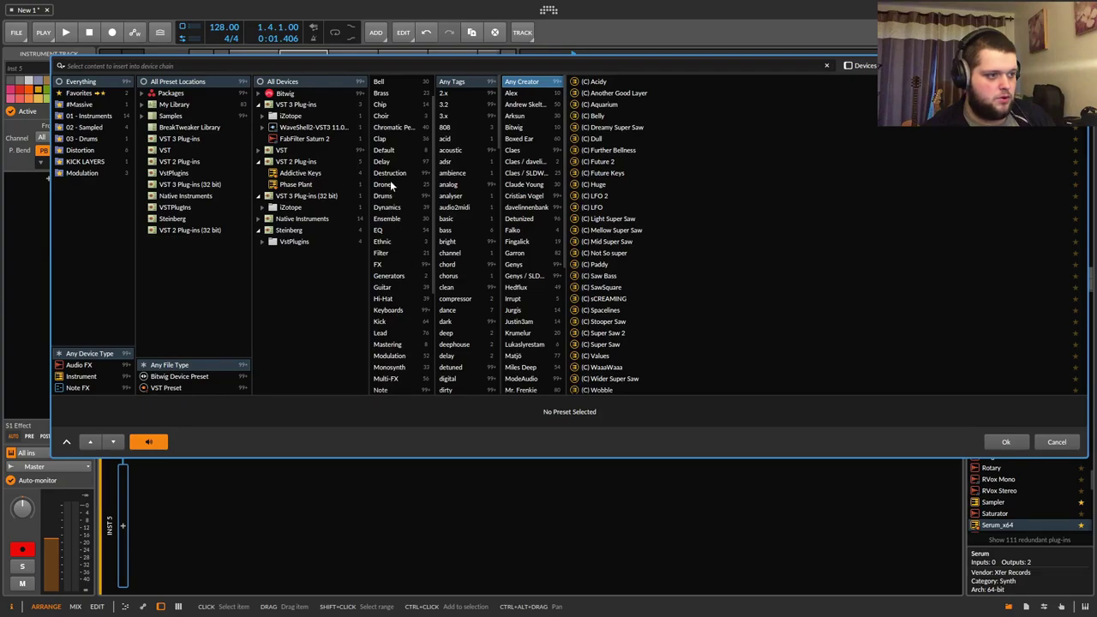
pyautogui.click(391, 188)
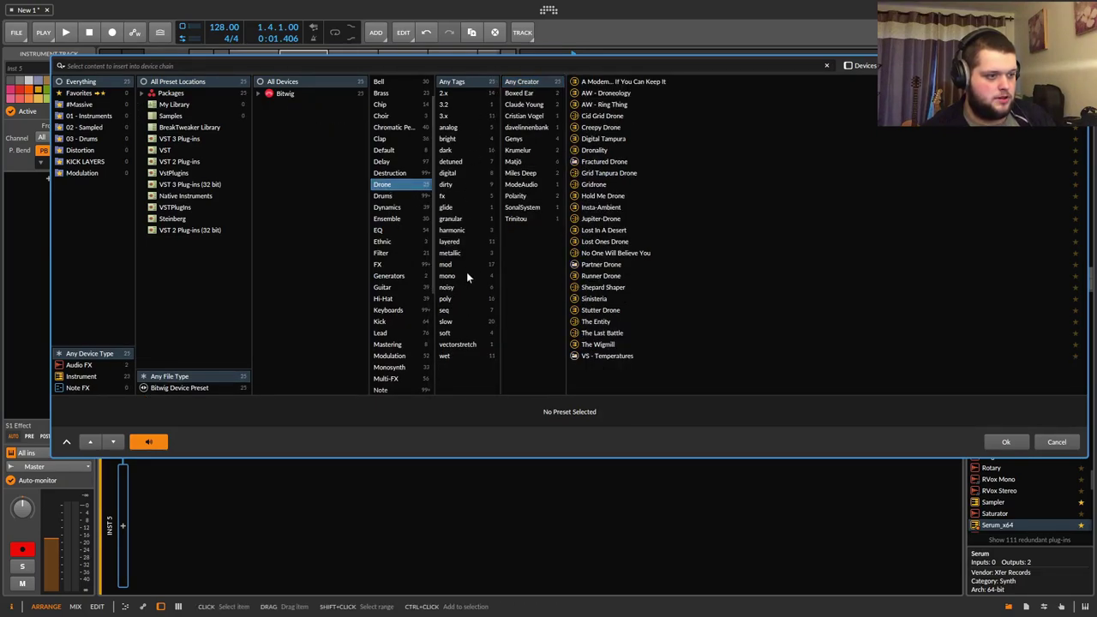
pyautogui.click(462, 342)
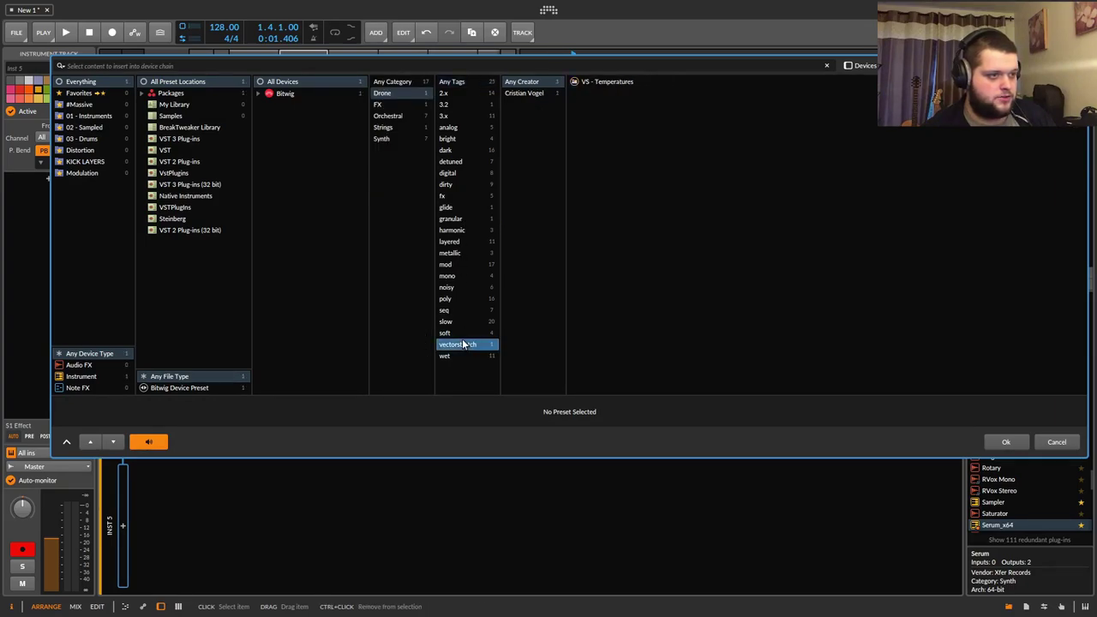
pyautogui.click(529, 92)
pyautogui.click(622, 82)
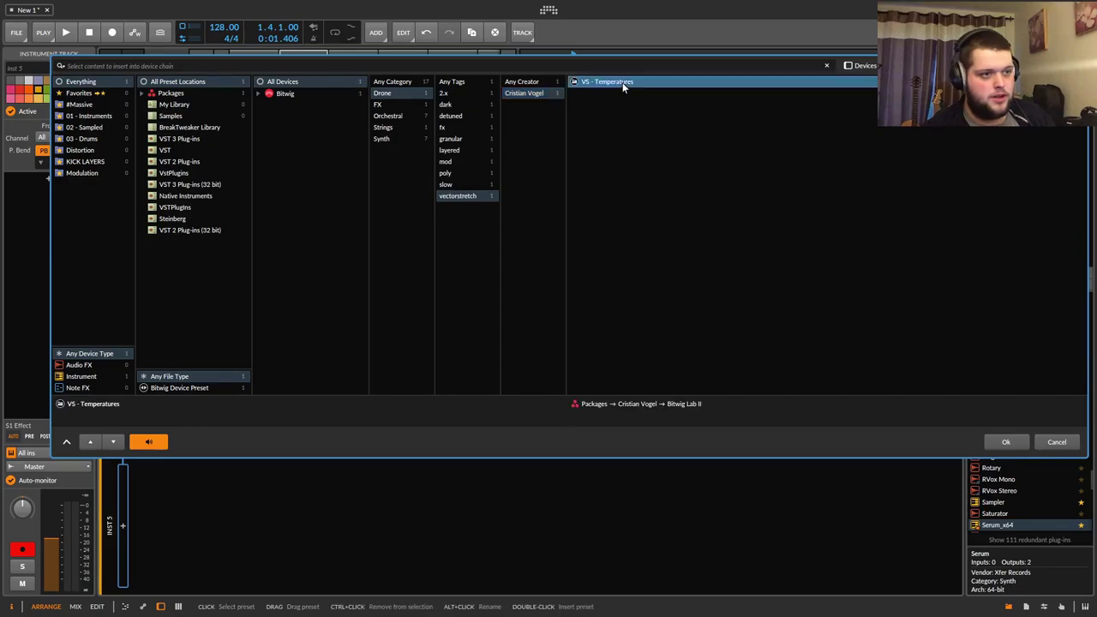
pyautogui.click(1006, 439)
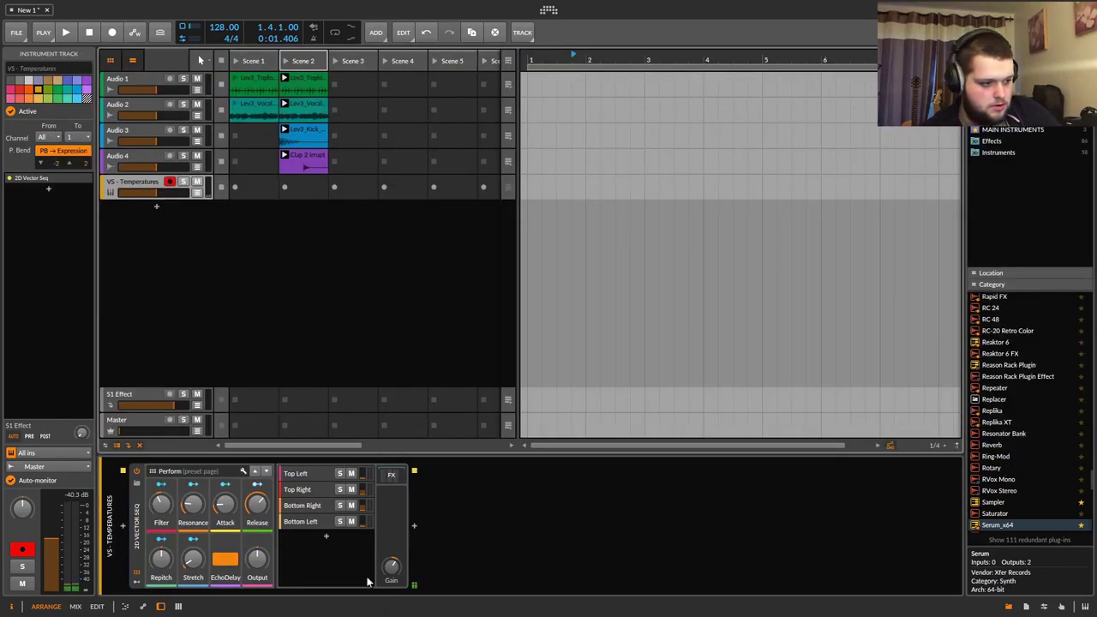
# Raise the gain of the 2D Vector Seq device and delete the VS - Temperatures track.
pyautogui.moveTo(391, 566); pyautogui.dragTo(391, 543)
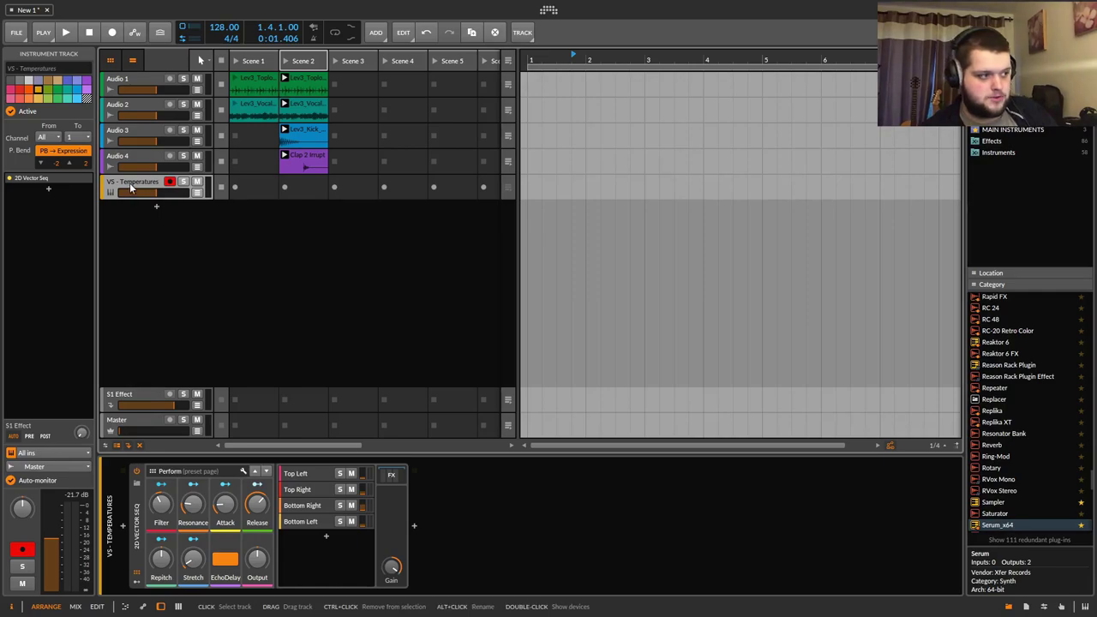
pyautogui.press('Delete')
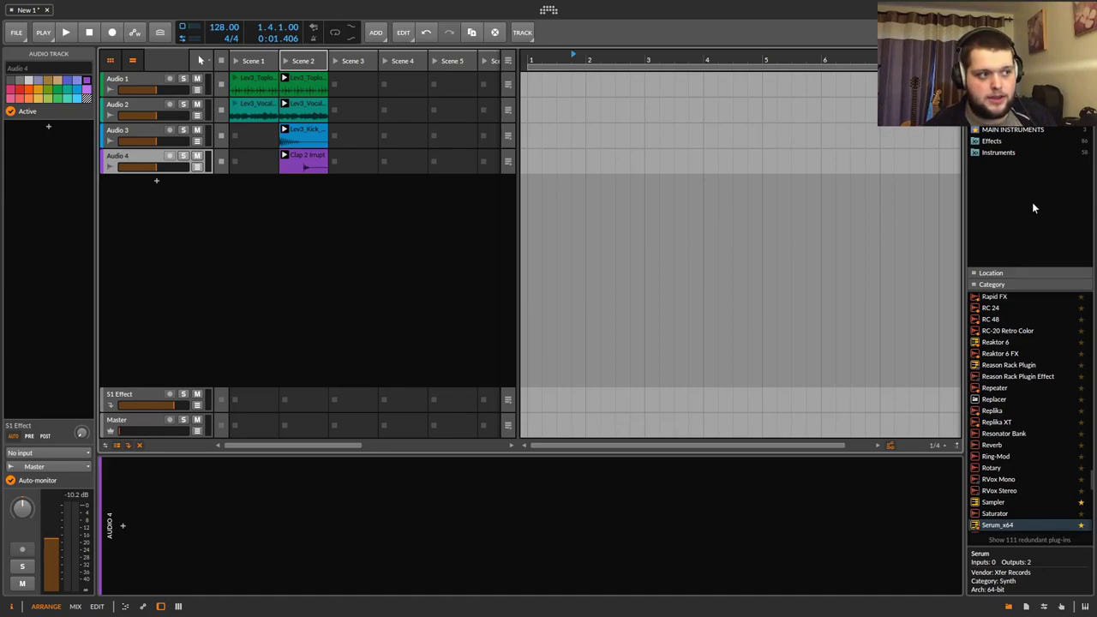
# Copy Audio 1's Scene 2 Toploop clip onto a new arranger track at bar 1 and open it in an enlarged detail editor.
pyautogui.moveTo(306, 86); pyautogui.dragTo(530, 204)
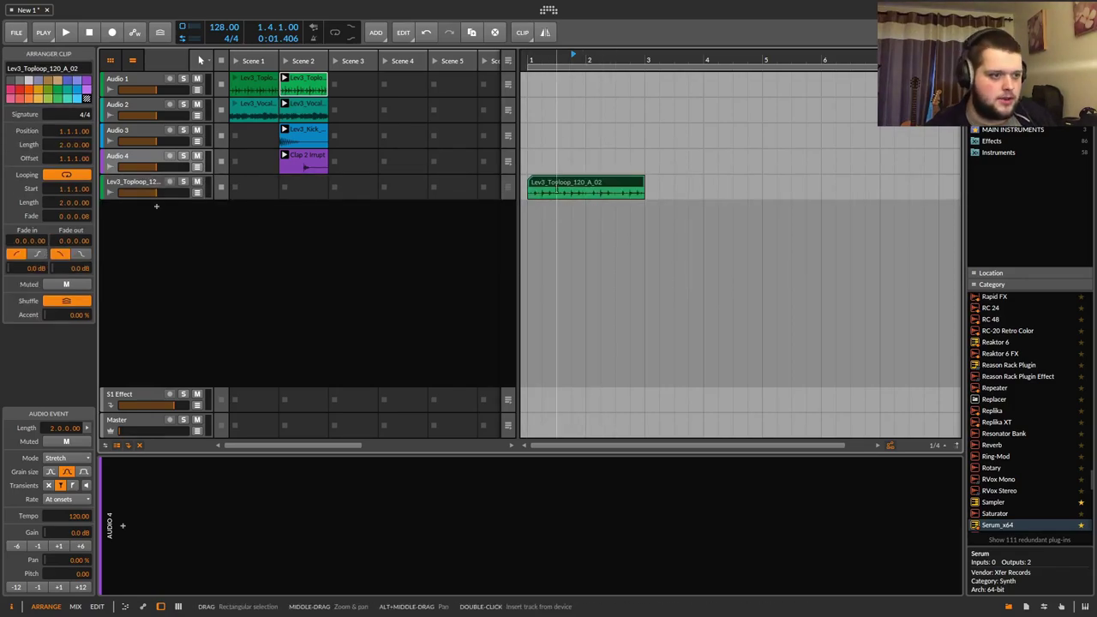
pyautogui.doubleClick(558, 189)
pyautogui.moveTo(698, 485); pyautogui.dragTo(688, 268)
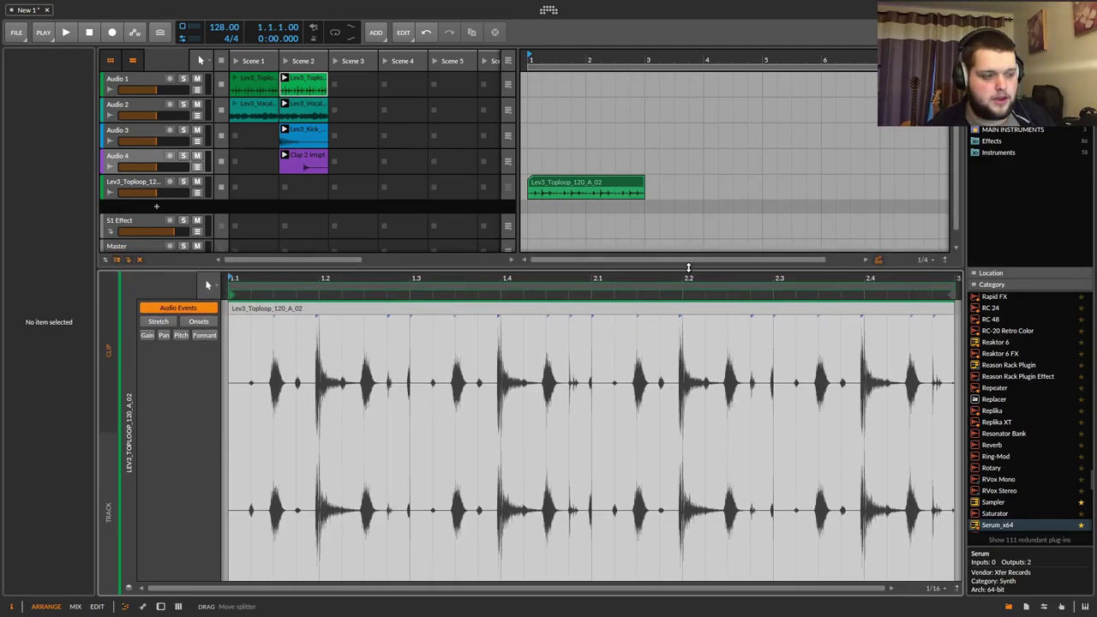
pyautogui.moveTo(362, 278); pyautogui.dragTo(622, 297)
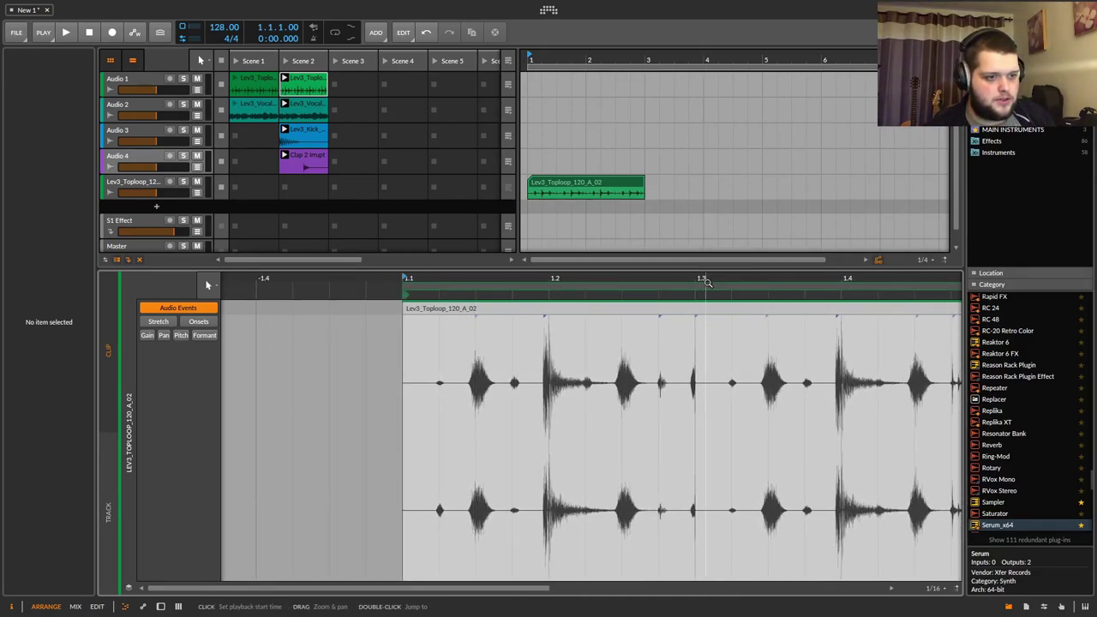
pyautogui.moveTo(704, 279); pyautogui.dragTo(705, 249)
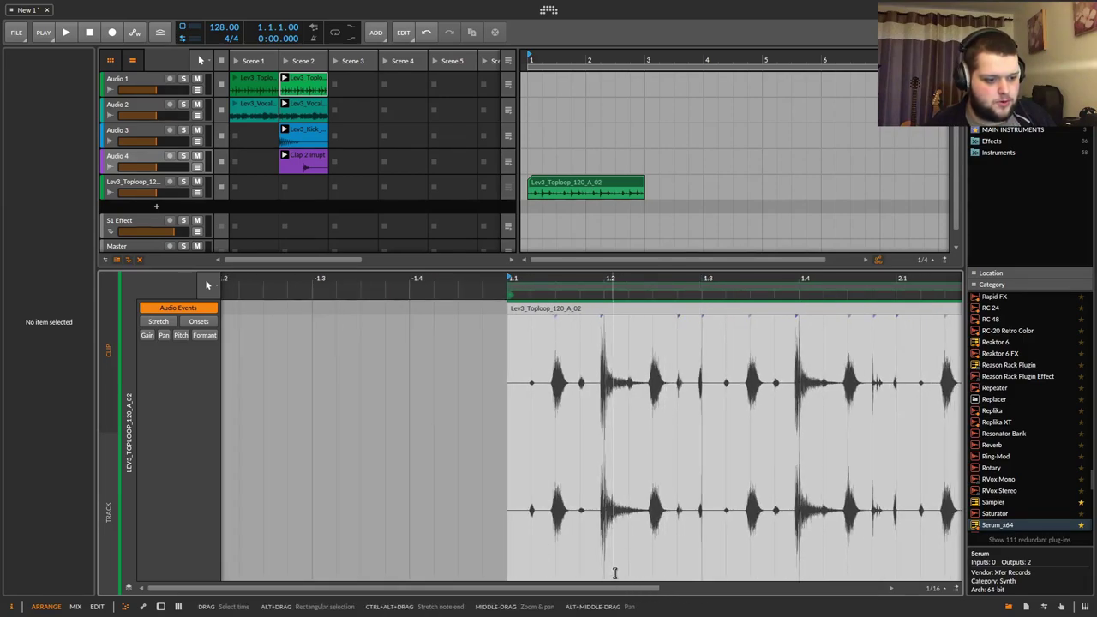
# Switch the clip editor to Stretch editing and insert beat markers on the hits from beat 1.2 to just after beat 1.4.
pyautogui.click(158, 321)
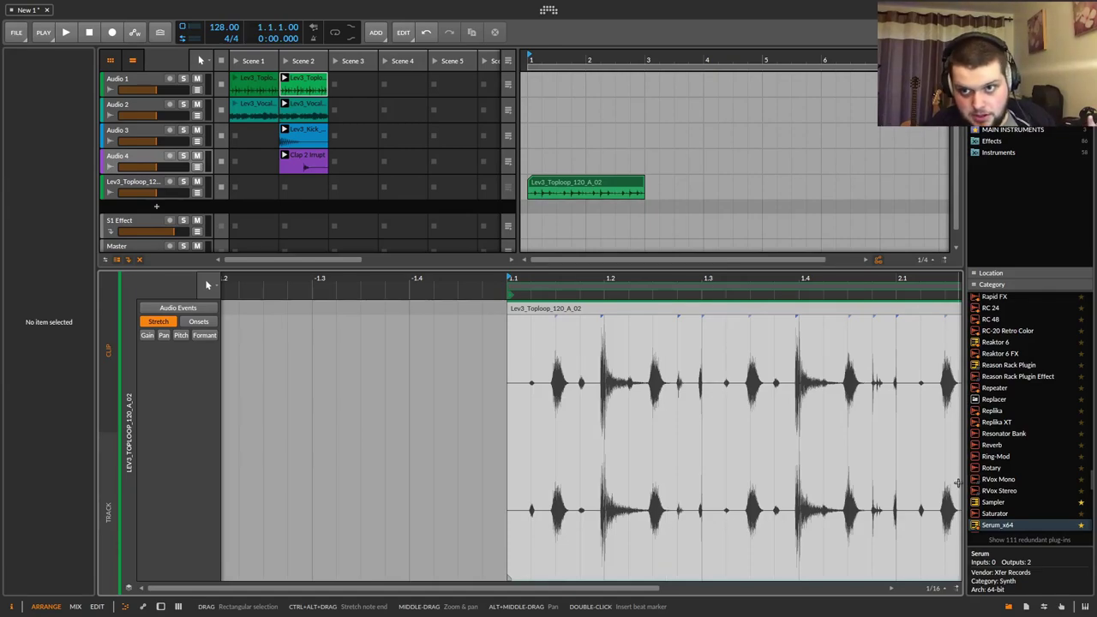
pyautogui.moveTo(632, 499); pyautogui.dragTo(560, 536)
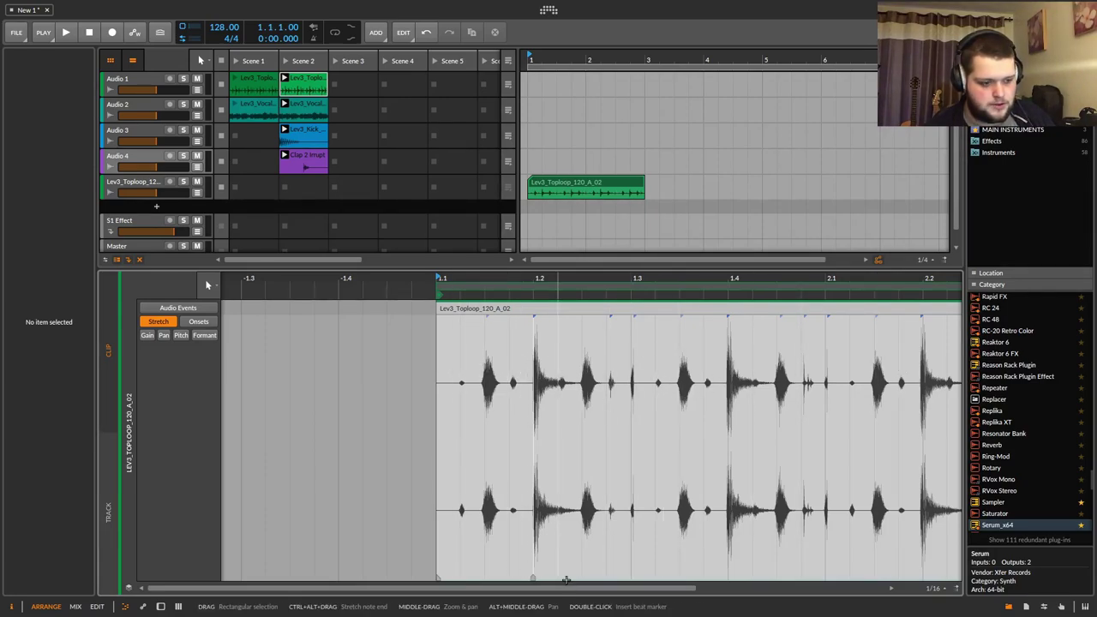
pyautogui.click(631, 581)
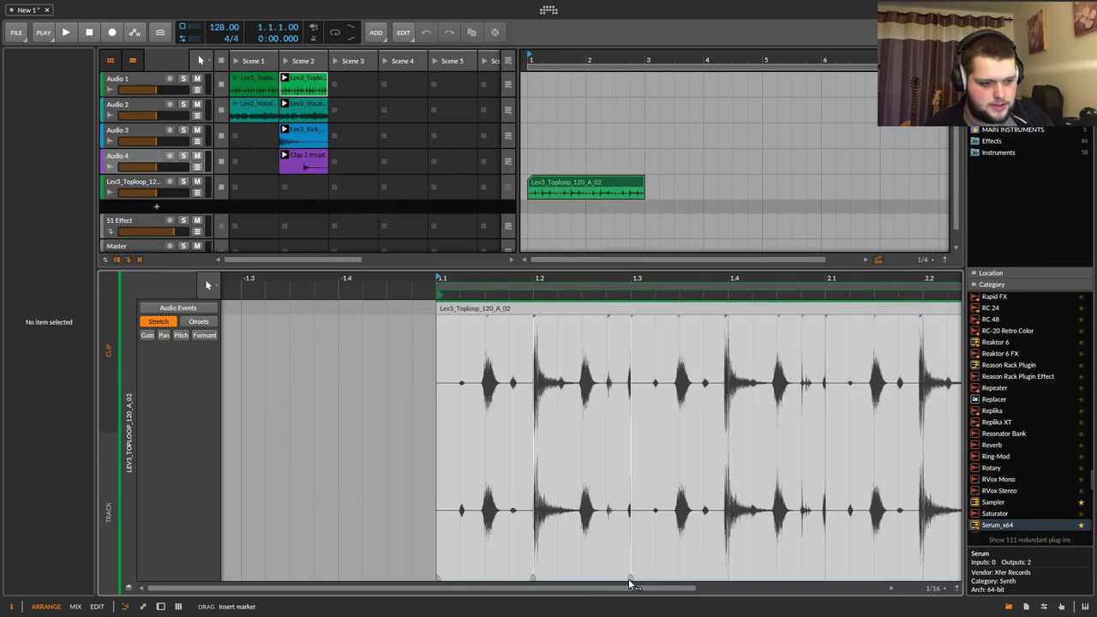
pyautogui.click(680, 581)
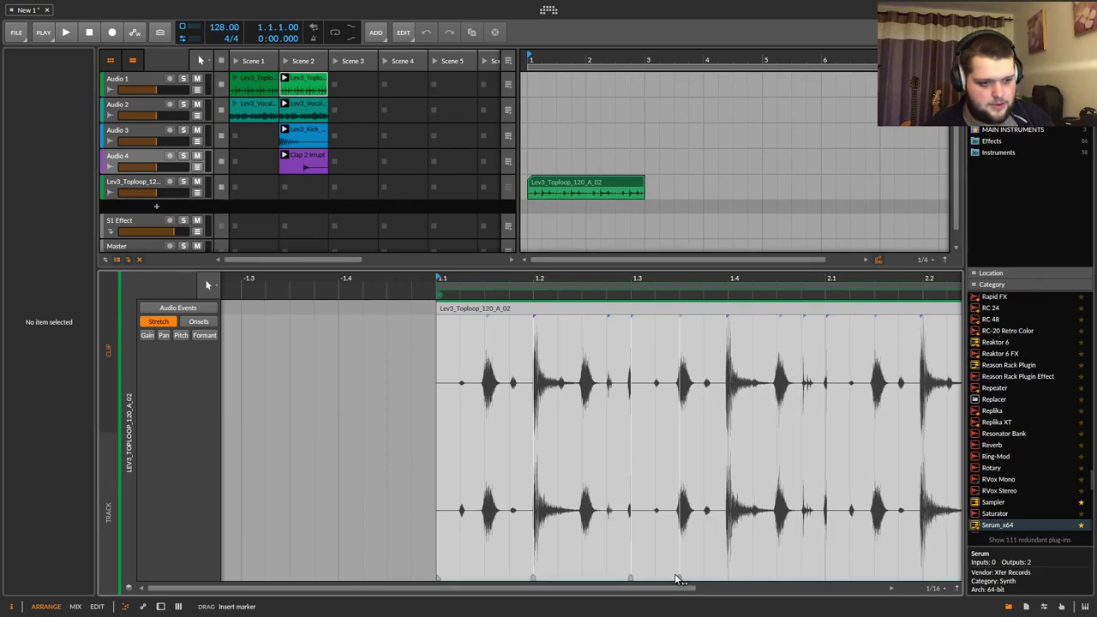
pyautogui.click(728, 578)
pyautogui.click(806, 578)
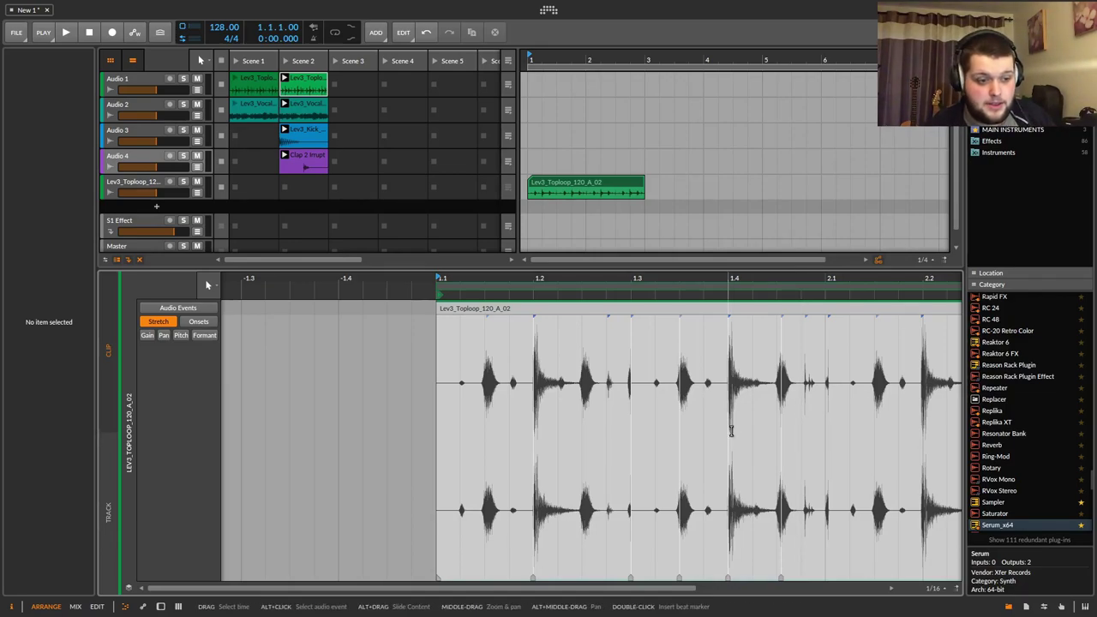
# Select the first 0.015 s of the hit at beat 1.2 and duplicate the slice repeatedly up to 1.2.2.
pyautogui.moveTo(811, 278); pyautogui.dragTo(613, 492)
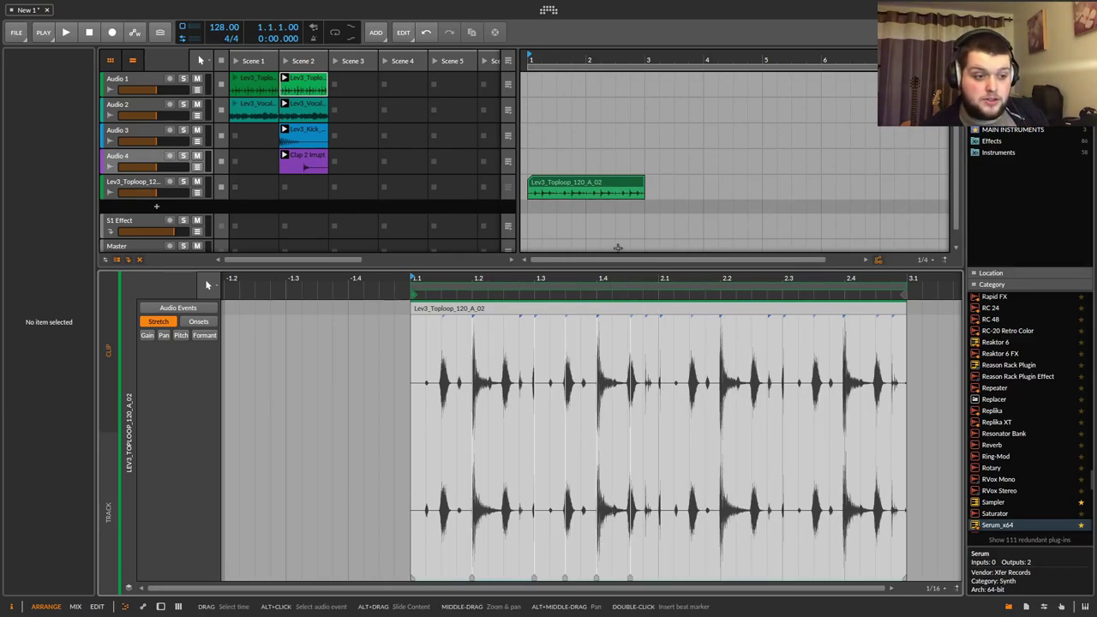
pyautogui.moveTo(629, 282); pyautogui.dragTo(618, 321)
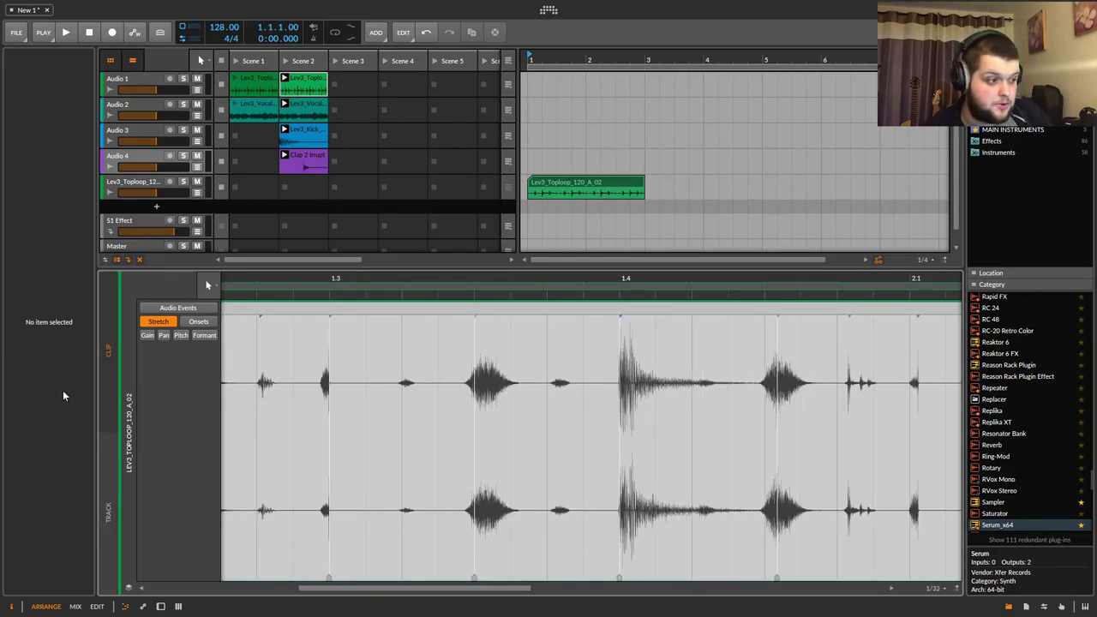
pyautogui.moveTo(732, 278); pyautogui.dragTo(716, 196)
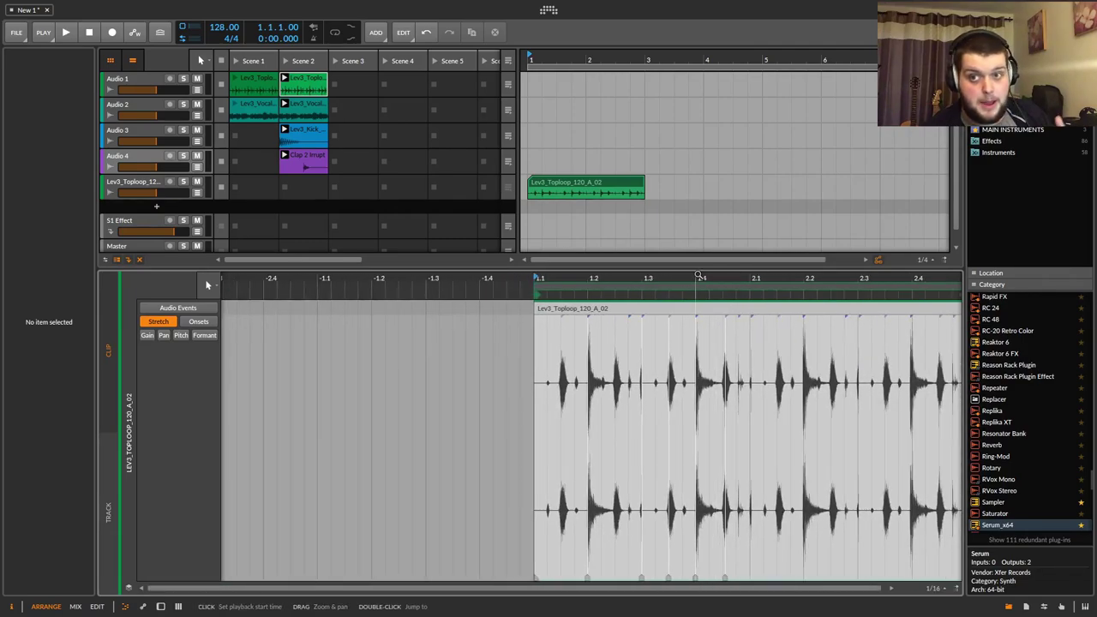
pyautogui.moveTo(739, 280); pyautogui.dragTo(934, 351)
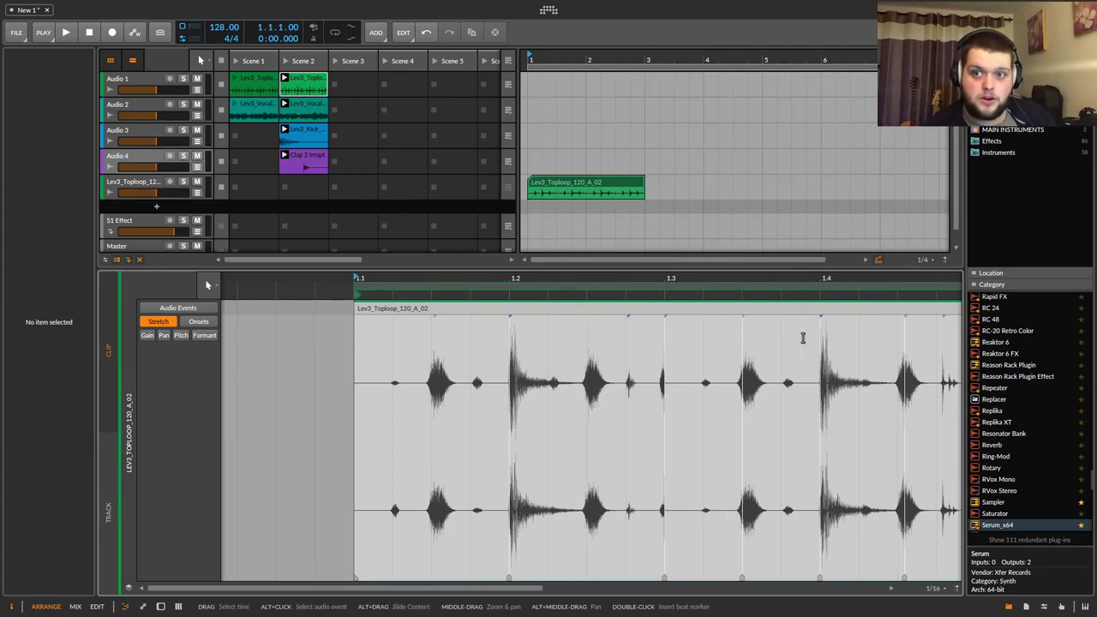
pyautogui.moveTo(588, 280); pyautogui.dragTo(1053, 345)
pyautogui.moveTo(764, 326); pyautogui.dragTo(474, 338)
pyautogui.moveTo(515, 371); pyautogui.dragTo(472, 380)
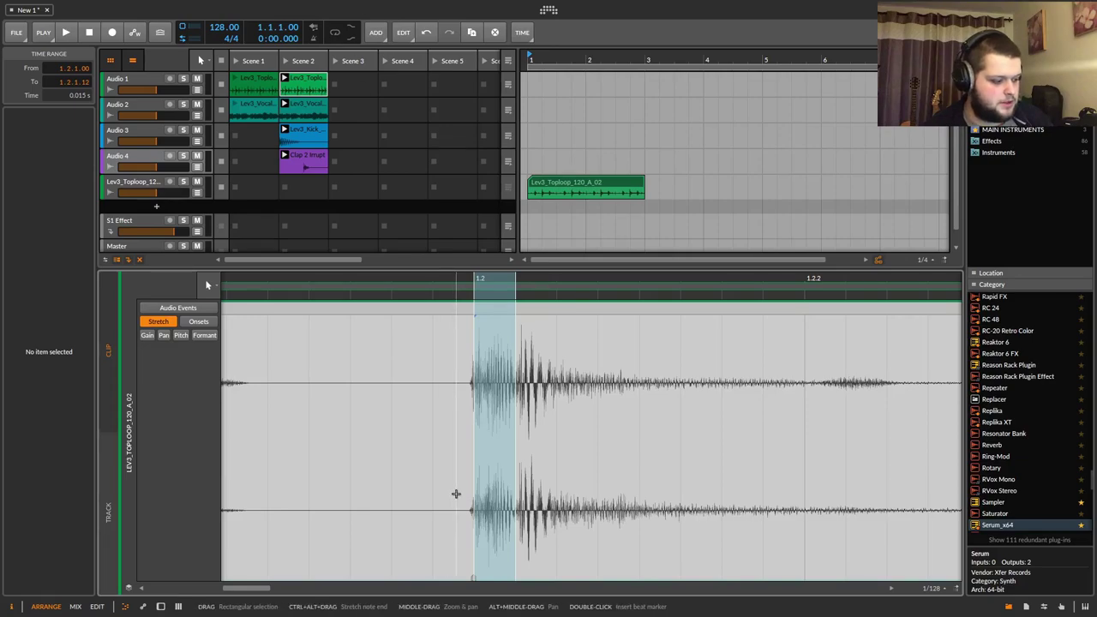
pyautogui.hotkey('ctrl', 'd')
pyautogui.hotkey('ctrl', 'd')
pyautogui.hotkey('ctrl', 'd')
pyautogui.hotkey('ctrl', 'd')
pyautogui.hotkey('ctrl', 'd')
pyautogui.hotkey('ctrl', 'd')
pyautogui.hotkey('ctrl', 'd')
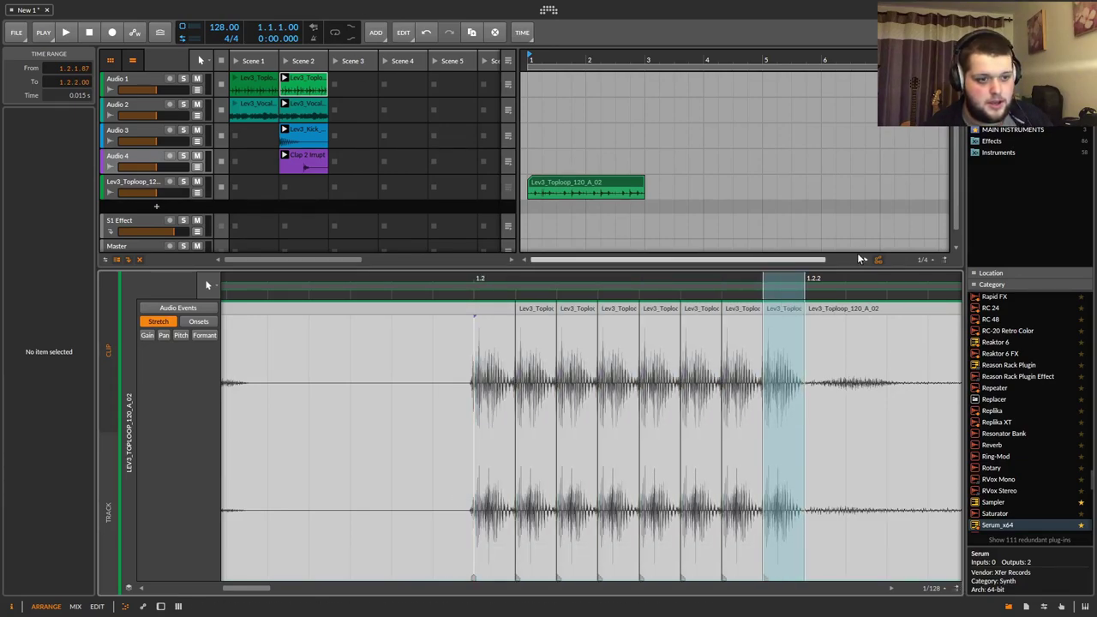
# Select a 0.002 s slice starting at 1.2.1.87 and duplicate it repeatedly past 1.2.2 for a faster stutter.
pyautogui.moveTo(838, 280); pyautogui.dragTo(871, 394)
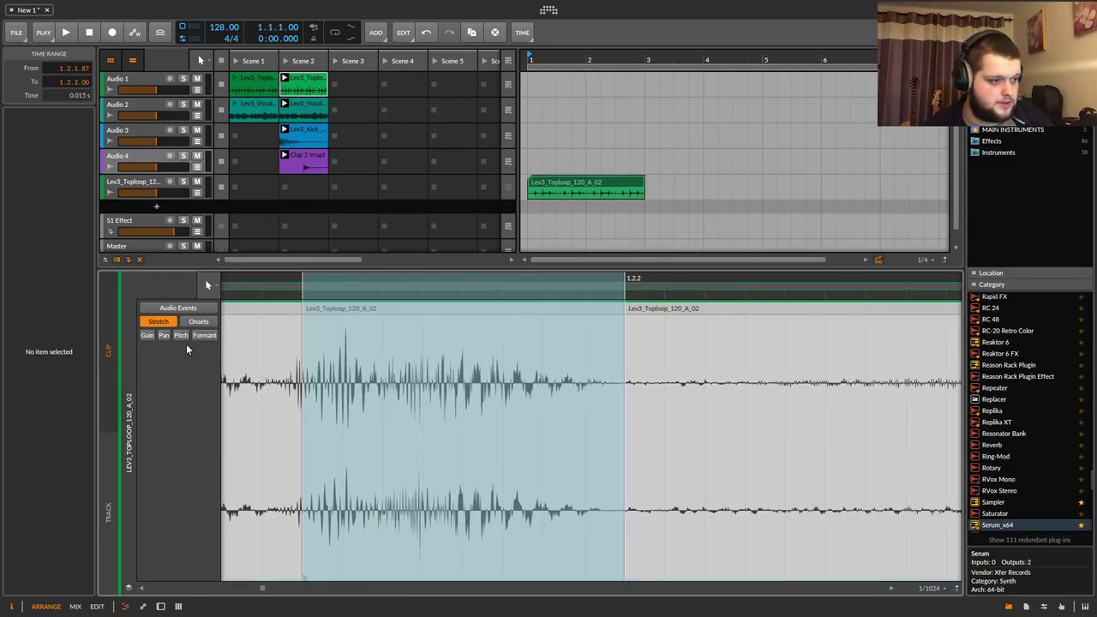
pyautogui.click(369, 352)
pyautogui.moveTo(341, 360); pyautogui.dragTo(302, 360)
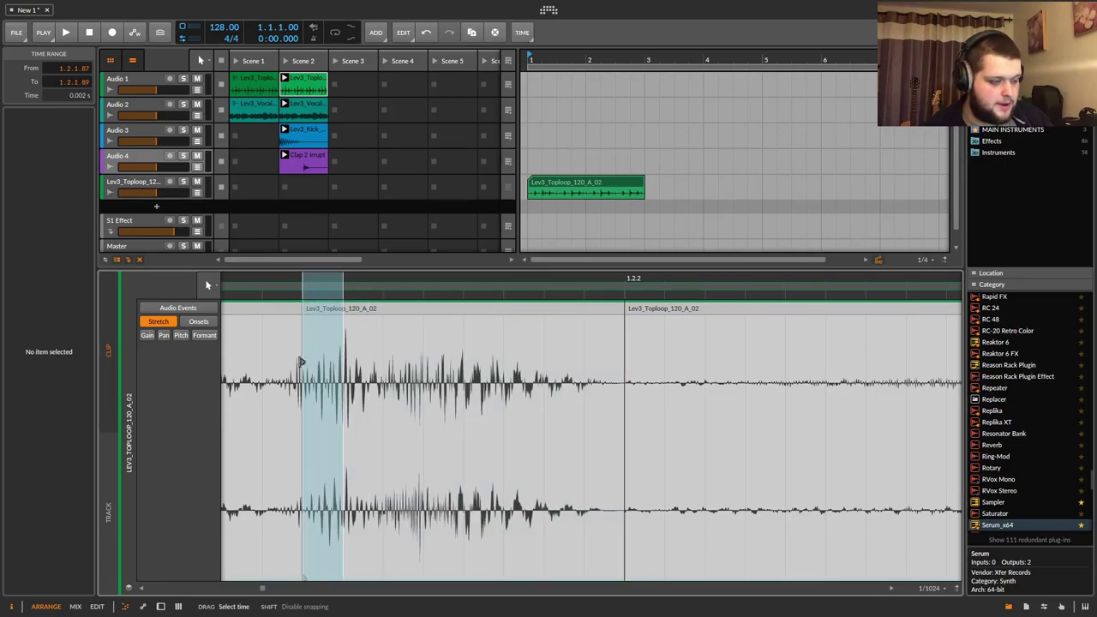
pyautogui.hotkey('ctrl', 'd')
pyautogui.hotkey('ctrl', 'd')
pyautogui.hotkey('ctrl', 'd')
pyautogui.hotkey('ctrl', 'd')
pyautogui.hotkey('ctrl', 'd')
pyautogui.hotkey('ctrl', 'd')
pyautogui.hotkey('ctrl', 'd')
pyautogui.hotkey('ctrl', 'd')
pyautogui.hotkey('ctrl', 'd')
pyautogui.hotkey('ctrl', 'd')
pyautogui.hotkey('ctrl', 'd')
pyautogui.hotkey('ctrl', 'd')
pyautogui.hotkey('ctrl', 'd')
pyautogui.hotkey('ctrl', 'd')
pyautogui.hotkey('ctrl', 'd')
pyautogui.hotkey('ctrl', 'd')
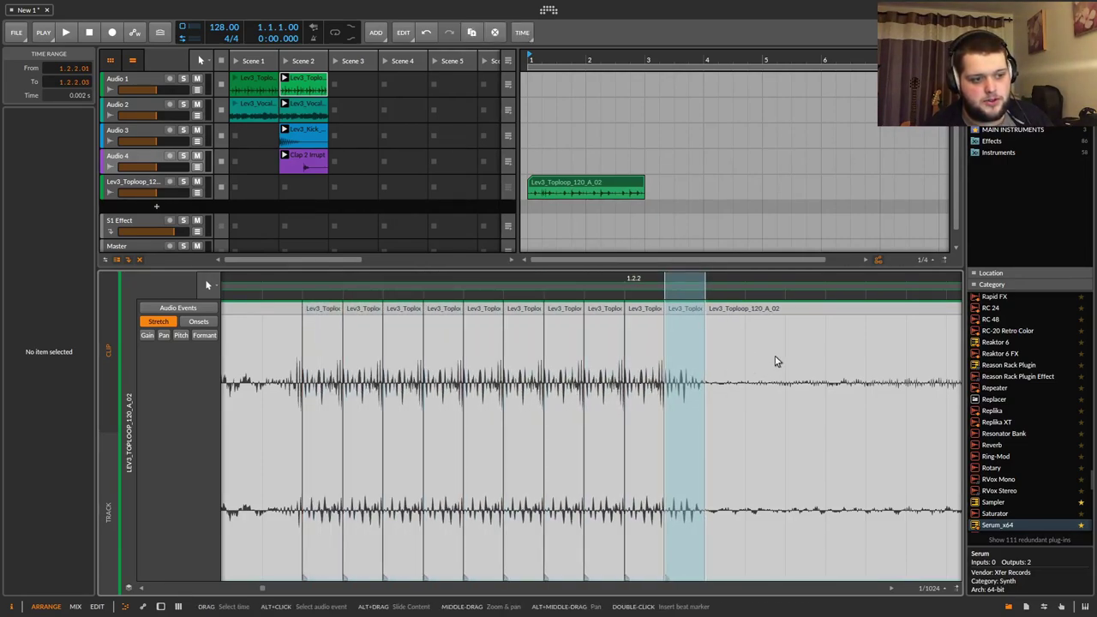
# Play back the stuttered slices from just before beat 1.2, and stop playback.
pyautogui.moveTo(835, 279); pyautogui.dragTo(676, 292)
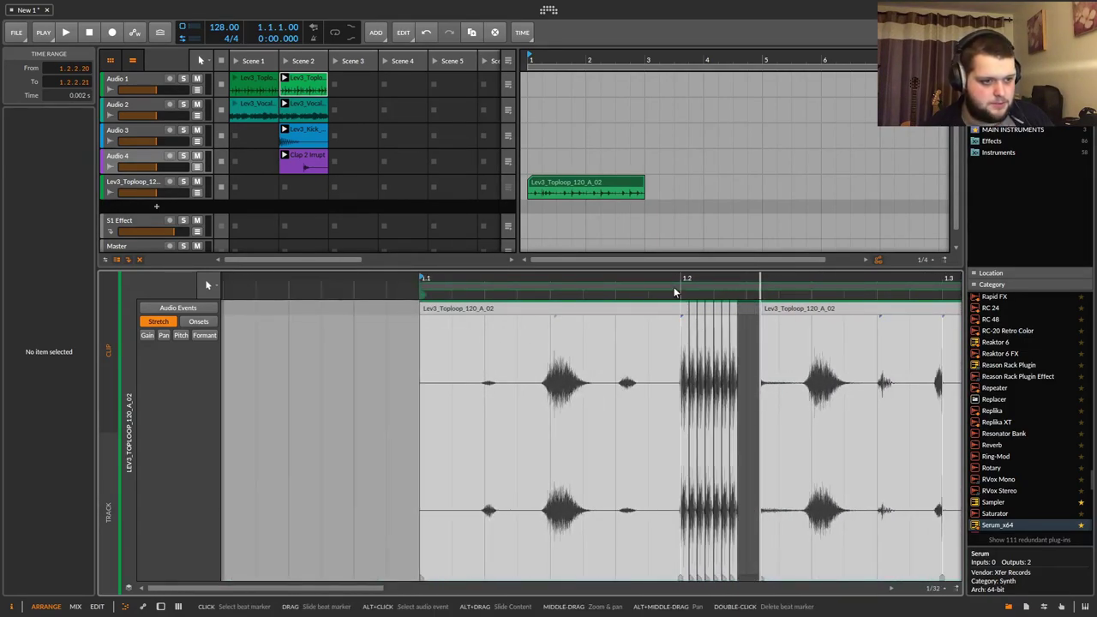
pyautogui.press('space')
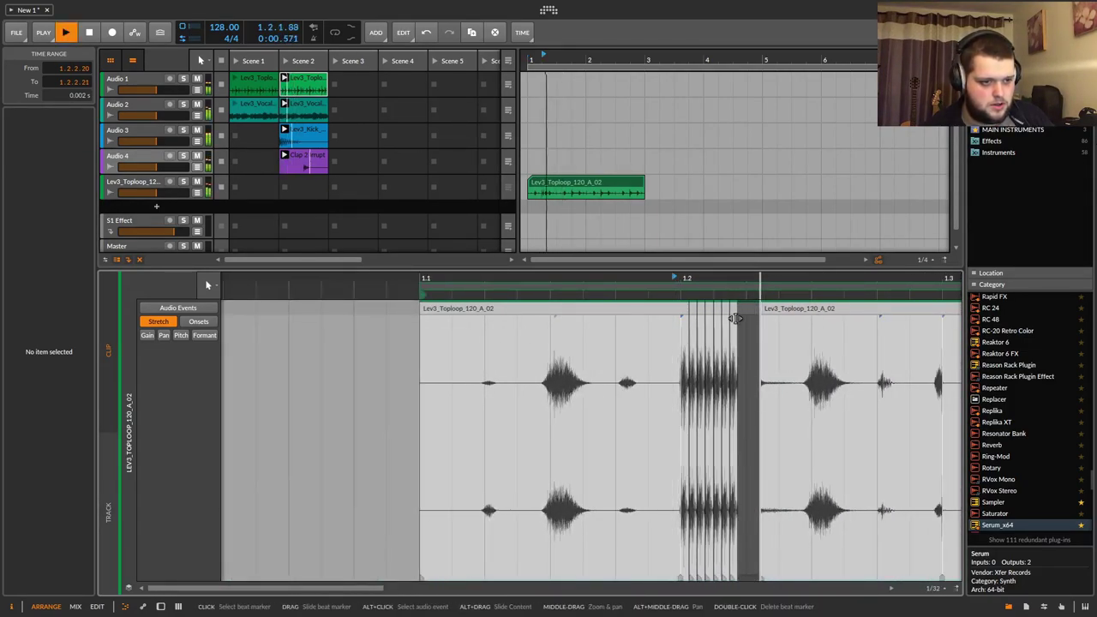
pyautogui.press('space')
# Extend the fast stutter with more duplicates of the 0.002 s slice up to 1.2.2.45.
pyautogui.moveTo(738, 281)
pyautogui.mouseDown()
pyautogui.moveTo(665, 317)
pyautogui.moveTo(776, 334)
pyautogui.moveTo(654, 368)
pyautogui.moveTo(634, 399)
pyautogui.mouseUp()
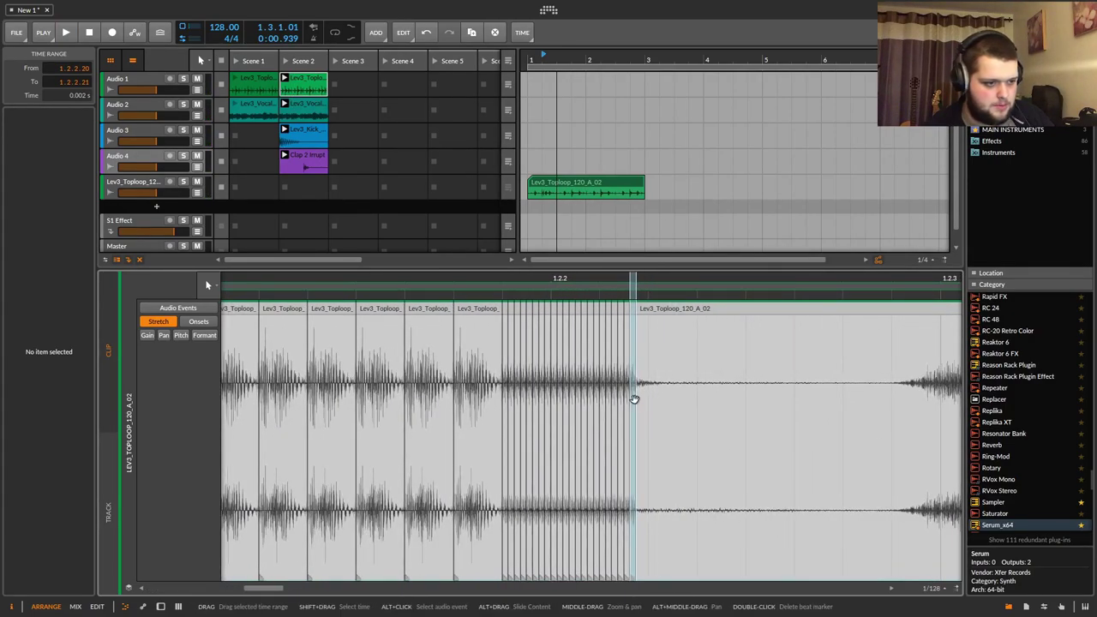
pyautogui.hotkey('ctrl', 'd')
pyautogui.hotkey('ctrl', 'd')
pyautogui.hotkey('ctrl', 'd')
pyautogui.hotkey('ctrl', 'd')
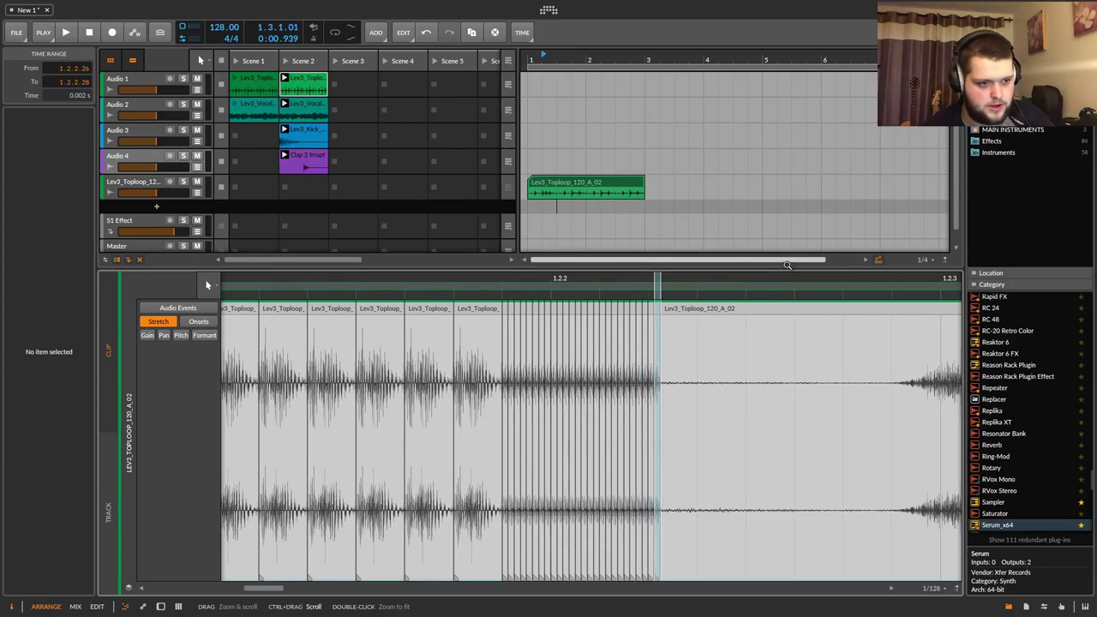
pyautogui.hotkey('ctrl', 'd')
pyautogui.hotkey('ctrl', 'd')
pyautogui.hotkey('ctrl', 'd')
pyautogui.hotkey('ctrl', 'd')
pyautogui.hotkey('ctrl', 'd')
pyautogui.hotkey('ctrl', 'd')
pyautogui.hotkey('ctrl', 'd')
pyautogui.hotkey('ctrl', 'd')
pyautogui.hotkey('ctrl', 'd')
pyautogui.hotkey('ctrl', 'd')
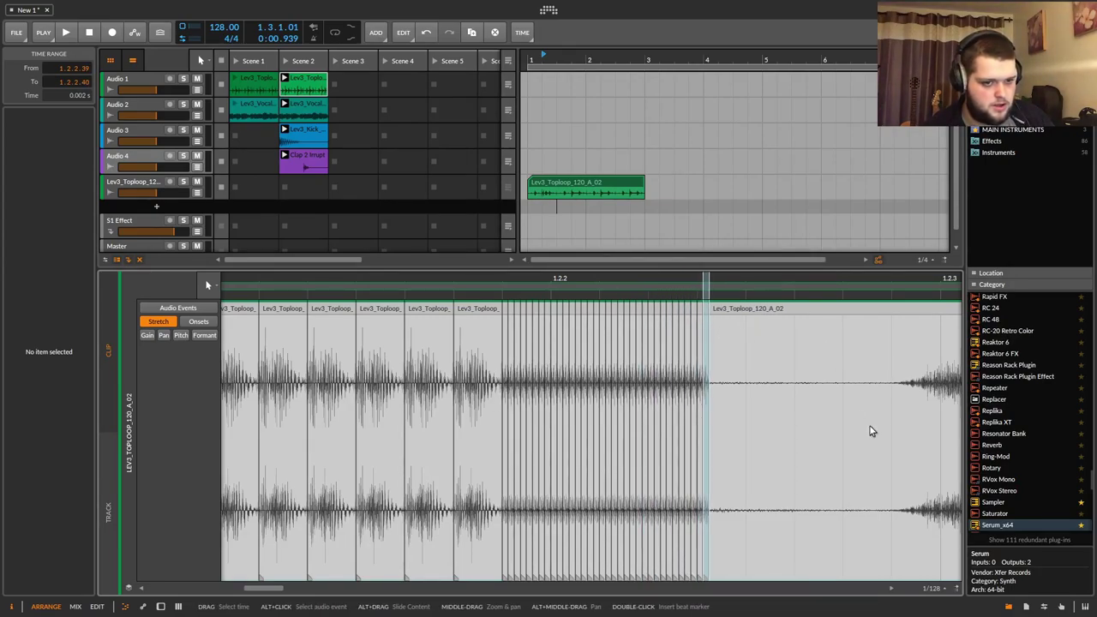
pyautogui.hotkey('ctrl', 'd')
# Select the 0.037 s range of the hit starting at 1.2.3 and duplicate it repeatedly up to 1.3.2.82.
pyautogui.moveTo(903, 280); pyautogui.dragTo(613, 240)
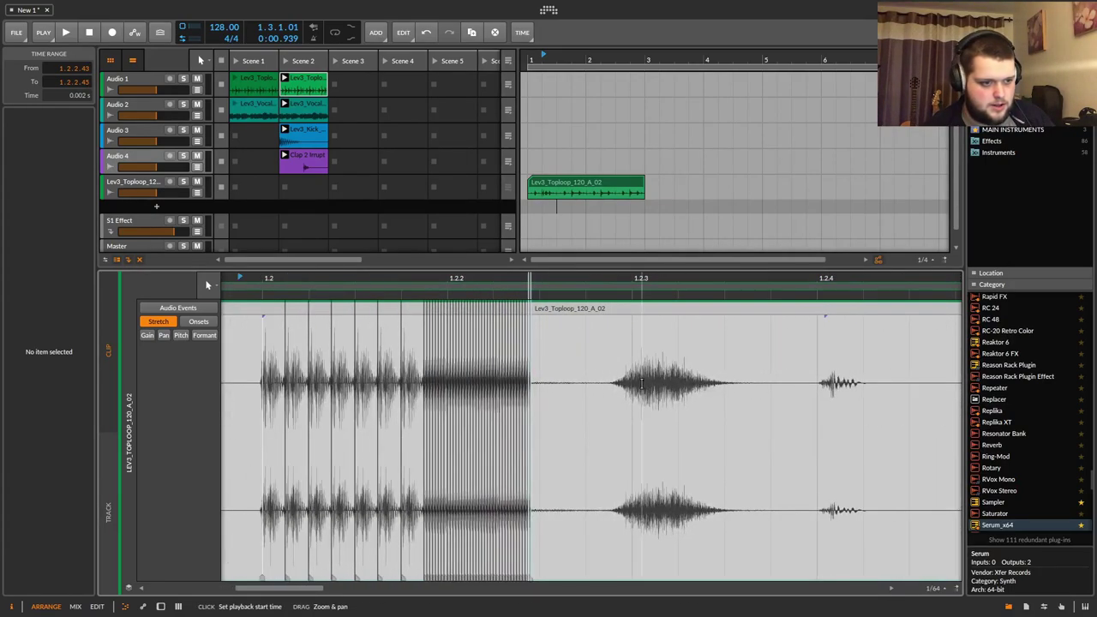
pyautogui.moveTo(641, 400); pyautogui.dragTo(690, 411)
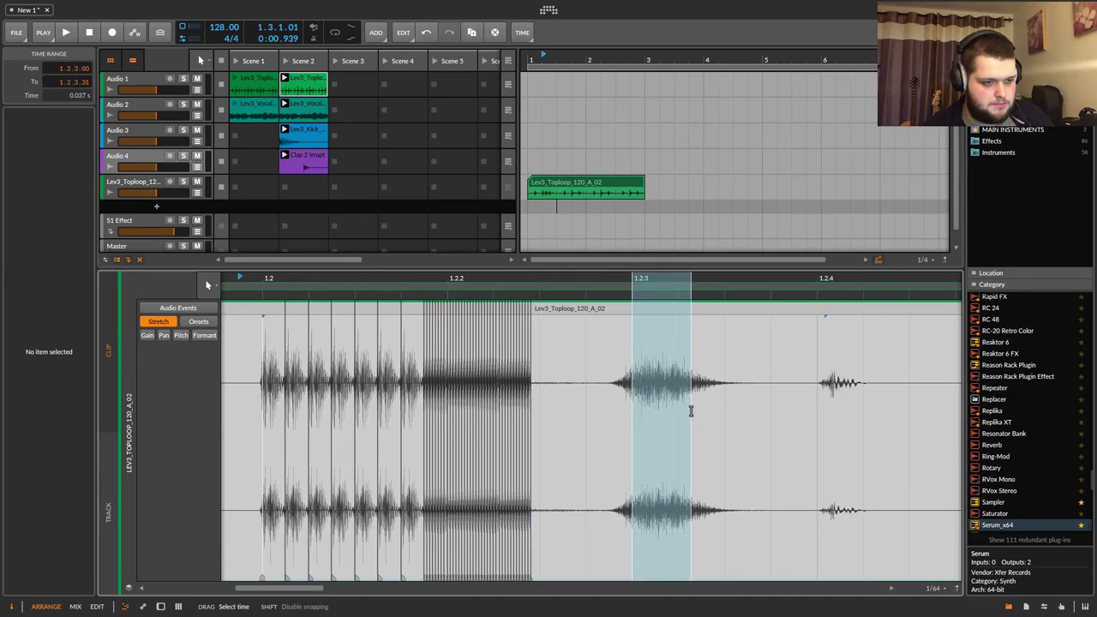
pyautogui.hotkey('ctrl', 'd')
pyautogui.hotkey('ctrl', 'd')
pyautogui.hotkey('ctrl', 'd')
pyautogui.hotkey('ctrl', 'd')
pyautogui.hotkey('ctrl', 'd')
pyautogui.hotkey('ctrl', 'd')
pyautogui.hotkey('ctrl', 'd')
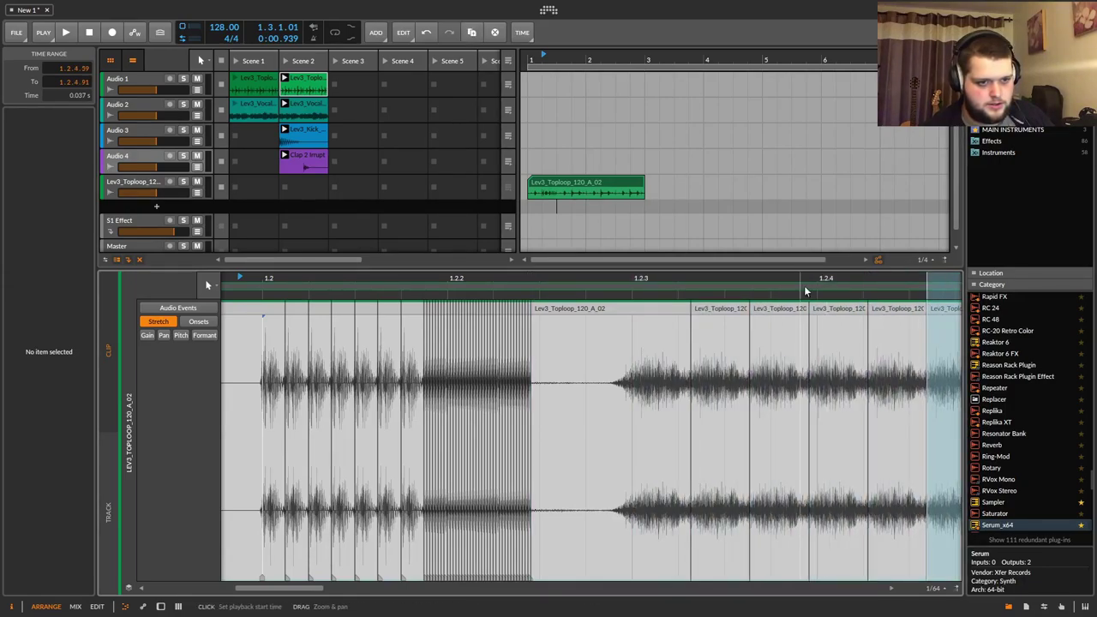
pyautogui.moveTo(820, 276); pyautogui.dragTo(575, 222)
pyautogui.hotkey('ctrl', 'd')
pyautogui.hotkey('ctrl', 'd')
pyautogui.hotkey('ctrl', 'd')
pyautogui.hotkey('ctrl', 'd')
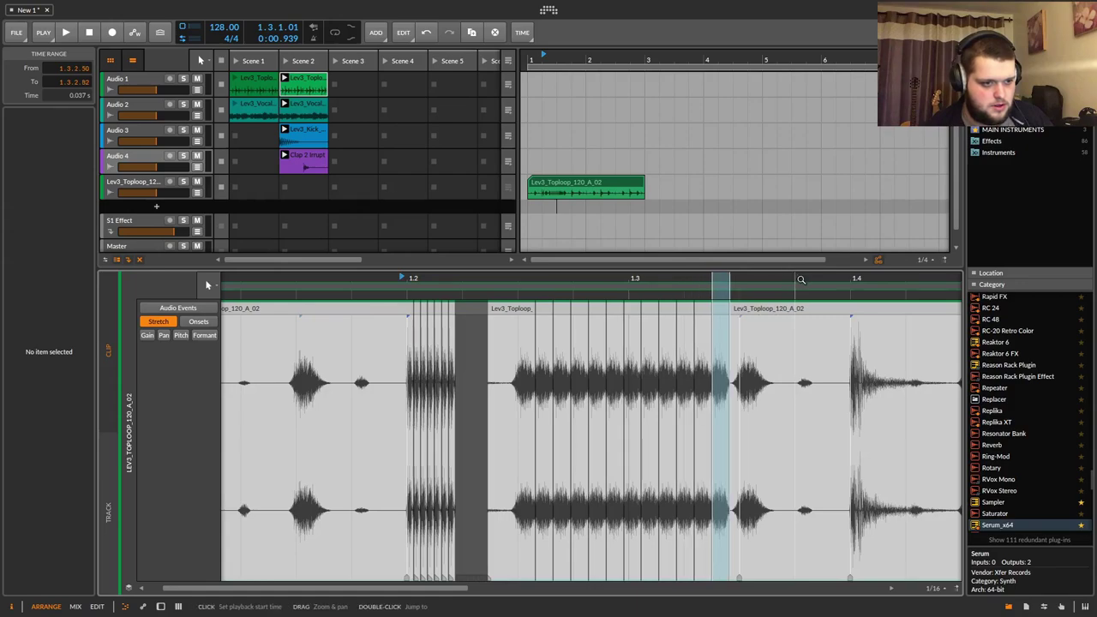
# Play back the edited loop with the new Toploop track soloed, and stop playback.
pyautogui.press('space')
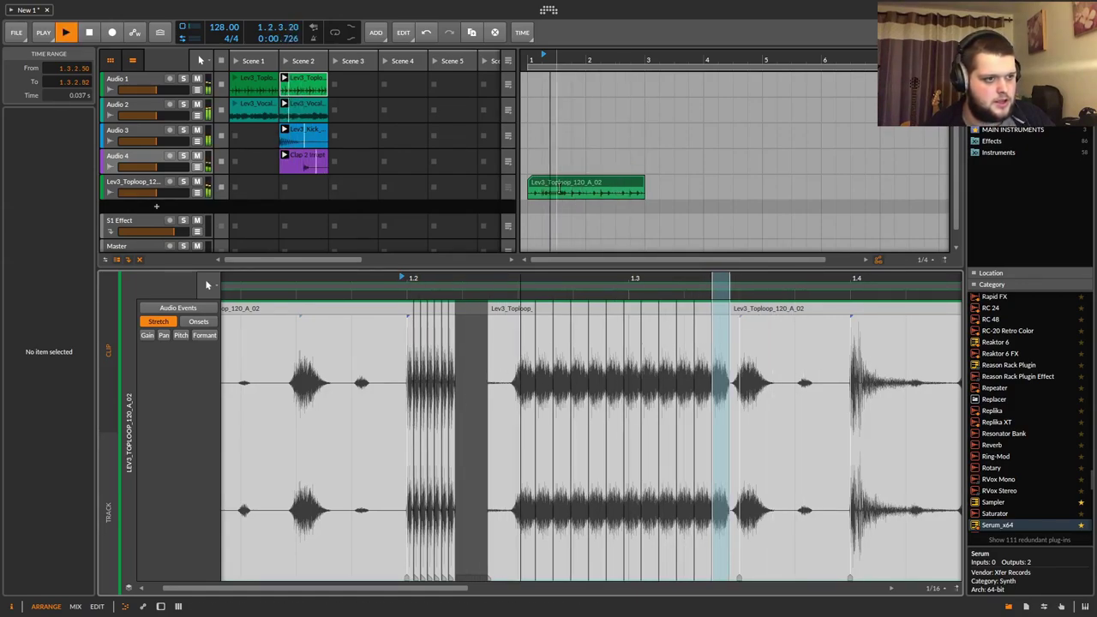
pyautogui.click(182, 182)
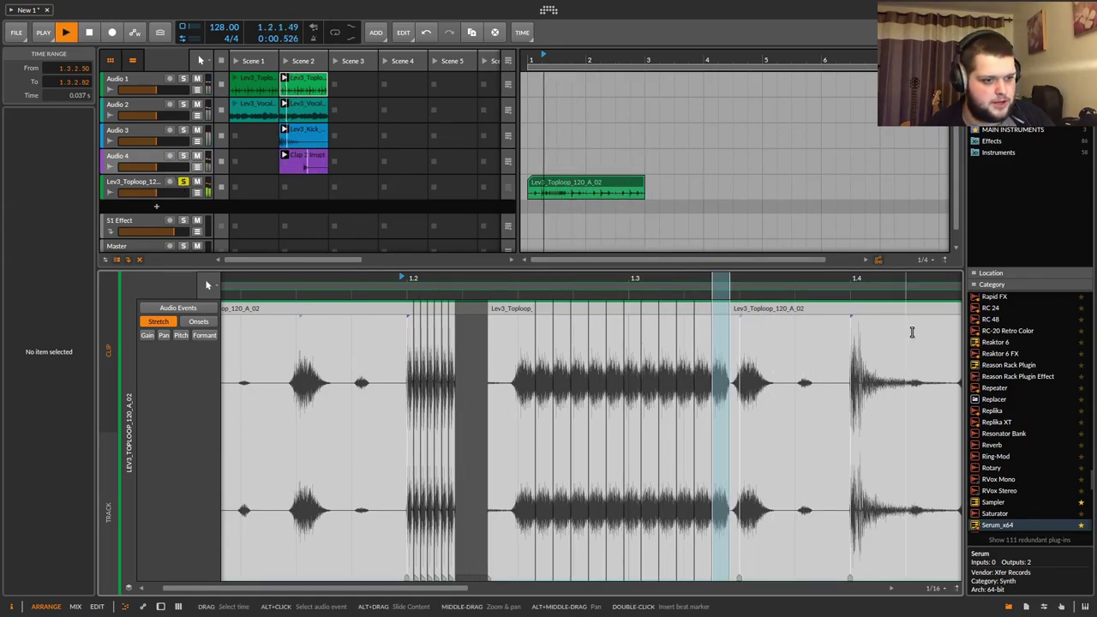
pyautogui.press('space')
# Narrow the time selection to 1.3.2.71 through 1.3.2.82 and play back the soloed loop again.
pyautogui.moveTo(712, 277); pyautogui.dragTo(725, 350)
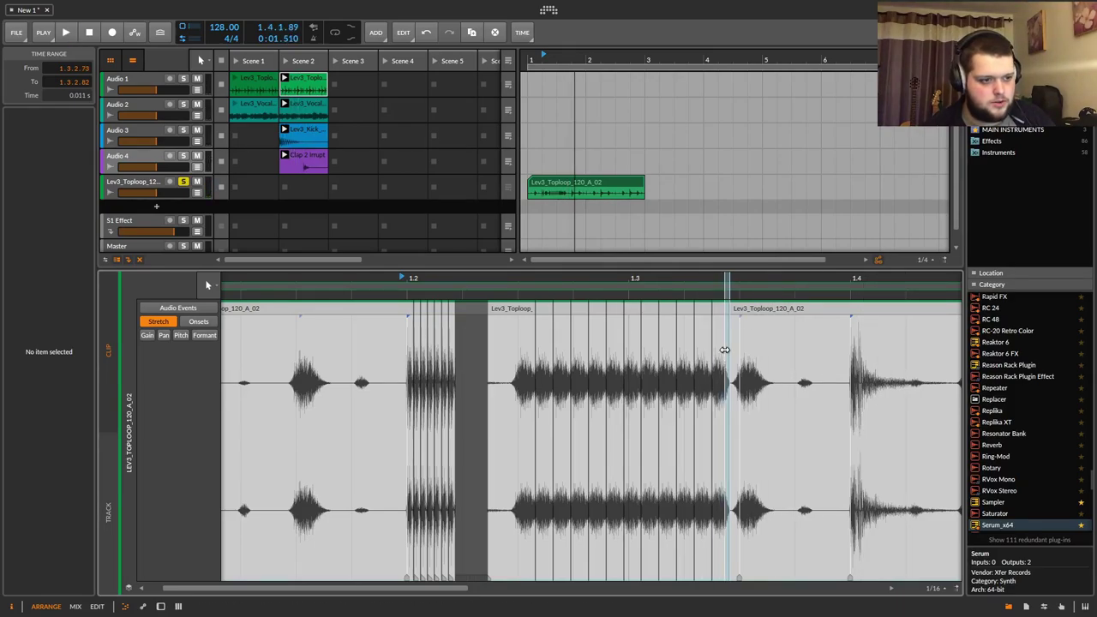
pyautogui.moveTo(704, 293); pyautogui.dragTo(742, 282)
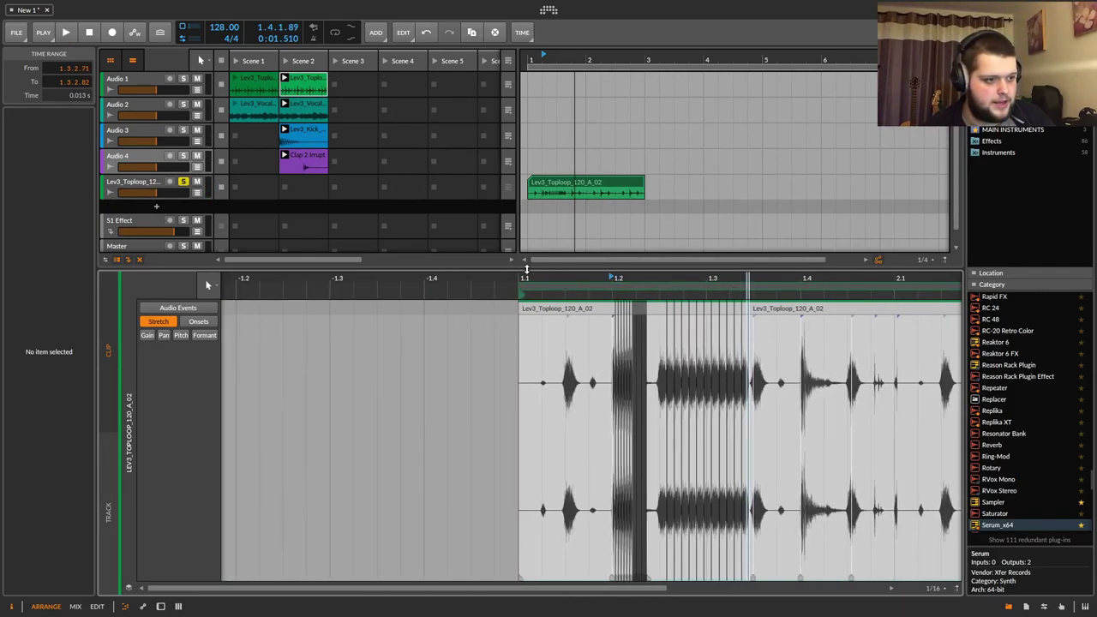
pyautogui.press('space')
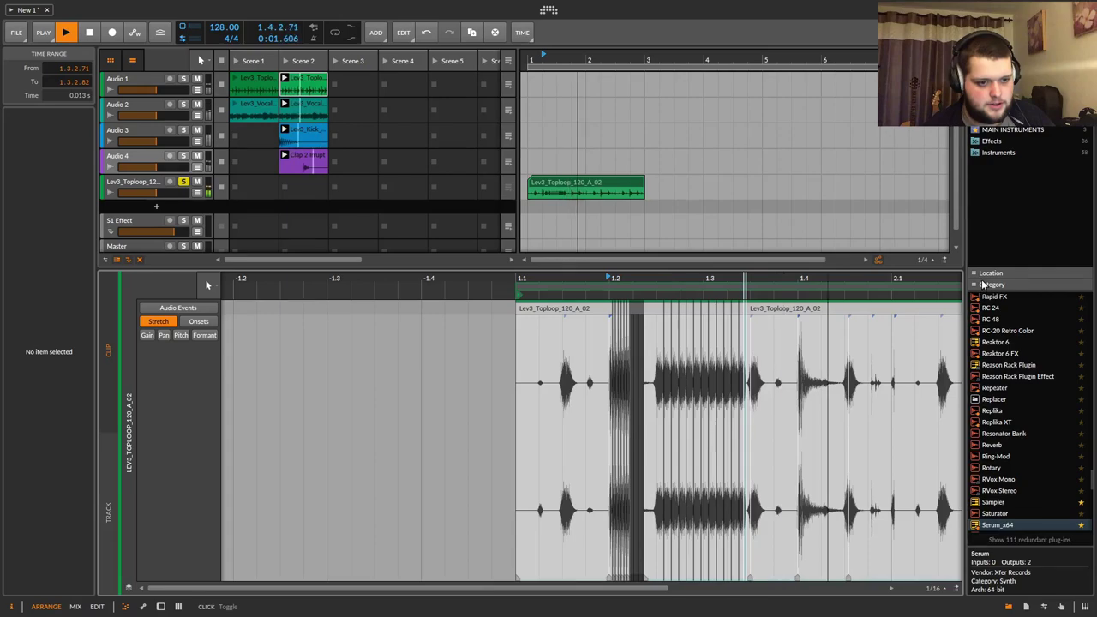
pyautogui.press('space')
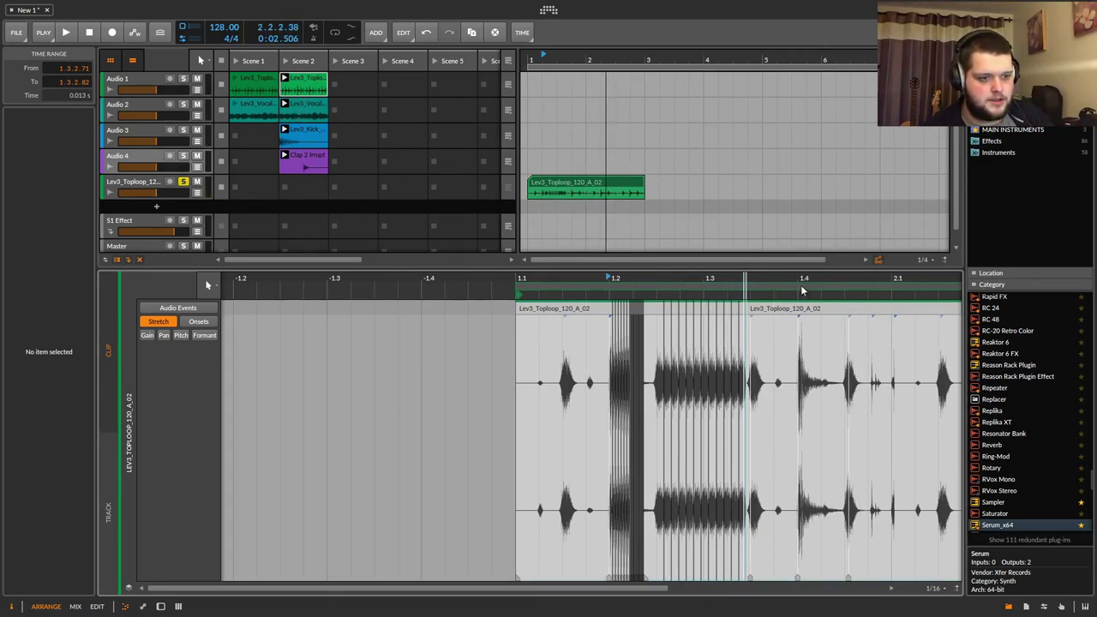
pyautogui.moveTo(783, 277); pyautogui.dragTo(896, 293)
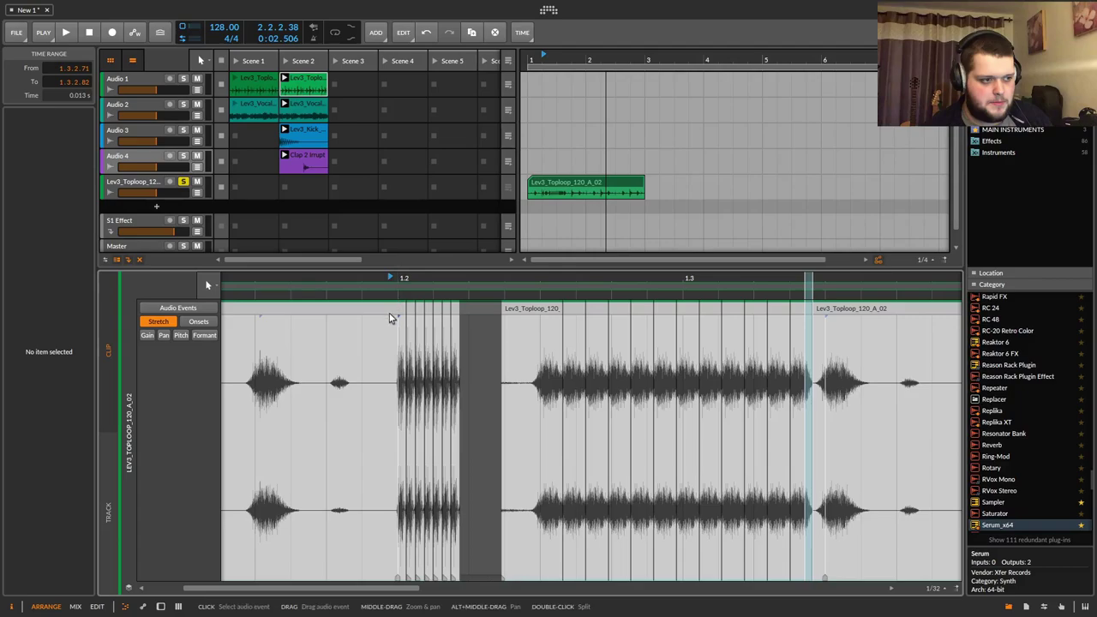
pyautogui.moveTo(751, 268); pyautogui.dragTo(514, 271)
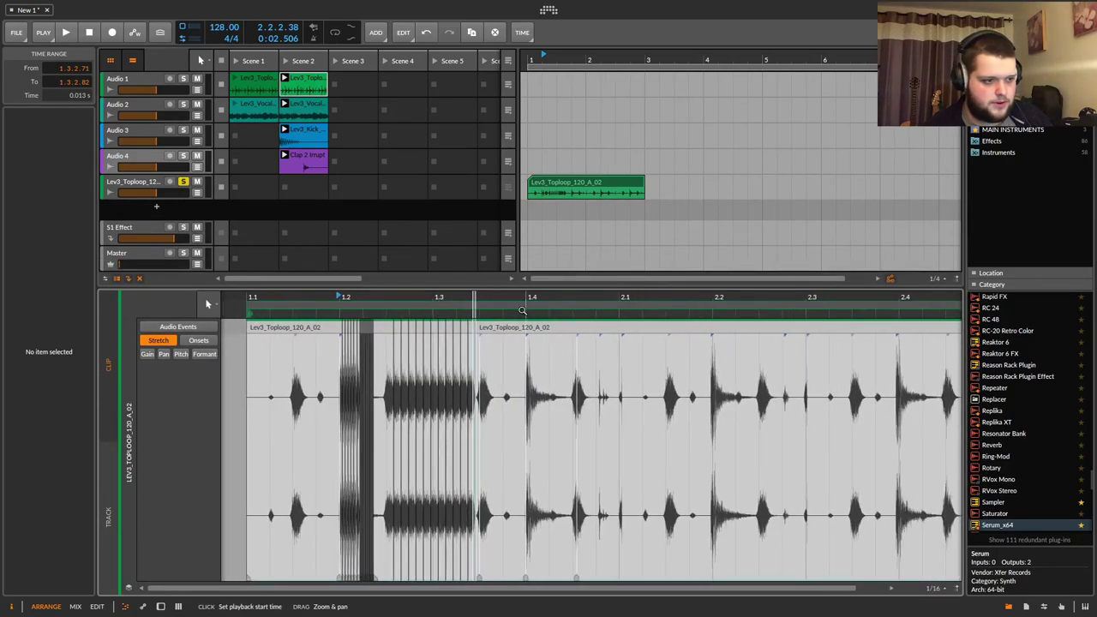
# Select all audio events from 1.1.1.00 to 3.1.1.00 and scatter their pan values randomly with the pan histogram.
pyautogui.moveTo(509, 555); pyautogui.dragTo(341, 320)
pyautogui.click(384, 330)
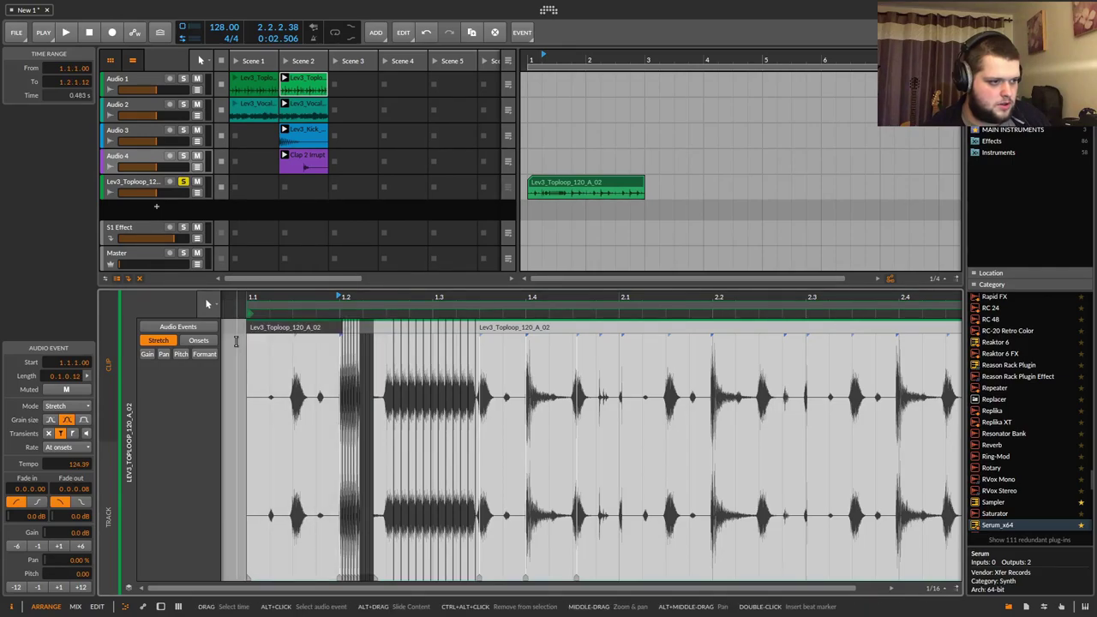
pyautogui.moveTo(239, 324); pyautogui.dragTo(747, 361)
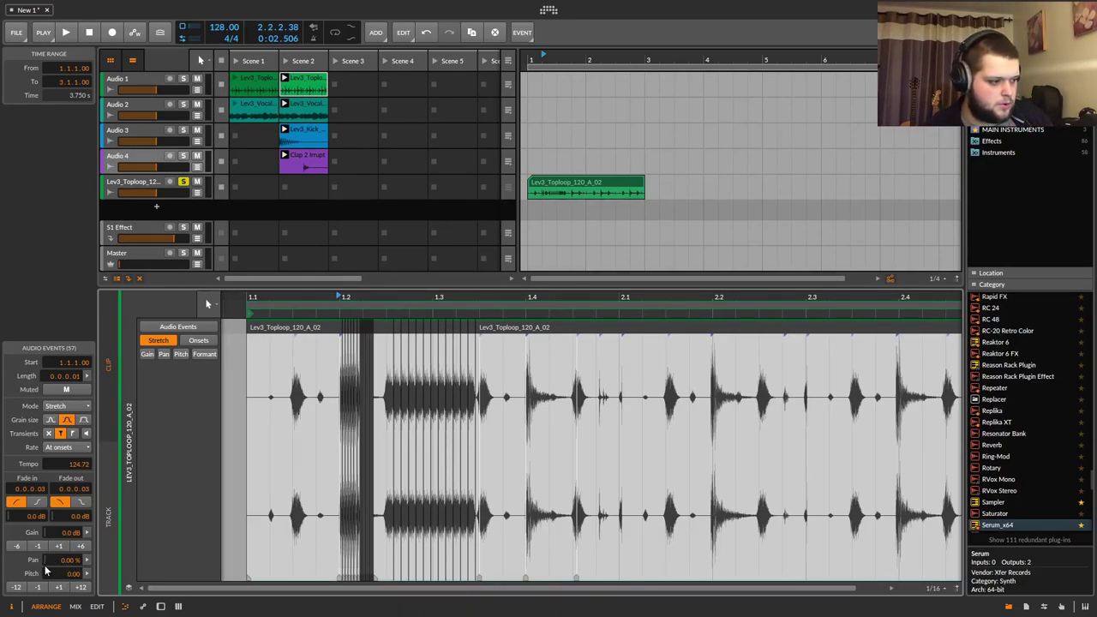
pyautogui.click(85, 564)
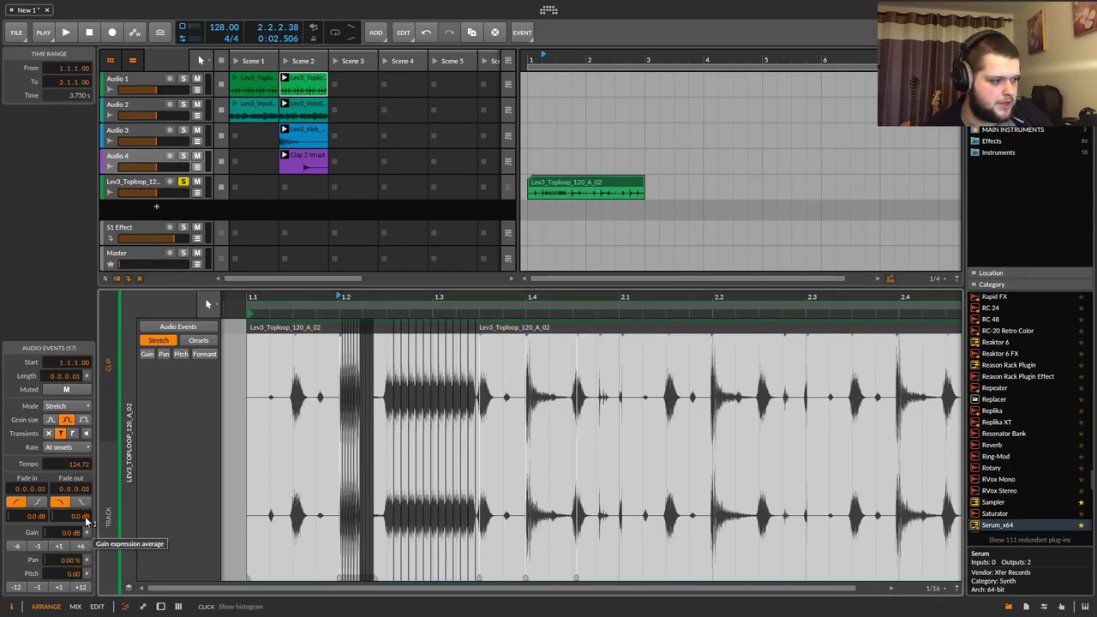
pyautogui.click(86, 563)
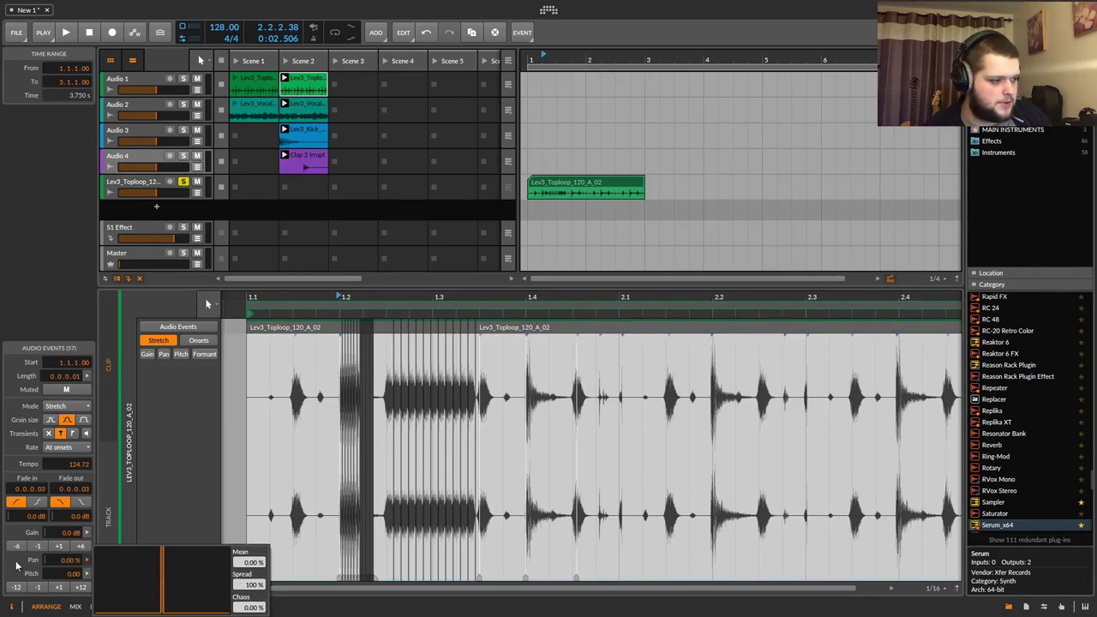
pyautogui.click(87, 561)
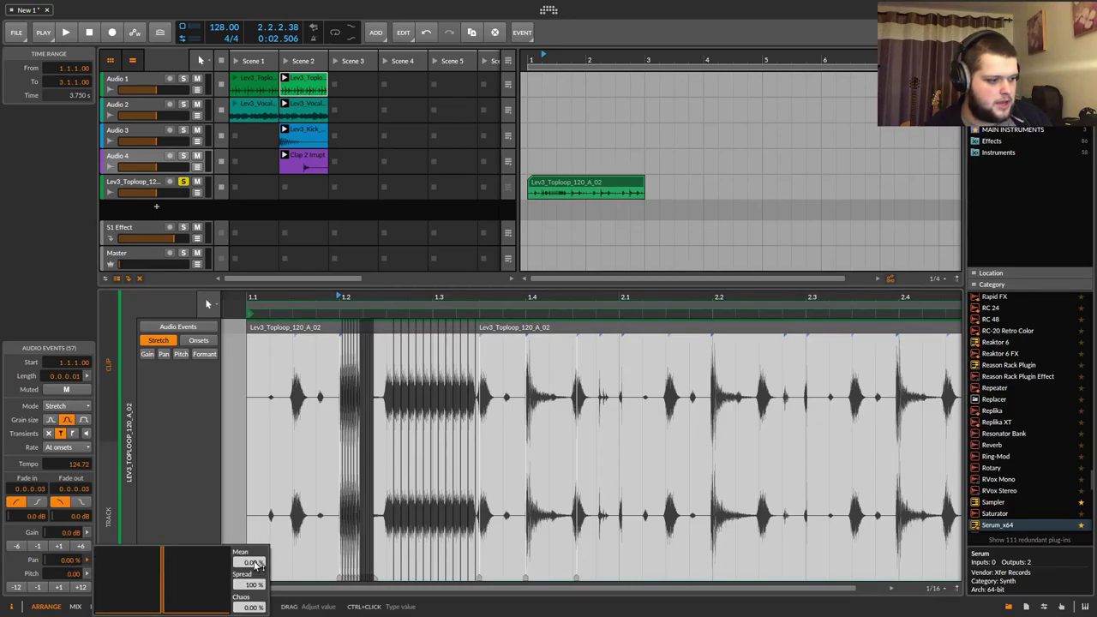
pyautogui.moveTo(254, 564); pyautogui.dragTo(253, 540)
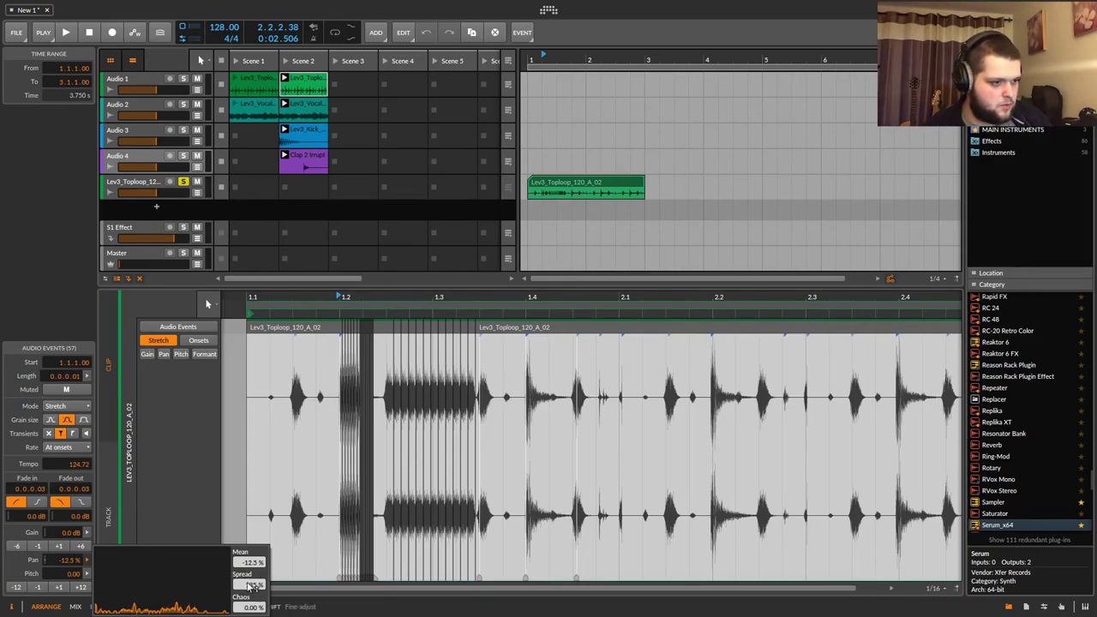
# Play back the loop, scatter the selected events' pan values again, and play back the new panning.
pyautogui.press('space')
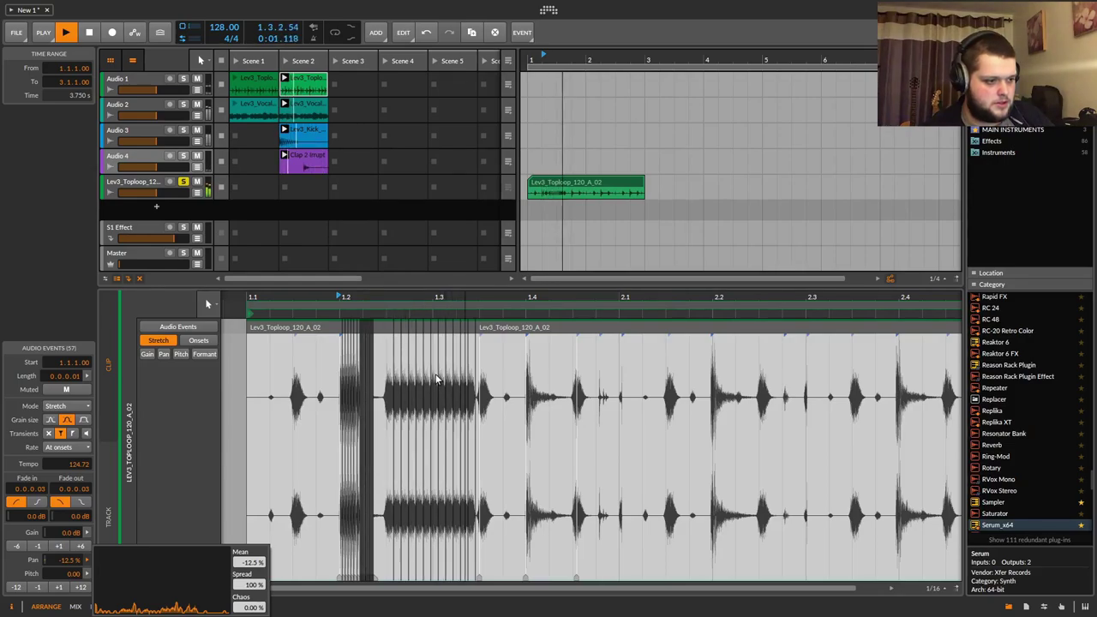
pyautogui.moveTo(260, 590); pyautogui.dragTo(251, 540)
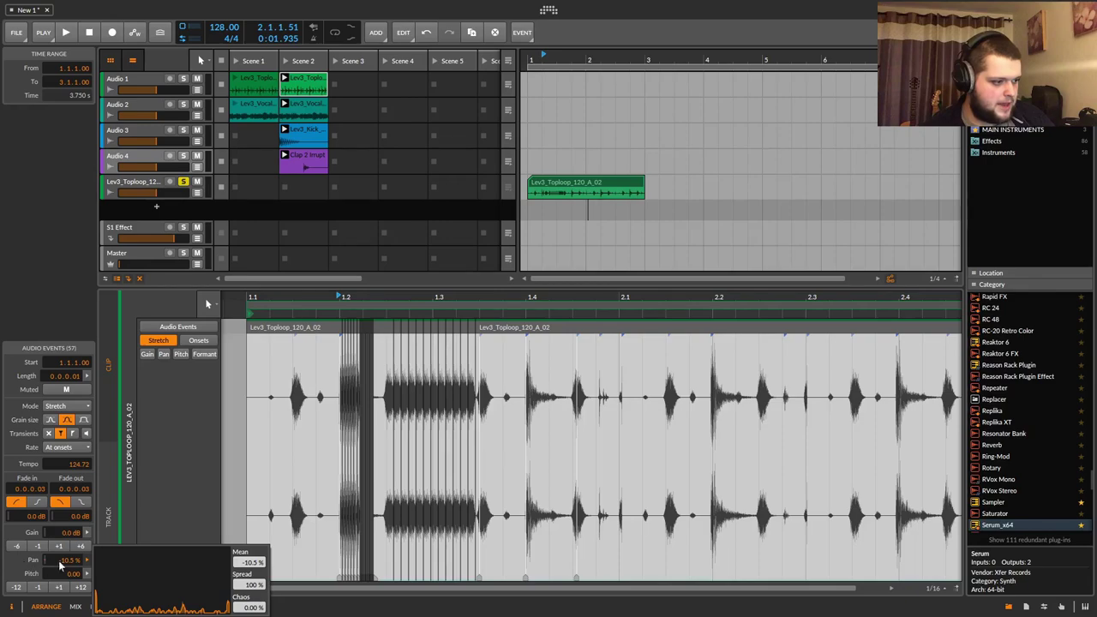
pyautogui.press('space')
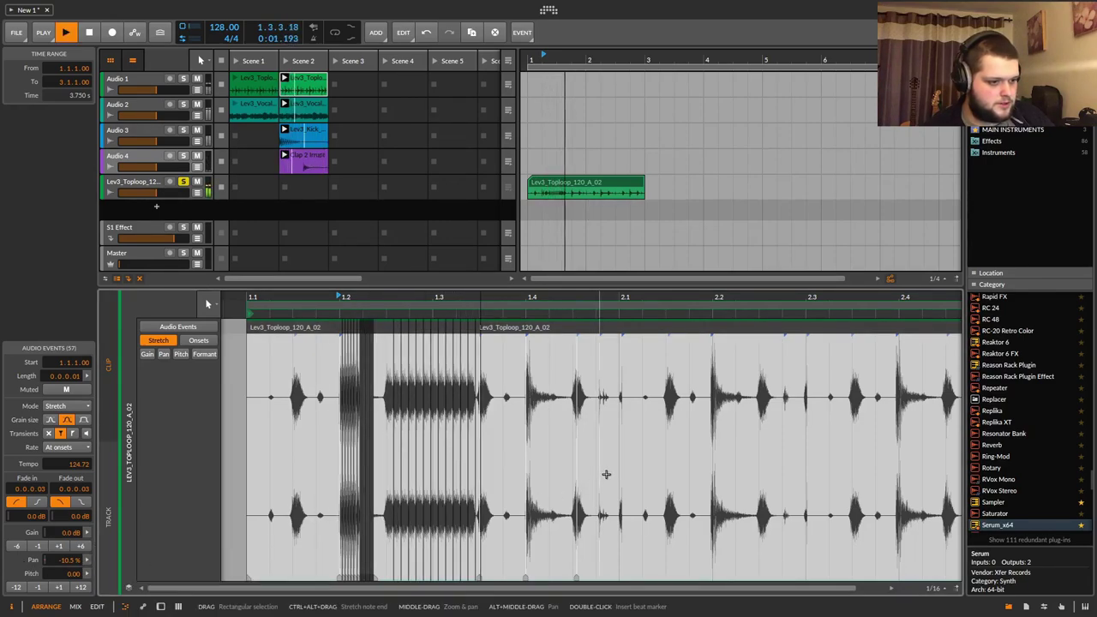
pyautogui.press('space')
pyautogui.press('space')
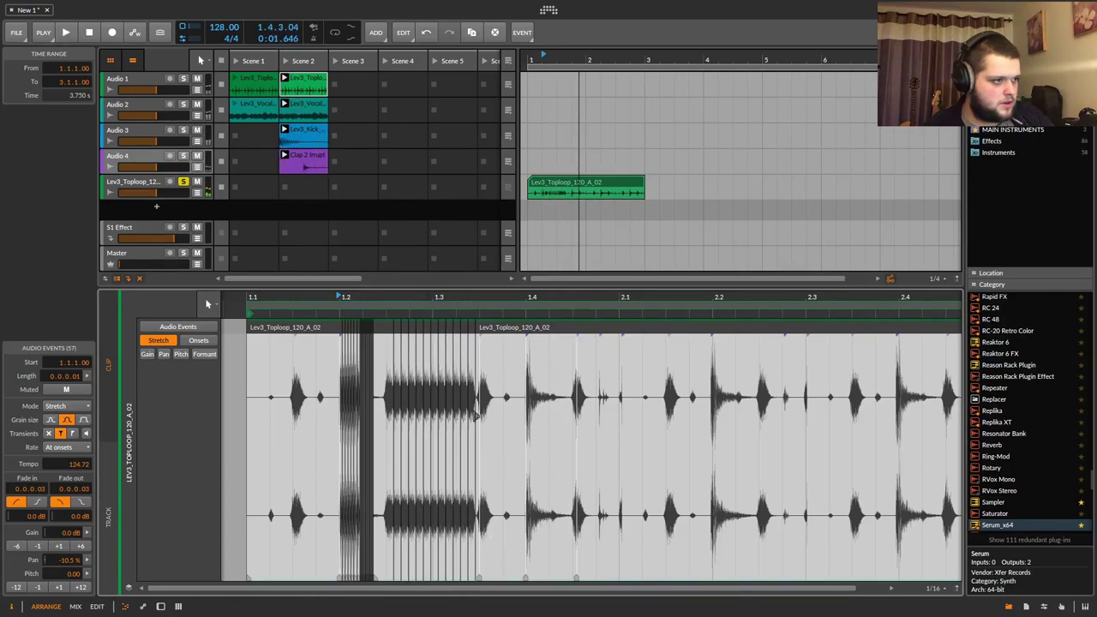
# Try randomising the selected events' pitch with the pitch histogram's Chaos and play back the loop.
pyautogui.click(87, 576)
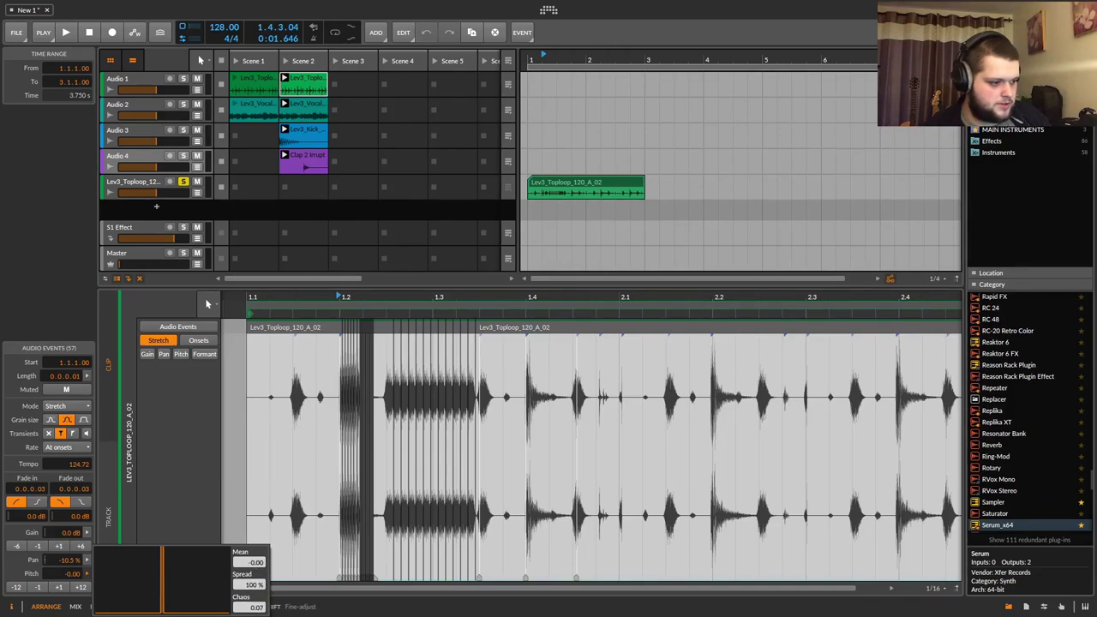
pyautogui.moveTo(254, 606); pyautogui.dragTo(244, 569)
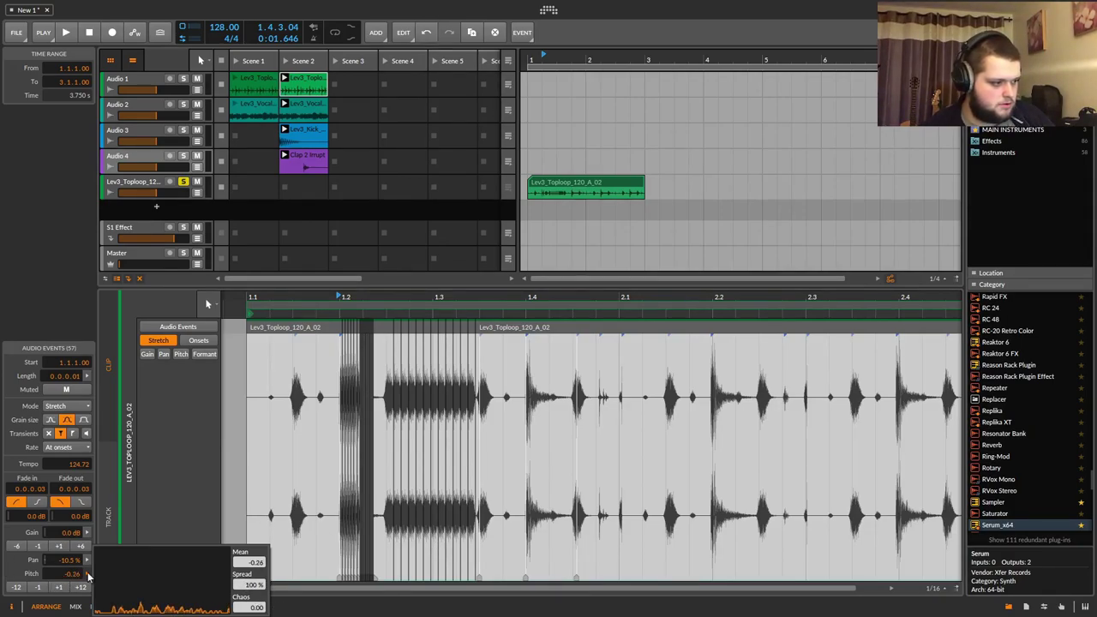
pyautogui.press('space')
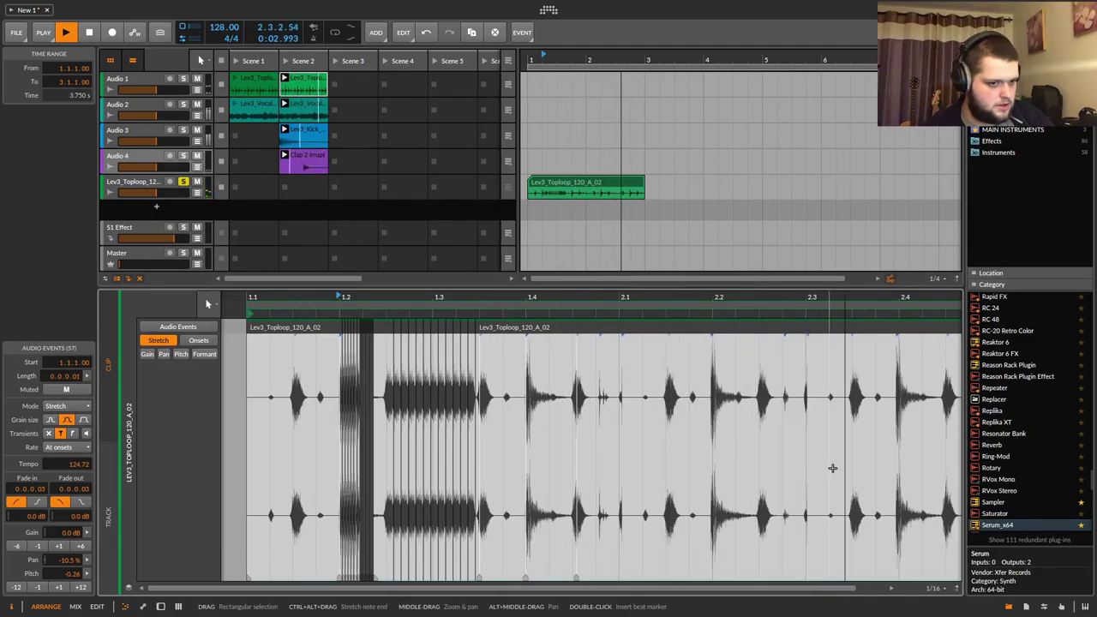
pyautogui.press('space')
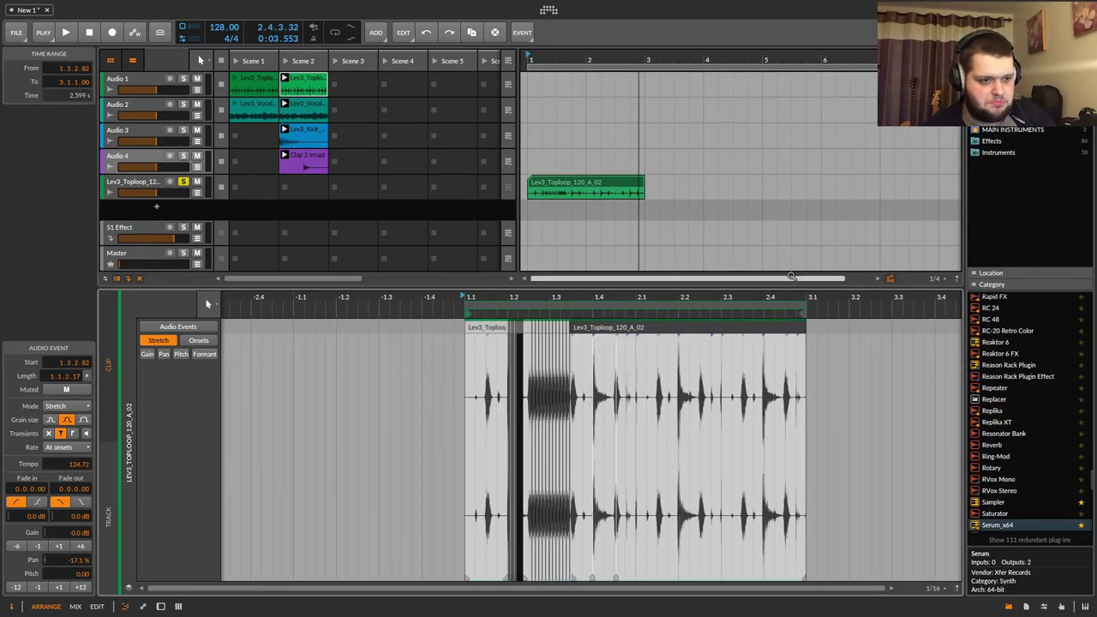
# Select the time range from 2.1.4.94 to 2.2.4.47 in the loop and show audio samples in the browser.
pyautogui.moveTo(774, 302); pyautogui.dragTo(863, 304)
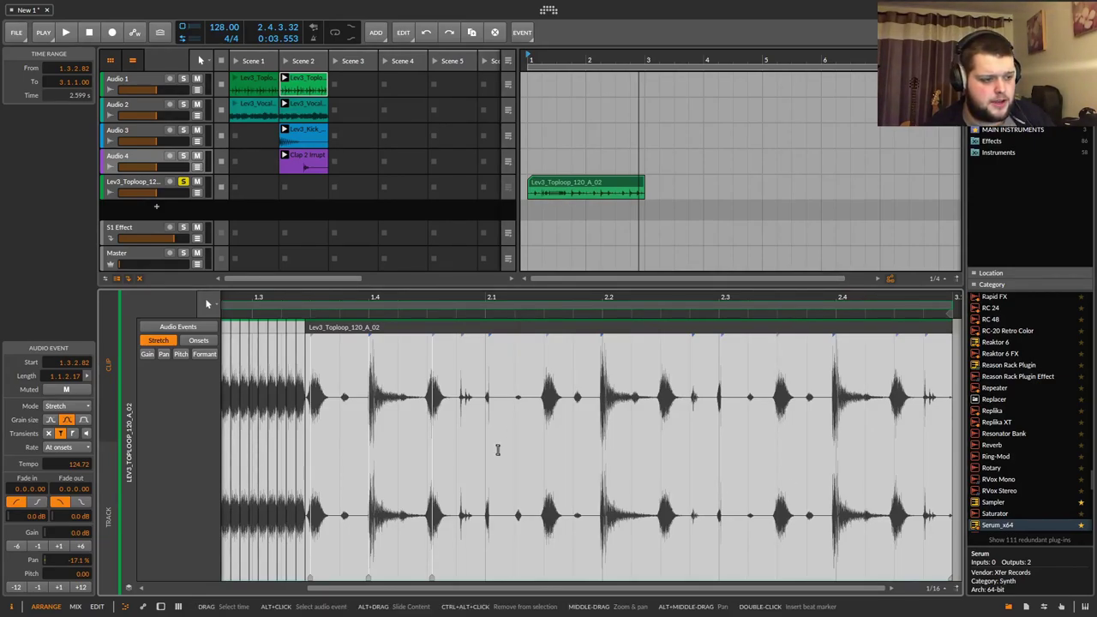
pyautogui.moveTo(600, 390); pyautogui.dragTo(701, 398)
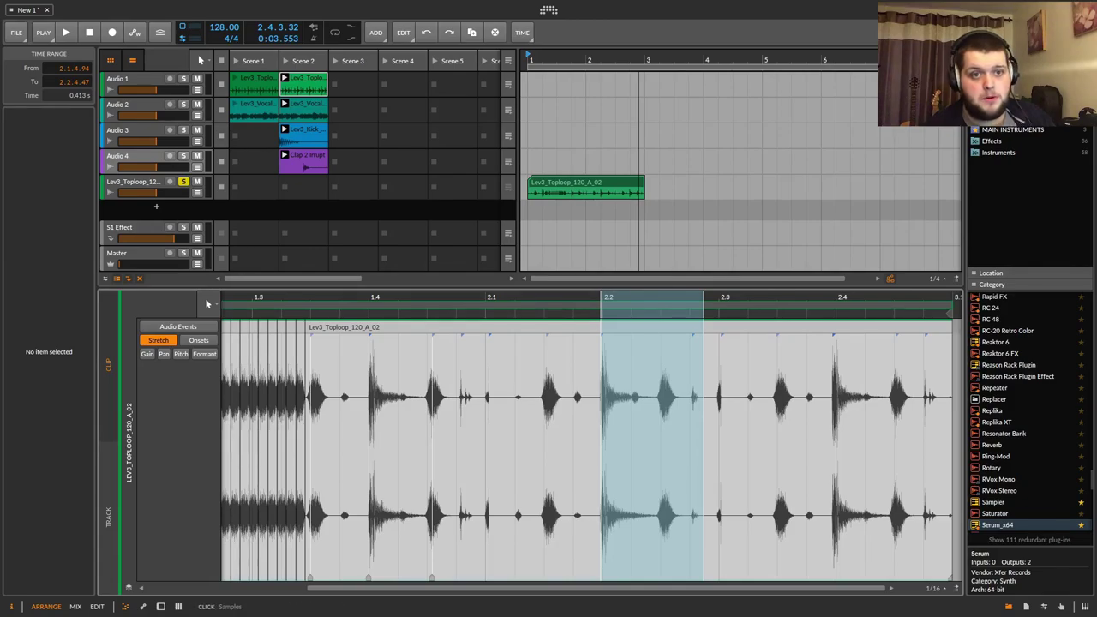
pyautogui.click(1037, 60)
pyautogui.moveTo(776, 299); pyautogui.dragTo(834, 287)
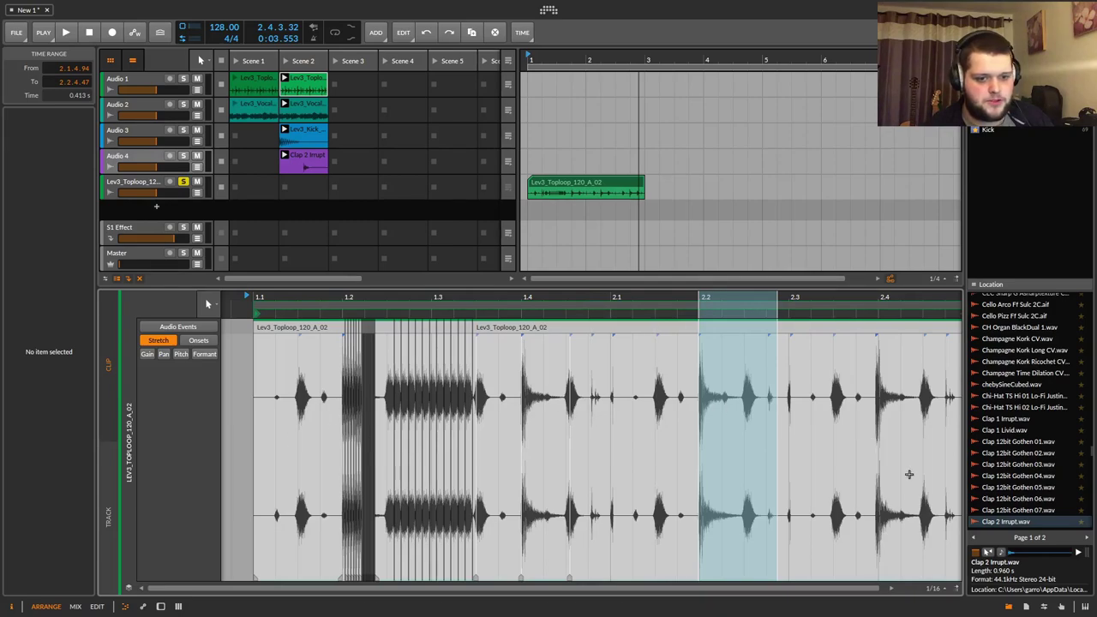
# Preview the Clap 12bit Gothen samples 01 to 05 and insert Clap 12bit Gothen 05 into the clip at 2.2.
pyautogui.click(1070, 442)
pyautogui.click(1070, 454)
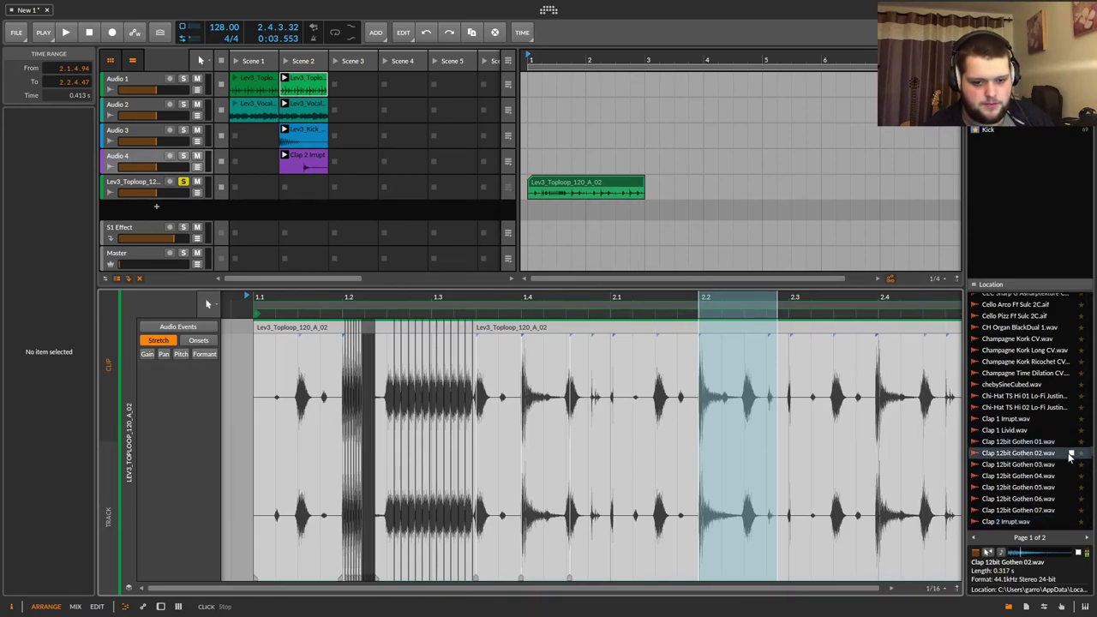
pyautogui.click(1070, 464)
pyautogui.click(1070, 475)
pyautogui.click(1070, 487)
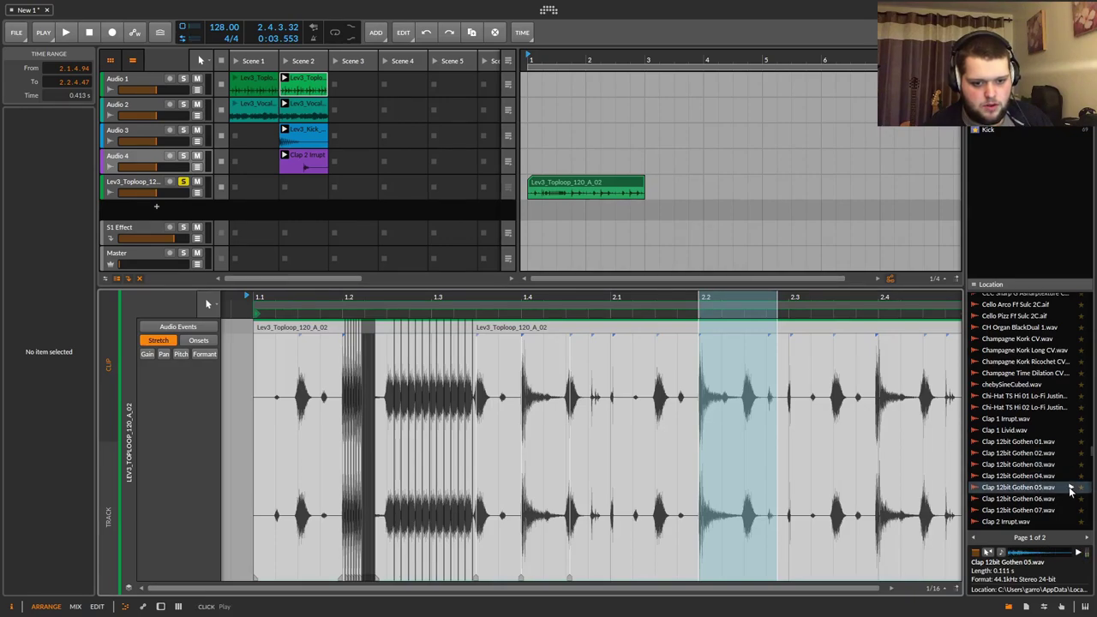
pyautogui.click(720, 447)
# Insert the Clap Class Gothen 07 sample into the clip at 2.4.
pyautogui.scroll(-5, 1041, 461)
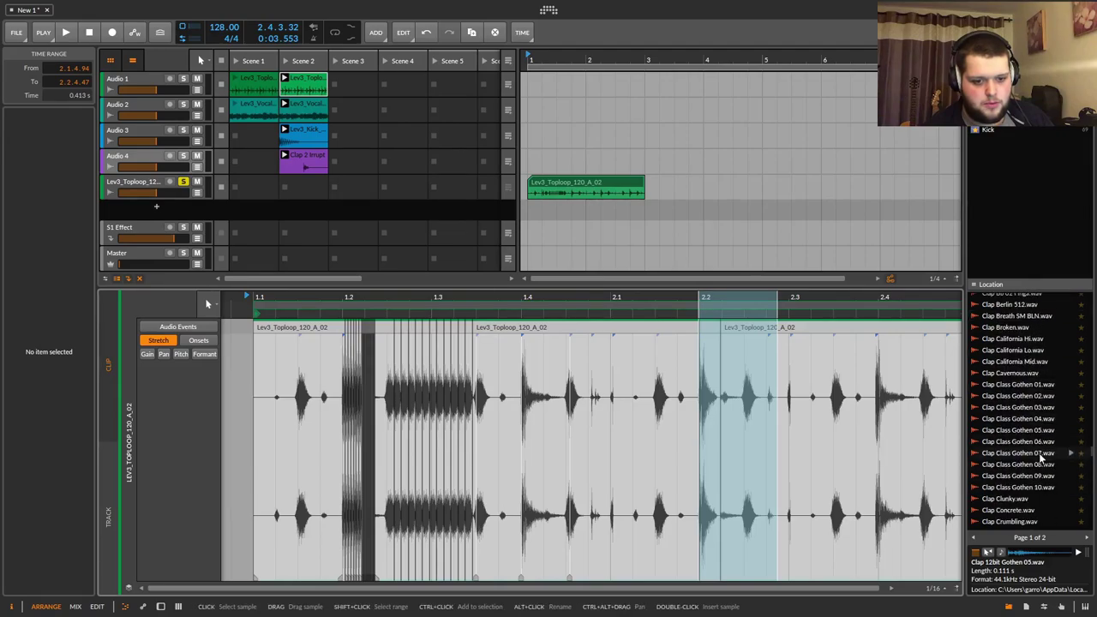
pyautogui.moveTo(1028, 457); pyautogui.dragTo(732, 447)
pyautogui.moveTo(887, 450); pyautogui.dragTo(1016, 191)
pyautogui.moveTo(924, 307); pyautogui.dragTo(901, 266)
pyautogui.hscroll(5, 874, 386)
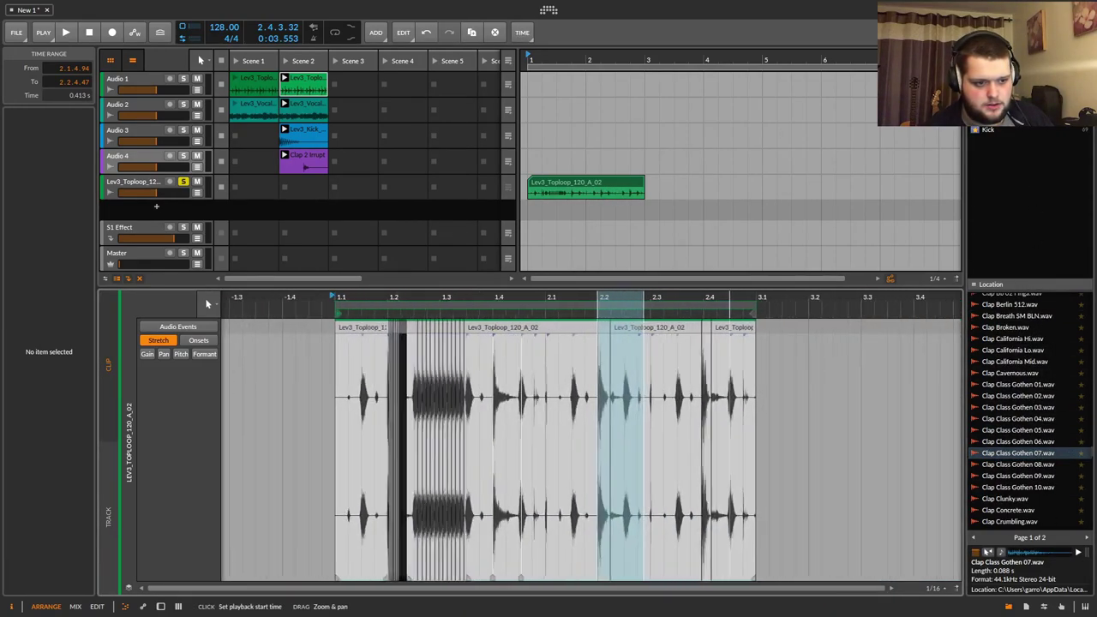
# Insert the Clap Clunky sample at 2.4.3.00 and play back the loop from the beginning.
pyautogui.scroll(-2, 1026, 489)
pyautogui.moveTo(1014, 428); pyautogui.dragTo(734, 403)
pyautogui.moveTo(678, 302); pyautogui.dragTo(519, 298)
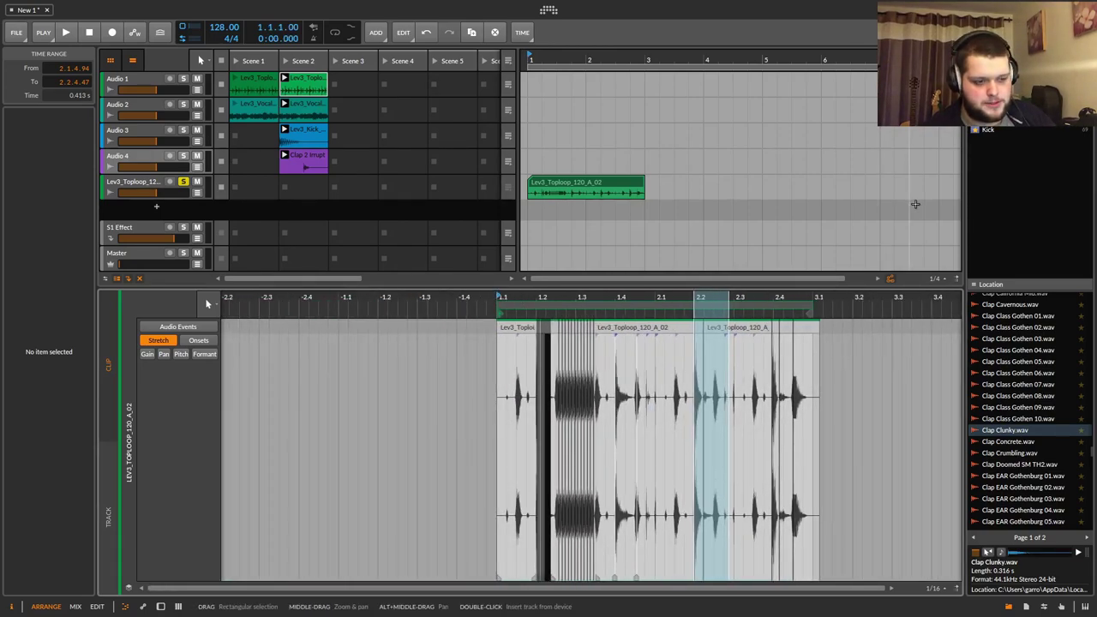
pyautogui.press('space')
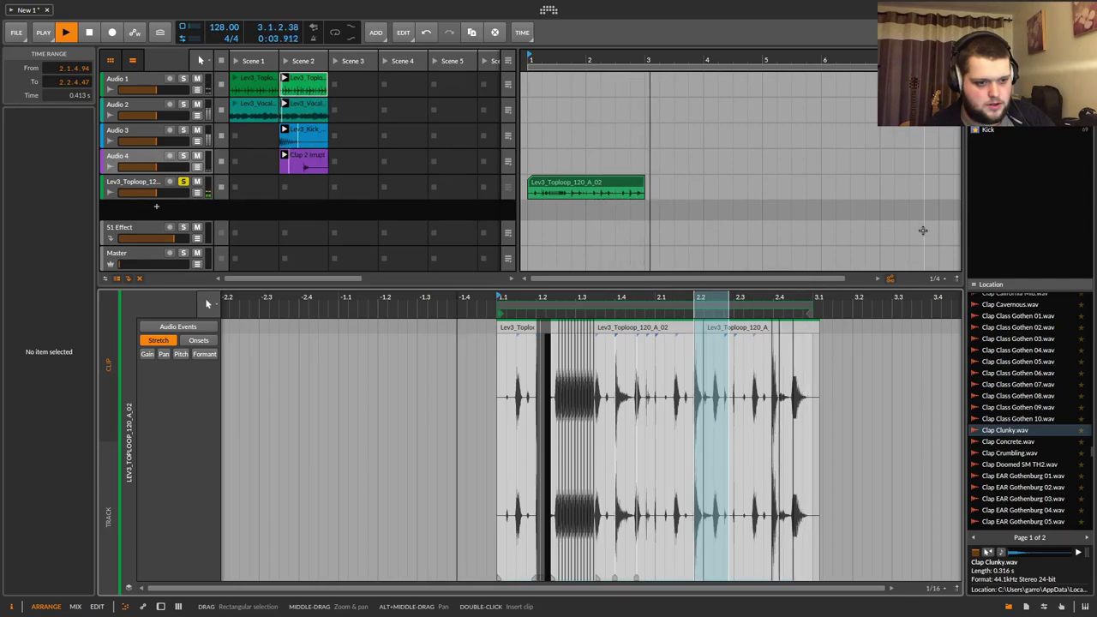
pyautogui.press('space')
# Shorten the Clap Clunky event to a length of 0.0.1.67 so it ends before 3.1.
pyautogui.moveTo(751, 297); pyautogui.dragTo(751, 338)
pyautogui.moveTo(821, 330); pyautogui.dragTo(786, 330)
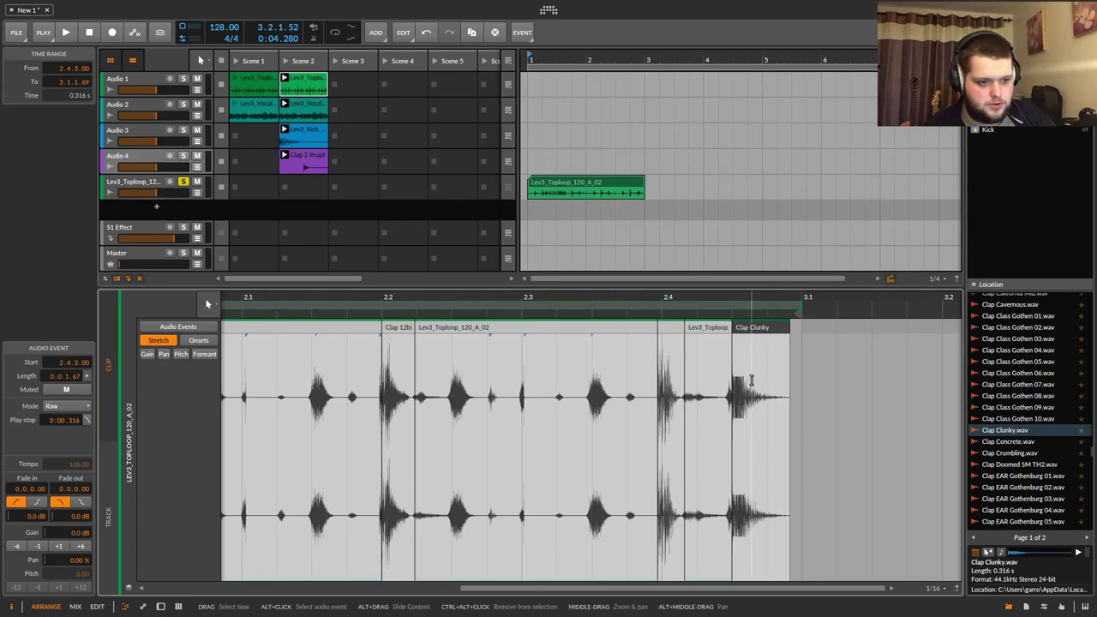
pyautogui.moveTo(751, 380); pyautogui.dragTo(732, 392)
# Select a 0.013 s slice of the clap at 2.4, duplicate it repeatedly up to 2.4.1.56, and play back the stutter.
pyautogui.click(661, 396)
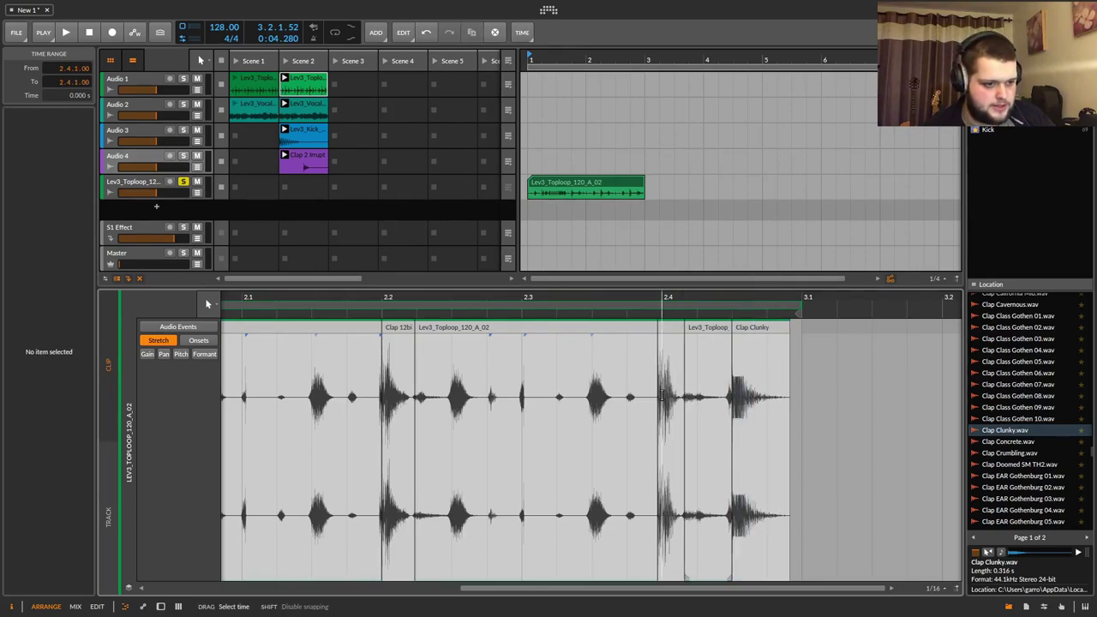
pyautogui.hotkey('ctrl', 'd')
pyautogui.hotkey('ctrl', 'd')
pyautogui.hotkey('ctrl', 'd')
pyautogui.hotkey('ctrl', 'd')
pyautogui.hotkey('ctrl', 'd')
pyautogui.press('space')
pyautogui.press('space')
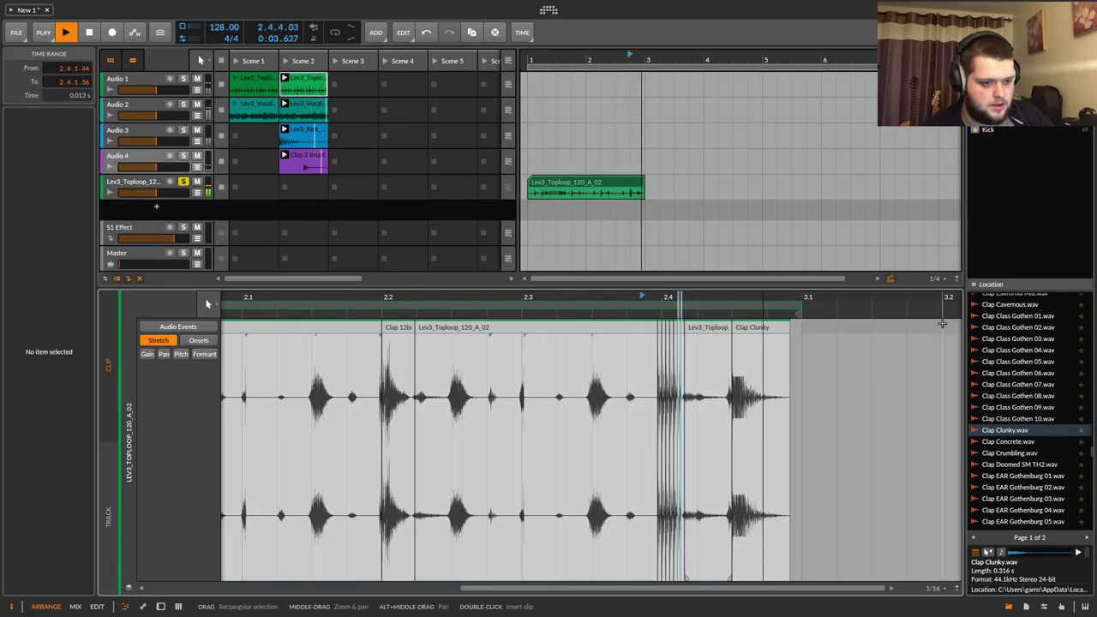
# Select a 0.025 s slice of Clap Clunky, duplicate it repeatedly up to 2.4.4.58, and play back the result.
pyautogui.moveTo(751, 396); pyautogui.dragTo(747, 396)
pyautogui.hotkey('ctrl', 'd')
pyautogui.hotkey('ctrl', 'd')
pyautogui.hotkey('ctrl', 'd')
pyautogui.hotkey('ctrl', 'd')
pyautogui.hotkey('ctrl', 'd')
pyautogui.press('space')
# Play back the whole edited loop from 1.1 and stop playback.
pyautogui.press('space')
pyautogui.press('space')
pyautogui.press('space')
pyautogui.moveTo(835, 306)
pyautogui.mouseDown()
pyautogui.moveTo(825, 282)
pyautogui.moveTo(900, 274)
pyautogui.mouseUp()
pyautogui.press('space')
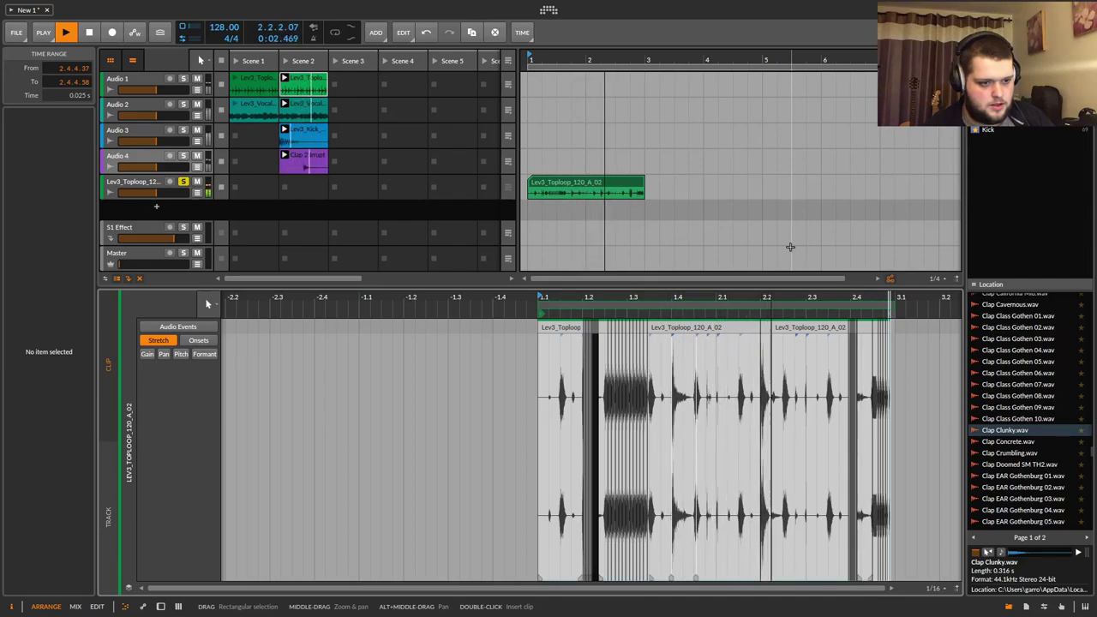
pyautogui.press('space')
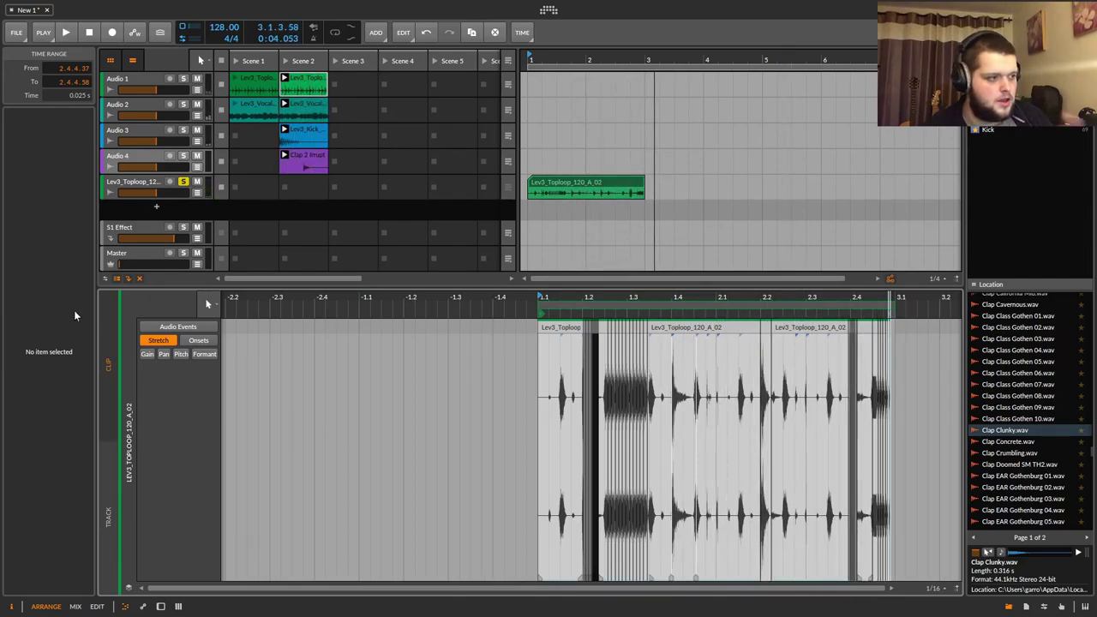
# Show the clip's pitch expression and add points around the stutter slices at 1.2, at about +9, -4, -3 and -2 semitones.
pyautogui.click(181, 354)
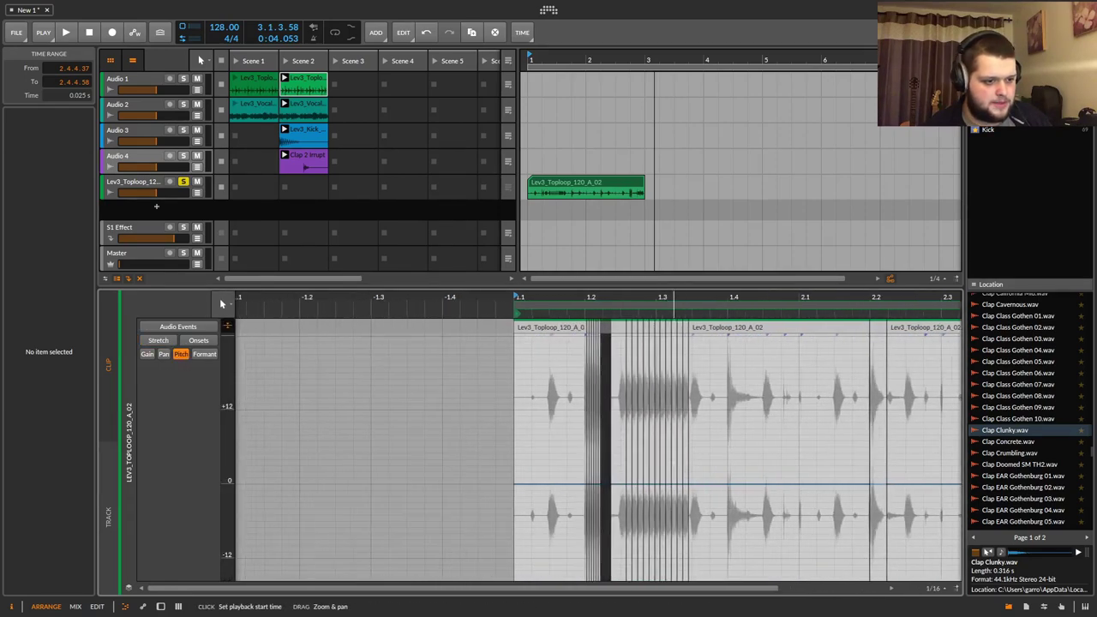
pyautogui.scroll(3, 585, 429)
pyautogui.click(583, 484)
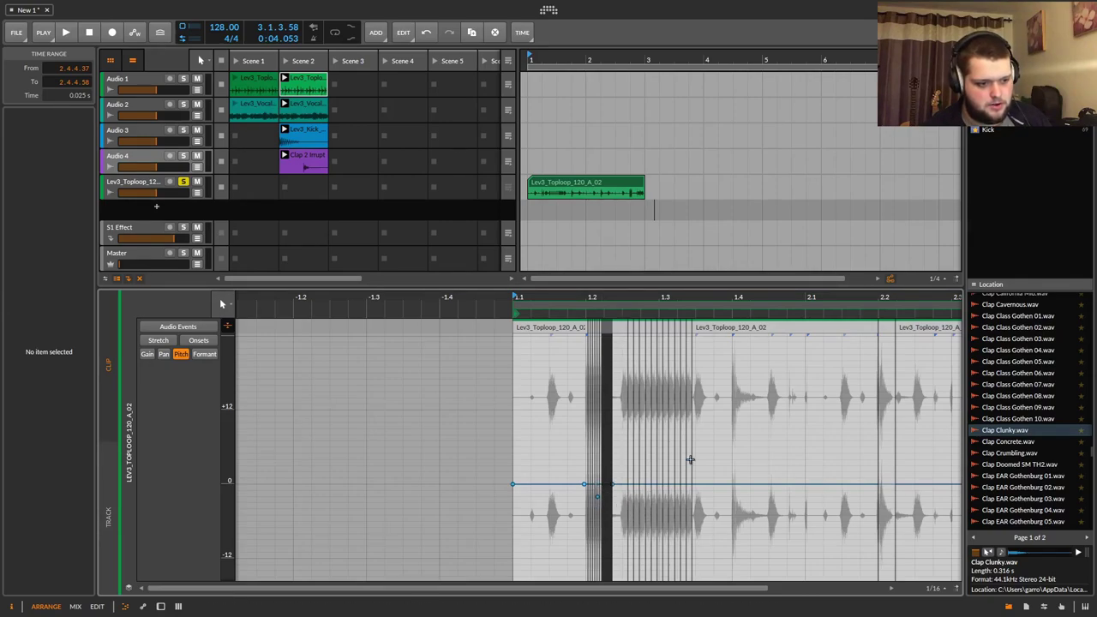
pyautogui.moveTo(686, 311); pyautogui.dragTo(662, 347)
pyautogui.moveTo(454, 485); pyautogui.dragTo(454, 503)
pyautogui.click(443, 465)
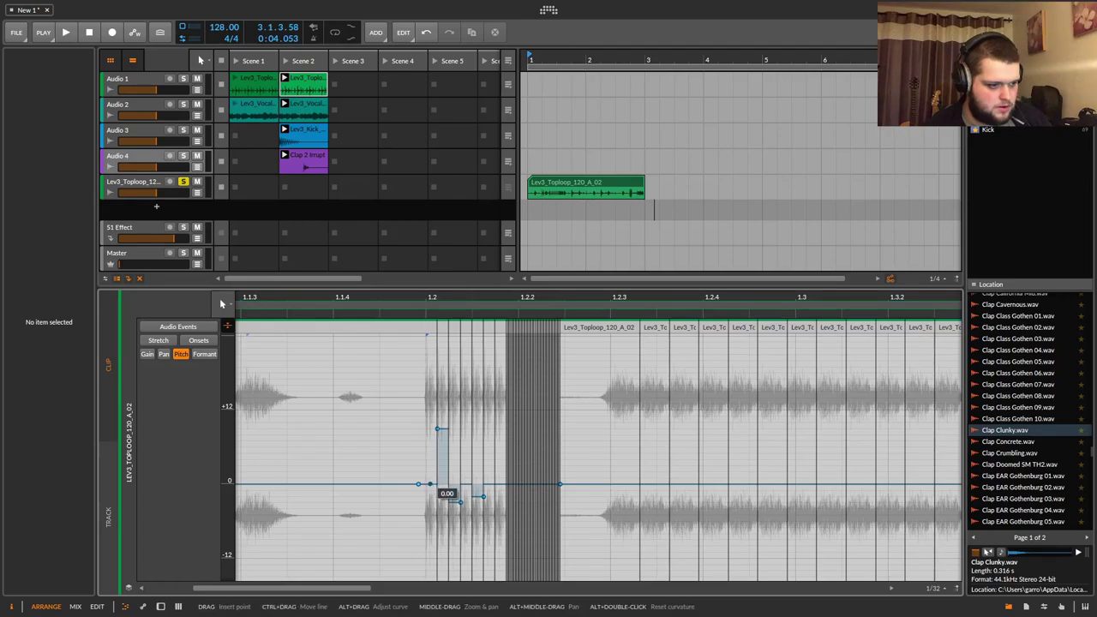
pyautogui.moveTo(434, 484); pyautogui.dragTo(437, 508)
pyautogui.click(489, 481)
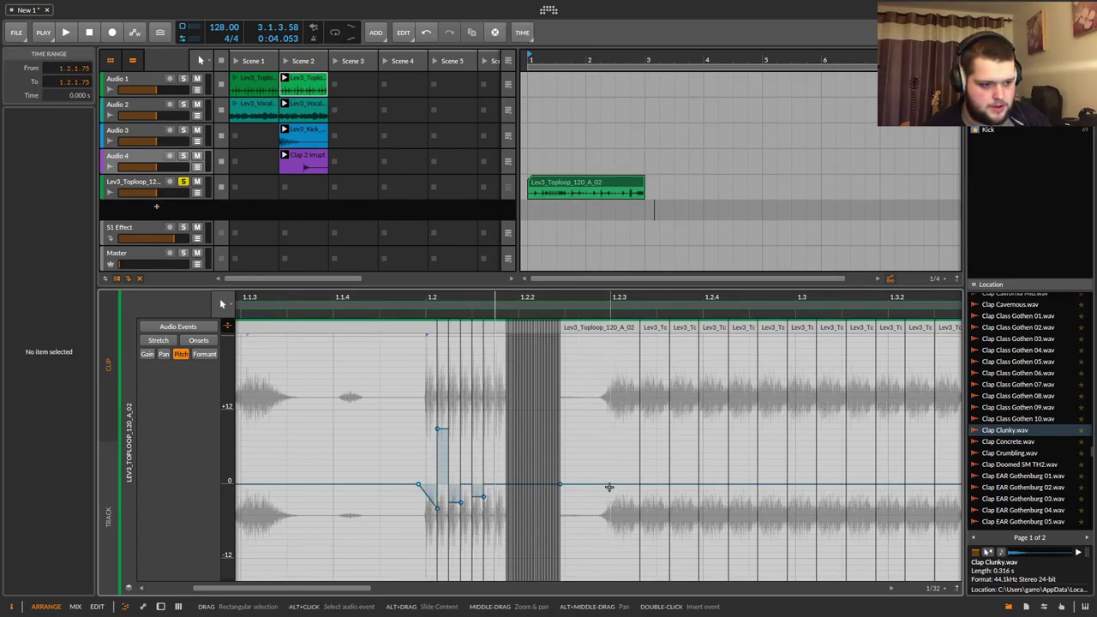
# Draw pitch ramps falling to -12.00 at 1.2.3.31, rising to about +5 at 2.2, and falling from 2.2.4.07 to about -10 at 2.4.
pyautogui.moveTo(619, 487); pyautogui.dragTo(640, 539)
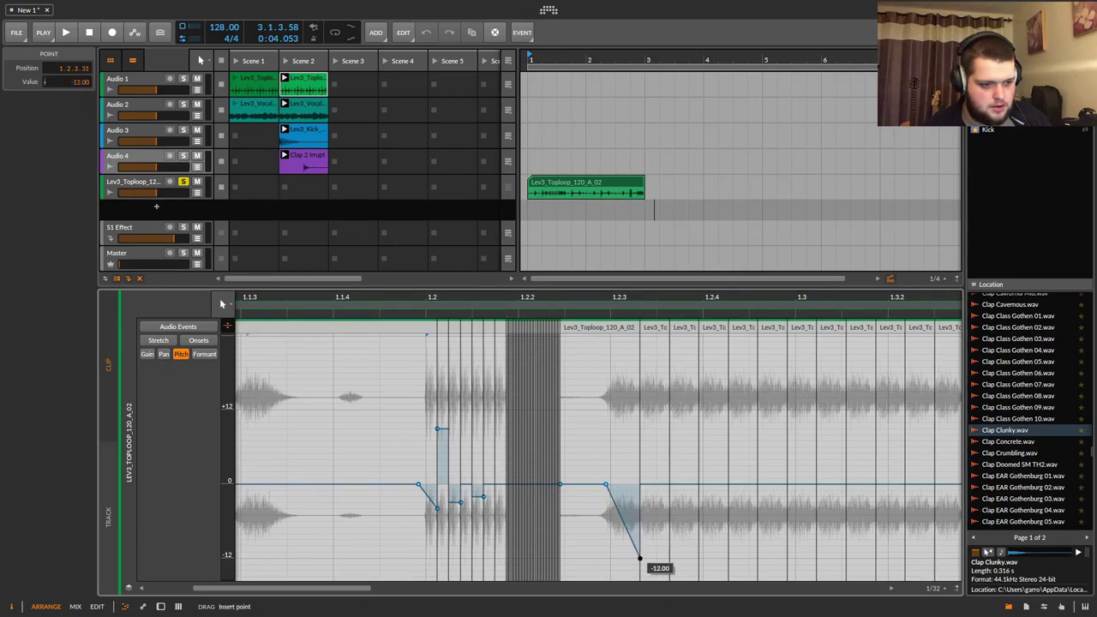
pyautogui.moveTo(840, 304); pyautogui.dragTo(581, 314)
pyautogui.click(632, 486)
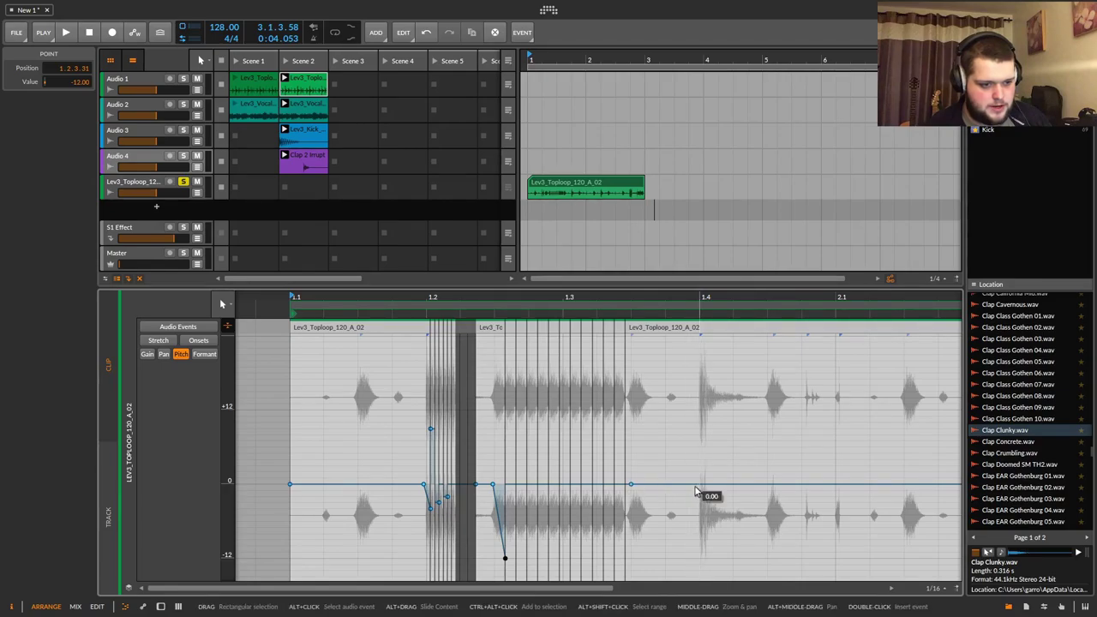
pyautogui.moveTo(698, 485); pyautogui.dragTo(959, 468)
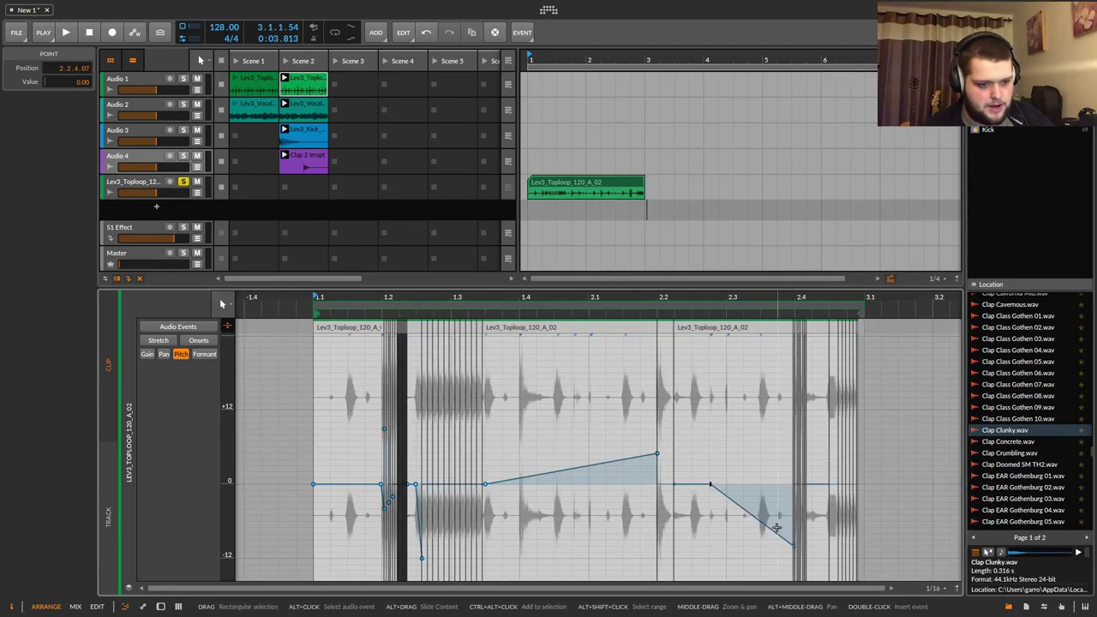
# Lower the end point of the falling pitch ramp at 2.3.4.88 to -24.00 and play back the clip.
pyautogui.moveTo(797, 550); pyautogui.dragTo(794, 607)
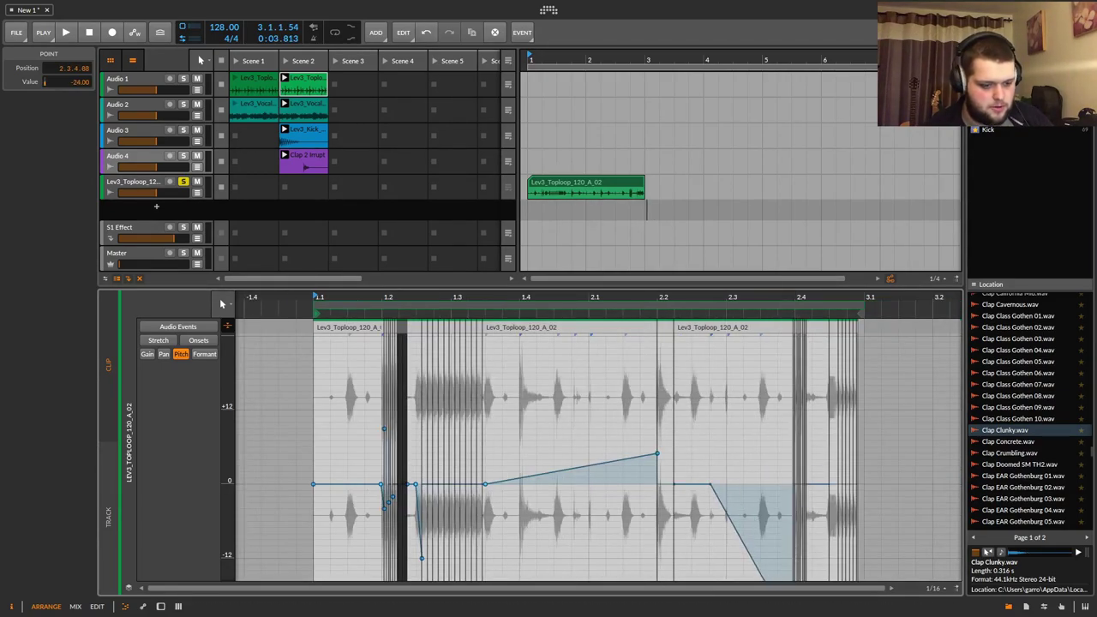
pyautogui.press('space')
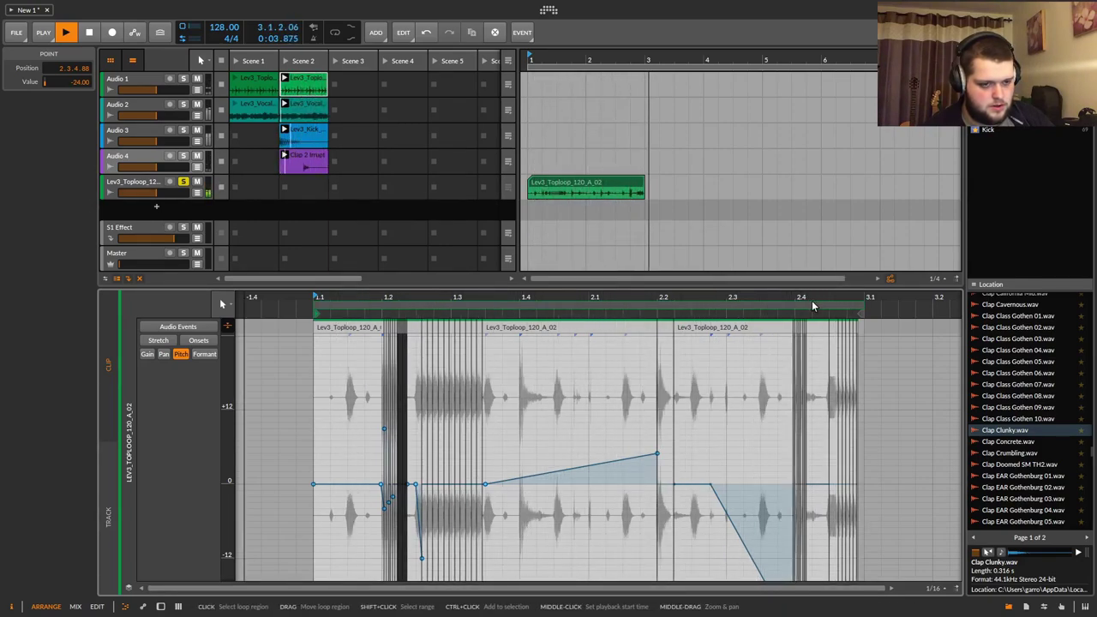
pyautogui.press('space')
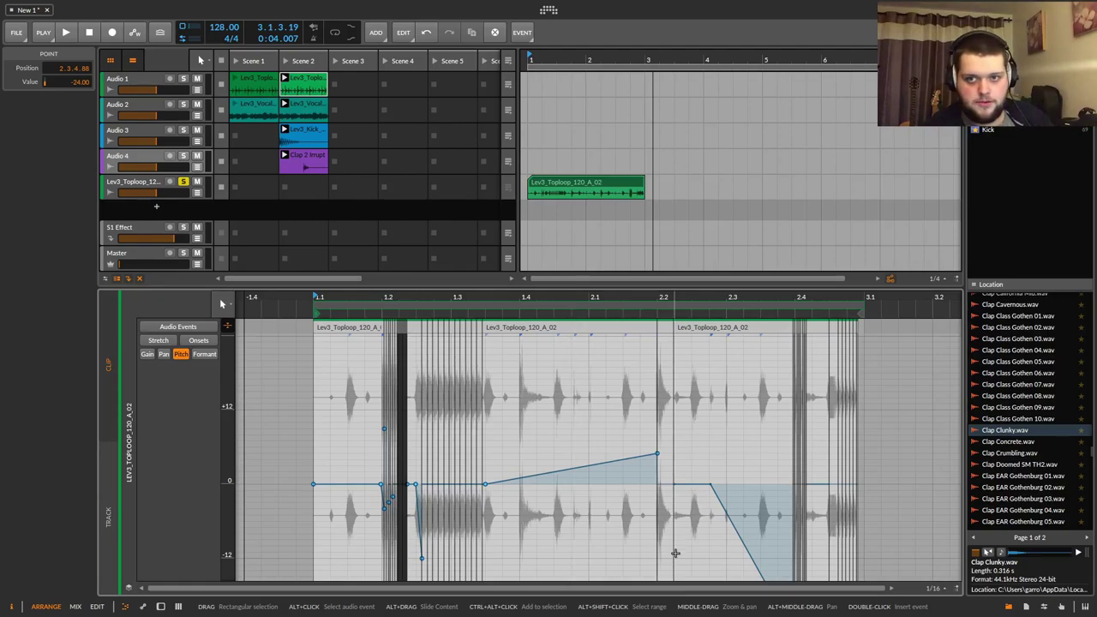
# Duplicate the Lev3_Toploop_120_A_02 arranger clip so the copy starts at bar 3, and play back the copy's second half.
pyautogui.moveTo(739, 298); pyautogui.dragTo(707, 377)
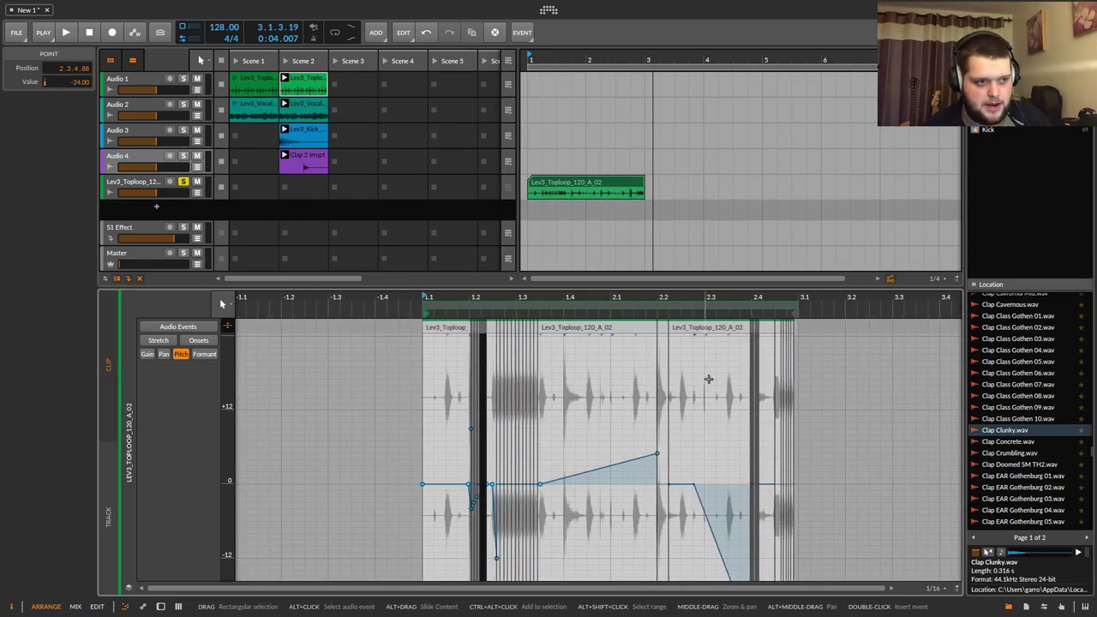
pyautogui.click(584, 185)
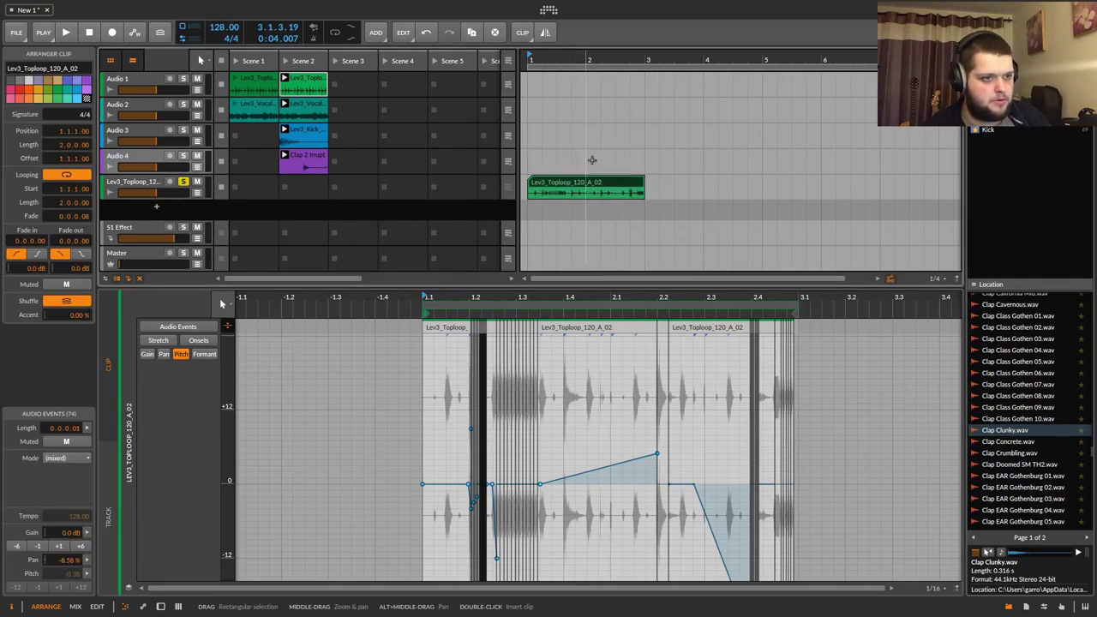
pyautogui.hotkey('ctrl', 'd')
pyautogui.click(696, 61)
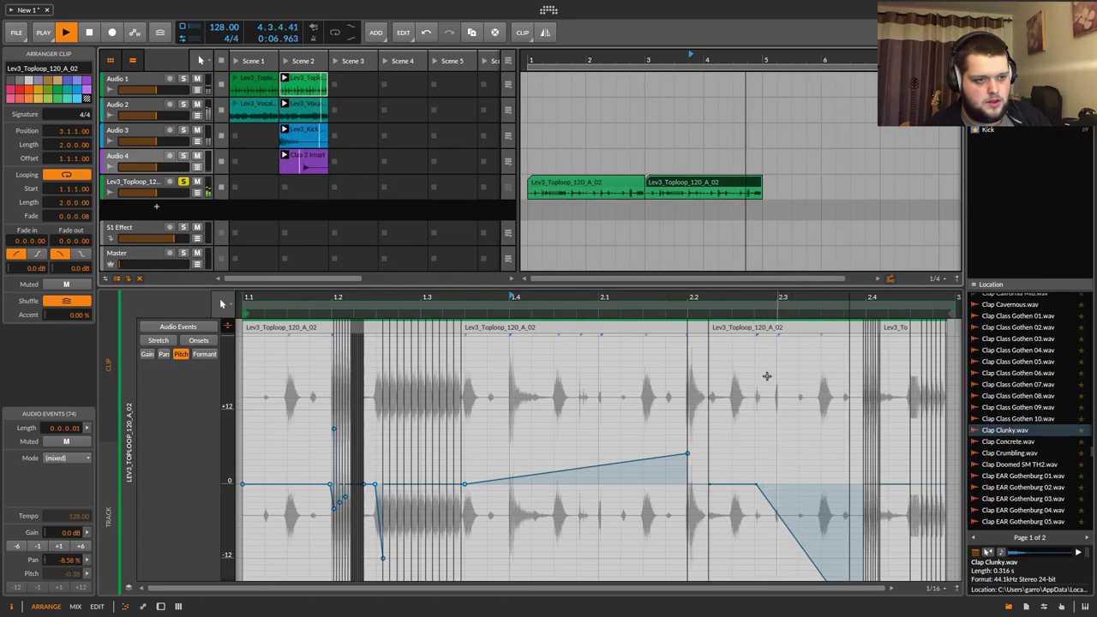
pyautogui.press('space')
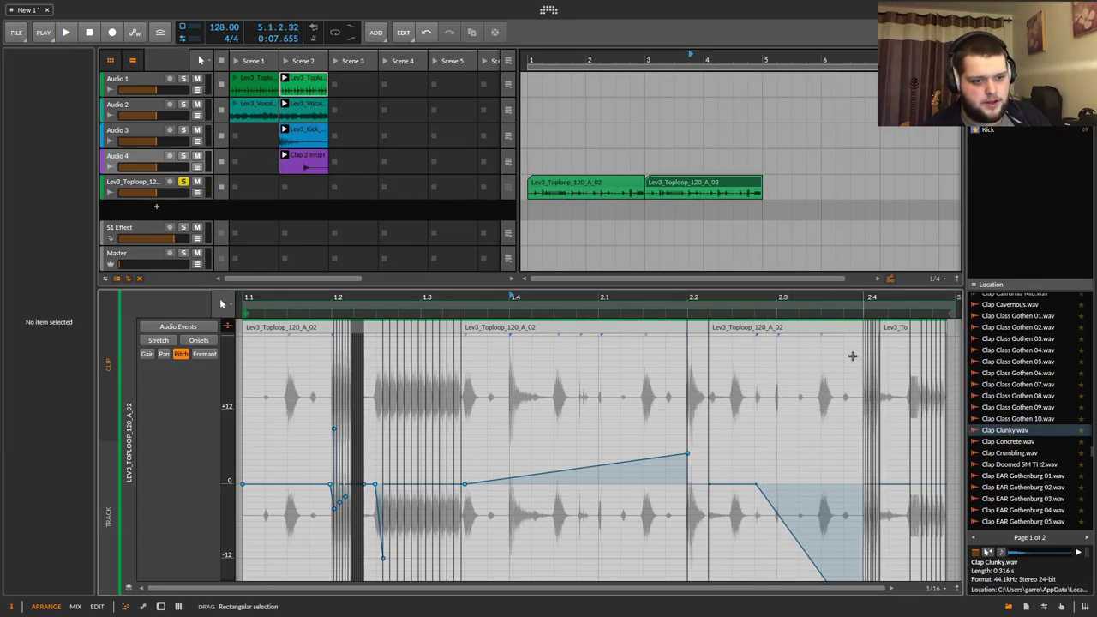
# Show the copied clip's stretch view, select a 0.002 s slice at 2.3.3, and duplicate it repeatedly up to 2.3.3.95.
pyautogui.click(821, 394)
pyautogui.moveTo(830, 294); pyautogui.dragTo(852, 312)
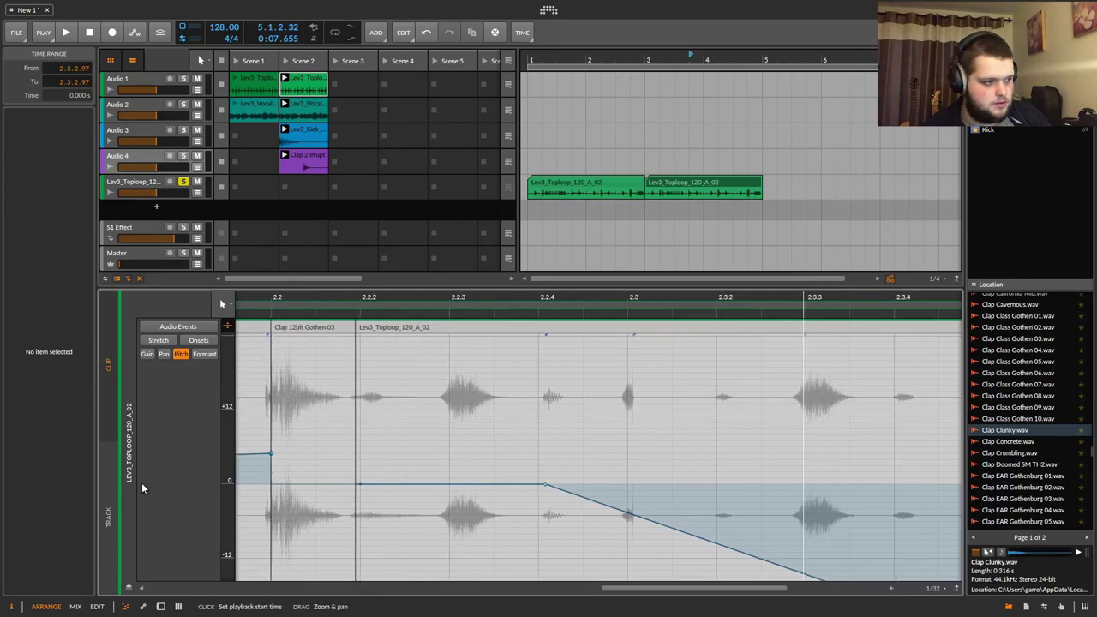
pyautogui.click(158, 340)
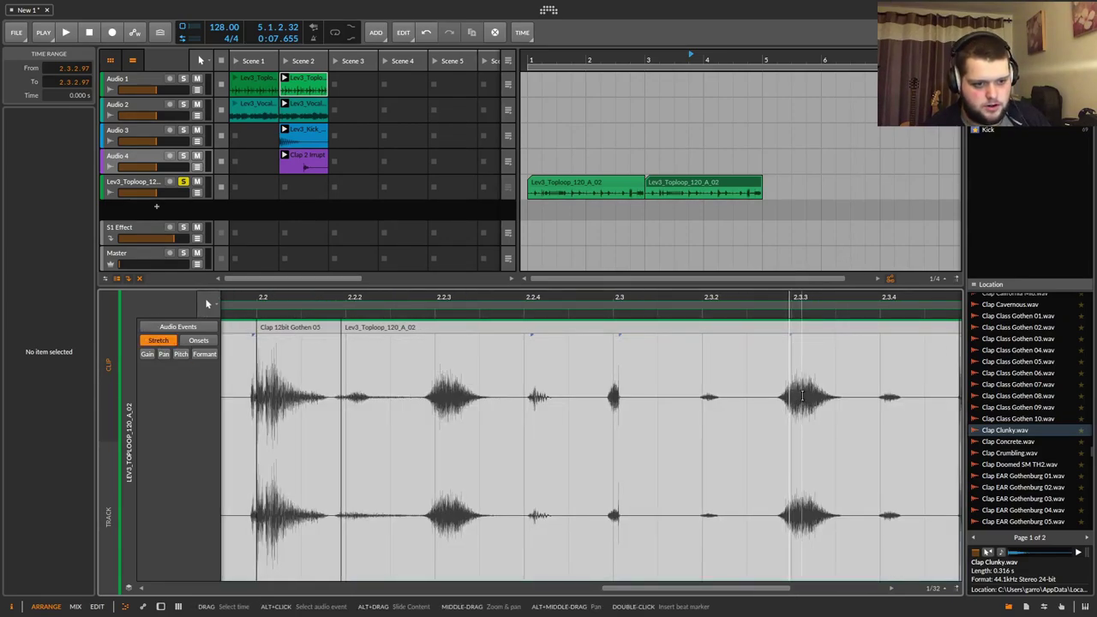
pyautogui.moveTo(803, 400); pyautogui.dragTo(790, 403)
pyautogui.click(800, 392)
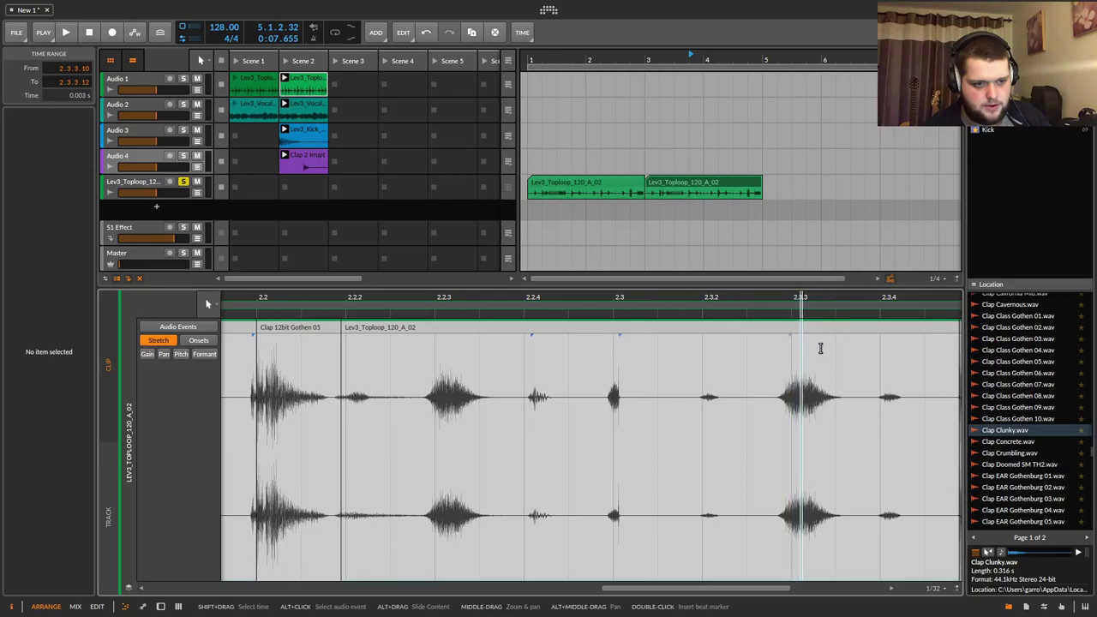
pyautogui.moveTo(832, 300); pyautogui.dragTo(914, 411)
pyautogui.click(524, 410)
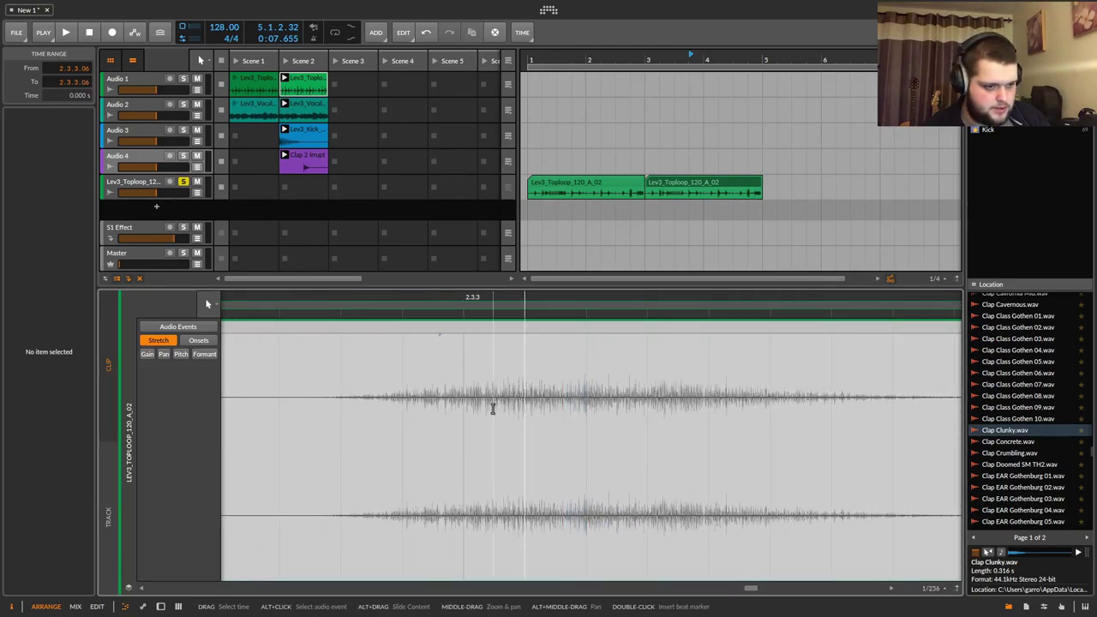
pyautogui.moveTo(433, 296); pyautogui.dragTo(670, 414)
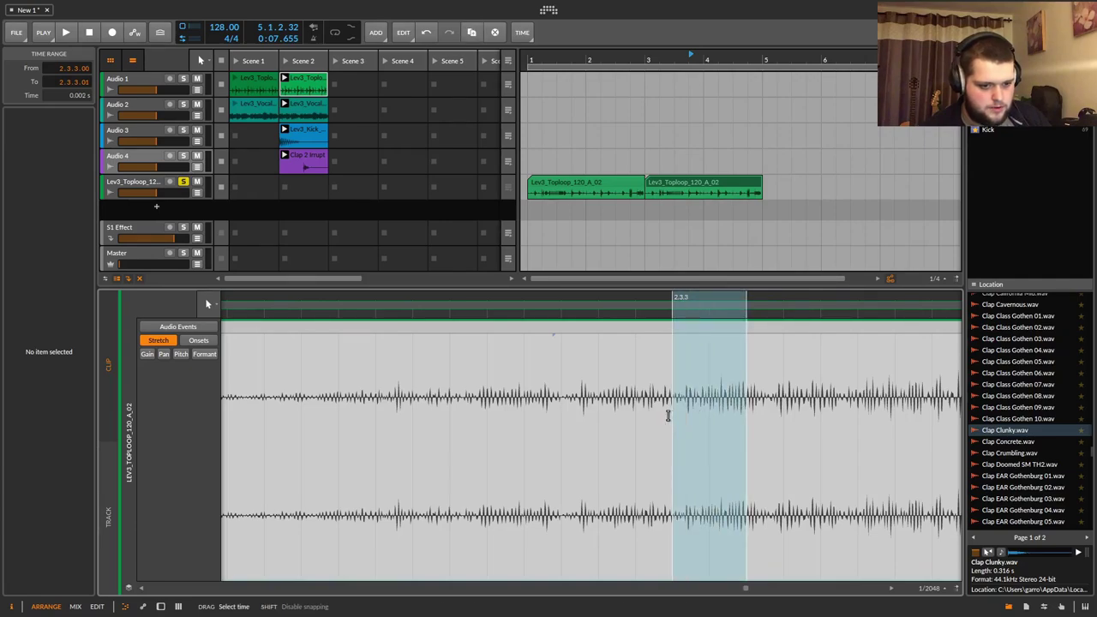
pyautogui.hotkey('ctrl', 'd')
pyautogui.hotkey('ctrl', 'd')
pyautogui.hotkey('ctrl', 'd')
pyautogui.hotkey('ctrl', 'd')
pyautogui.hotkey('ctrl', 'd')
pyautogui.hotkey('ctrl', 'd')
pyautogui.hotkey('ctrl', 'd')
pyautogui.hotkey('ctrl', 'd')
pyautogui.hotkey('ctrl', 'd')
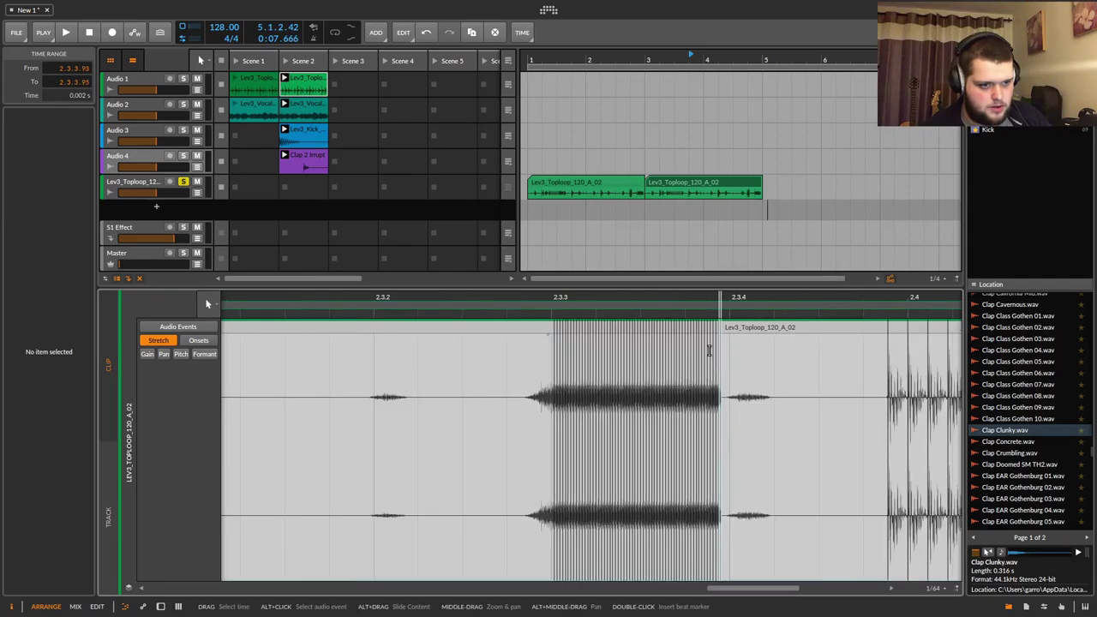
# Play back the copy with its new stutter, including from bar 3, and delete the copied clip.
pyautogui.press('space')
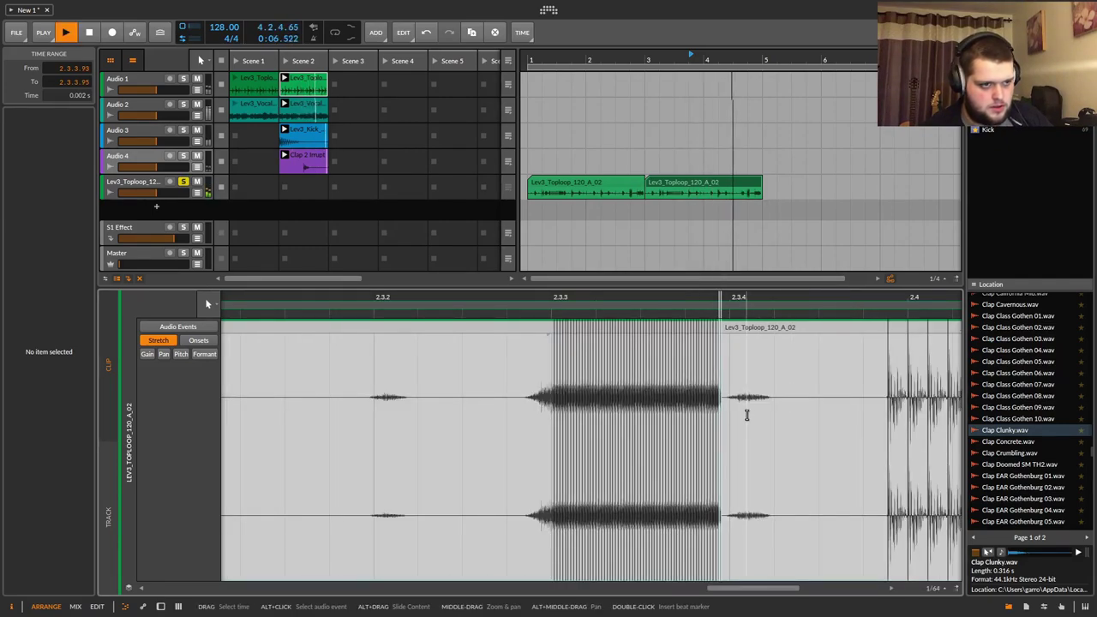
pyautogui.press('space')
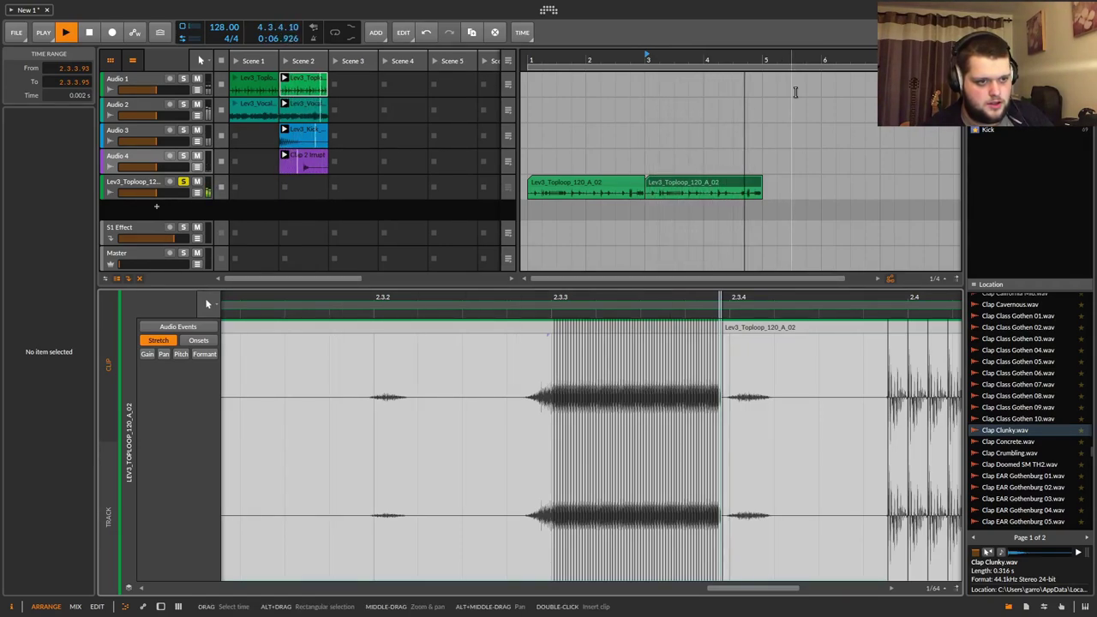
pyautogui.press('space')
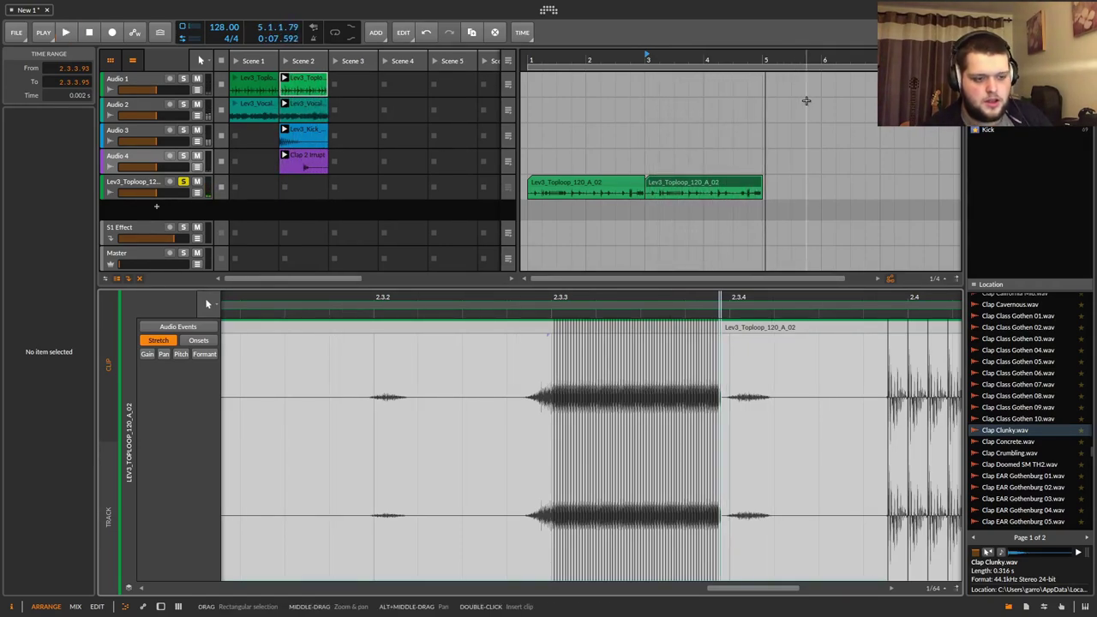
pyautogui.click(684, 190)
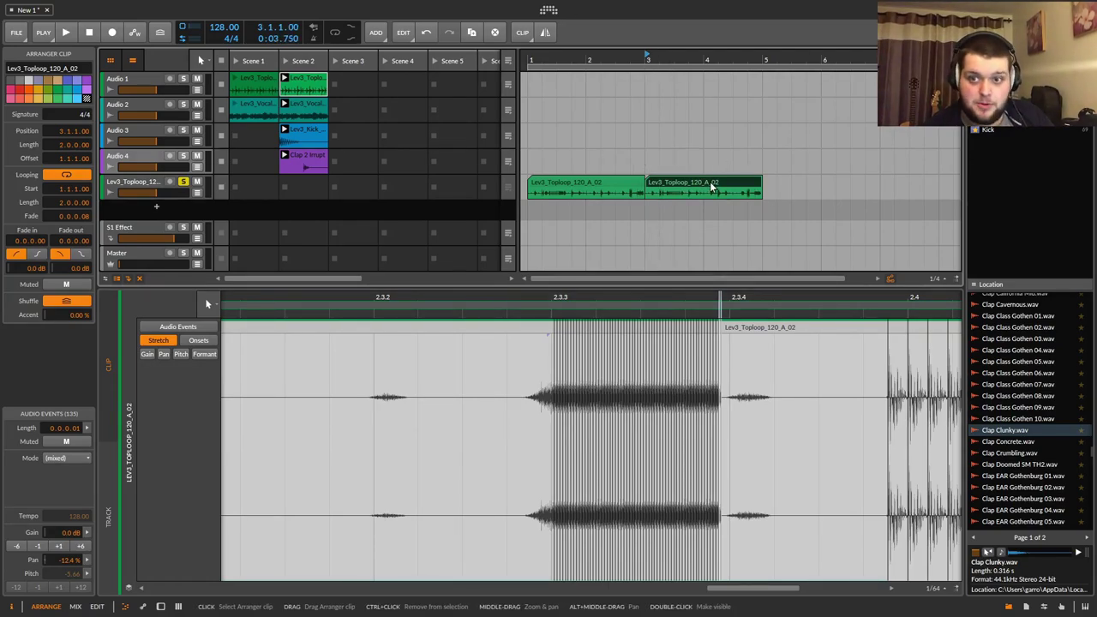
pyautogui.press('Delete')
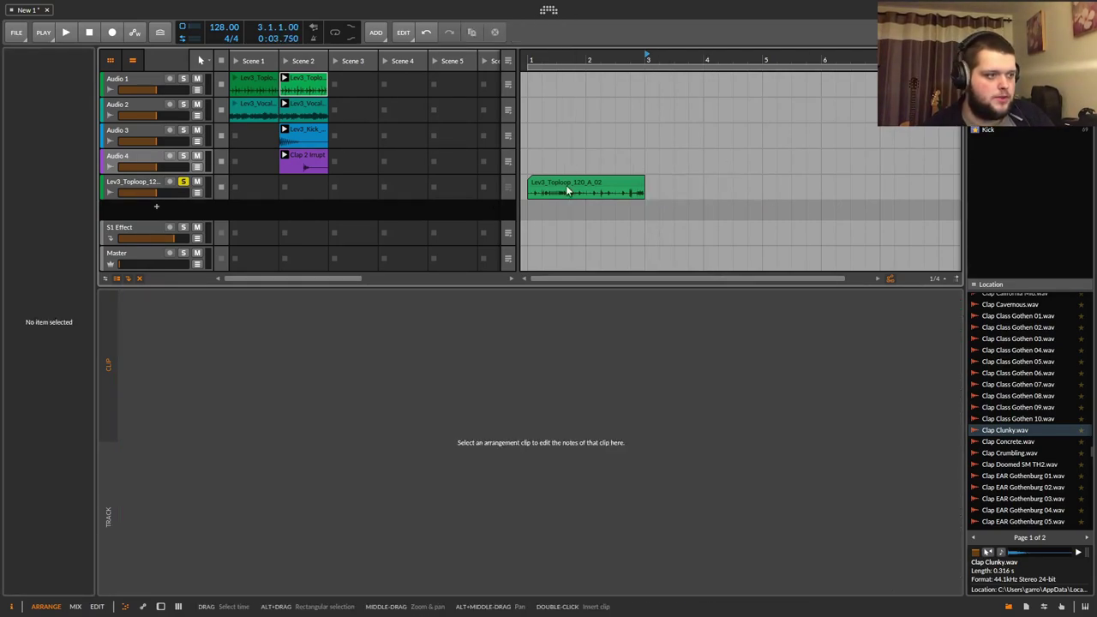
# Open the Lev3_Toploop track's device chain and insert the Filter audio effect.
pyautogui.doubleClick(117, 189)
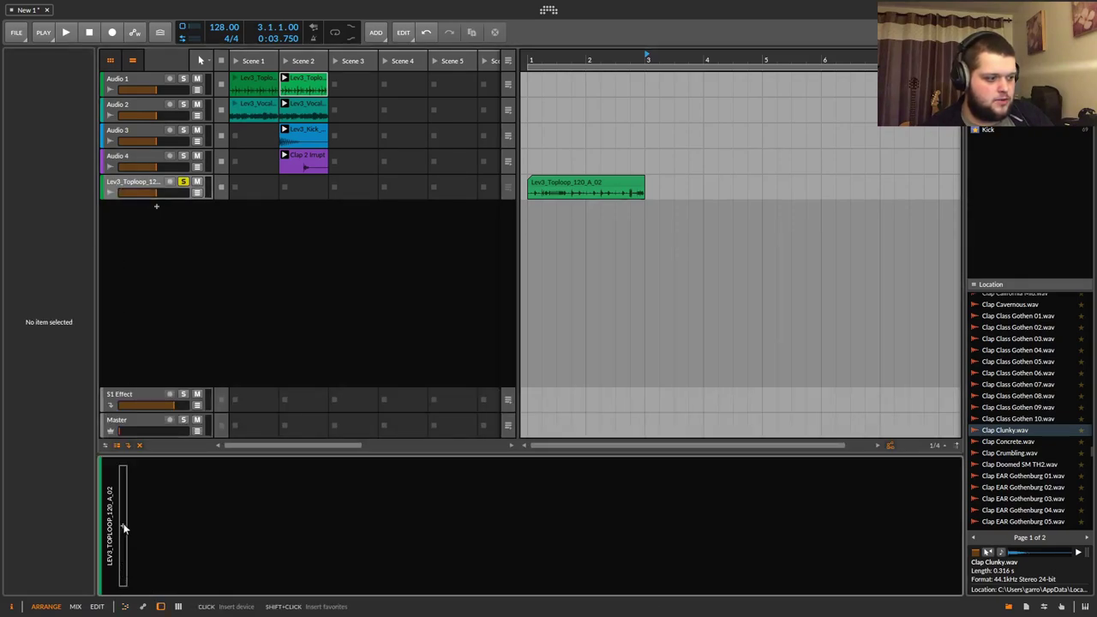
pyautogui.click(124, 528)
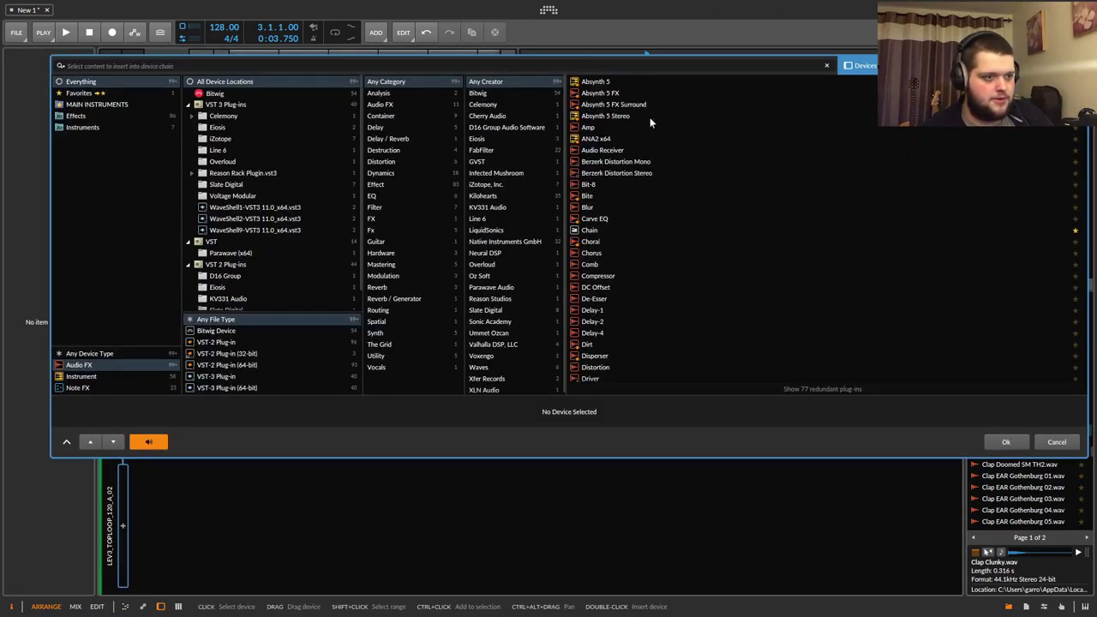
pyautogui.click(124, 528)
pyautogui.click(122, 528)
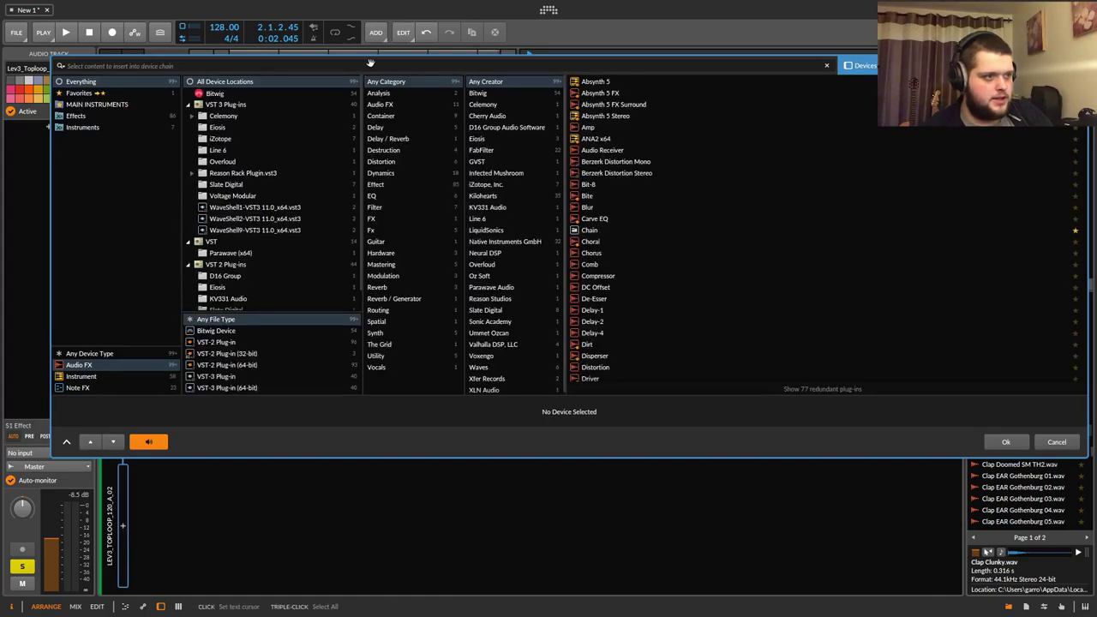
pyautogui.write('FIL')
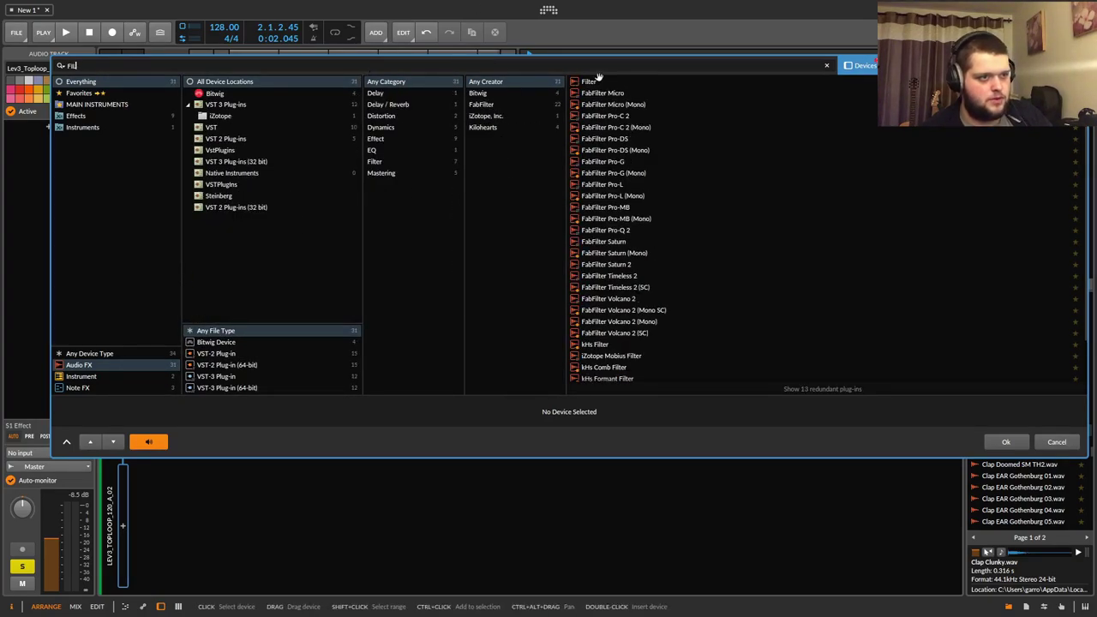
pyautogui.doubleClick(591, 81)
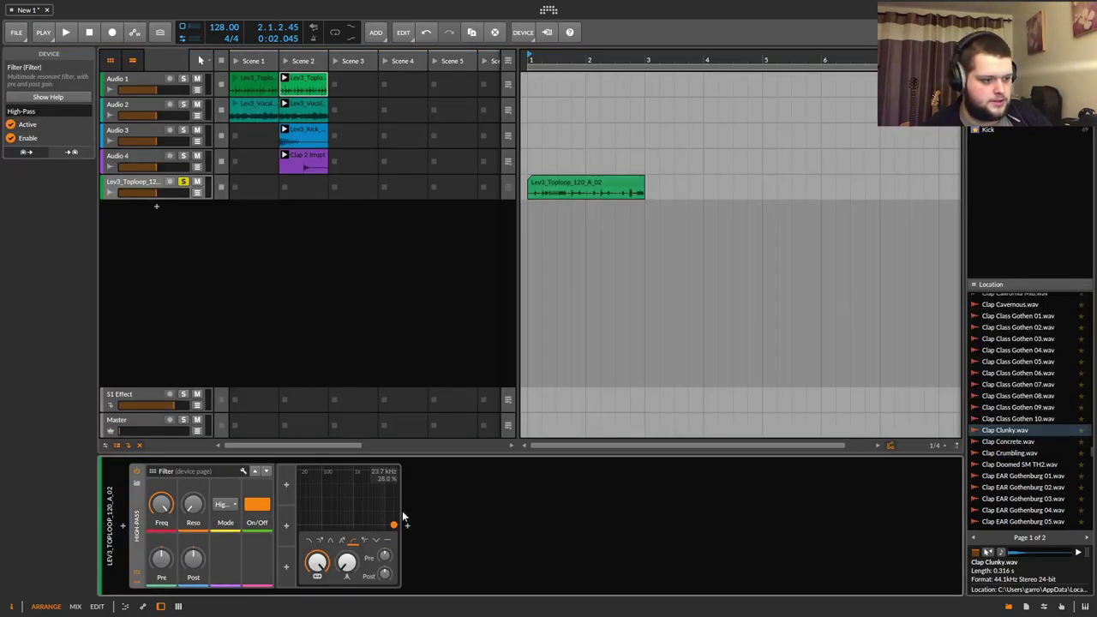
# Add the ValhallaRoom reverb after the Filter, set its mix to 0.0 %, and close its window.
pyautogui.click(407, 525)
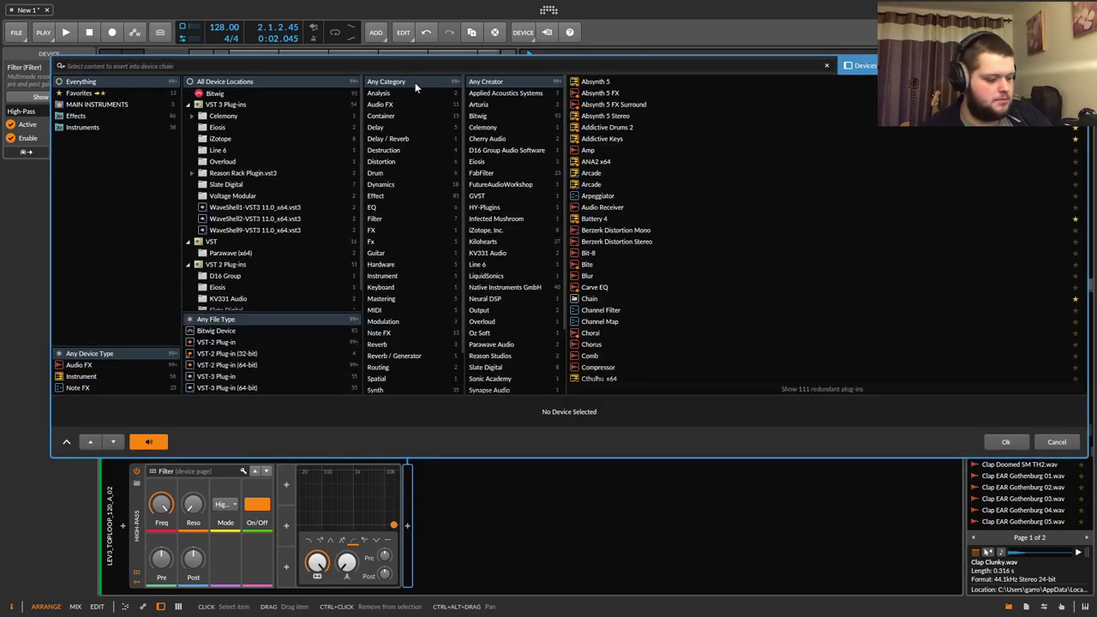
pyautogui.write('Va')
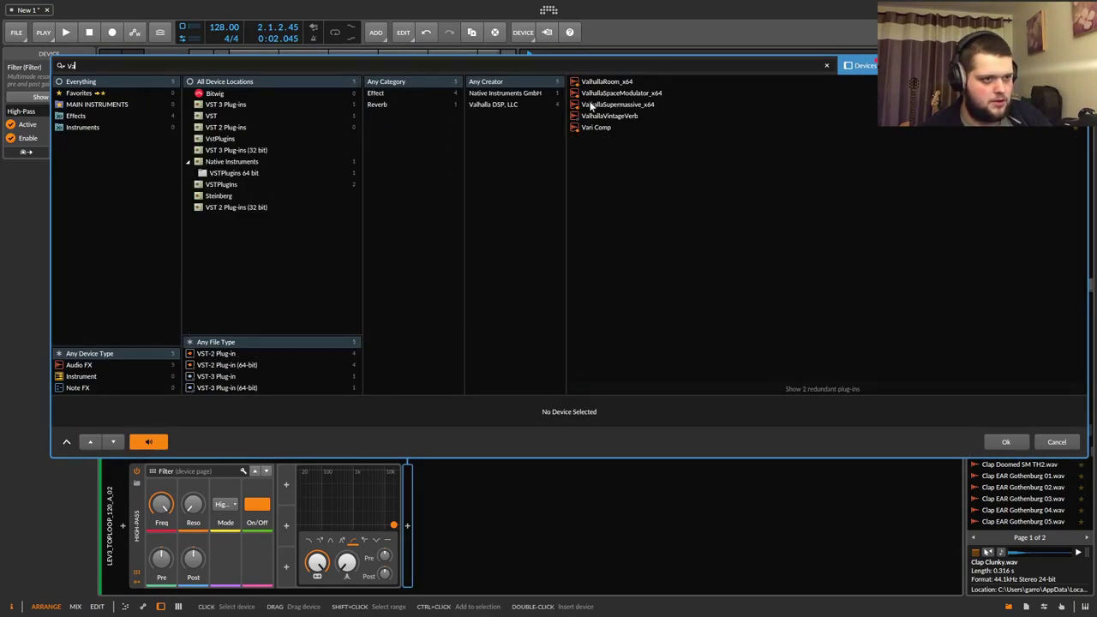
pyautogui.click(609, 82)
pyautogui.click(1007, 438)
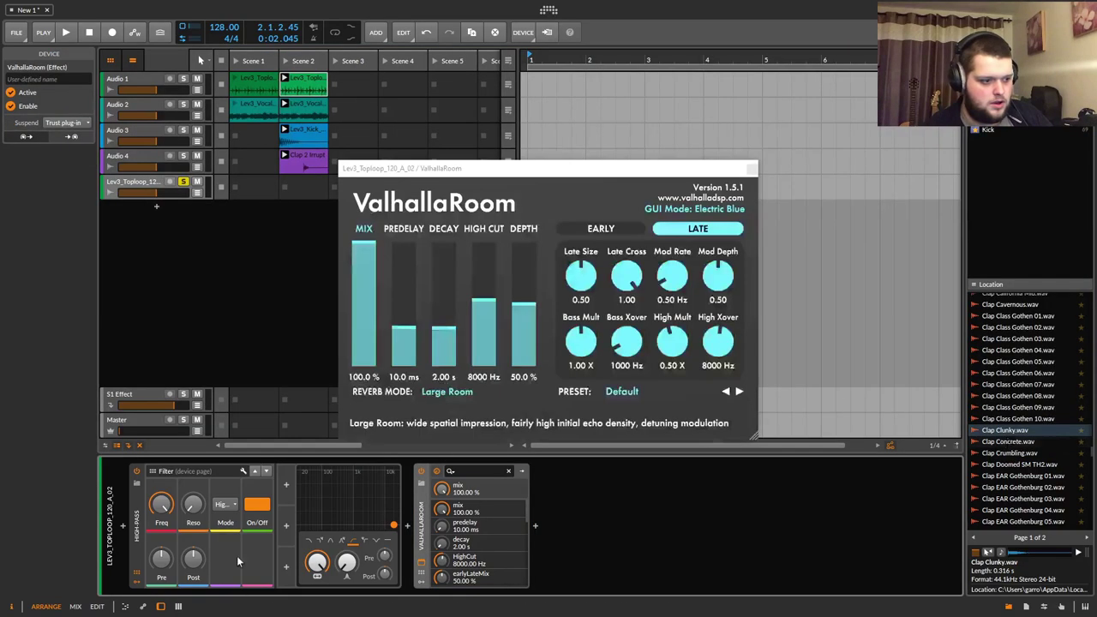
pyautogui.moveTo(363, 309); pyautogui.dragTo(363, 381)
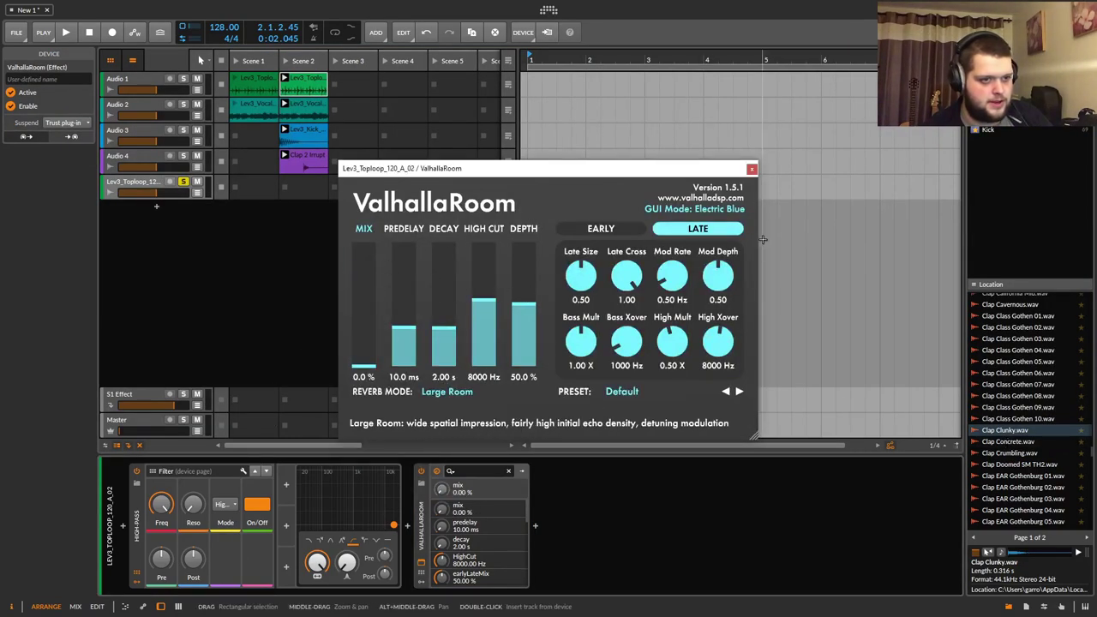
pyautogui.click(751, 169)
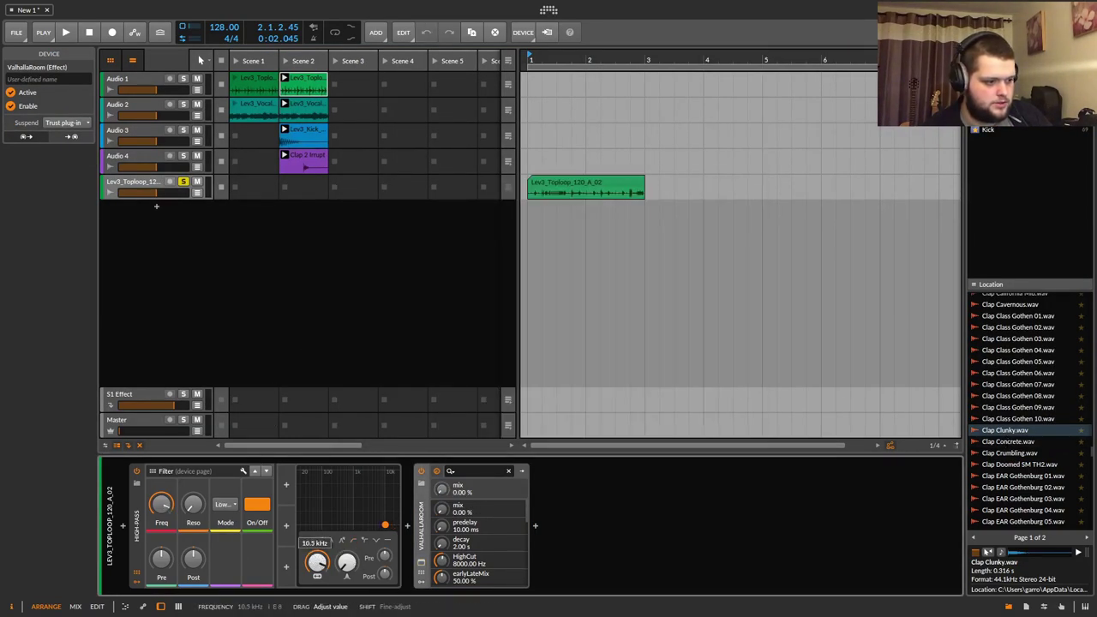
# Lower the Filter's frequency in low-pass mode and open the loop clip's automation editor for that frequency.
pyautogui.moveTo(317, 562); pyautogui.dragTo(313, 555)
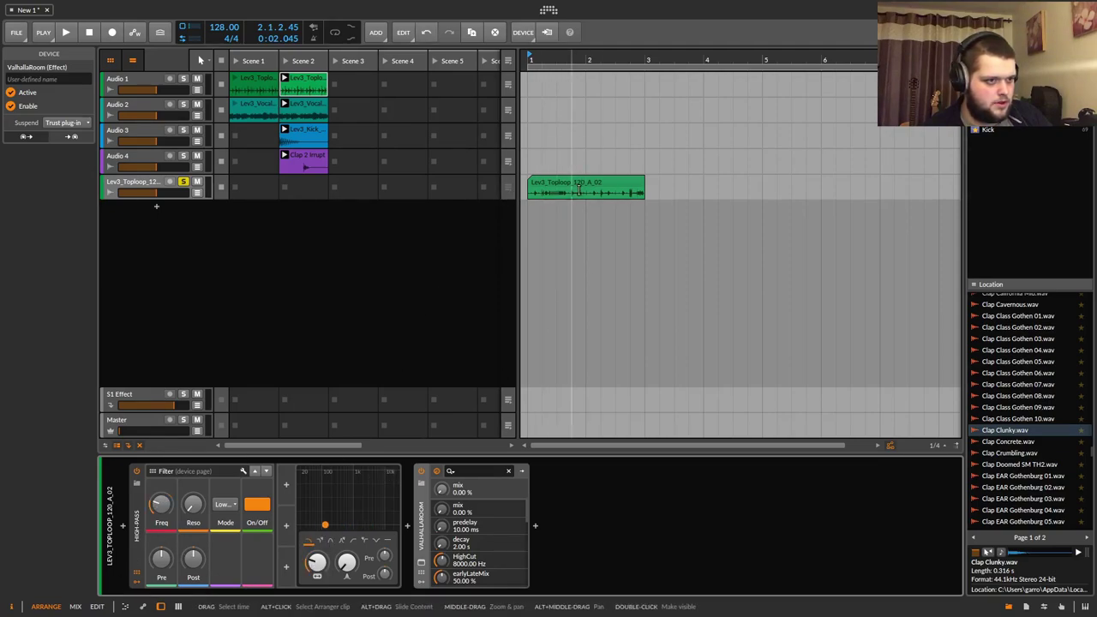
pyautogui.click(555, 111)
pyautogui.click(580, 190)
pyautogui.doubleClick(579, 190)
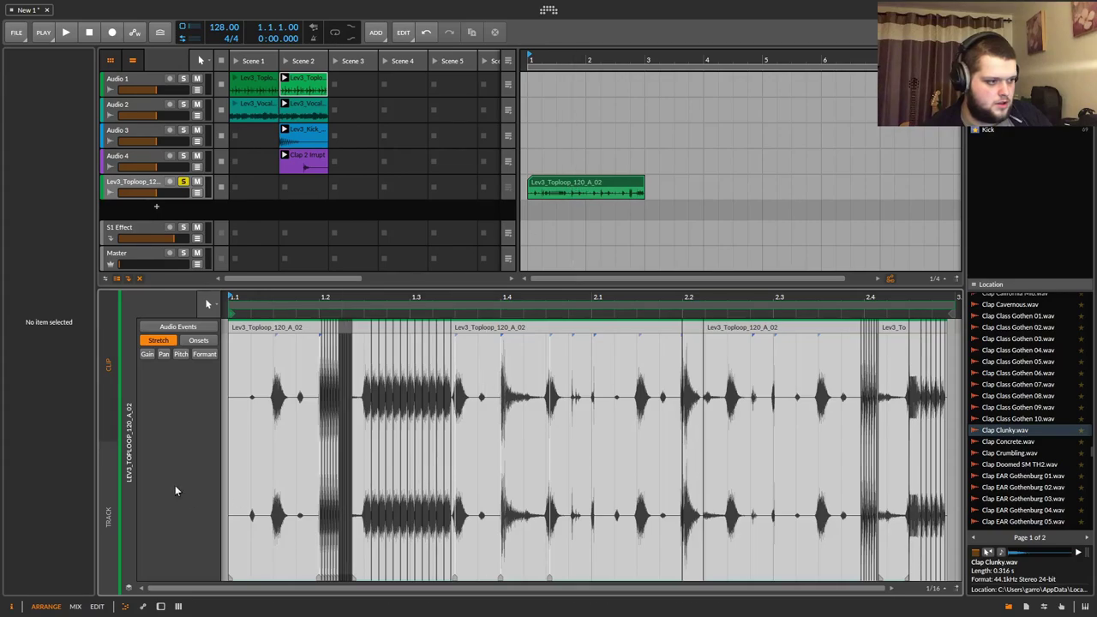
pyautogui.click(144, 607)
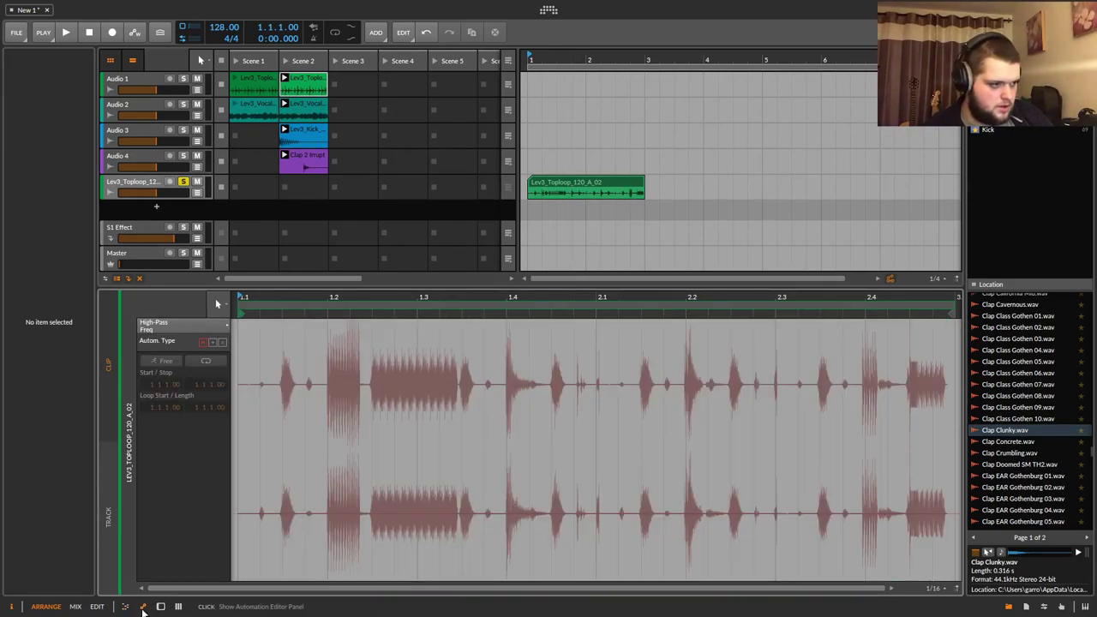
pyautogui.click(109, 515)
pyautogui.click(107, 360)
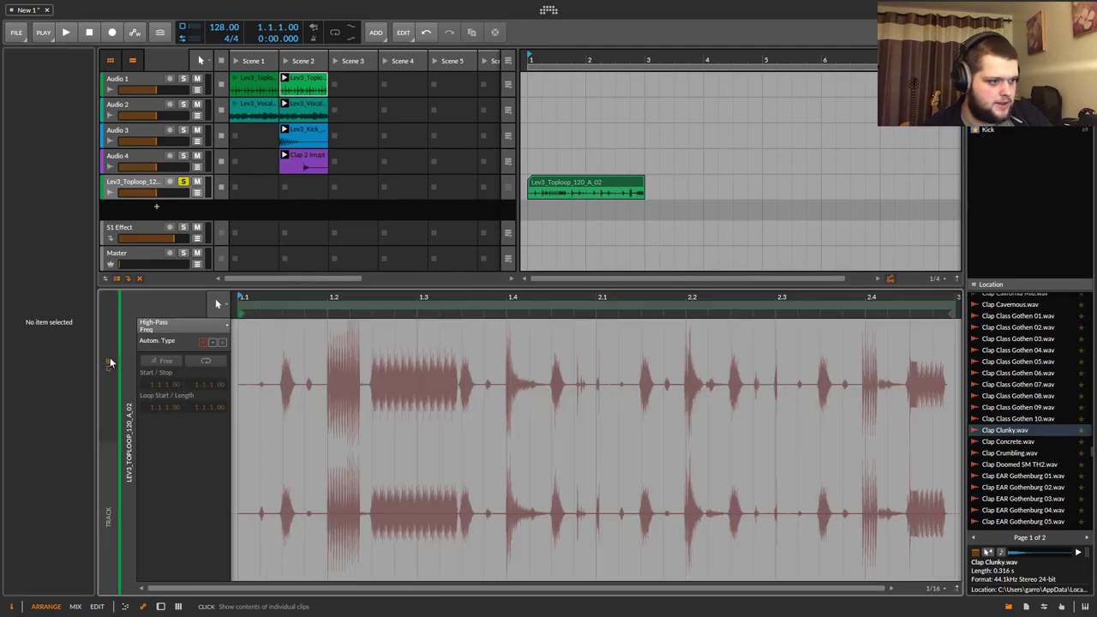
# Draw filter frequency automation in the clip around 1.2 and play back the filtered loop.
pyautogui.doubleClick(340, 516)
pyautogui.moveTo(340, 514); pyautogui.dragTo(317, 550)
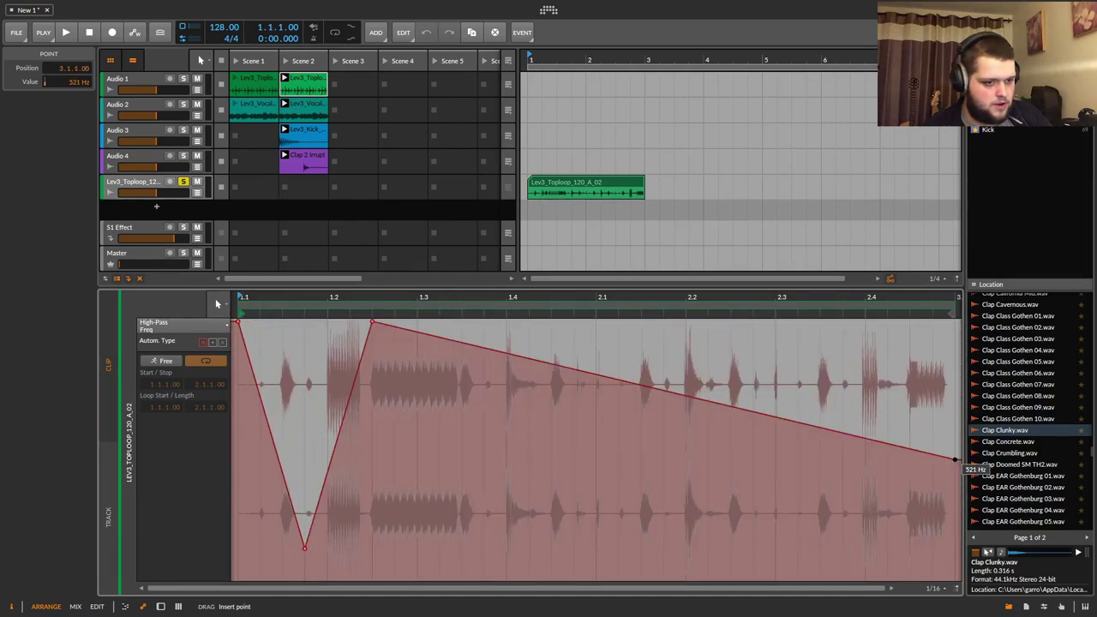
pyautogui.press('space')
pyautogui.press('d')
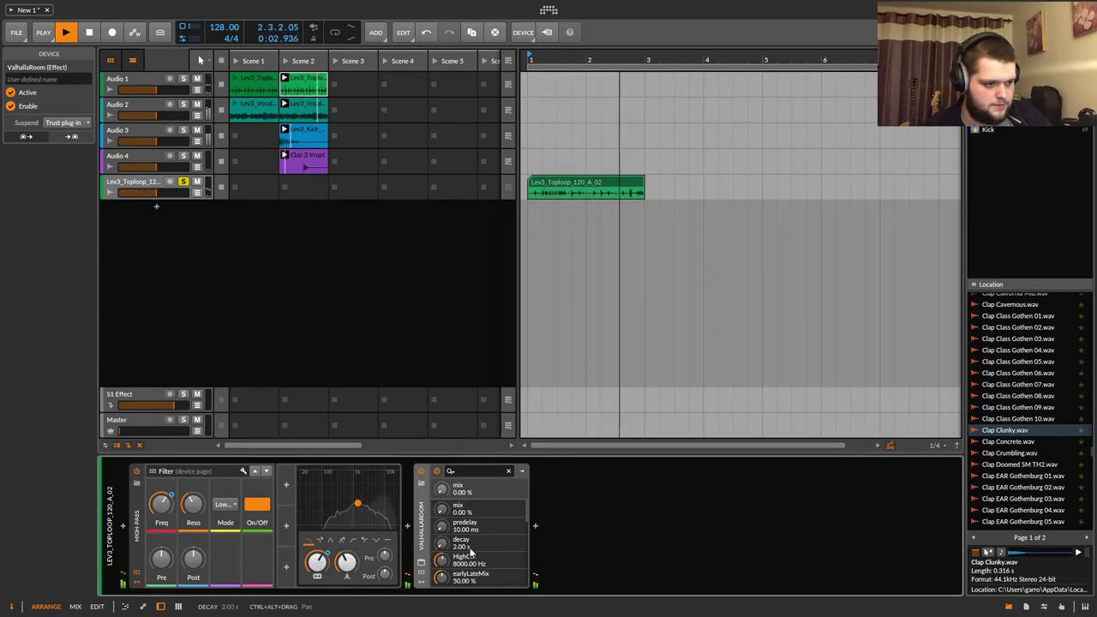
pyautogui.press('space')
# Open the ValhallaRoom window and raise the reverb mix to about 58 %.
pyautogui.click(421, 562)
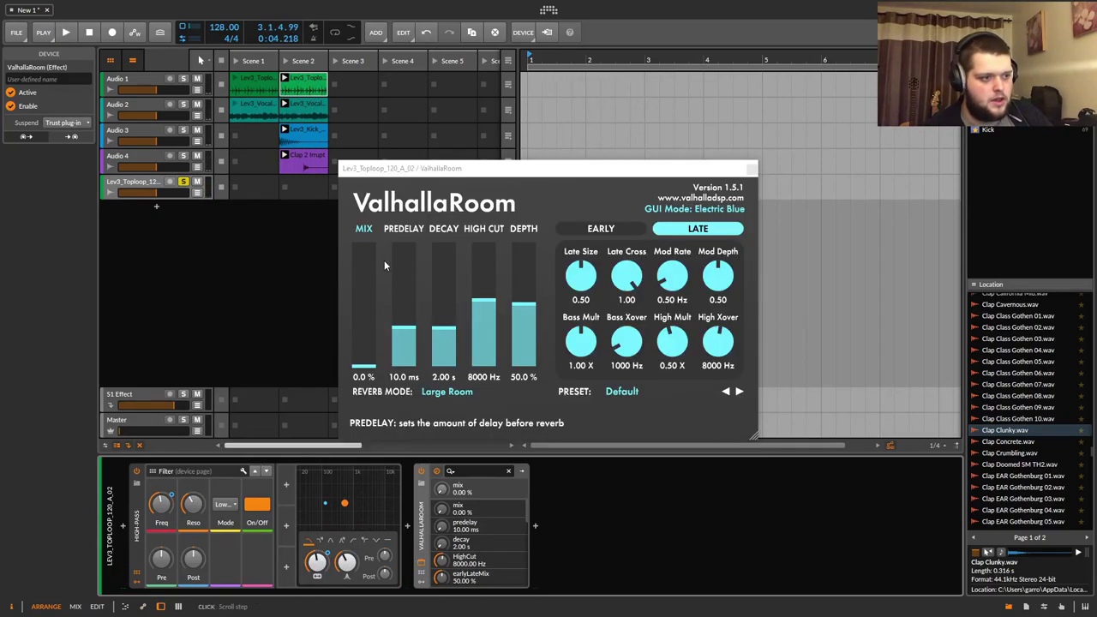
pyautogui.moveTo(361, 367); pyautogui.dragTo(352, 316)
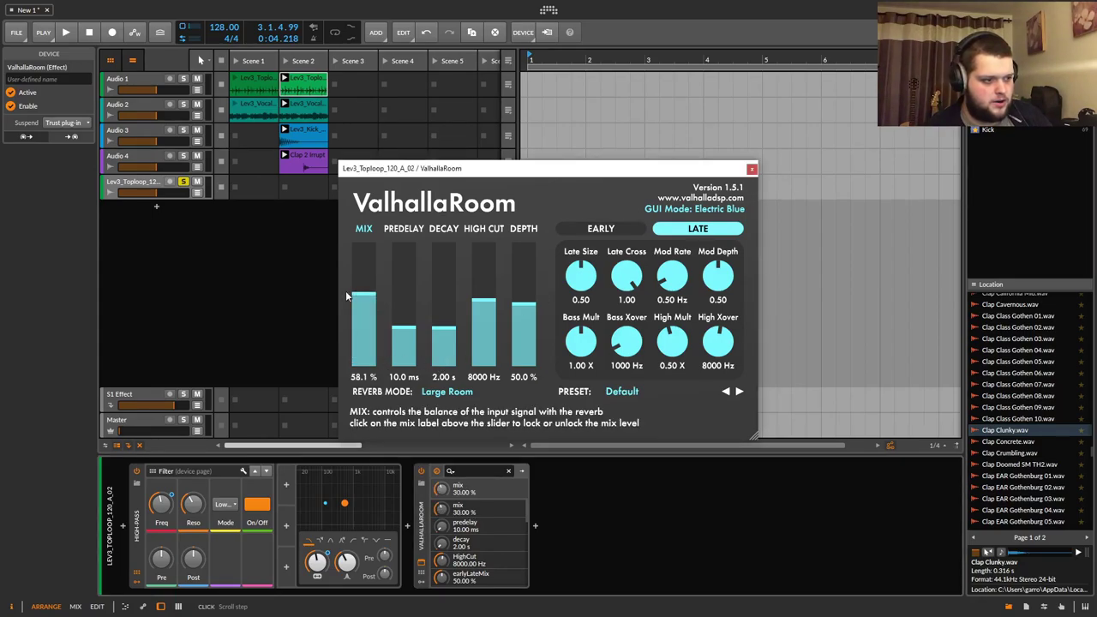
# Return the ValhallaRoom mix to 0.0 %, close its window, and open the loop clip's automation editor for that mix.
pyautogui.moveTo(385, 406); pyautogui.dragTo(365, 377)
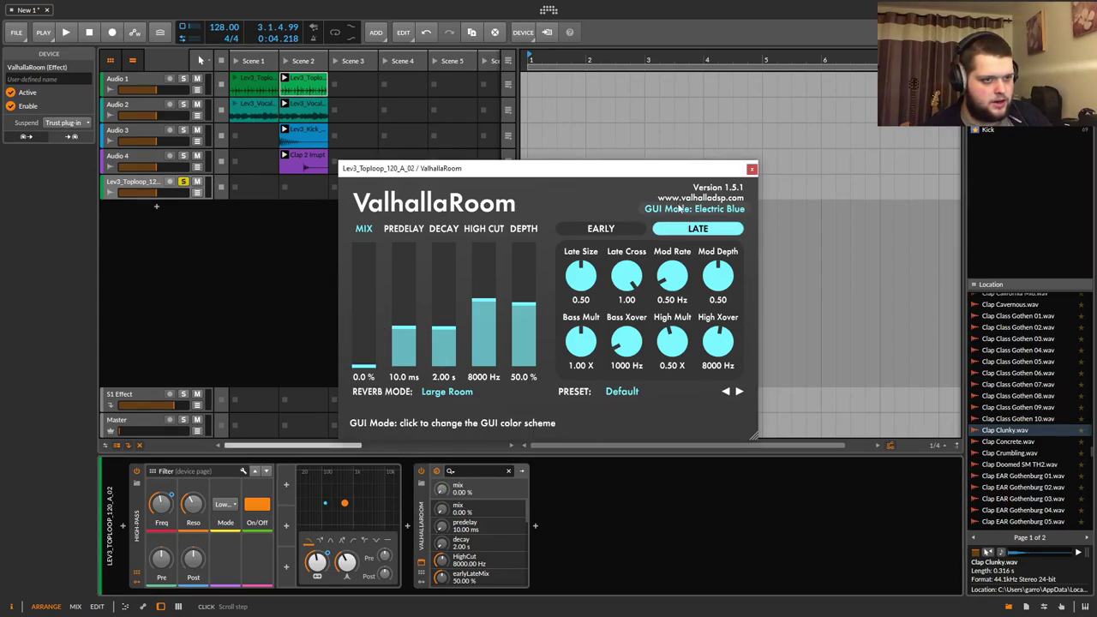
pyautogui.click(752, 169)
pyautogui.doubleClick(583, 189)
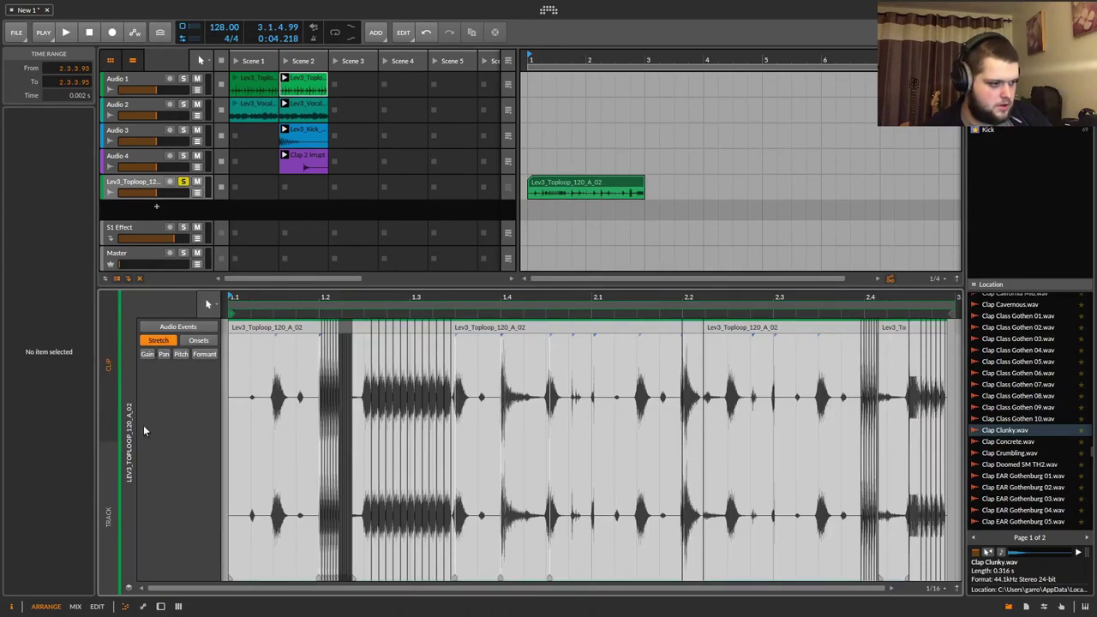
pyautogui.click(143, 606)
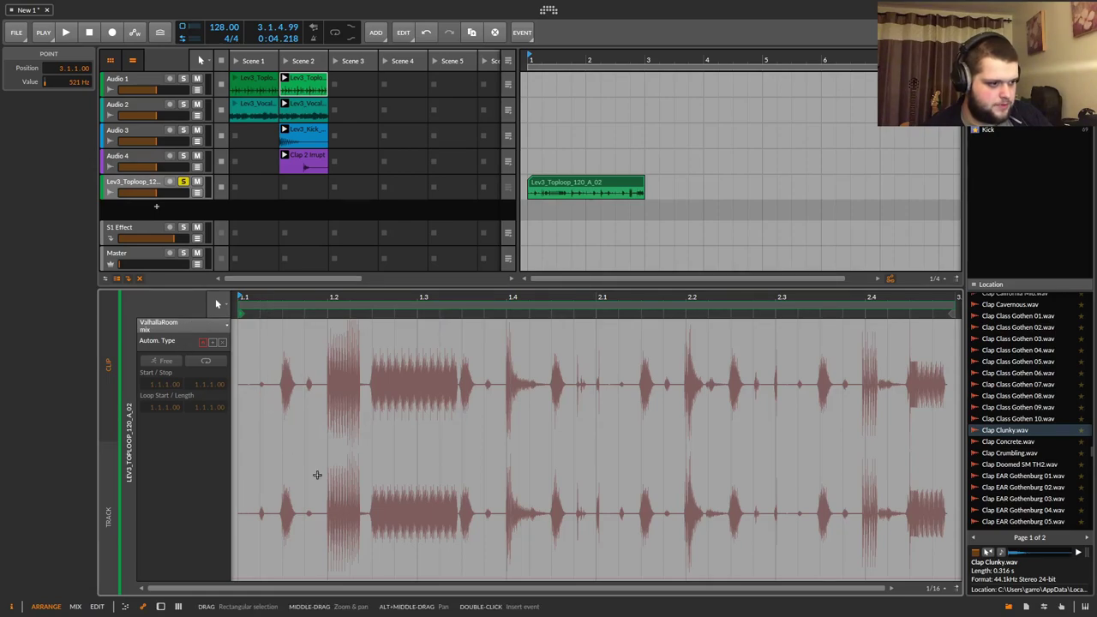
# Draw reverb mix automation from 27.2 % at 1.1.4, sloping to 0 % at 1.4, with a sharp spike there falling to 0 % at 1.4.3.
pyautogui.click(310, 500)
pyautogui.click(619, 521)
pyautogui.moveTo(619, 522); pyautogui.dragTo(507, 375)
pyautogui.moveTo(570, 549); pyautogui.dragTo(574, 578)
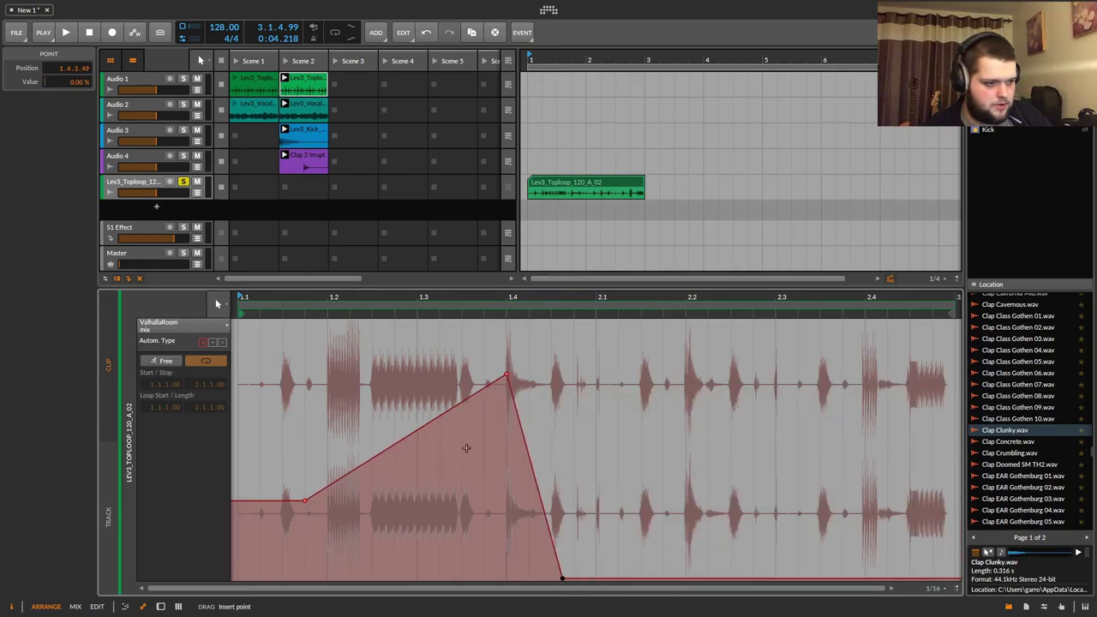
pyautogui.moveTo(458, 406); pyautogui.dragTo(506, 579)
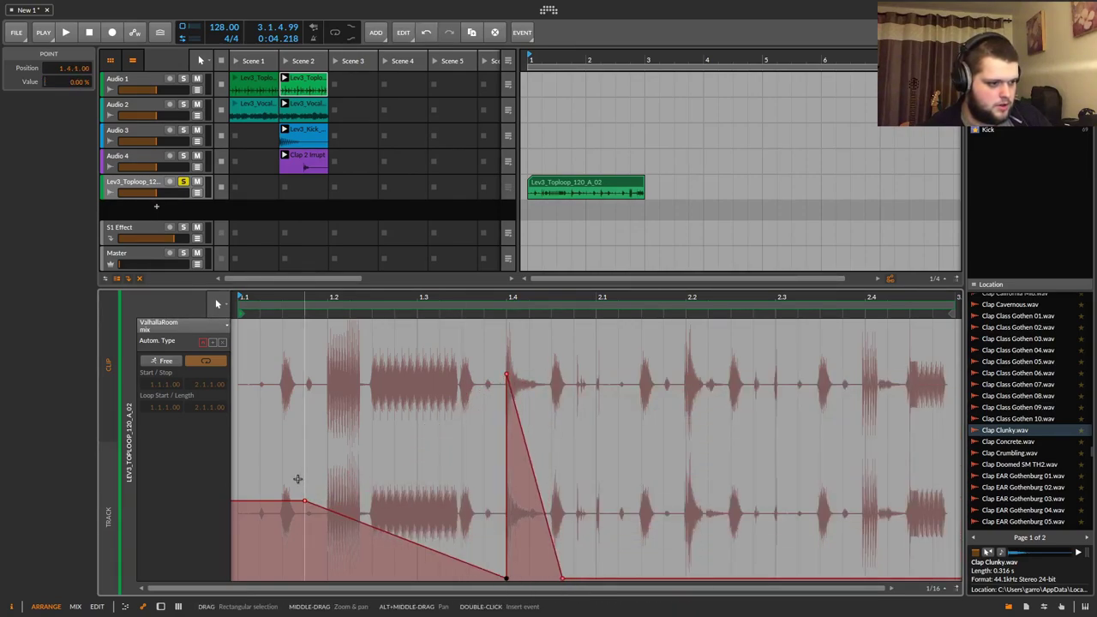
pyautogui.moveTo(303, 502); pyautogui.dragTo(304, 509)
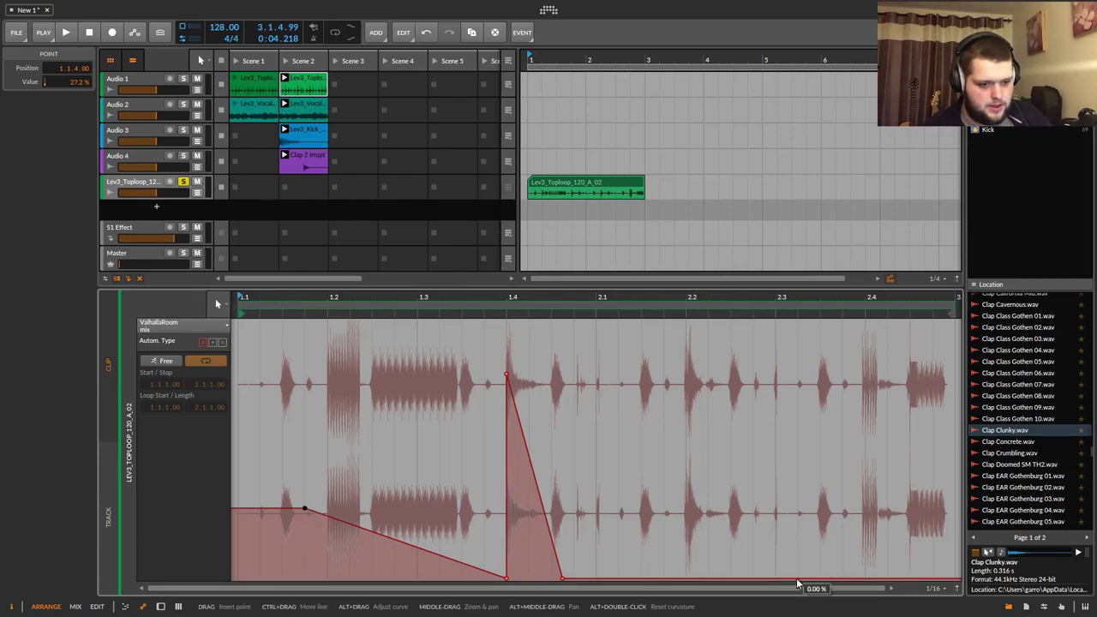
# Add a short reverb mix spike at 2.2 and a rise to maximum at the clip's end, then play it back.
pyautogui.moveTo(812, 579); pyautogui.dragTo(957, 323)
pyautogui.doubleClick(685, 372)
pyautogui.moveTo(665, 408); pyautogui.dragTo(674, 580)
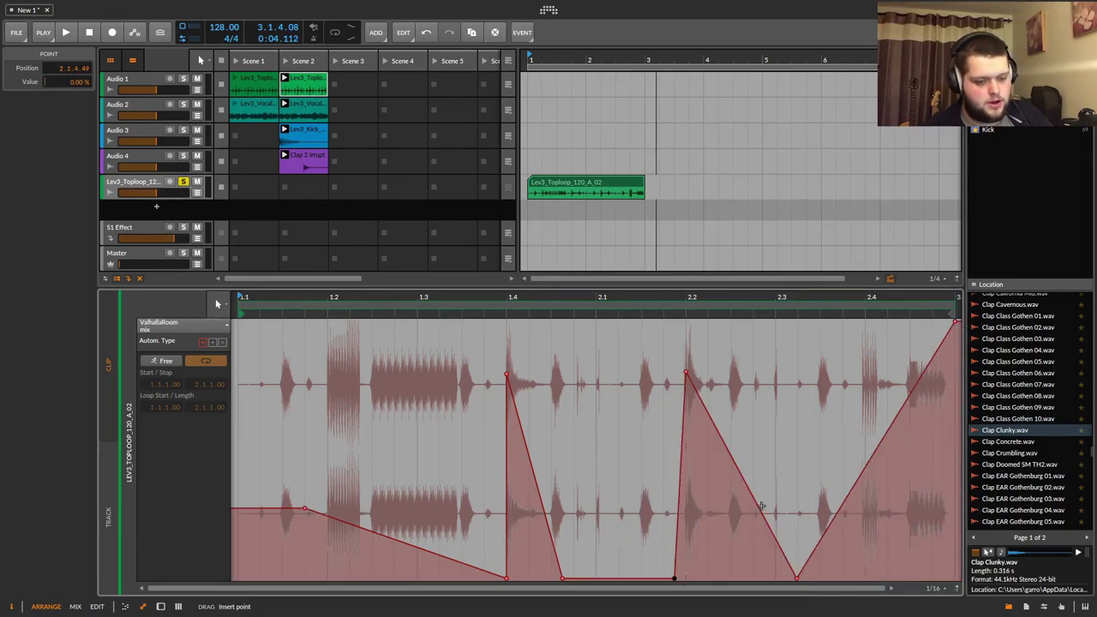
pyautogui.moveTo(732, 453); pyautogui.dragTo(720, 578)
pyautogui.press('space')
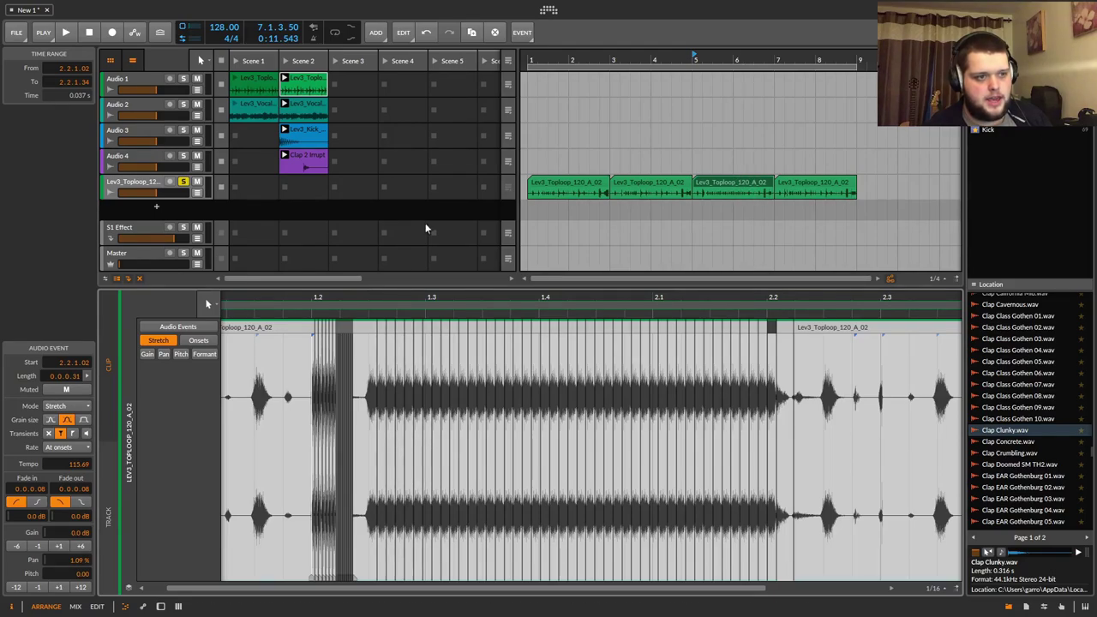
# Select the first loop clip, set the playback start to bar 1, and examine the stretch mode options for its audio events.
pyautogui.click(567, 189)
pyautogui.click(532, 55)
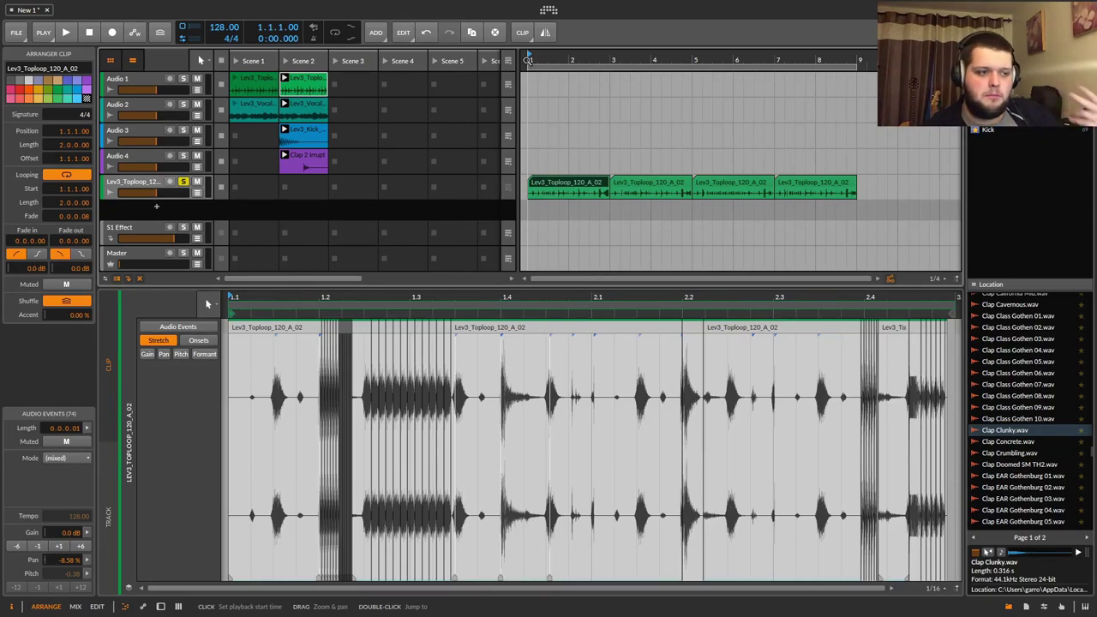
pyautogui.click(57, 460)
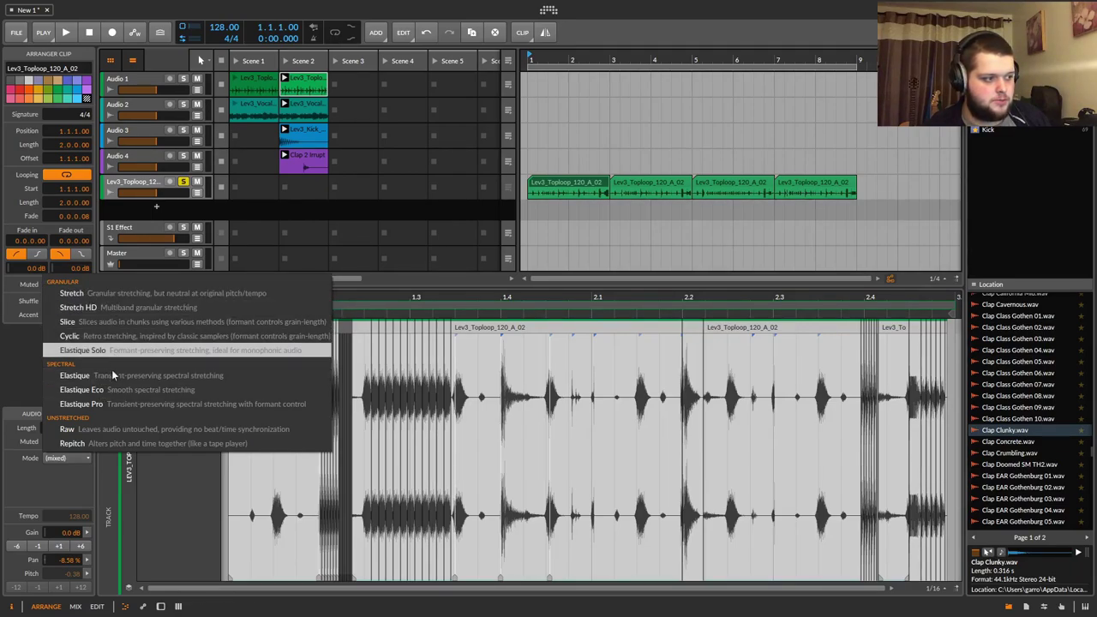
pyautogui.click(6, 342)
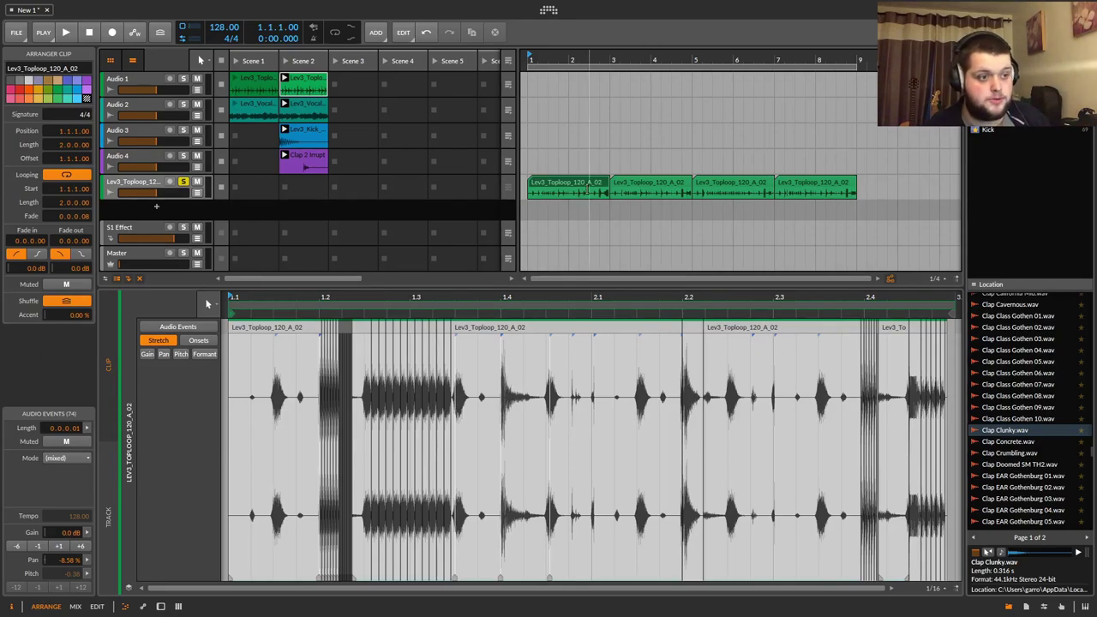
# Add the first loop clip in the arrangement to the library with the name "cool clip 69".
pyautogui.click(562, 182)
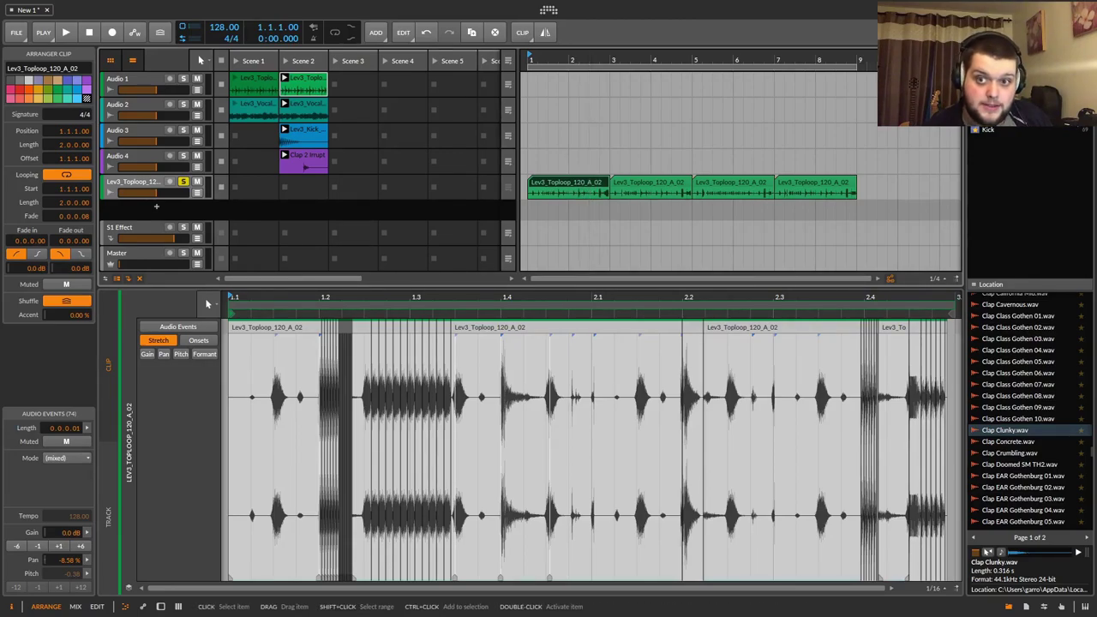
pyautogui.click(1043, 83)
pyautogui.moveTo(583, 182); pyautogui.dragTo(1032, 192)
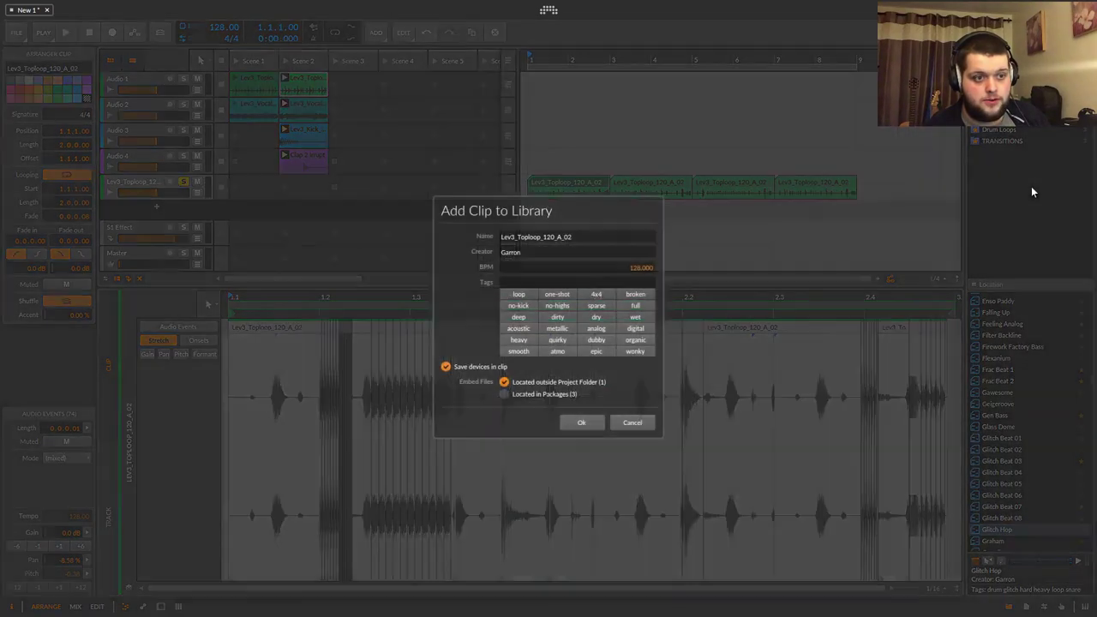
pyautogui.moveTo(574, 236); pyautogui.dragTo(2, 209)
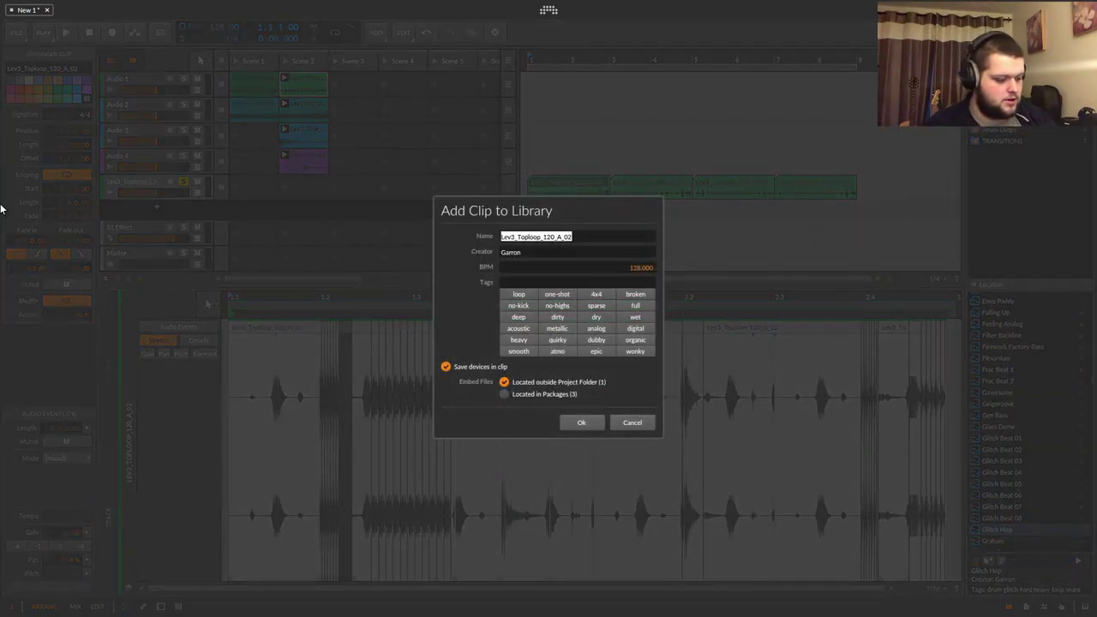
pyautogui.write('cool clip 69')
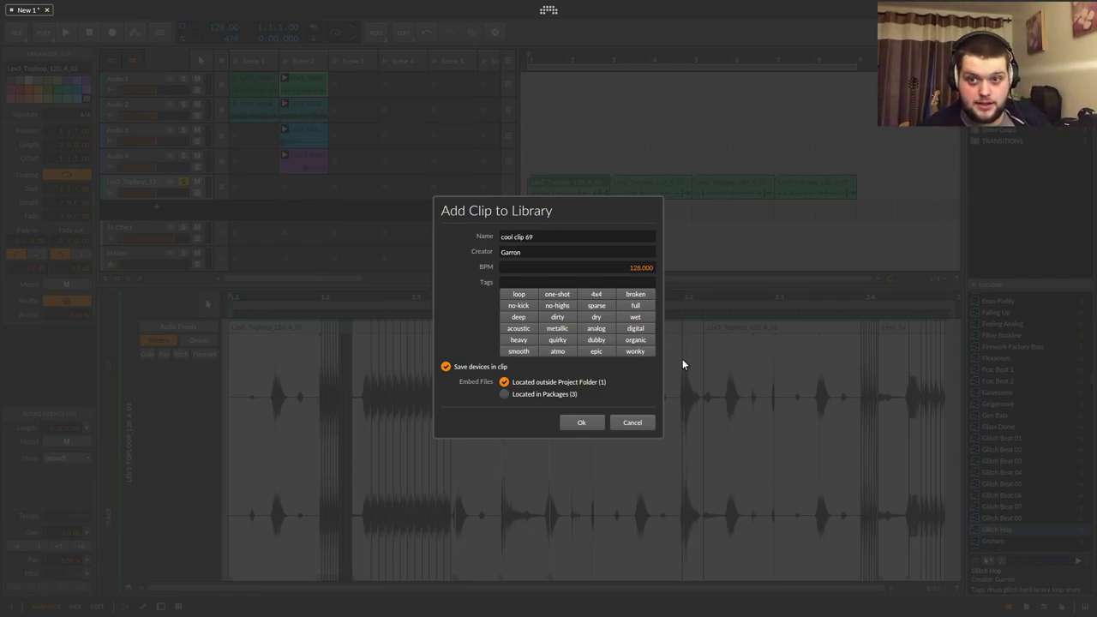
# Tag the clip dirty, dry, wet, broken, 4x4, heavy, acoustic, smooth, atmo, epic and wonky, and save it to the library.
pyautogui.click(557, 320)
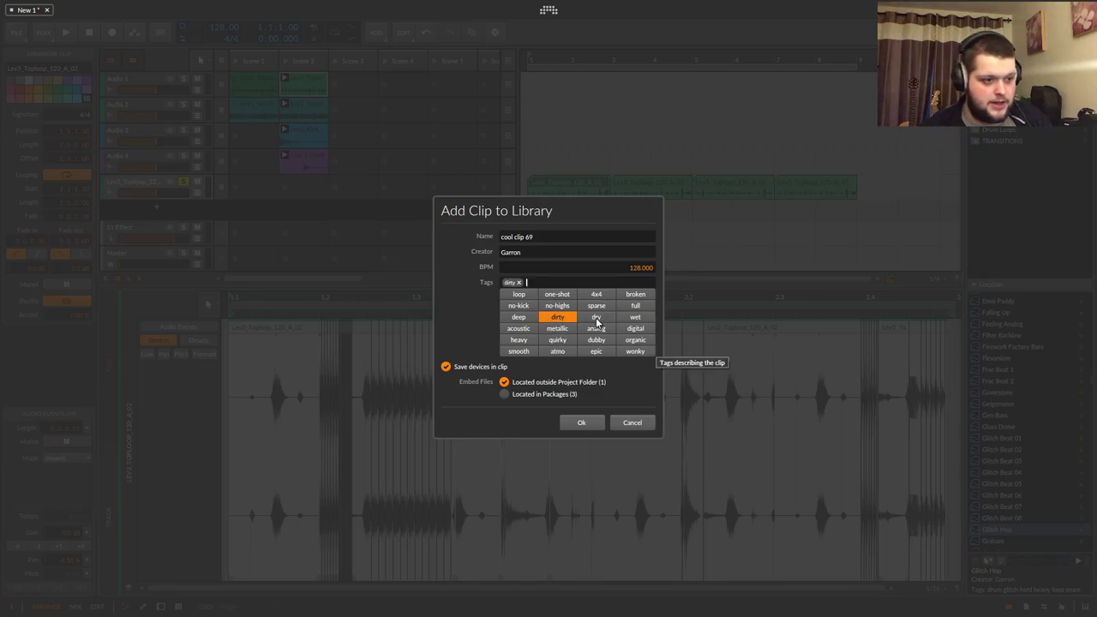
pyautogui.click(599, 319)
pyautogui.click(635, 320)
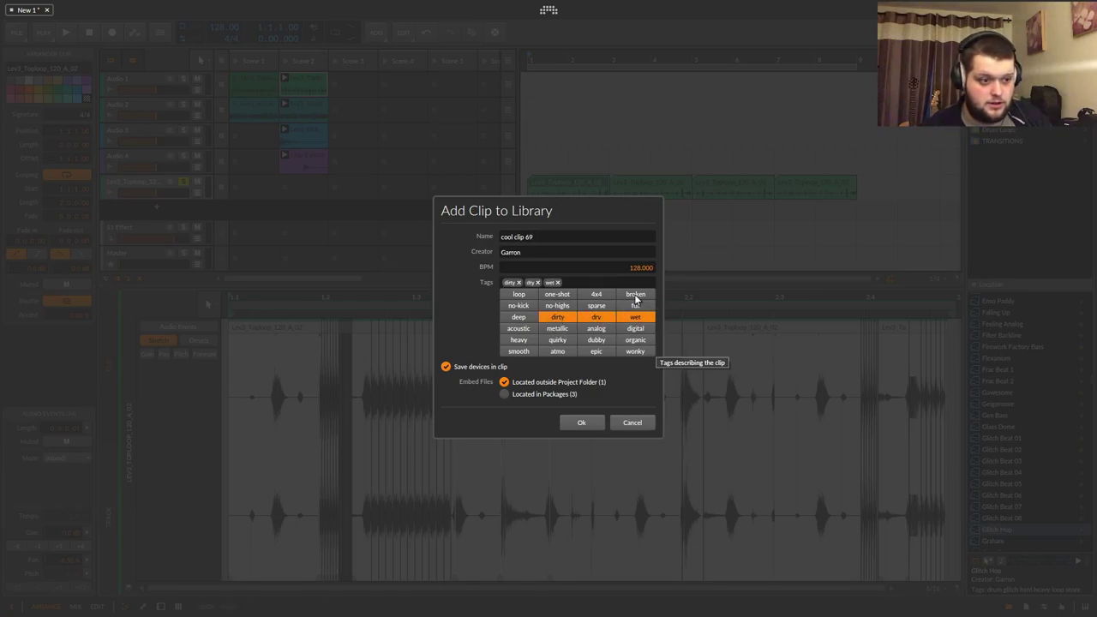
pyautogui.click(635, 295)
pyautogui.click(598, 295)
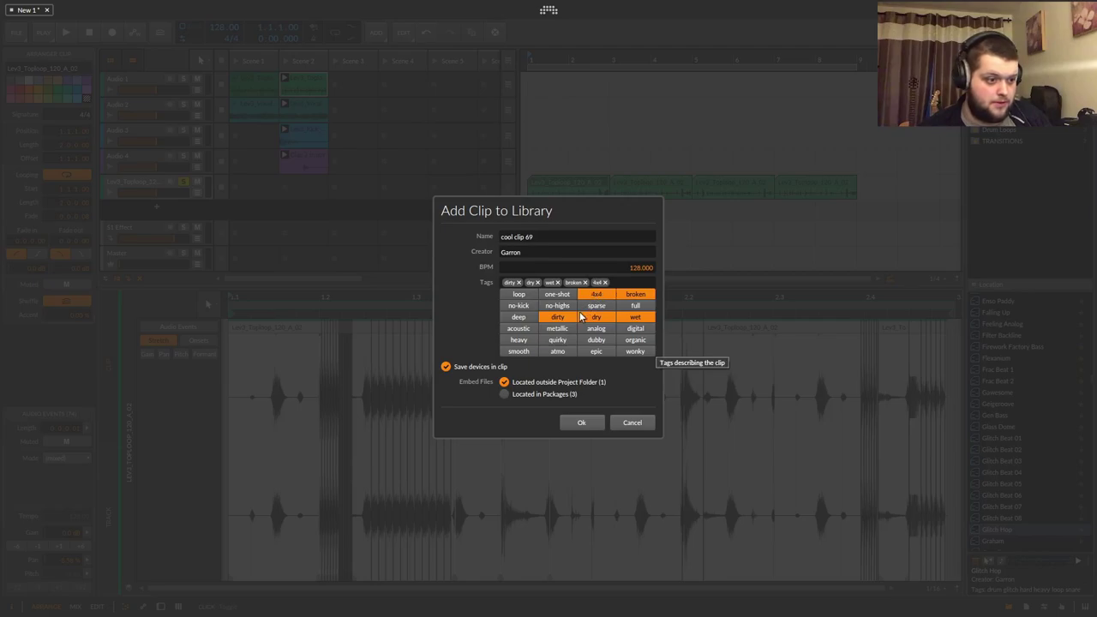
pyautogui.click(522, 340)
pyautogui.click(521, 329)
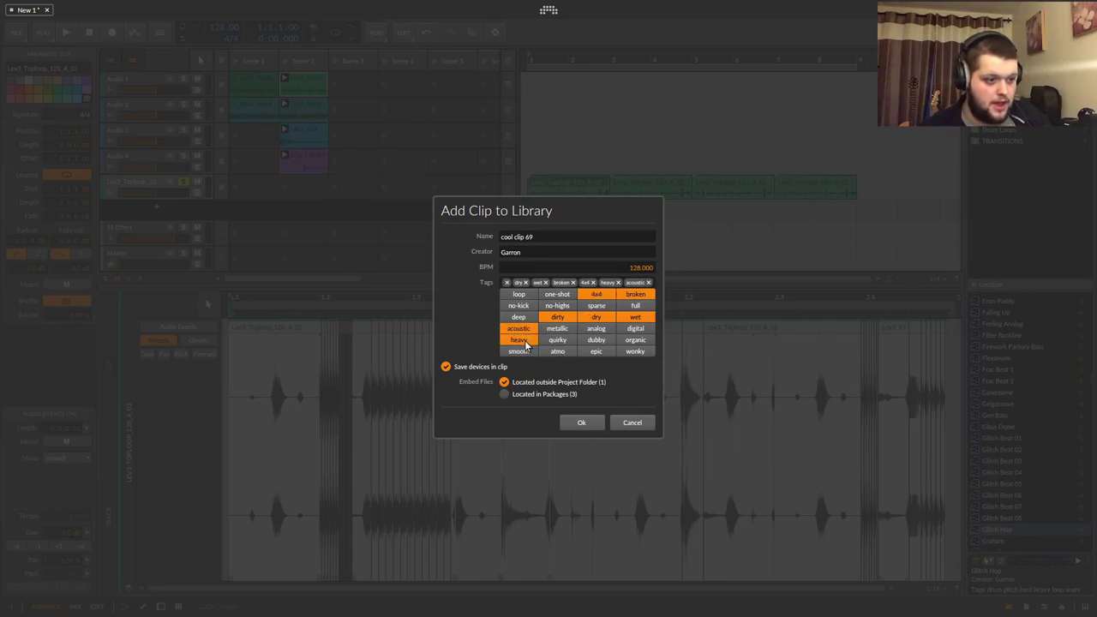
pyautogui.click(518, 351)
pyautogui.click(562, 351)
pyautogui.click(596, 351)
pyautogui.click(635, 352)
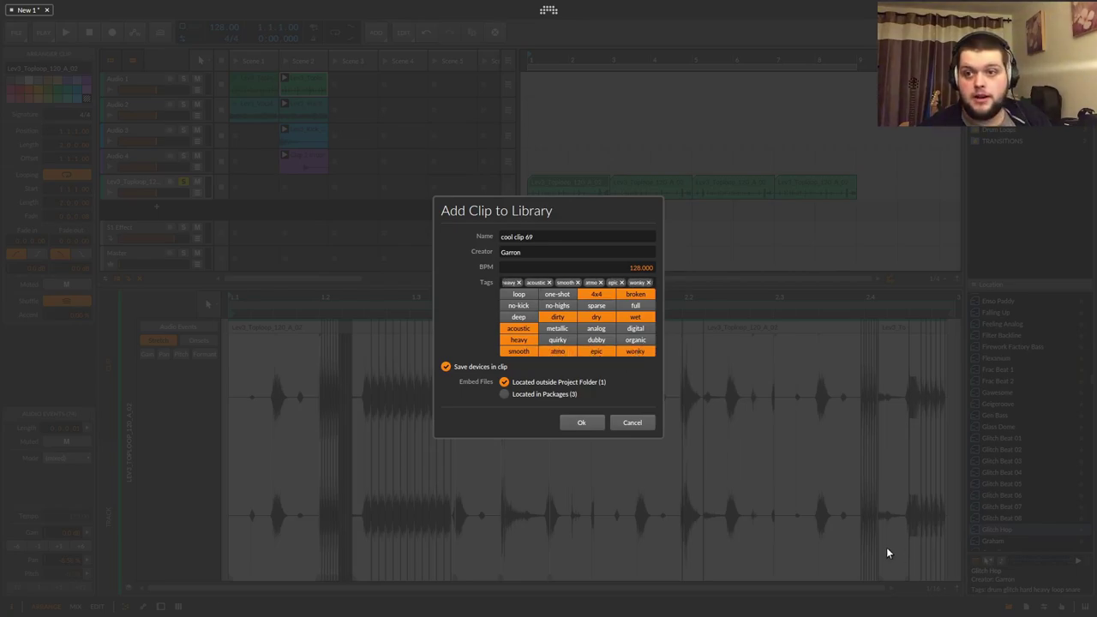
pyautogui.click(582, 423)
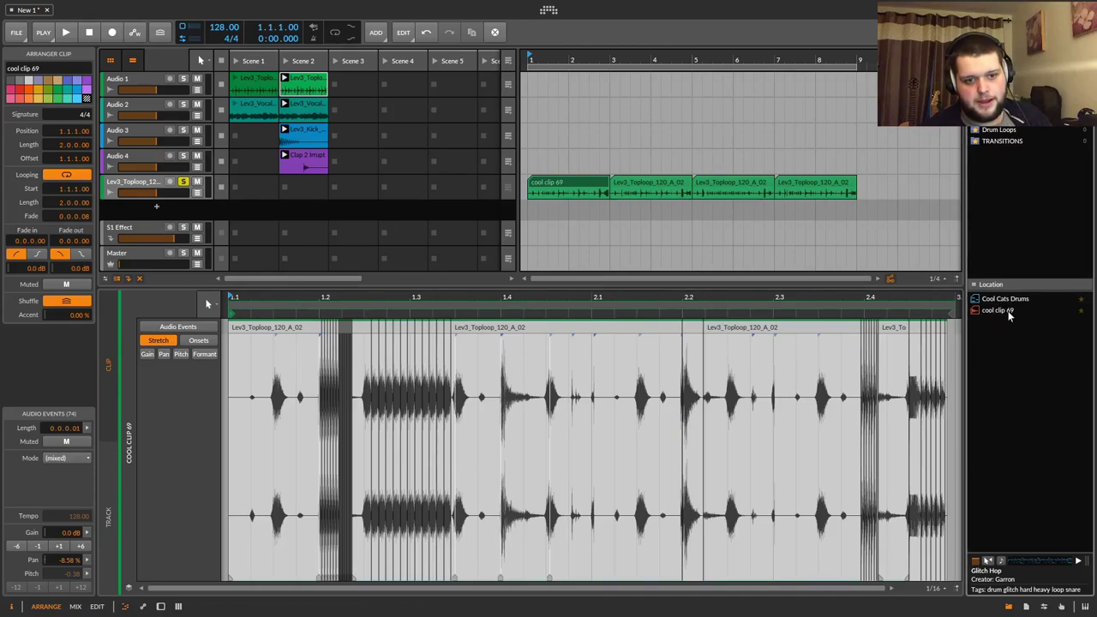
pyautogui.moveTo(1025, 311); pyautogui.dragTo(1015, 192)
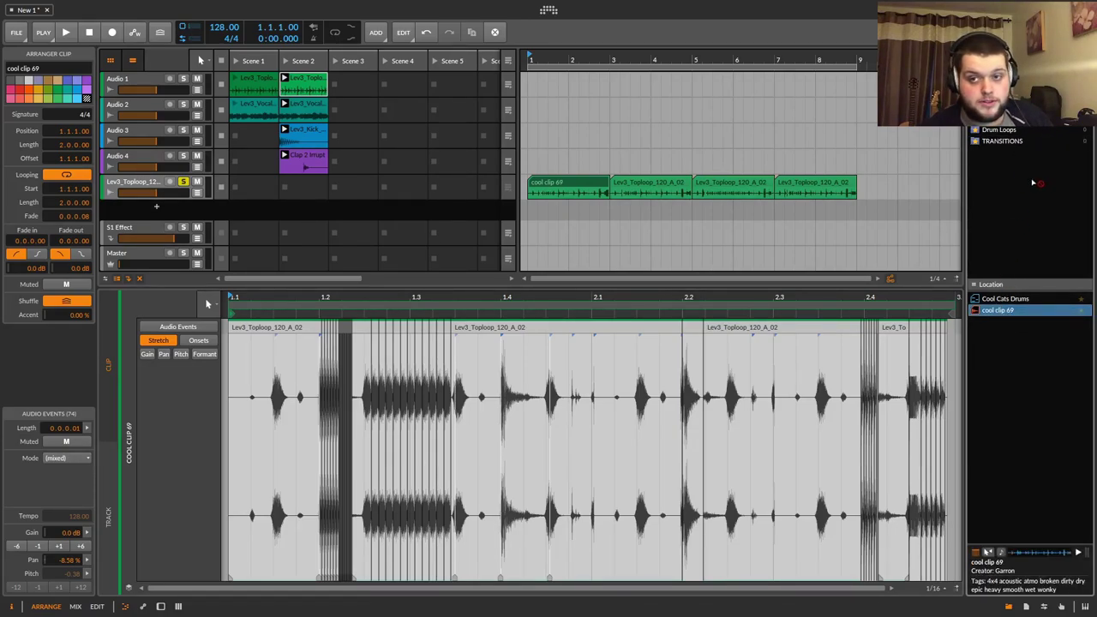
pyautogui.moveTo(1009, 300); pyautogui.dragTo(1003, 256)
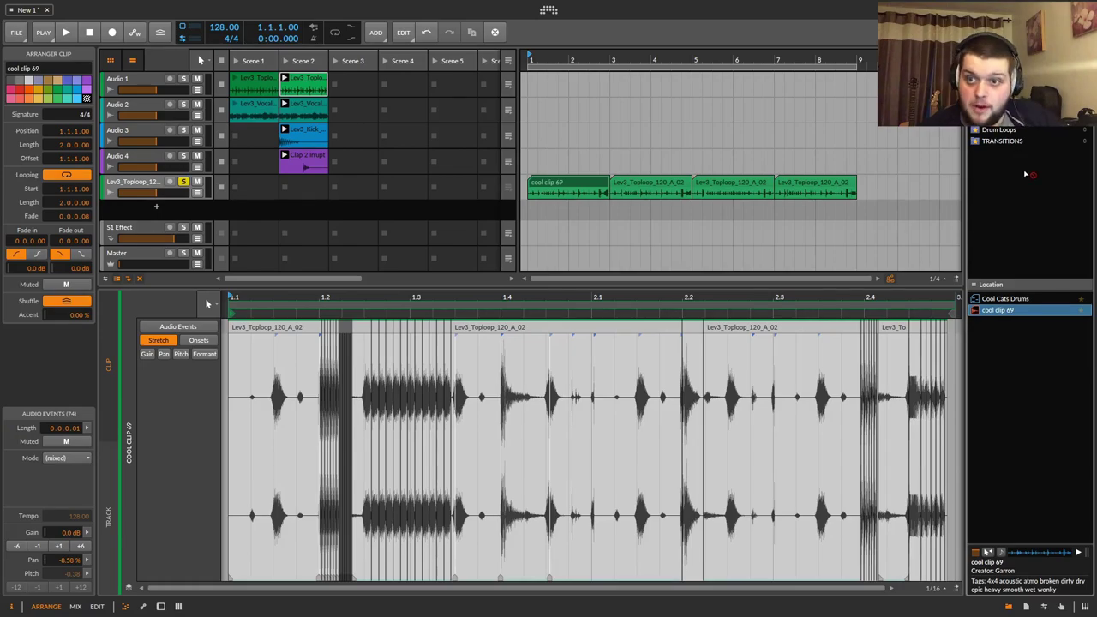
pyautogui.moveTo(1001, 273); pyautogui.dragTo(972, 312)
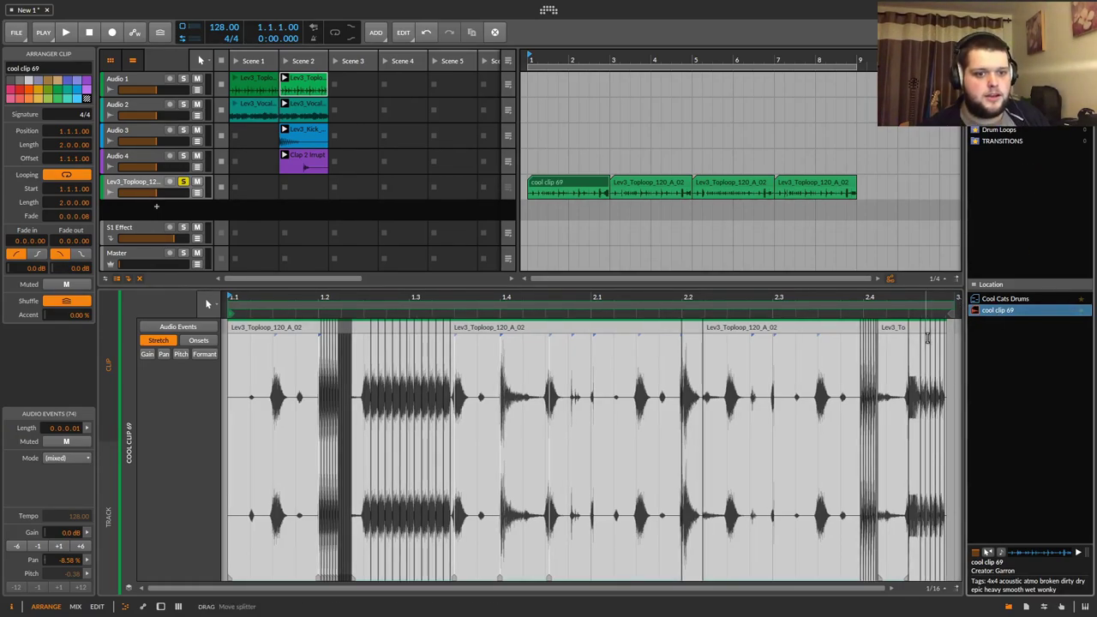
pyautogui.moveTo(1006, 315)
pyautogui.mouseDown()
pyautogui.moveTo(823, 137)
pyautogui.moveTo(776, 110)
pyautogui.moveTo(857, 110)
pyautogui.moveTo(526, 246)
pyautogui.moveTo(581, 216)
pyautogui.moveTo(540, 209)
pyautogui.moveTo(1079, 308)
pyautogui.moveTo(813, 282)
pyautogui.moveTo(999, 312)
pyautogui.mouseUp()
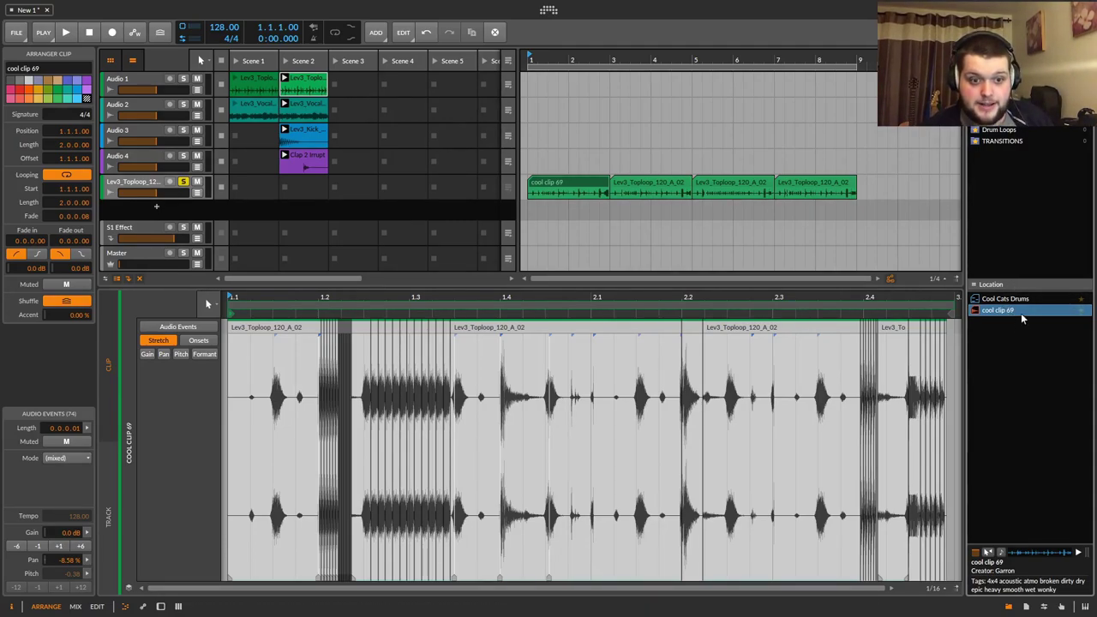
# Place "cool clip 69" from the library on a new track at bar 9 and play it back soloed.
pyautogui.moveTo(1012, 312); pyautogui.dragTo(866, 218)
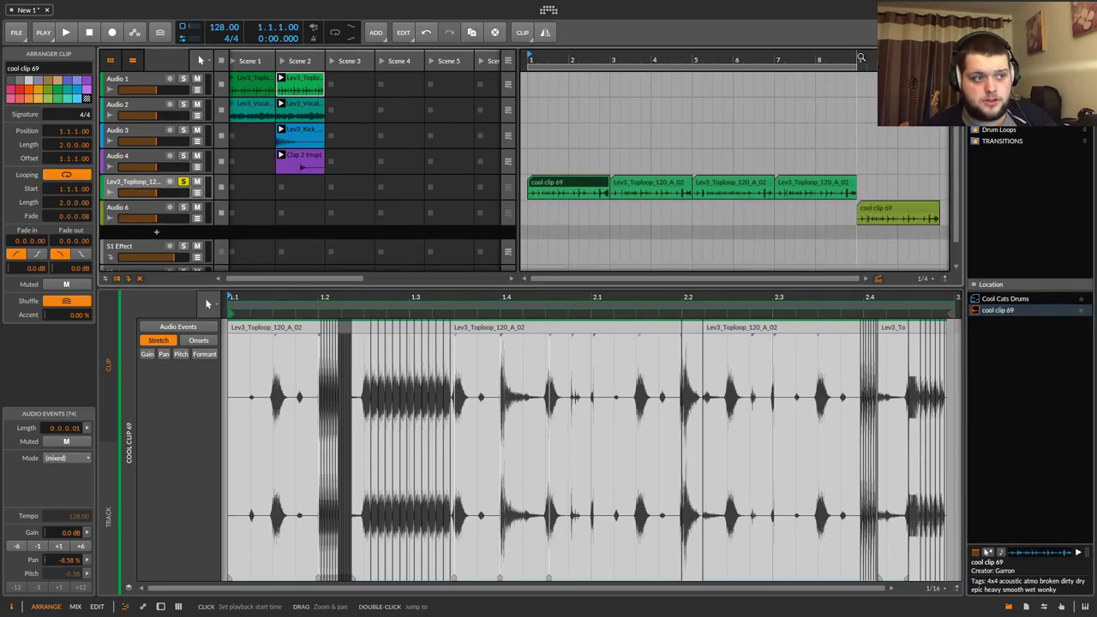
pyautogui.click(860, 58)
pyautogui.press('space')
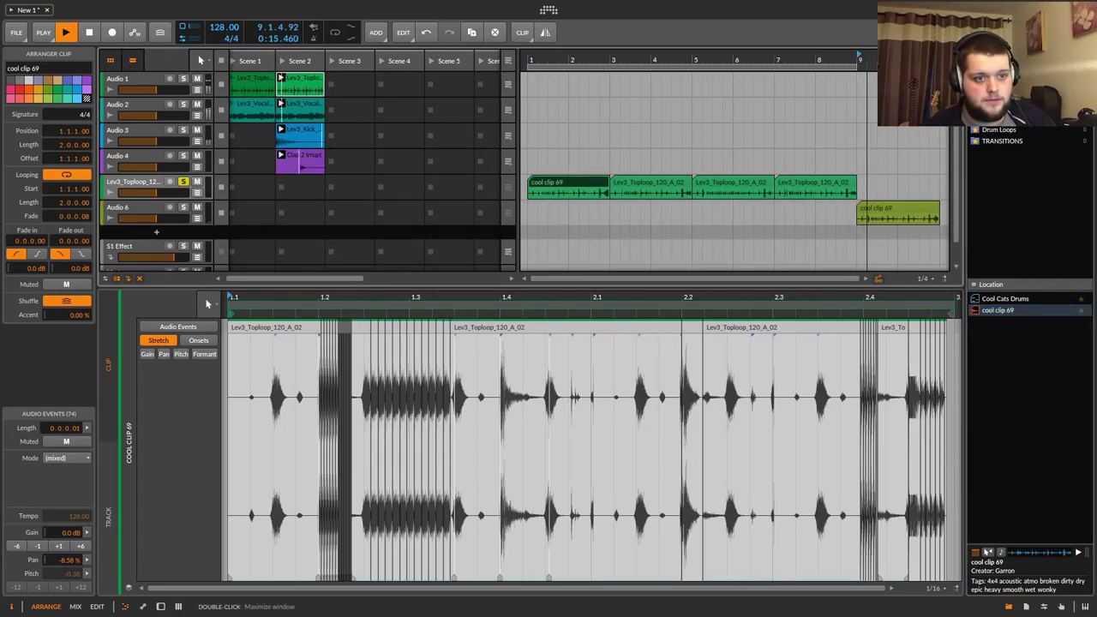
pyautogui.click(183, 207)
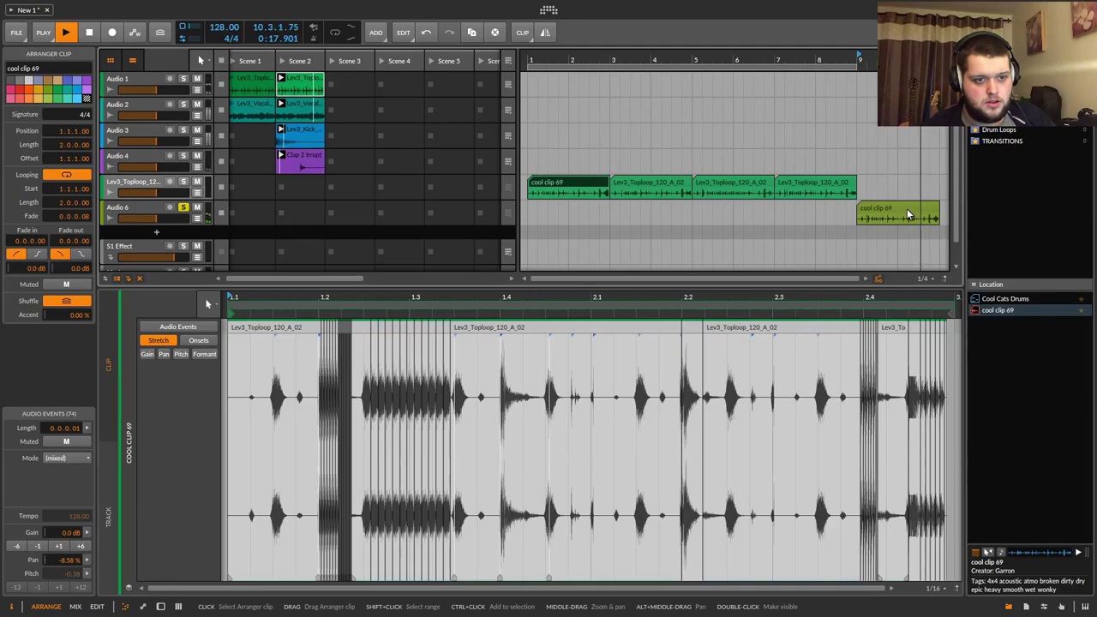
pyautogui.press('space')
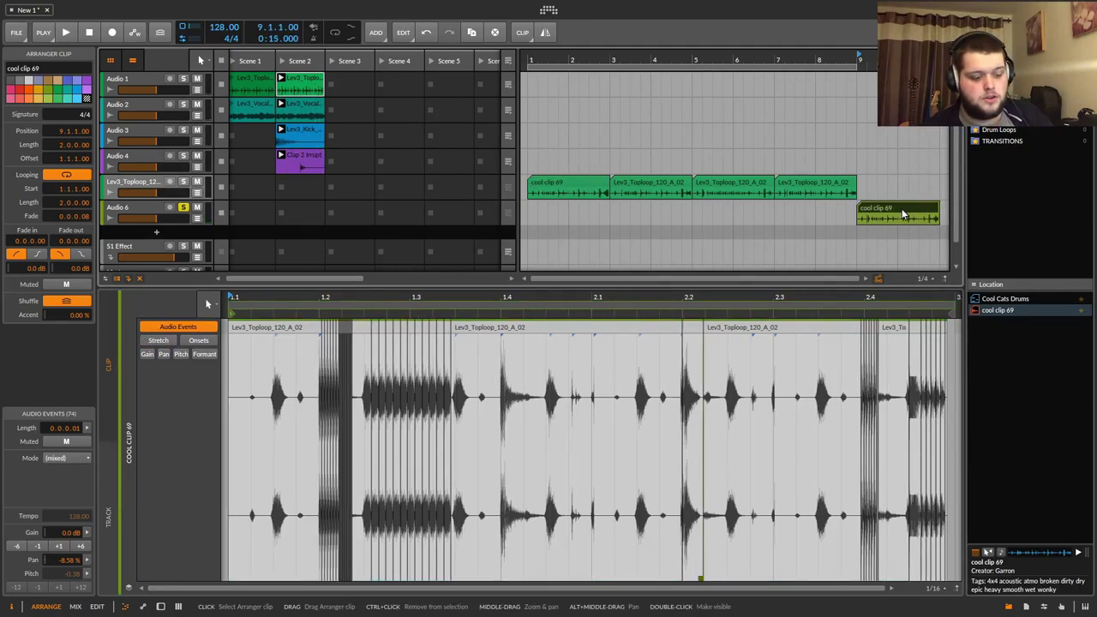
# Delete the clip at bar 9 and all audio tracks, leaving only the S1 Effect and Master tracks.
pyautogui.press('Delete')
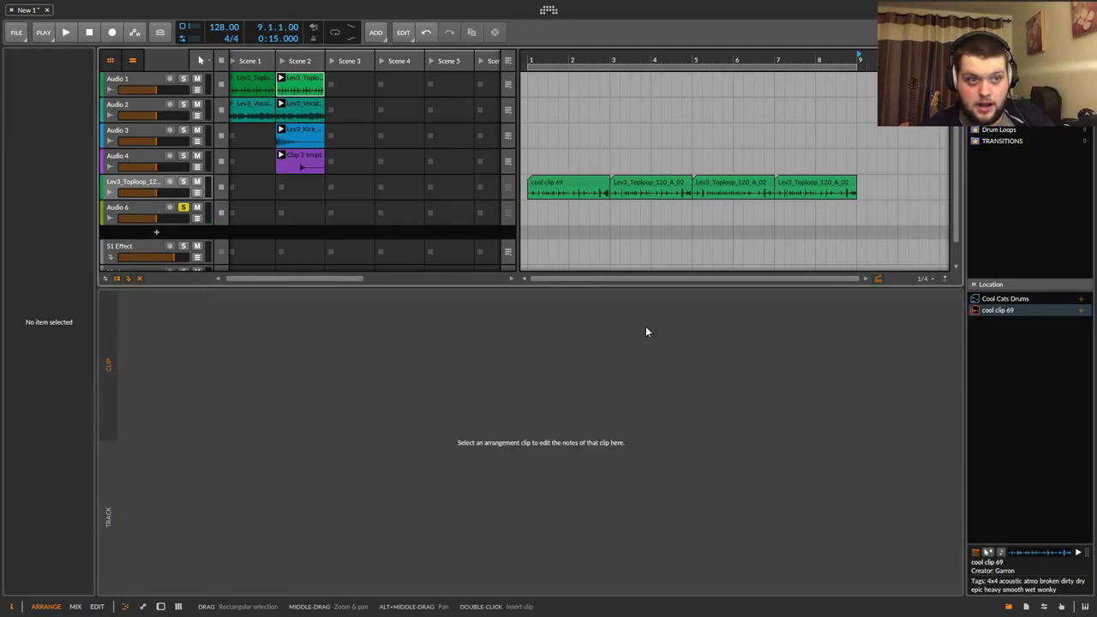
pyautogui.click(120, 213)
pyautogui.press('Delete')
pyautogui.click(137, 81)
pyautogui.press('Delete')
pyautogui.press('Delete')
pyautogui.press('Delete')
pyautogui.press('Delete')
pyautogui.press('Delete')
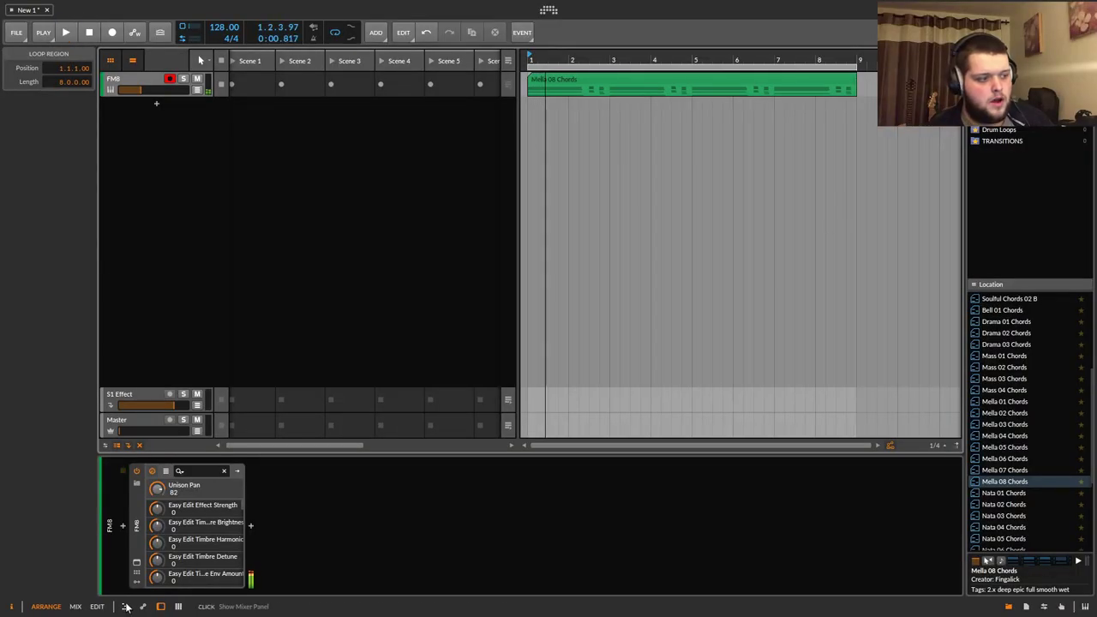
# Open the FM8 synth window and go through its Easy/Morph and modulation matrix pages to the operators page.
pyautogui.click(137, 562)
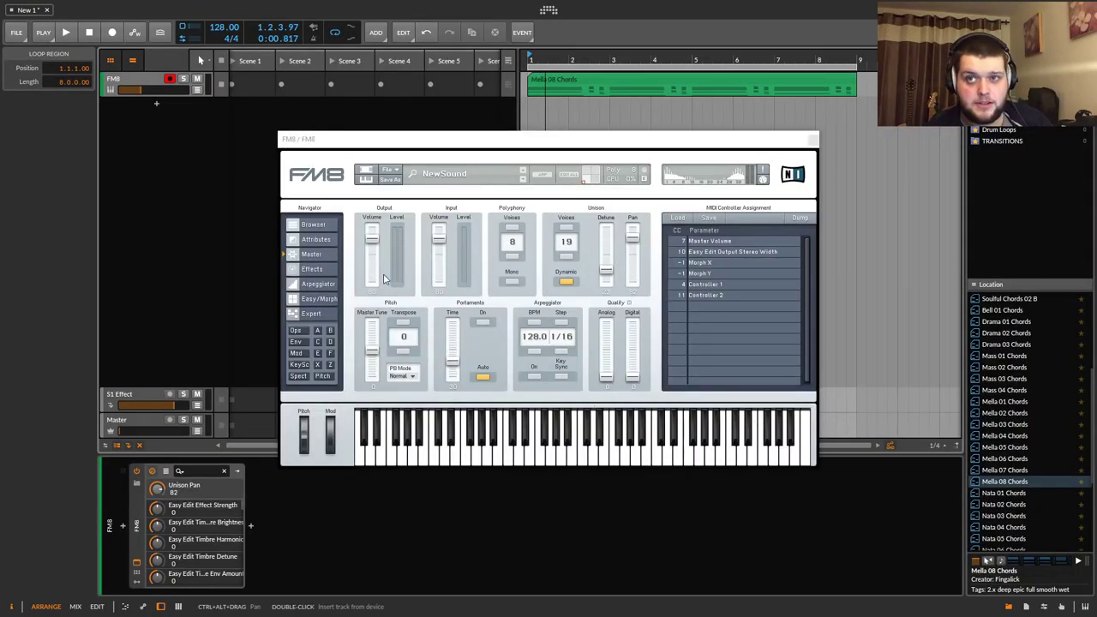
pyautogui.click(317, 300)
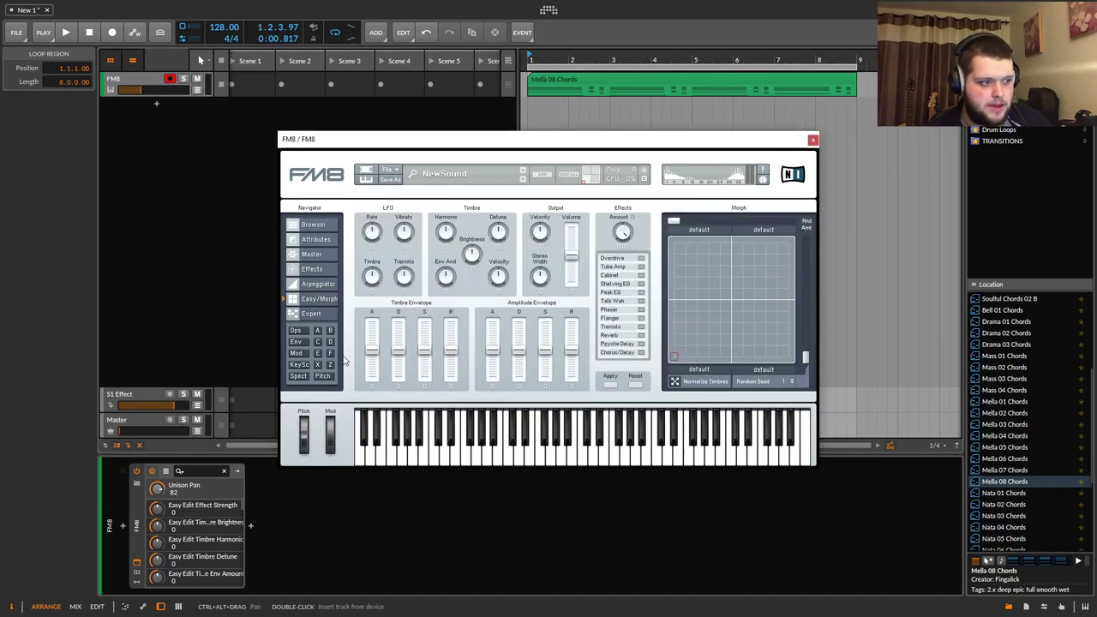
pyautogui.click(304, 355)
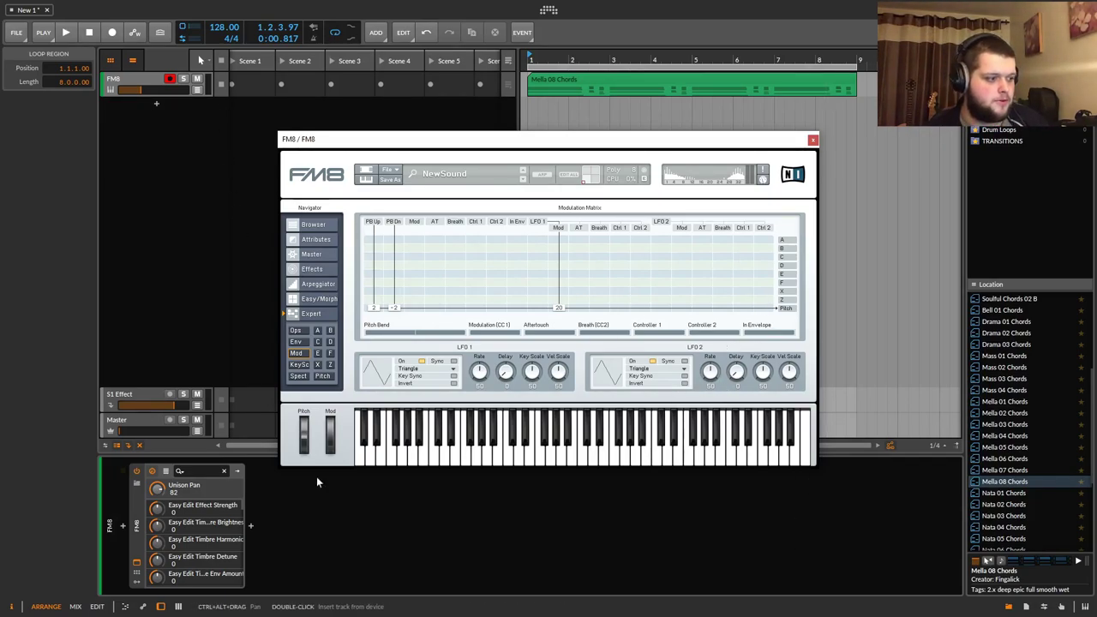
pyautogui.click(295, 331)
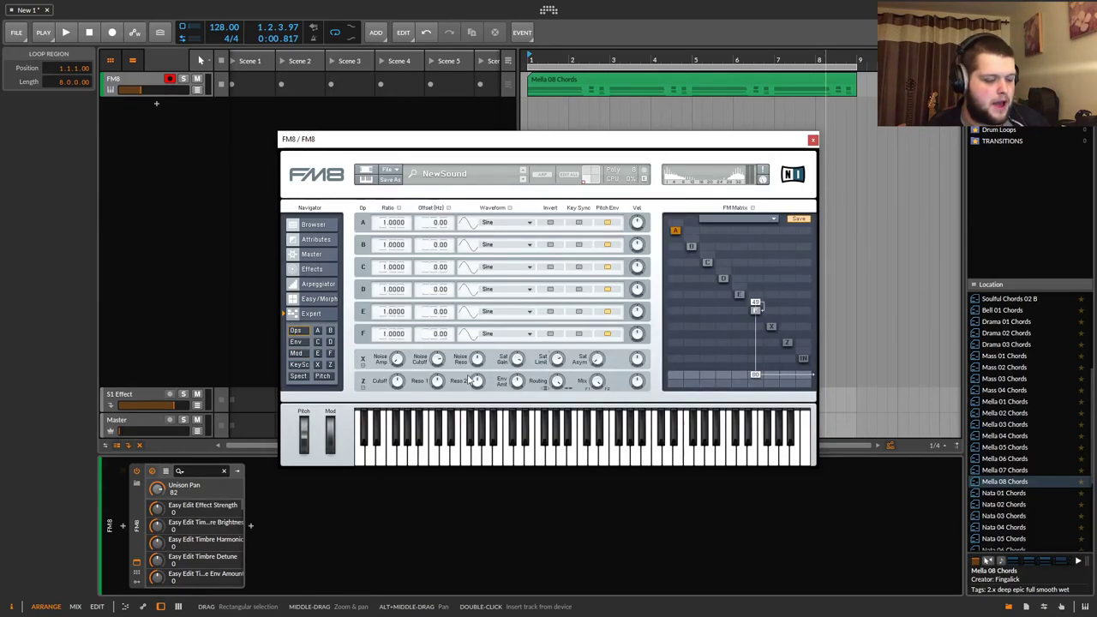
# Reroute operator F in the FM matrix from the direct output through filter Z to the output at 100 each, and start playback.
pyautogui.moveTo(756, 374); pyautogui.dragTo(778, 444)
pyautogui.moveTo(754, 342); pyautogui.dragTo(755, 256)
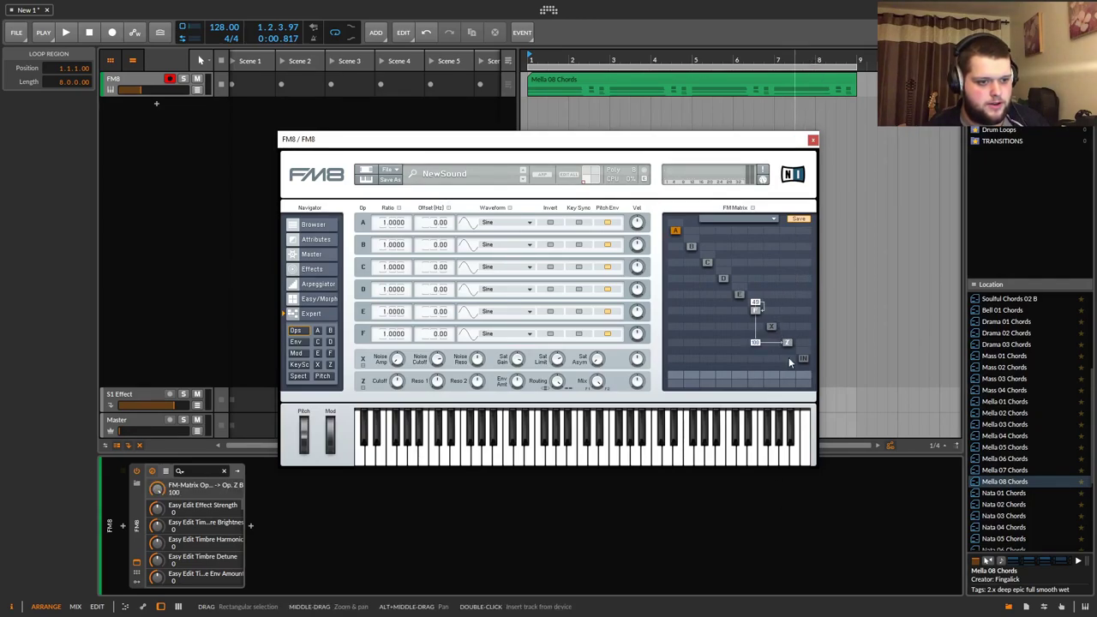
pyautogui.moveTo(790, 374); pyautogui.dragTo(792, 352)
pyautogui.press('space')
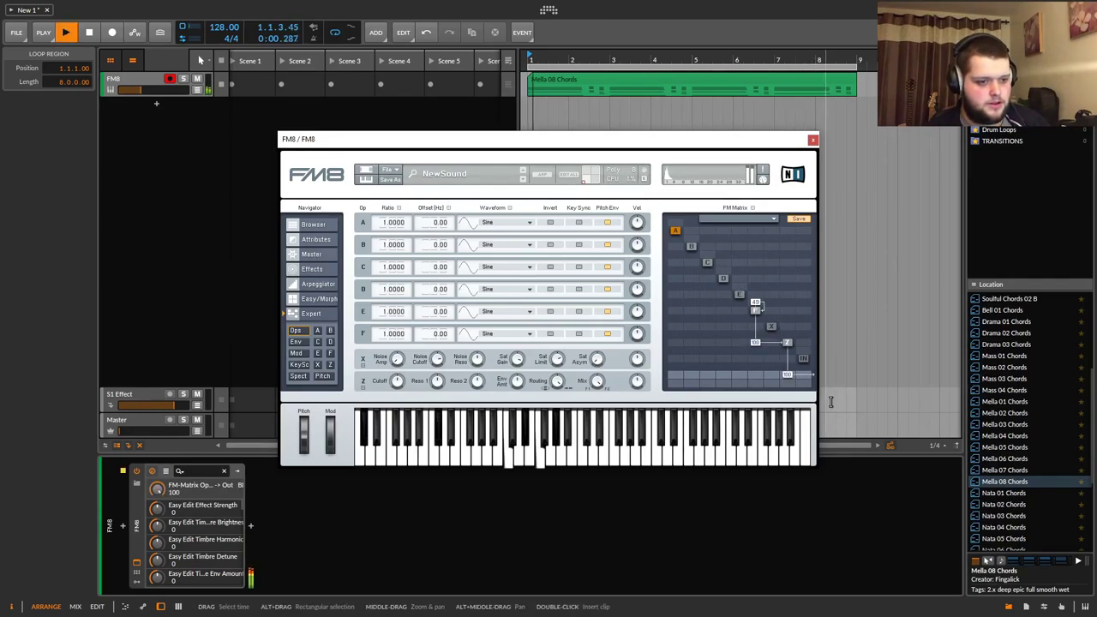
# Set operator Z's first filter cutoff to about 57 and add a Beat LFO to FM8 that modulates it by 0.180.
pyautogui.click(787, 343)
pyautogui.moveTo(441, 225)
pyautogui.mouseDown()
pyautogui.moveTo(440, 200)
pyautogui.moveTo(440, 221)
pyautogui.mouseUp()
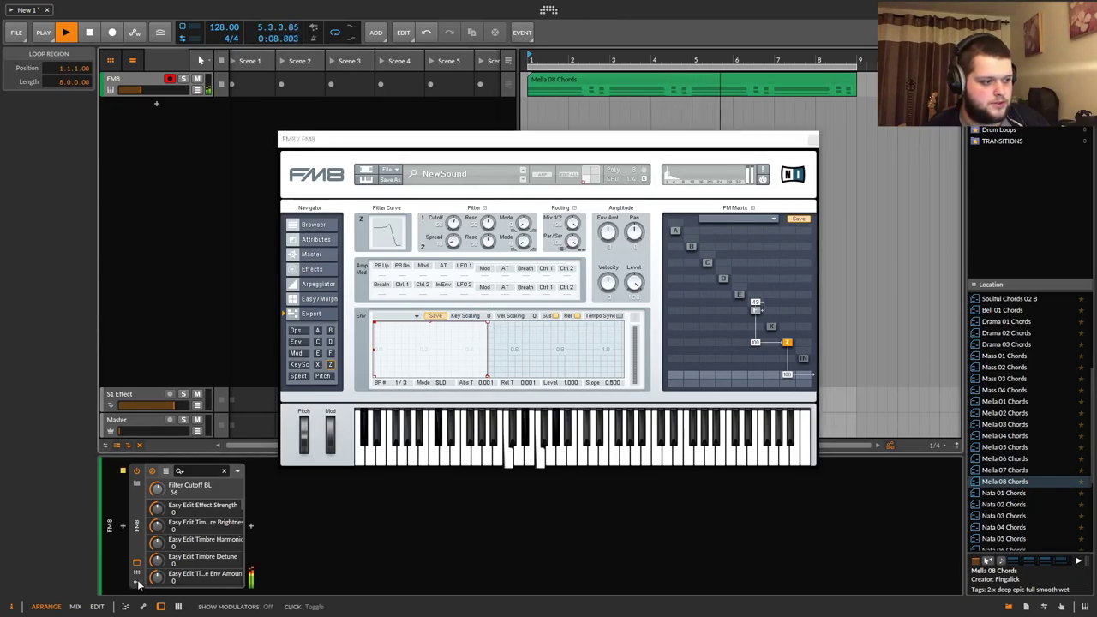
pyautogui.click(137, 584)
pyautogui.click(154, 485)
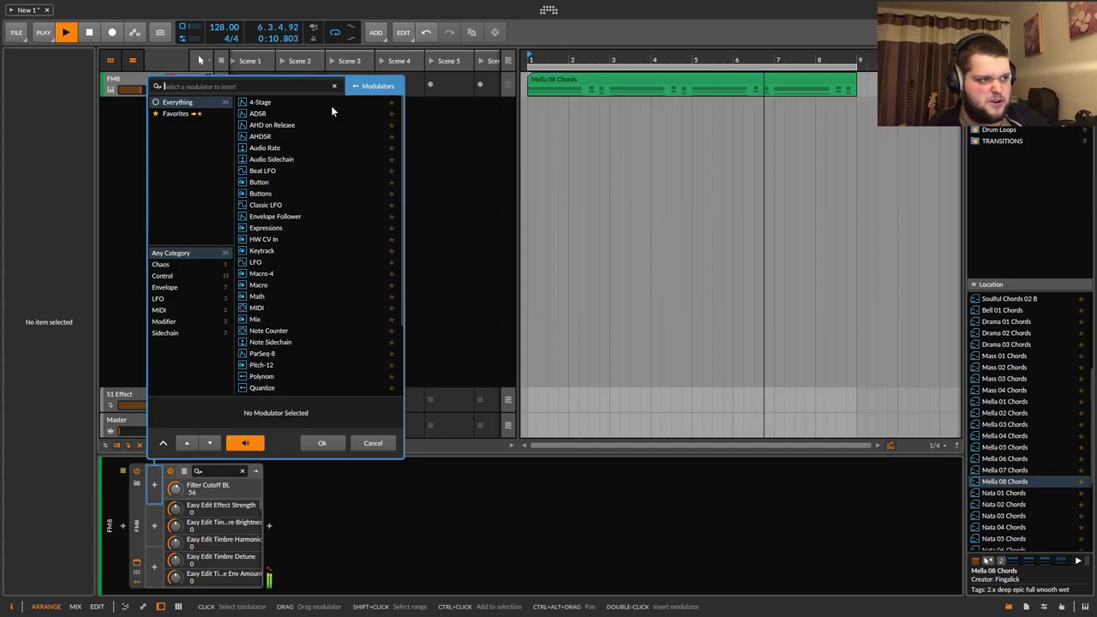
pyautogui.click(262, 171)
pyautogui.click(326, 443)
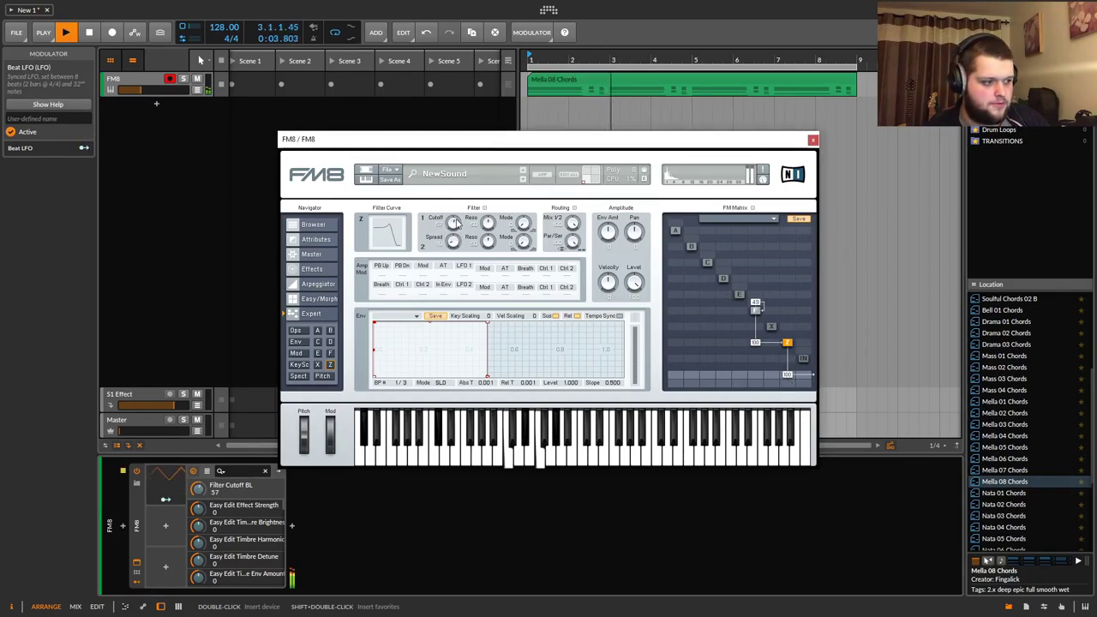
pyautogui.moveTo(198, 487); pyautogui.dragTo(198, 481)
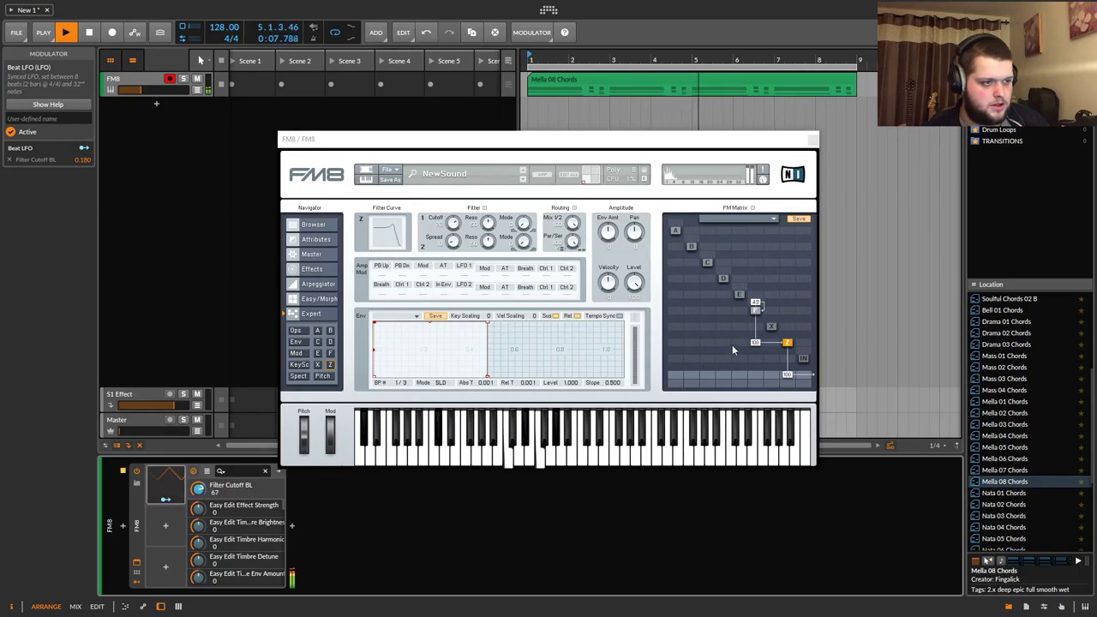
# Enable the Reverb in FM8's effects and set its Dry/Wet to 0.
pyautogui.click(301, 269)
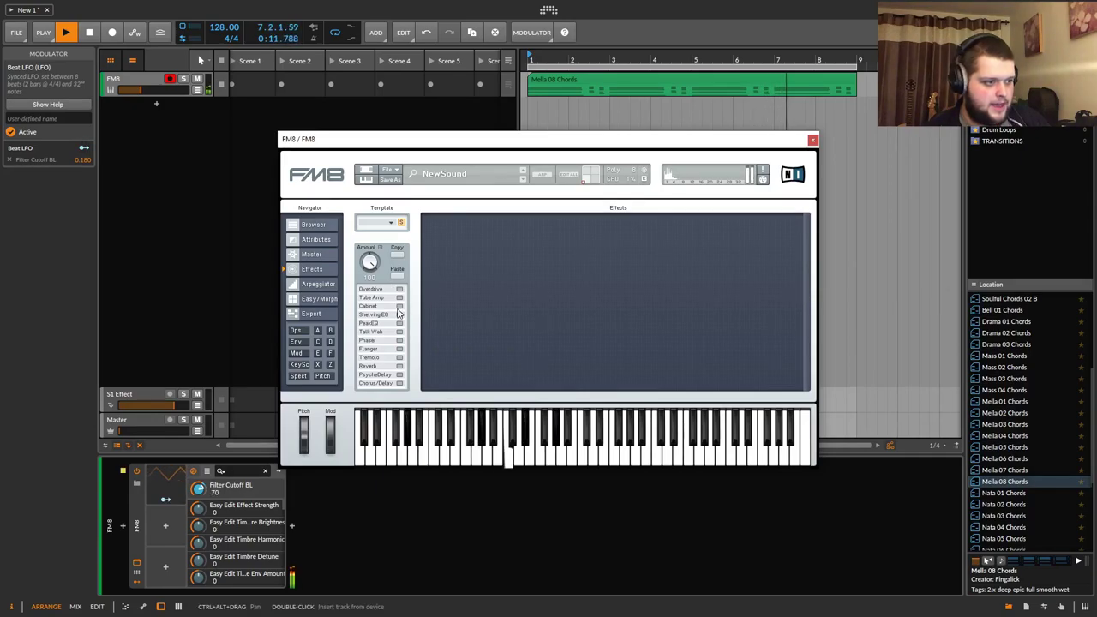
pyautogui.click(399, 366)
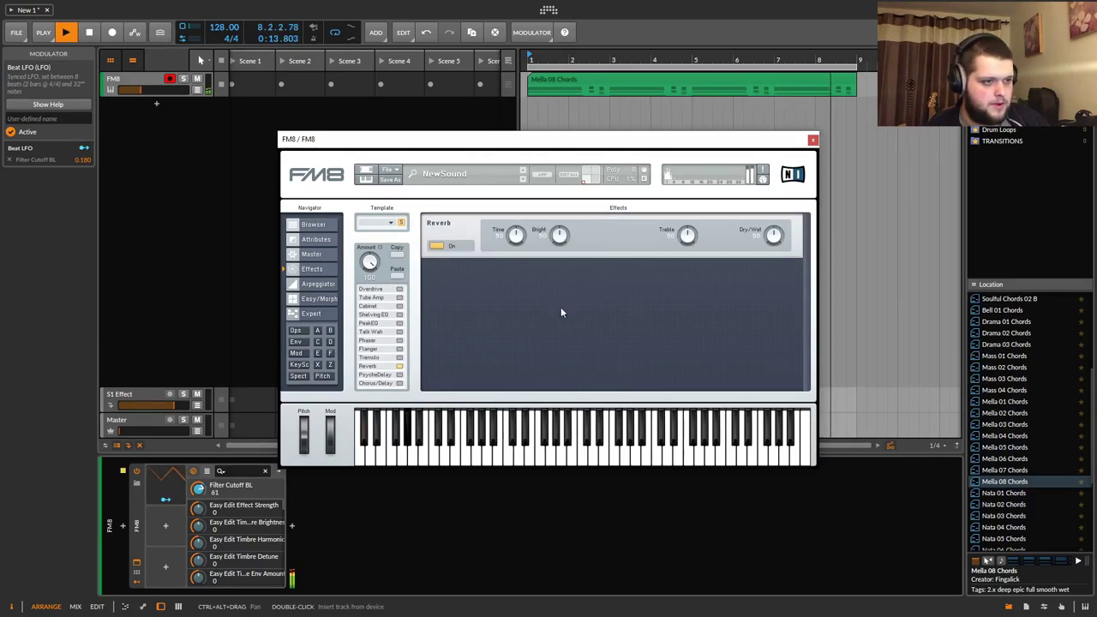
pyautogui.moveTo(774, 236); pyautogui.dragTo(776, 291)
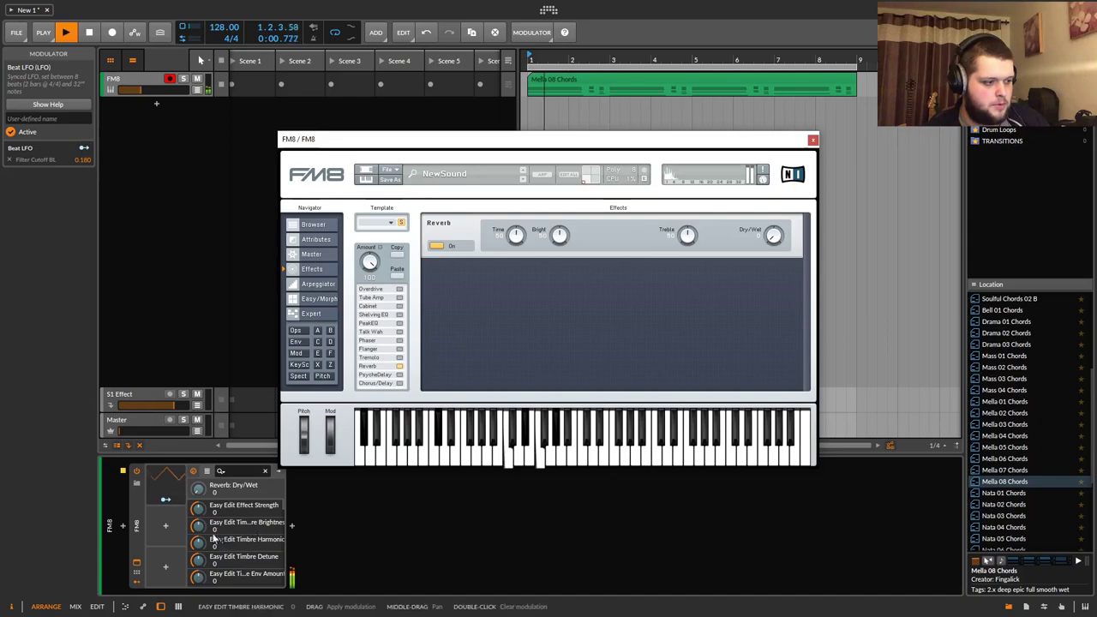
# Map the Beat LFO to the Reverb Dry/Wet with a modulation amount of 0.685.
pyautogui.click(167, 502)
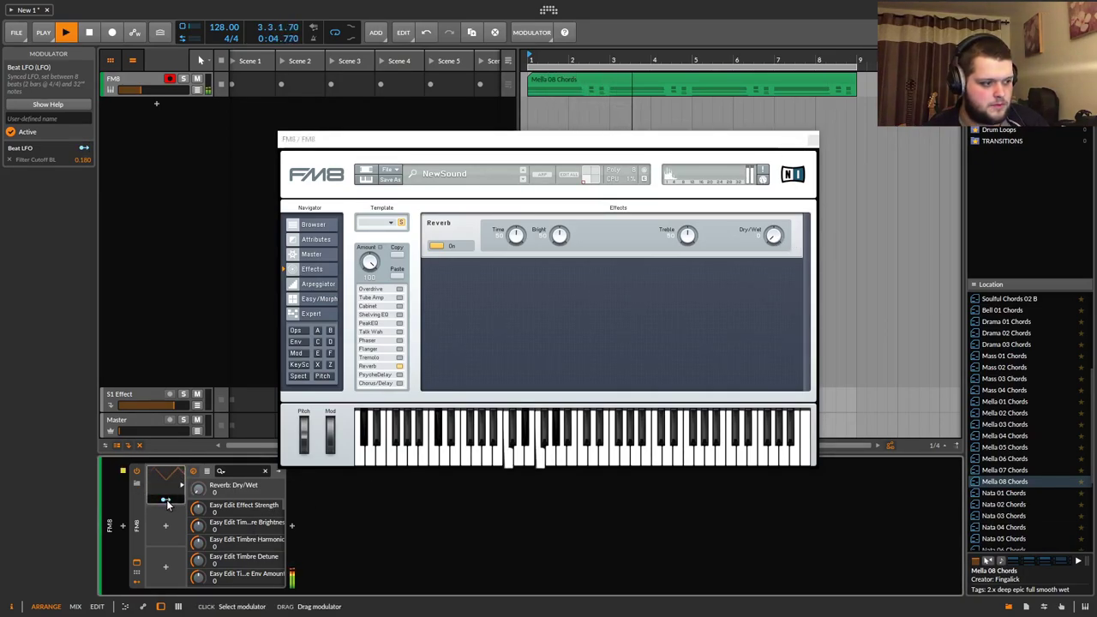
pyautogui.click(166, 499)
pyautogui.moveTo(198, 488); pyautogui.dragTo(198, 454)
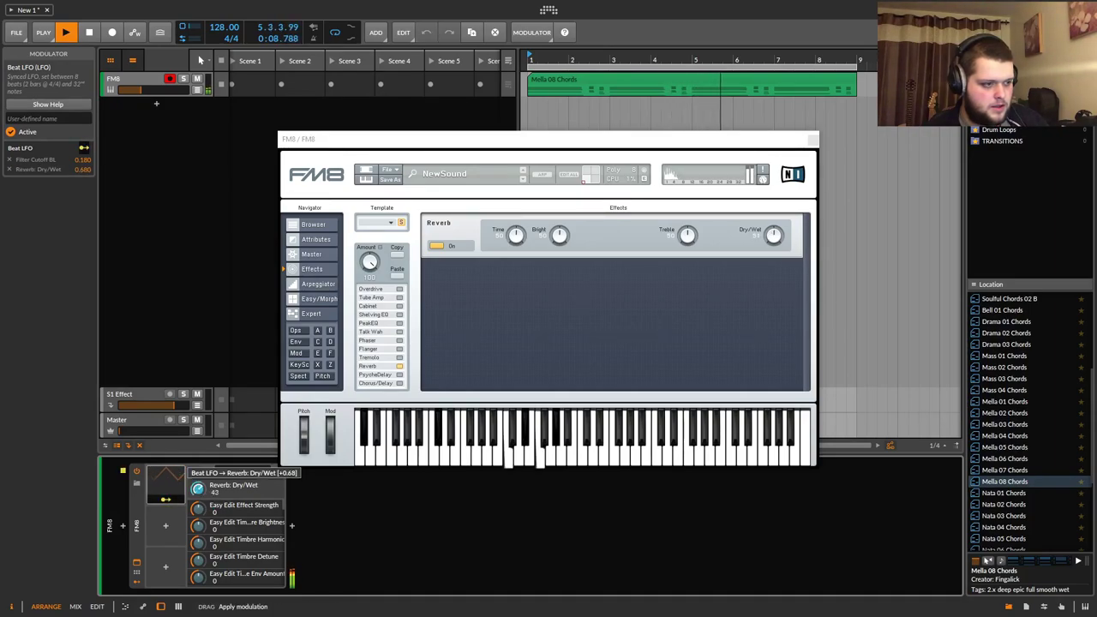
pyautogui.moveTo(198, 488); pyautogui.dragTo(198, 487)
pyautogui.click(165, 499)
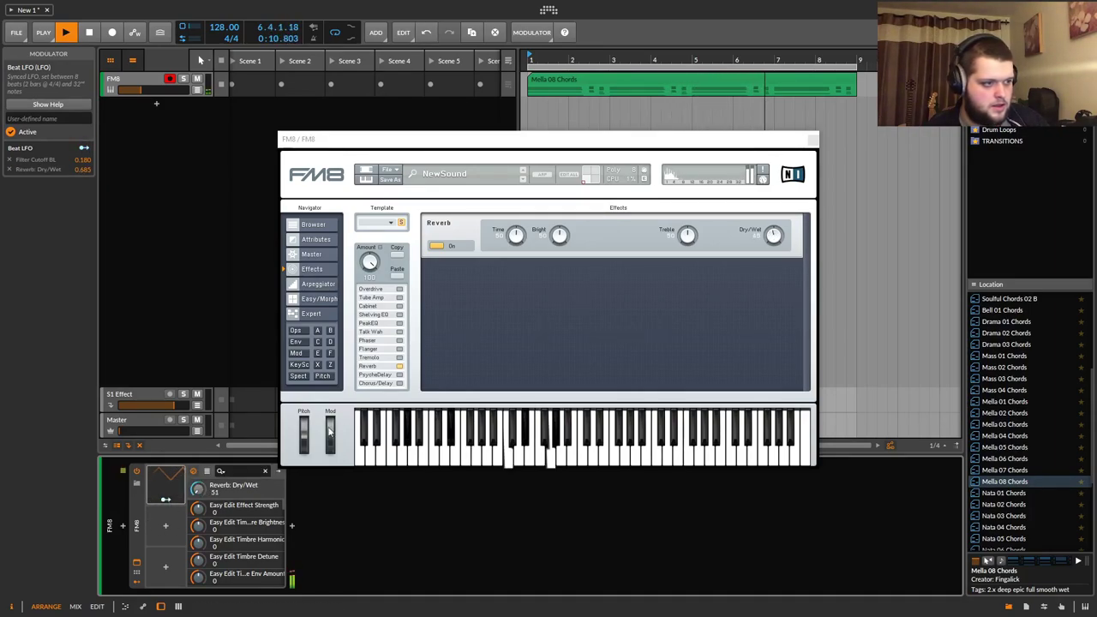
# Route operator E into operator F at 60 in the FM matrix, and modulate that amount with the Beat LFO by 0.200.
pyautogui.click(295, 333)
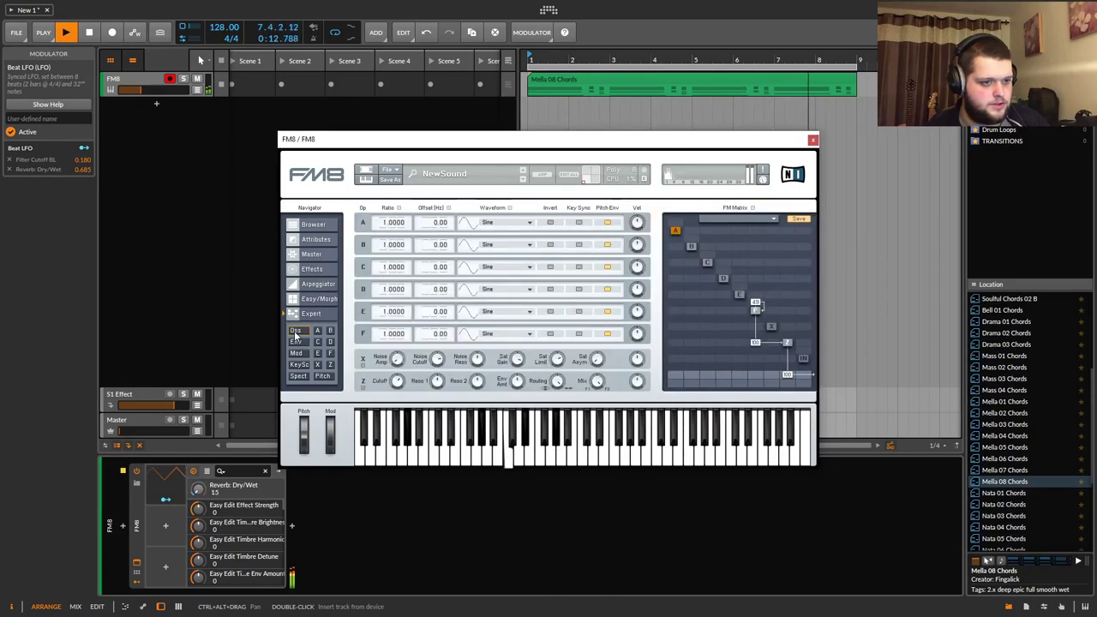
pyautogui.moveTo(741, 316); pyautogui.dragTo(738, 289)
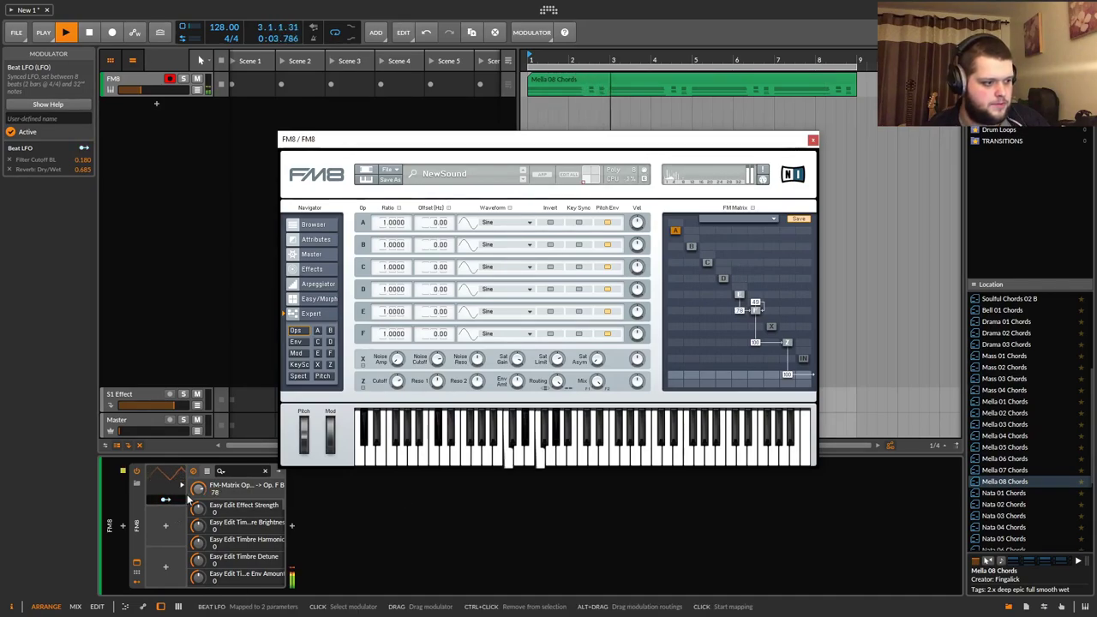
pyautogui.moveTo(198, 489); pyautogui.dragTo(198, 488)
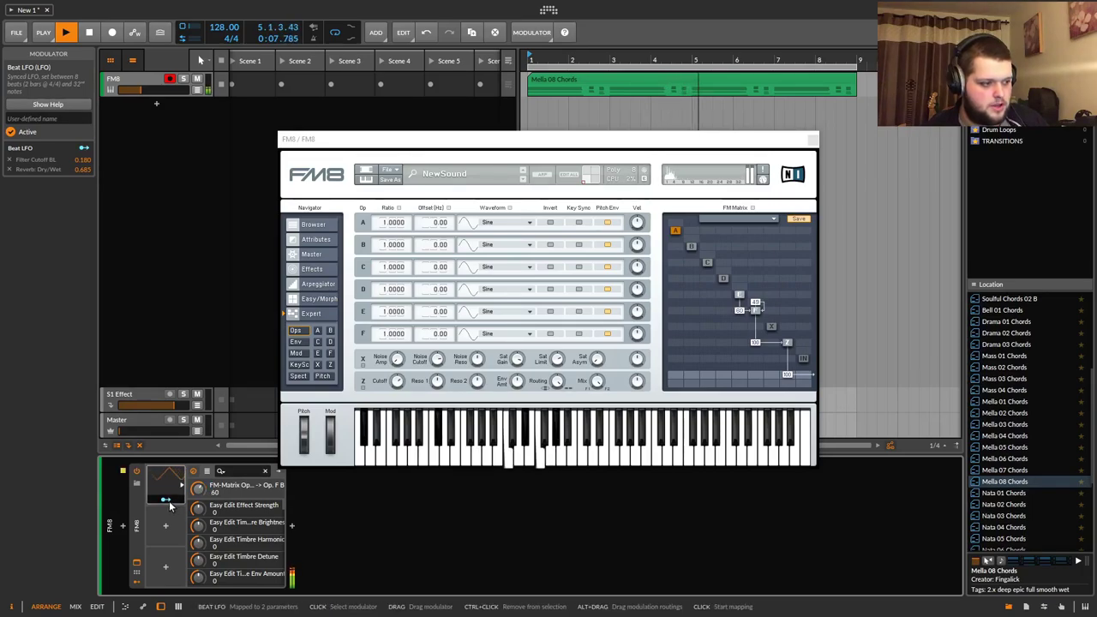
pyautogui.moveTo(198, 496); pyautogui.dragTo(199, 494)
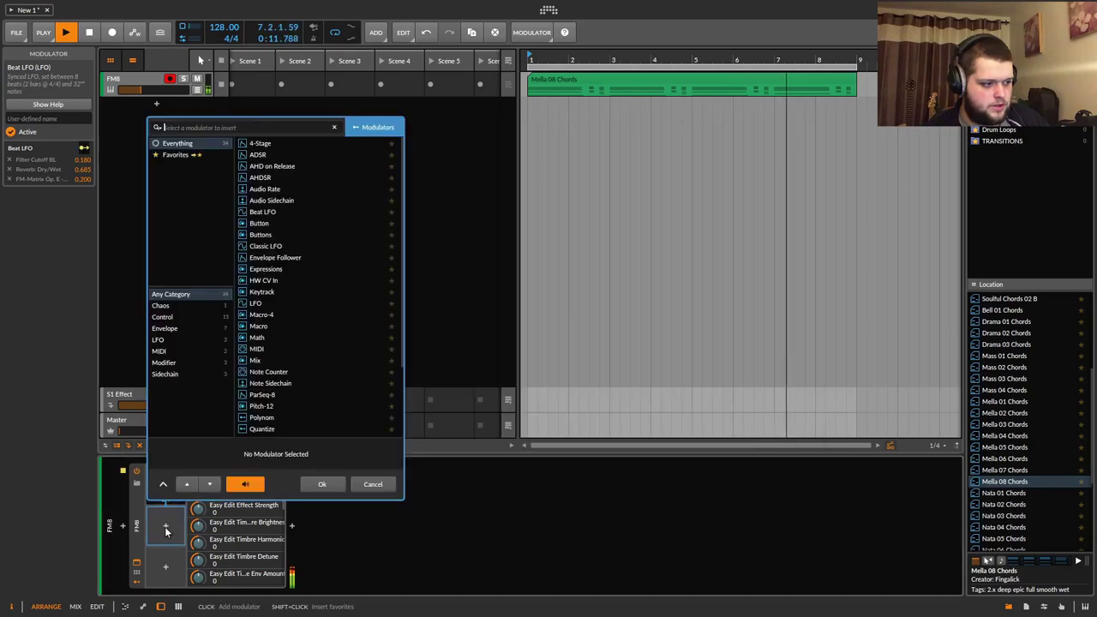
# Add an ADSR modulator to FM8 in the slot below the Beat LFO.
pyautogui.click(165, 525)
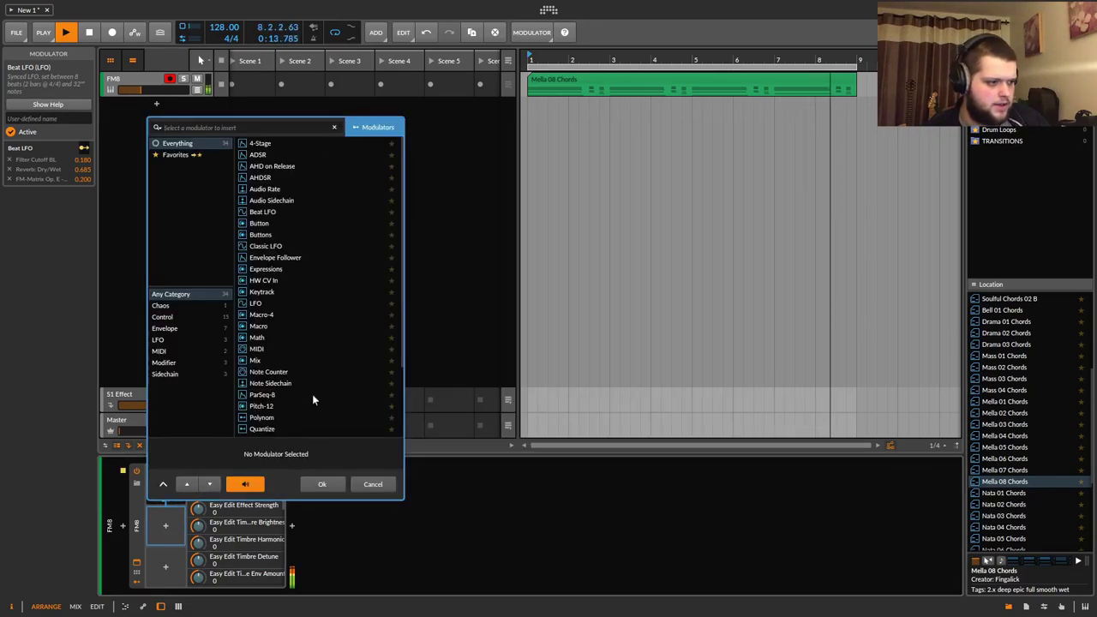
pyautogui.click(261, 154)
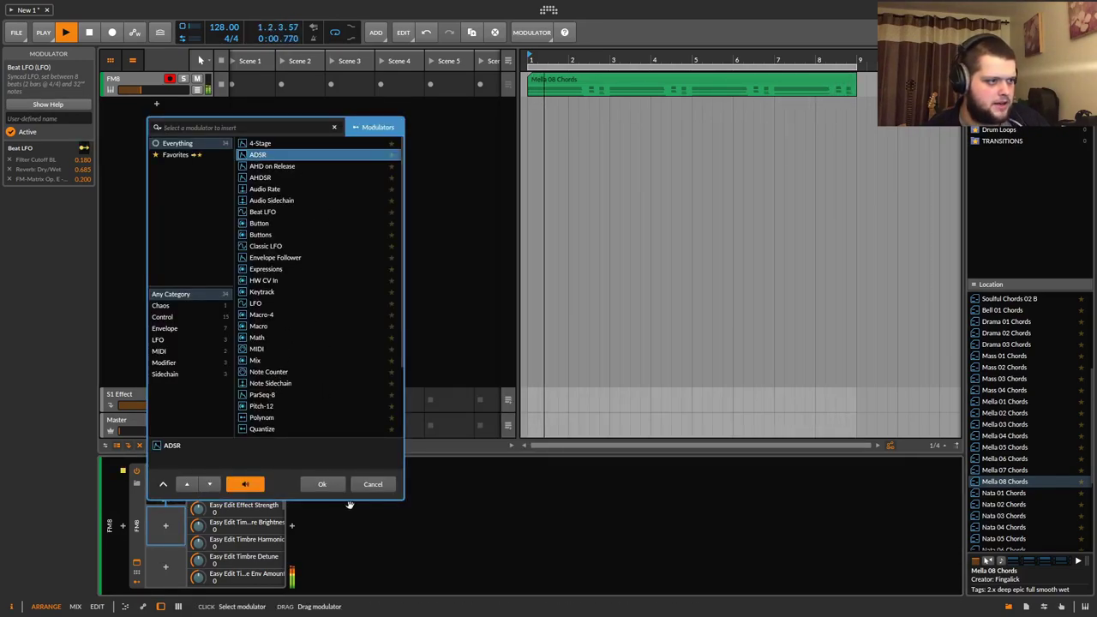
pyautogui.click(323, 485)
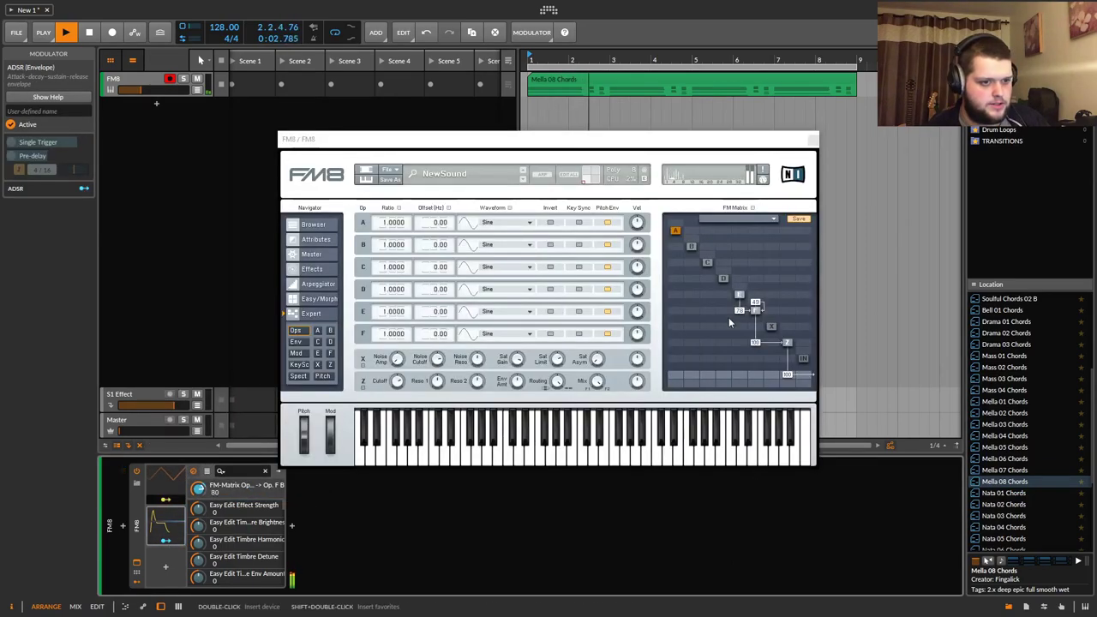
# Route operator D into operator F at 60 in the FM matrix, and modulate that amount with the ADSR by 0.255.
pyautogui.click(722, 281)
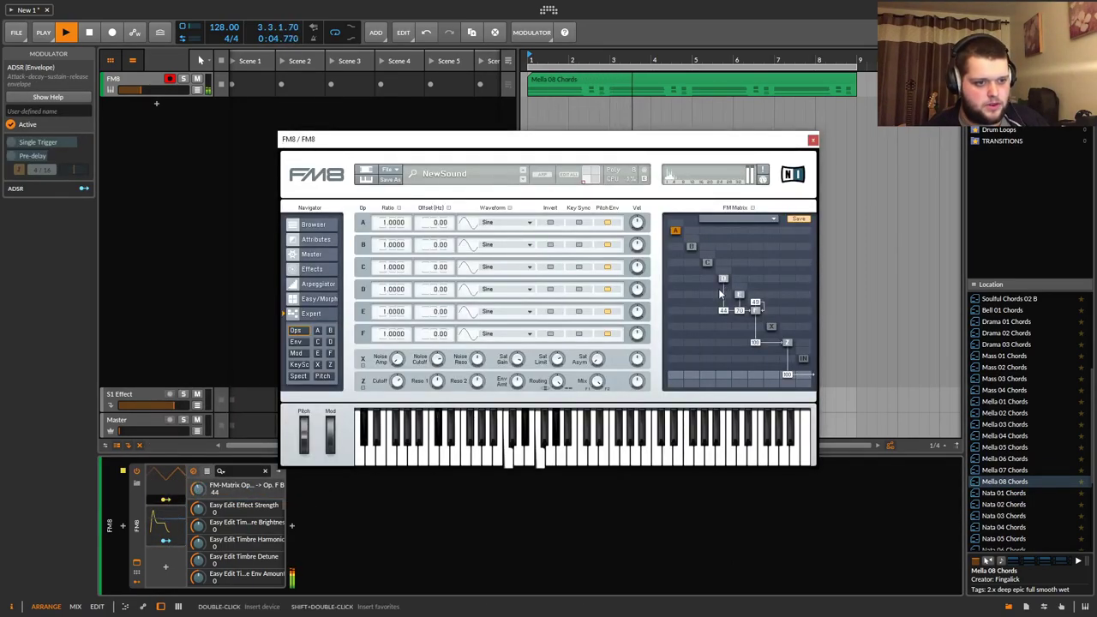
pyautogui.click(165, 542)
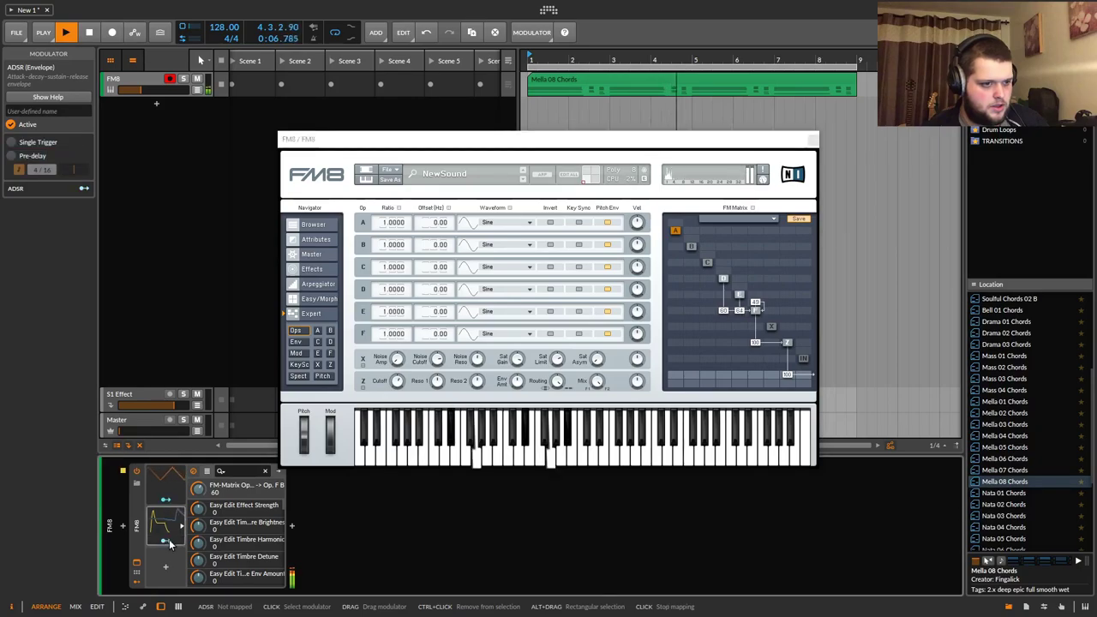
pyautogui.moveTo(723, 311); pyautogui.dragTo(723, 294)
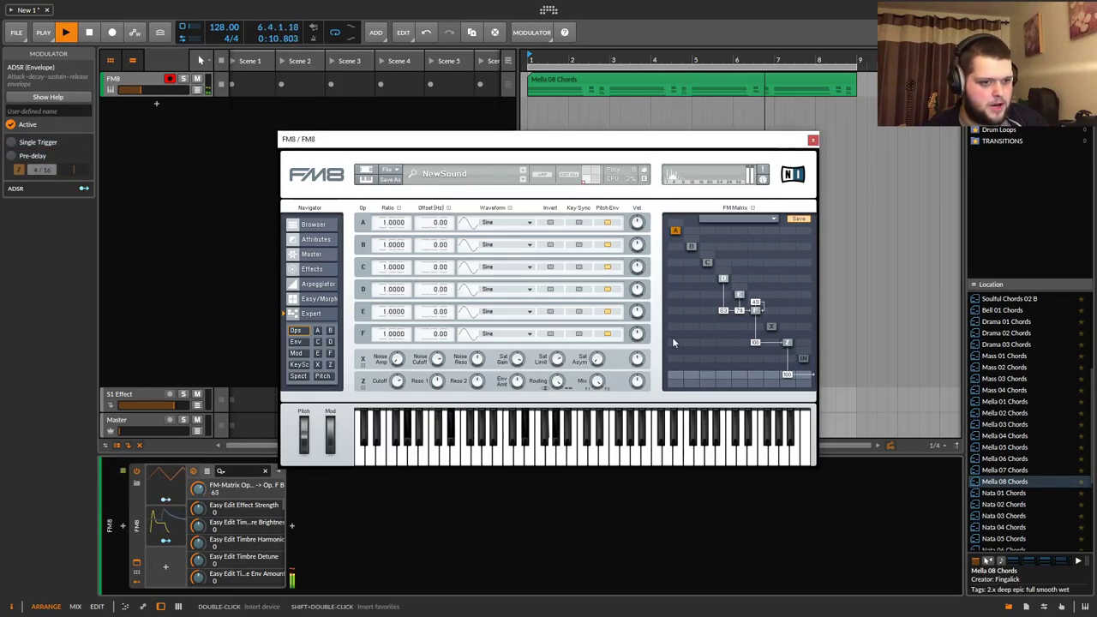
pyautogui.click(168, 538)
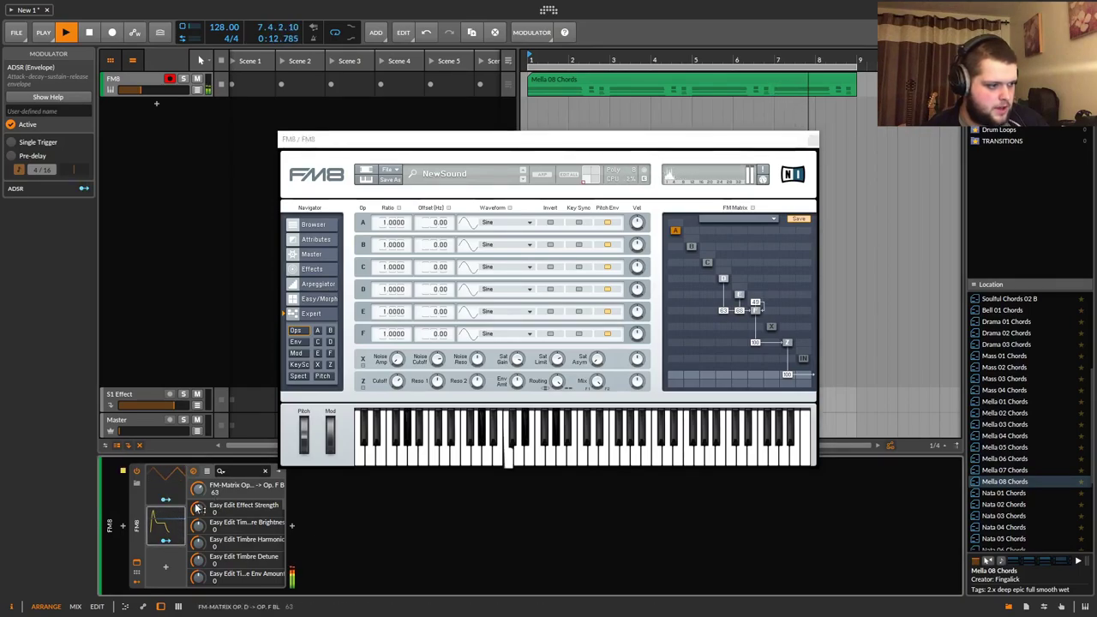
pyautogui.moveTo(199, 489)
pyautogui.mouseDown()
pyautogui.moveTo(199, 473)
pyautogui.moveTo(198, 510)
pyautogui.mouseUp()
pyautogui.click(167, 540)
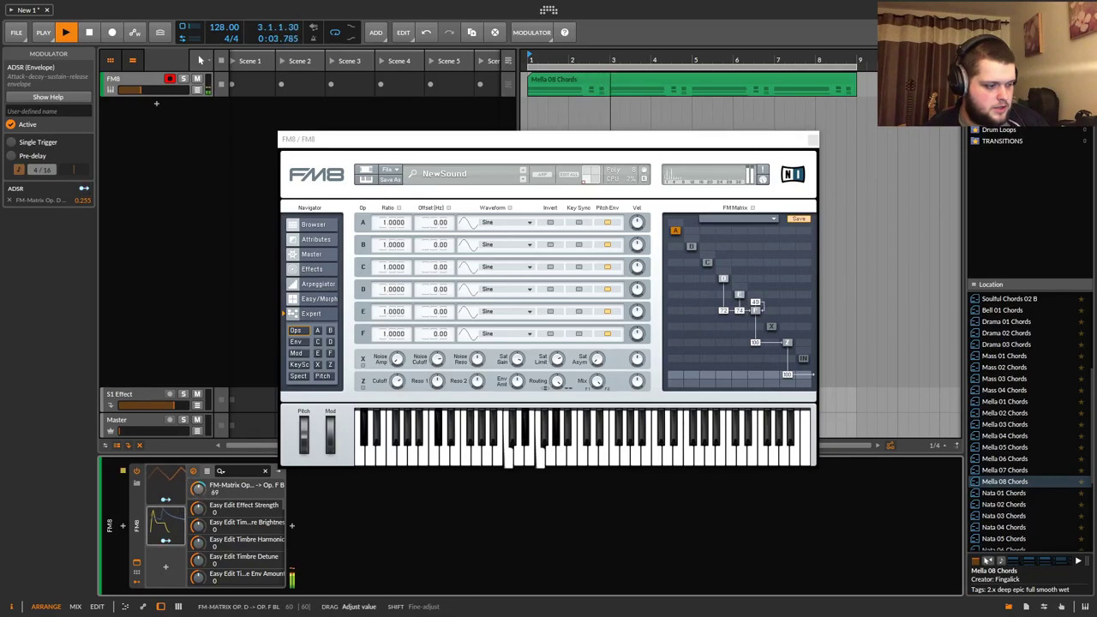
# Close the FM8 window and insert a Bit-8 device into FM8's Post-FX chain.
pyautogui.click(812, 141)
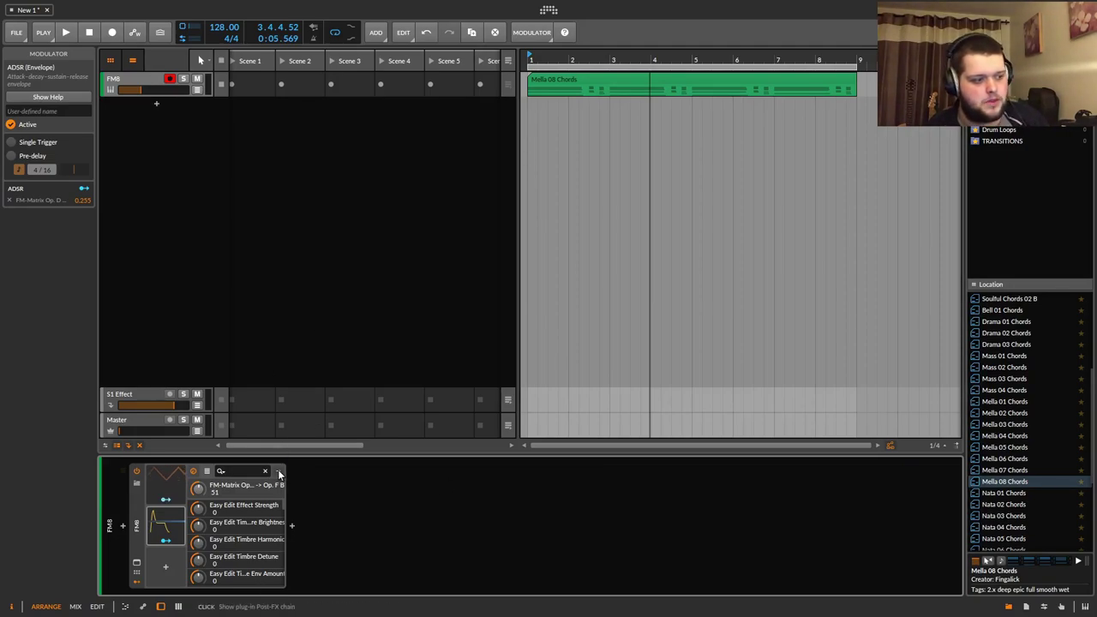
pyautogui.click(293, 526)
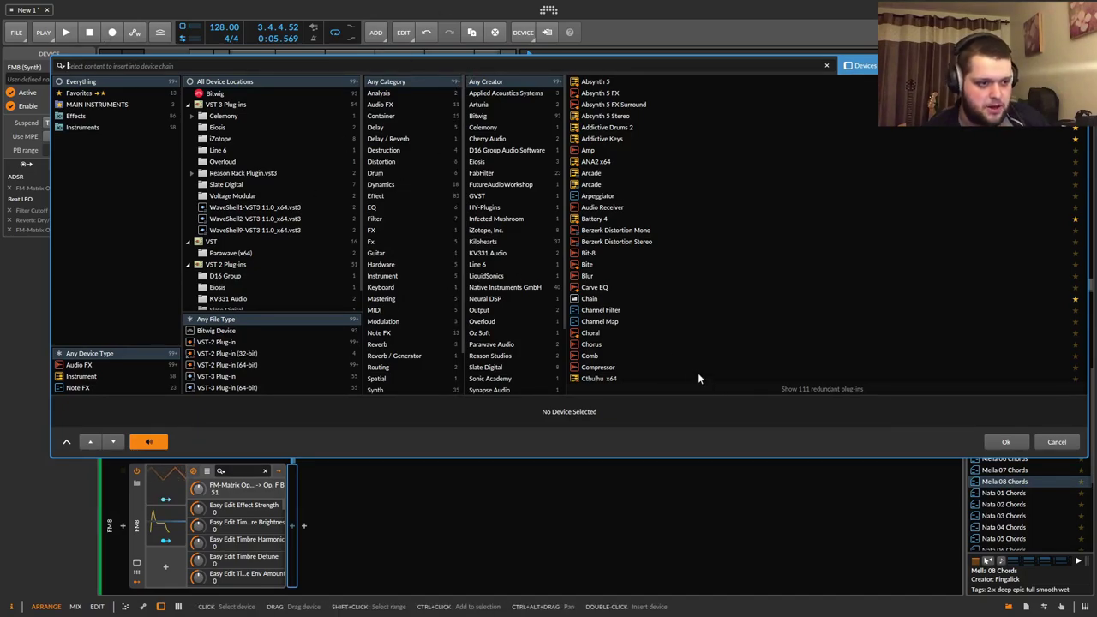
pyautogui.click(589, 254)
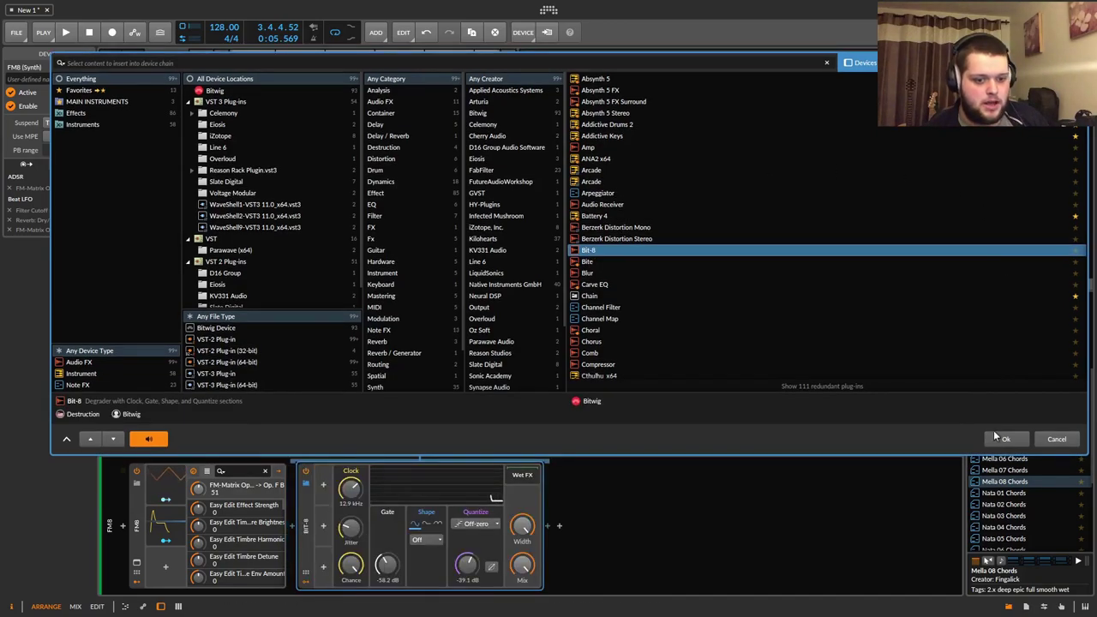
pyautogui.click(1009, 439)
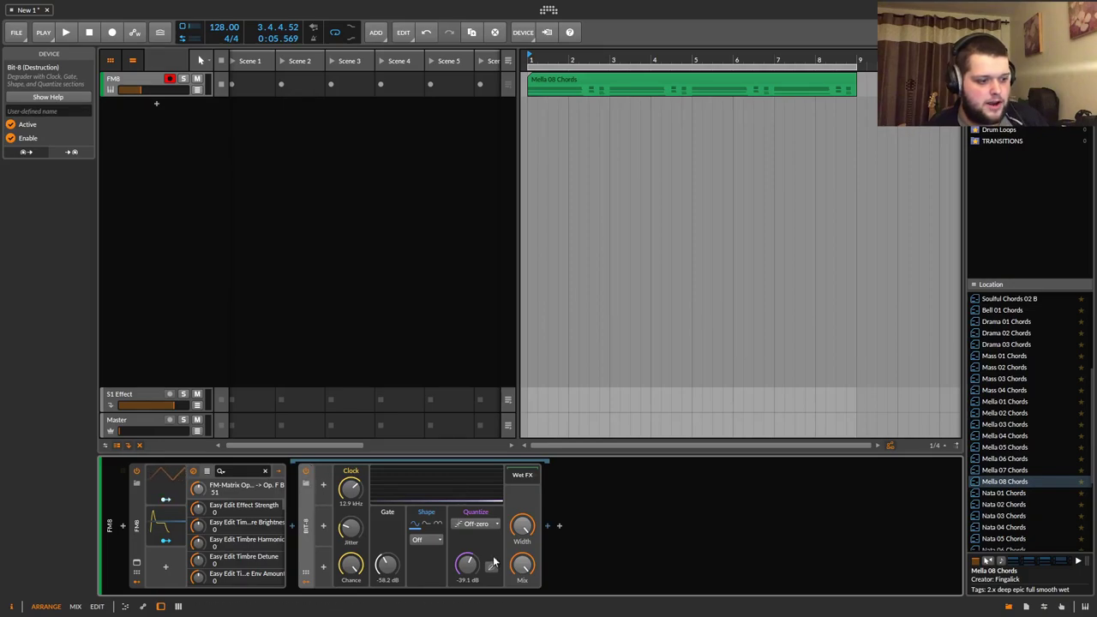
# Insert the Choral effect after Bit-8 in FM8's Post-FX chain.
pyautogui.click(547, 526)
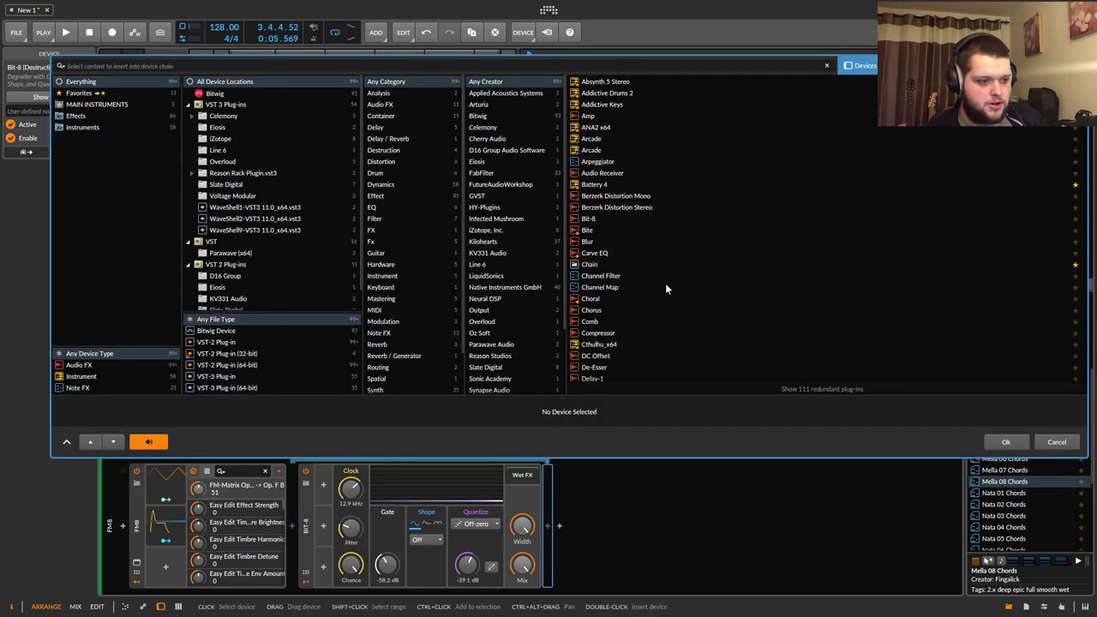
pyautogui.click(600, 298)
pyautogui.click(1006, 441)
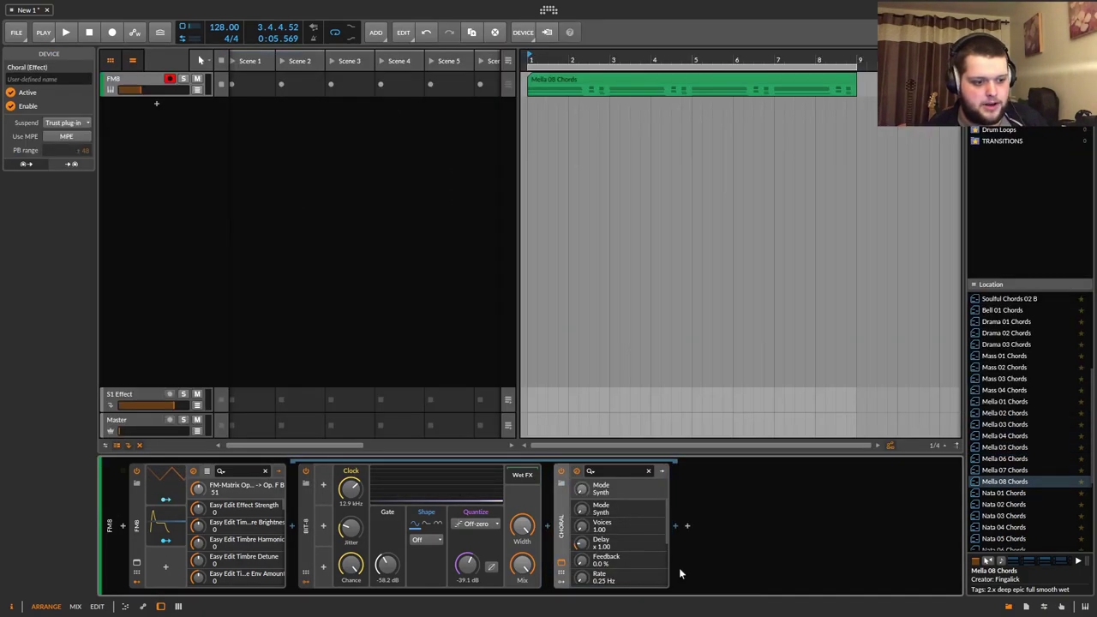
# Insert FabFilter Volcano 2 after Choral, start playback and close the Volcano 2 window.
pyautogui.click(675, 526)
pyautogui.scroll(-10, 664, 336)
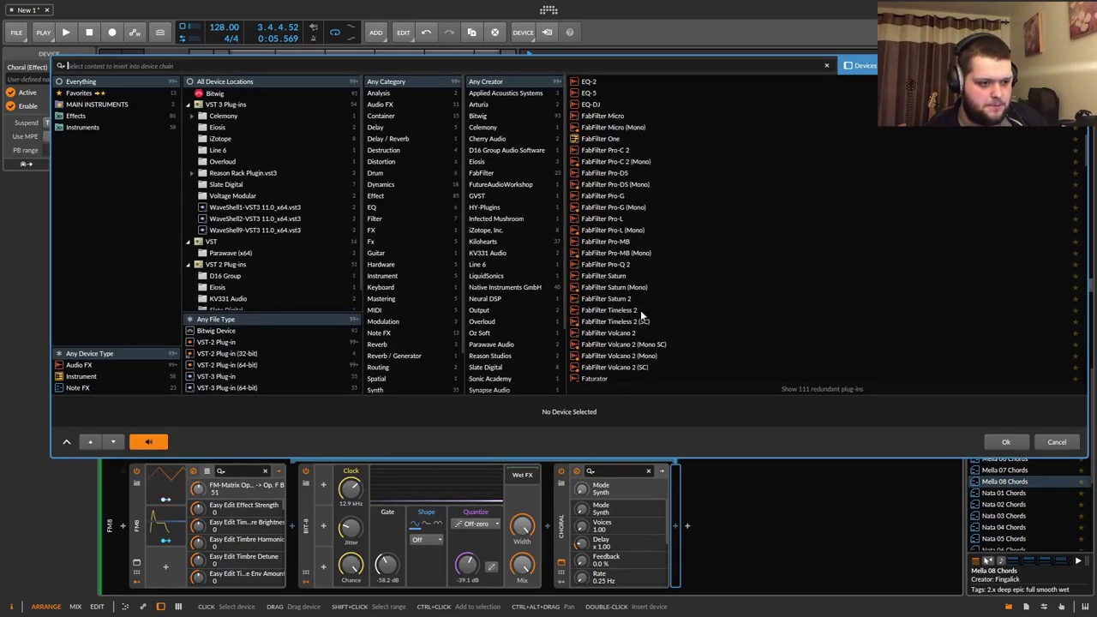
pyautogui.click(644, 333)
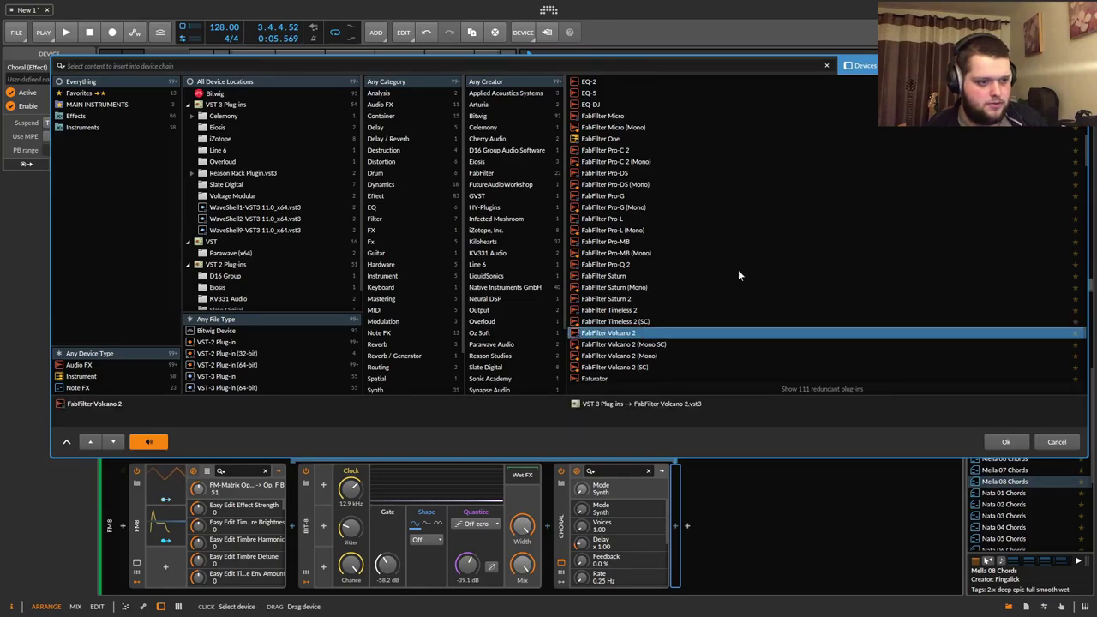
pyautogui.click(1008, 441)
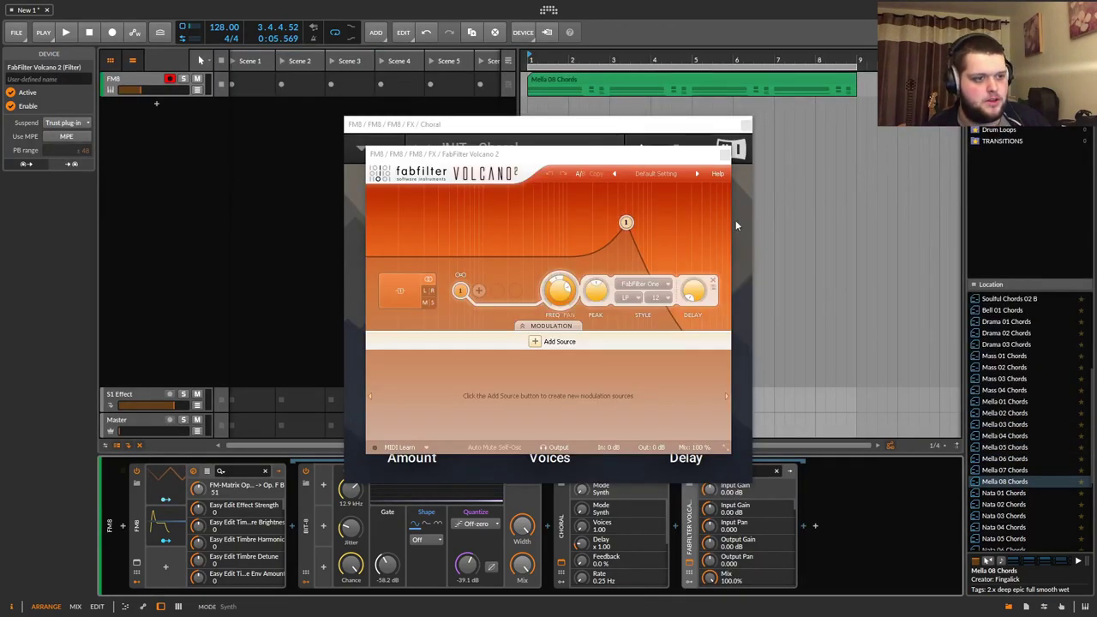
pyautogui.press('space')
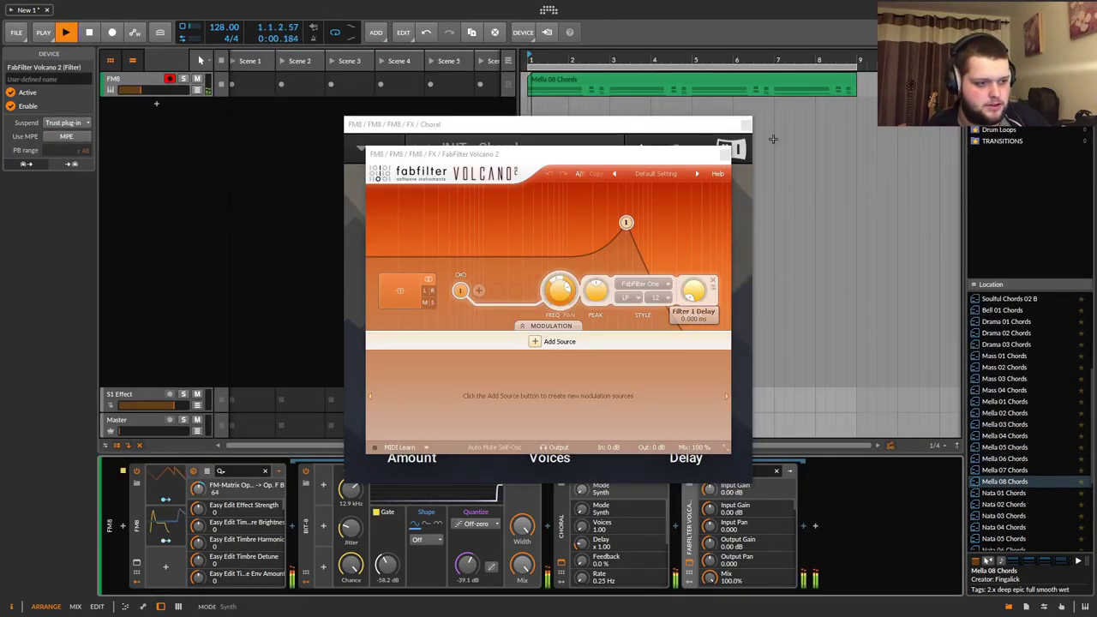
pyautogui.click(726, 158)
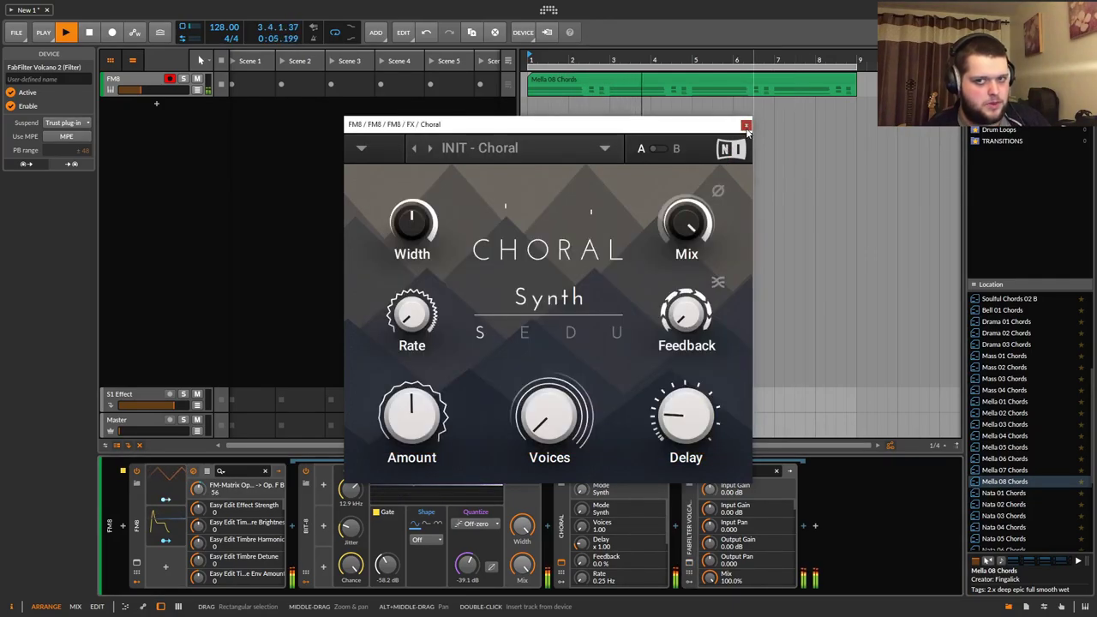
# Stop playback and modulate Choral's Voices with FM8's ADSR by 0.595, moving the Choral window clear of the device chain.
pyautogui.click(747, 125)
pyautogui.press('space')
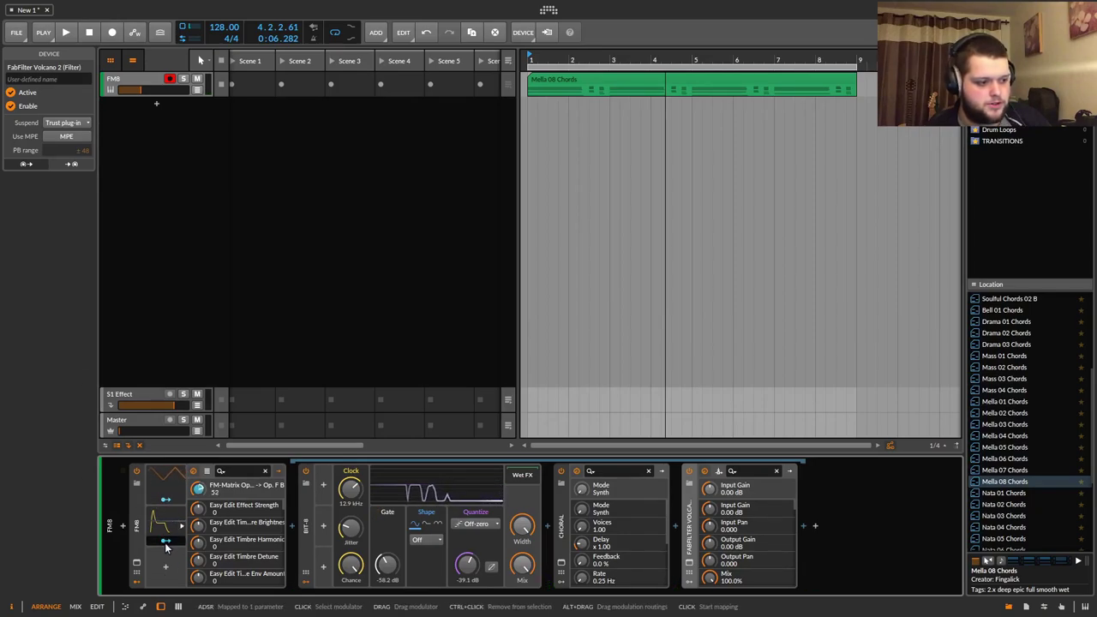
pyautogui.click(166, 545)
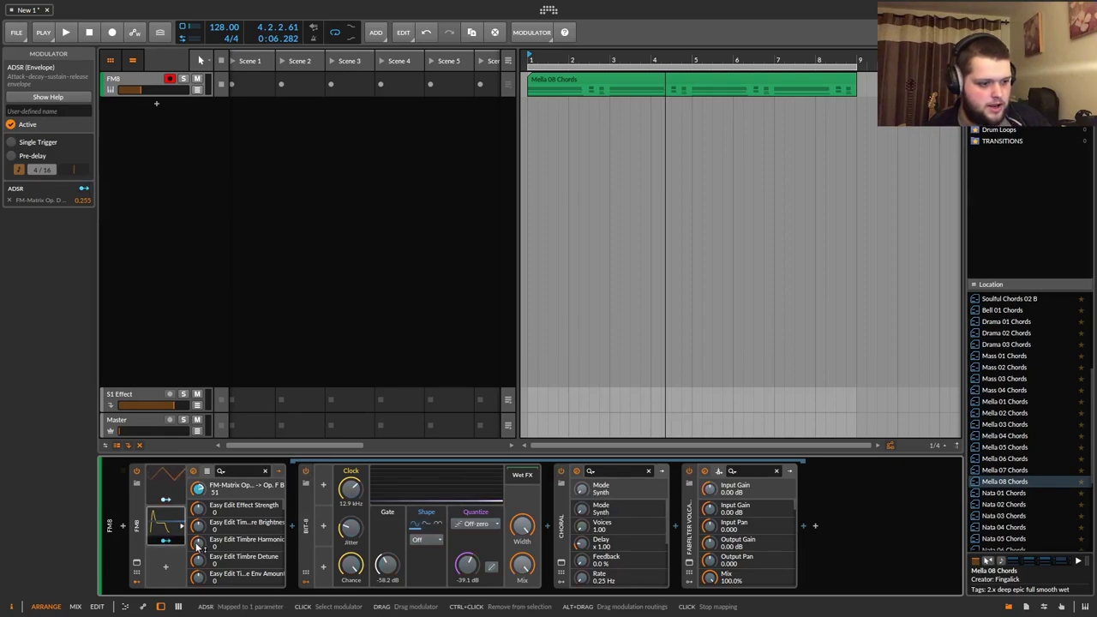
pyautogui.click(561, 563)
pyautogui.moveTo(547, 429); pyautogui.dragTo(547, 360)
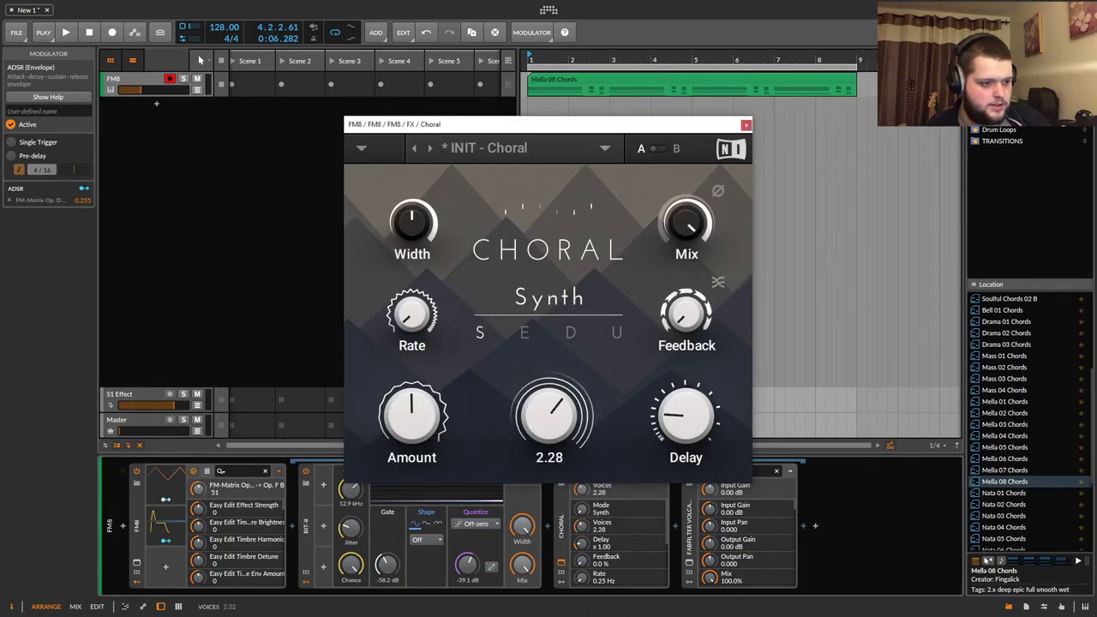
pyautogui.click(171, 546)
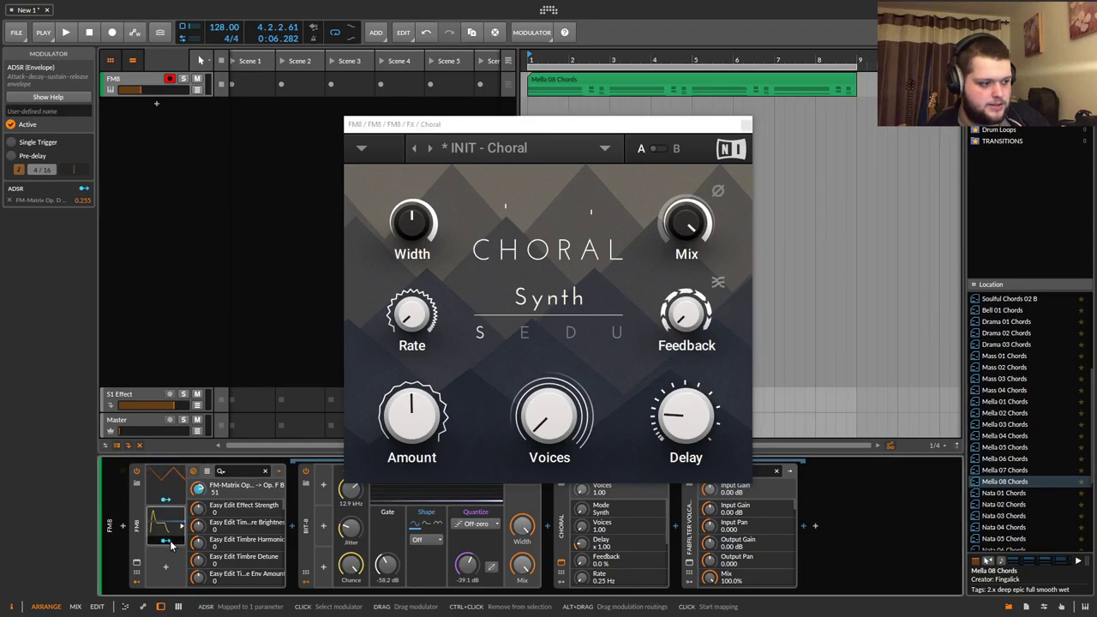
pyautogui.moveTo(617, 127); pyautogui.dragTo(831, 44)
pyautogui.moveTo(583, 491); pyautogui.dragTo(583, 480)
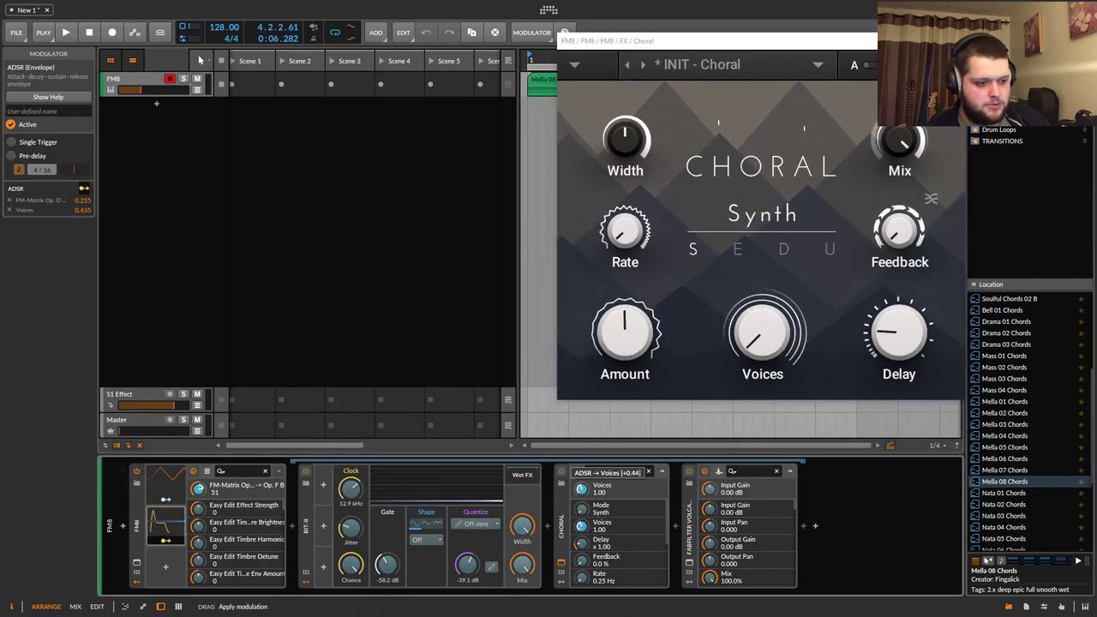
# Start playback and modulate Bit-8's quantize amount by 28.80 and its clock frequency by 25.82 with the same ADSR.
pyautogui.press('space')
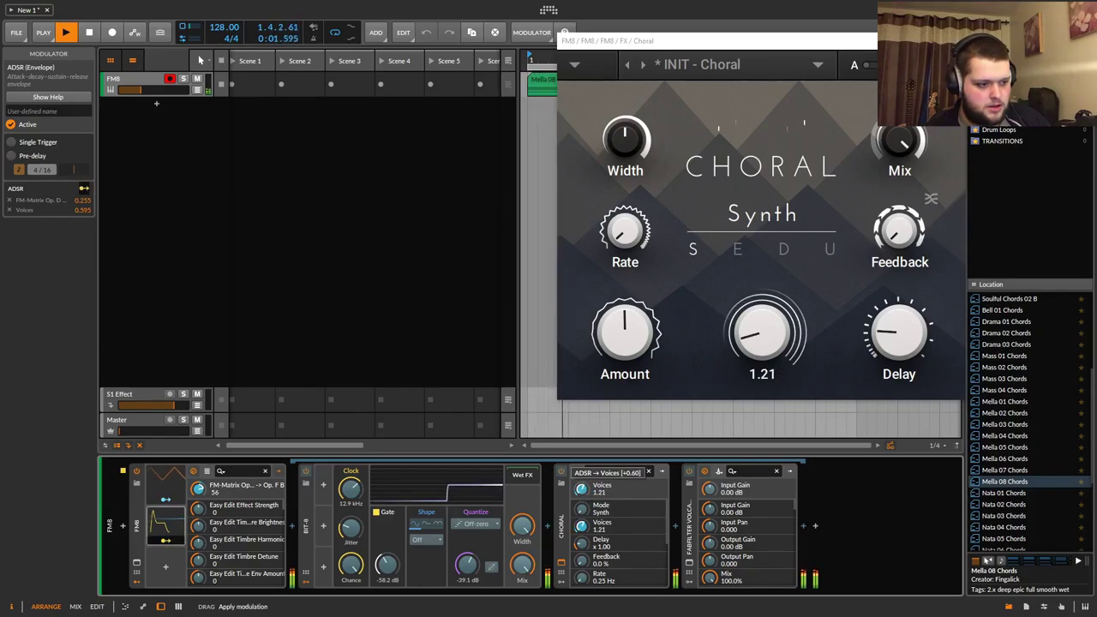
pyautogui.moveTo(467, 568); pyautogui.dragTo(467, 562)
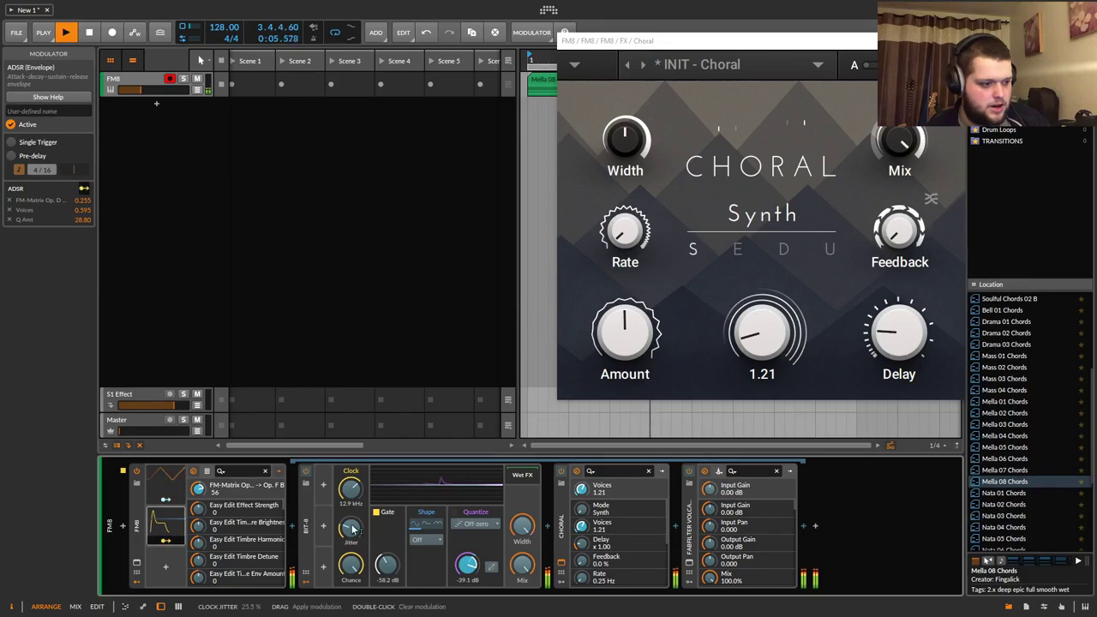
pyautogui.moveTo(350, 491); pyautogui.dragTo(351, 489)
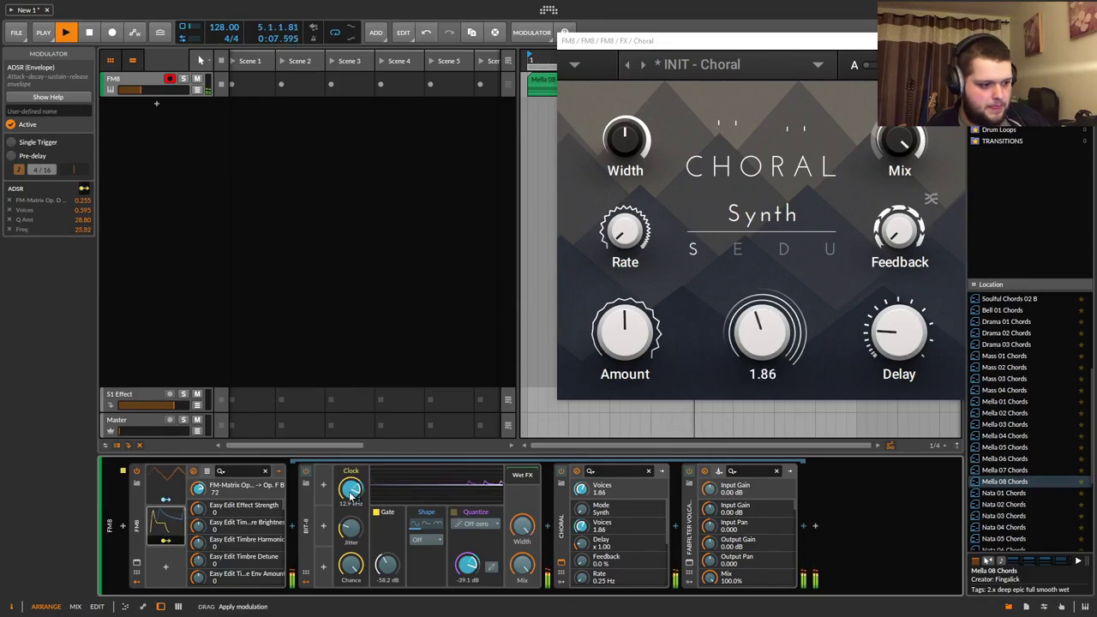
# Open Volcano 2 and lower its Filter 1 frequency to 206 Hz.
pyautogui.click(690, 563)
pyautogui.click(691, 564)
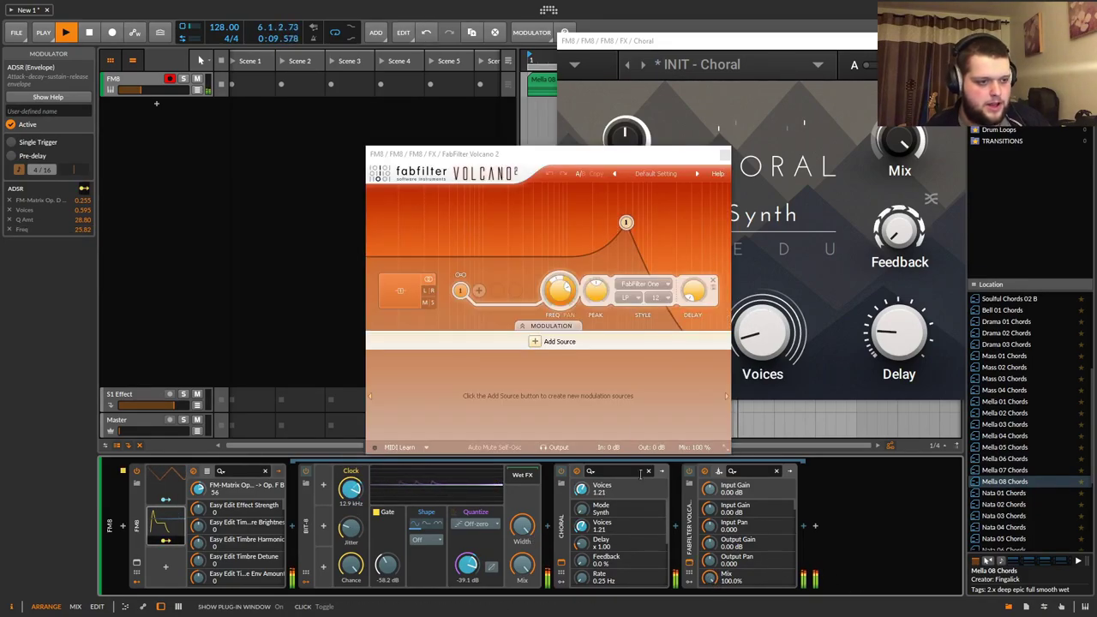
pyautogui.click(559, 290)
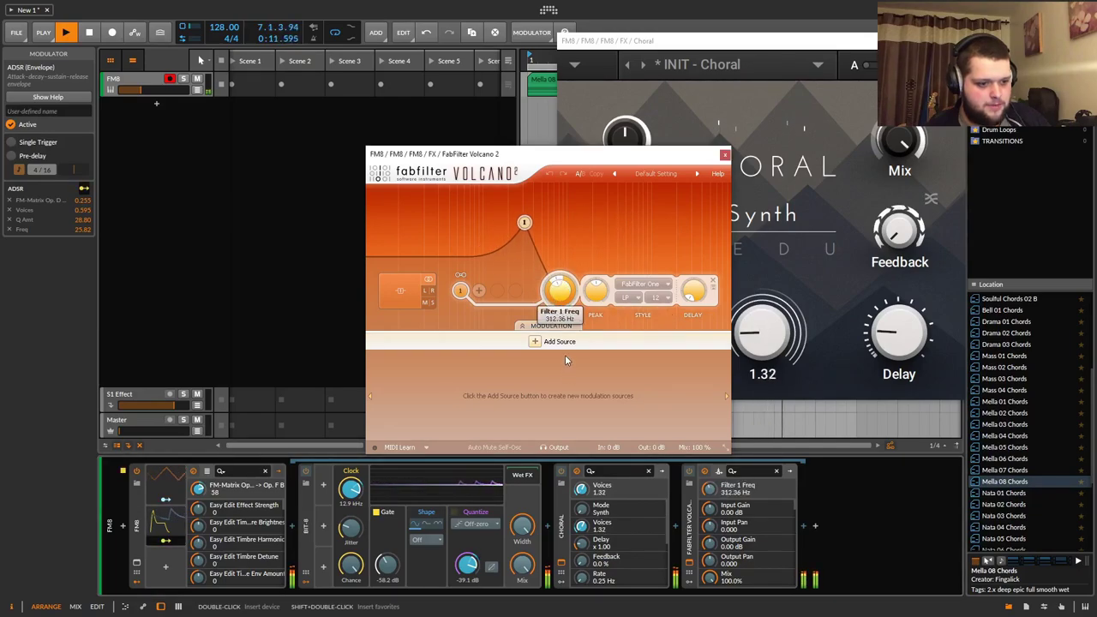
# Add a second ADSR modulator to FM8 and modulate Volcano 2's Filter 1 frequency with it by 0.430.
pyautogui.click(165, 567)
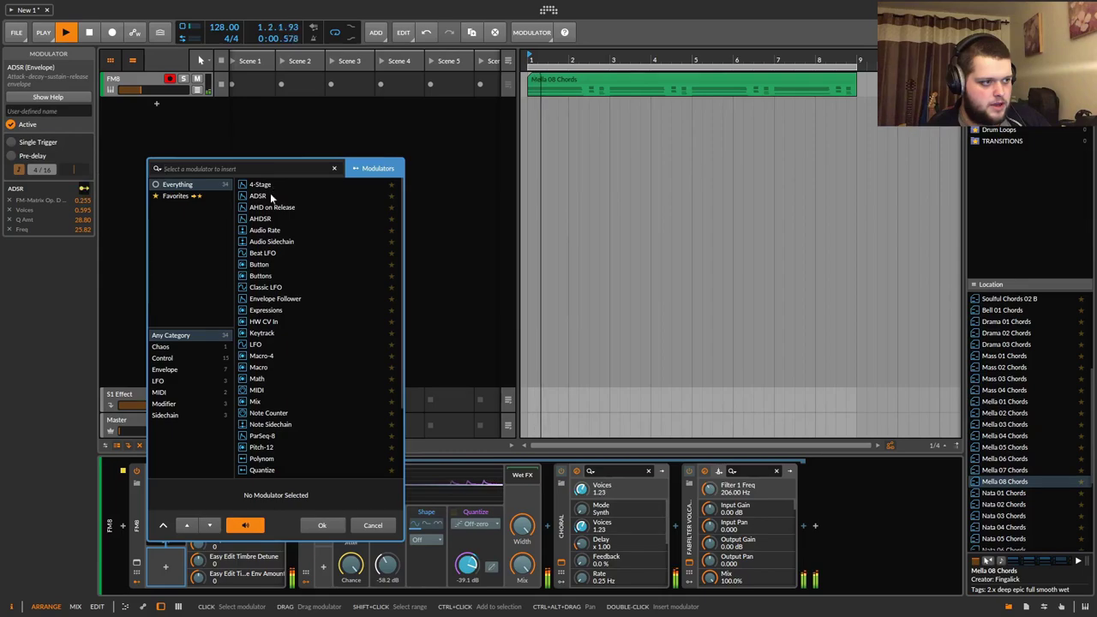
pyautogui.click(258, 195)
pyautogui.click(322, 525)
pyautogui.click(164, 583)
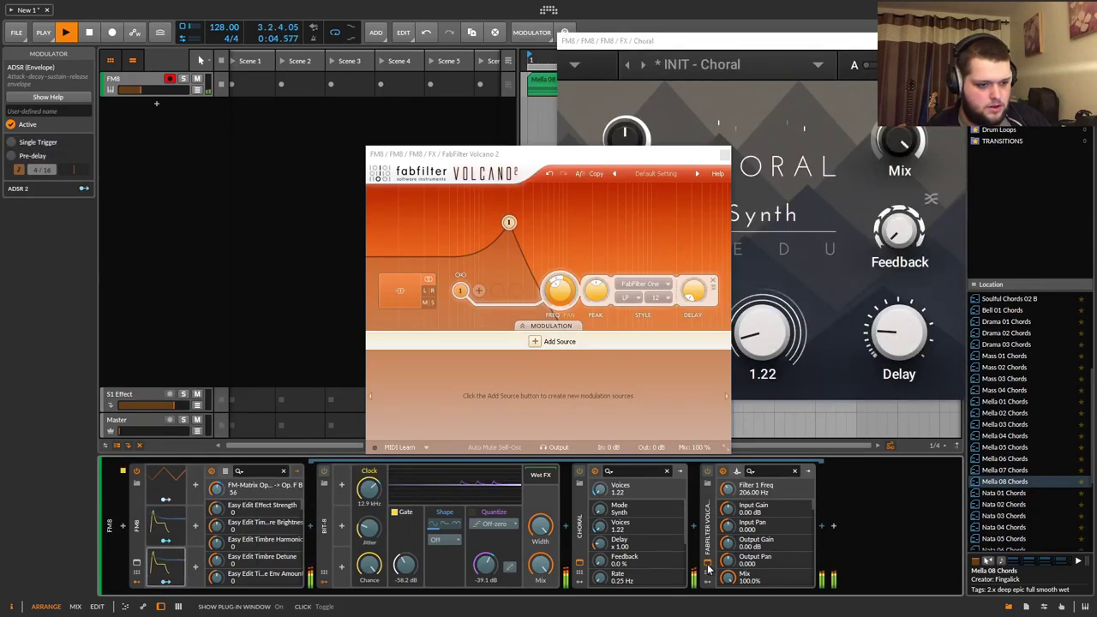
pyautogui.moveTo(726, 488); pyautogui.dragTo(726, 471)
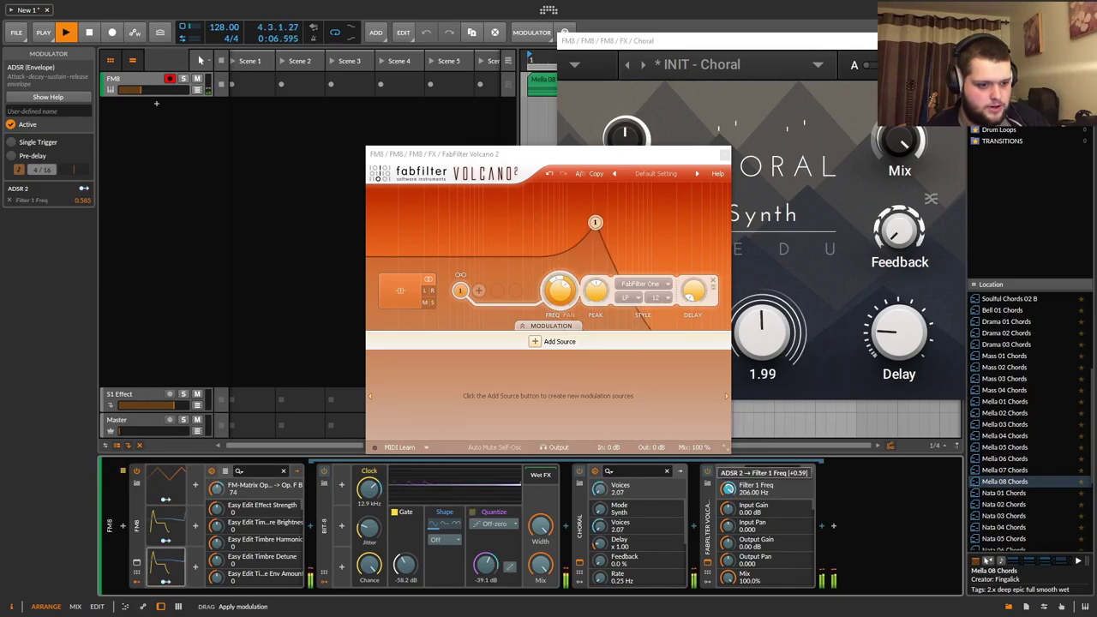
# Expand the ADSR 2 envelope, lengthen its attack and decay, and bring its sustain down to zero.
pyautogui.click(172, 567)
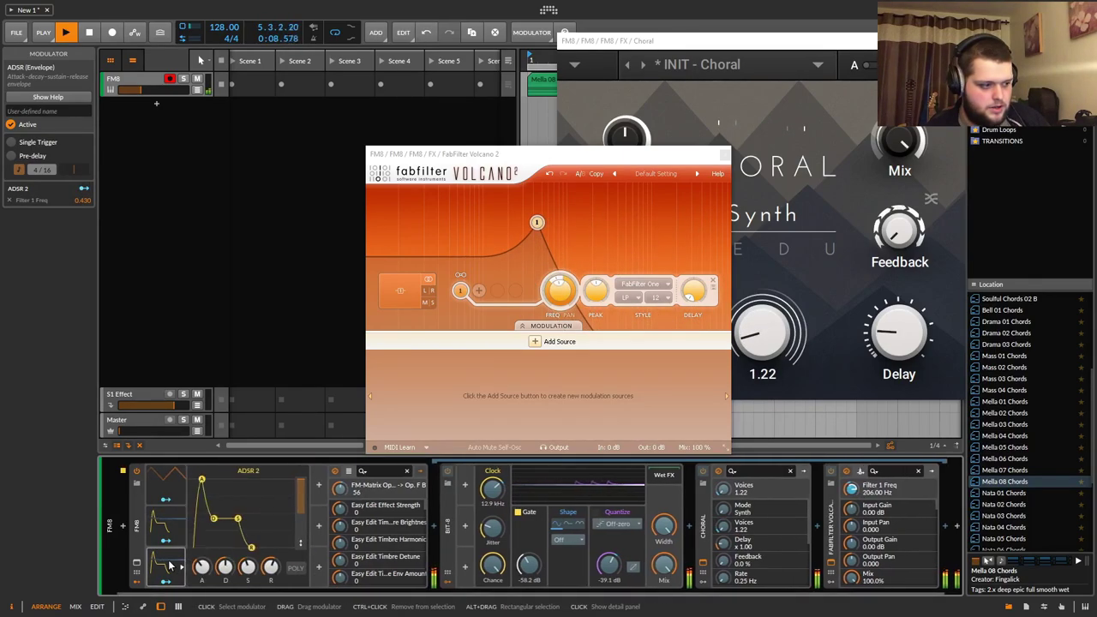
pyautogui.click(205, 545)
pyautogui.moveTo(203, 568); pyautogui.dragTo(248, 600)
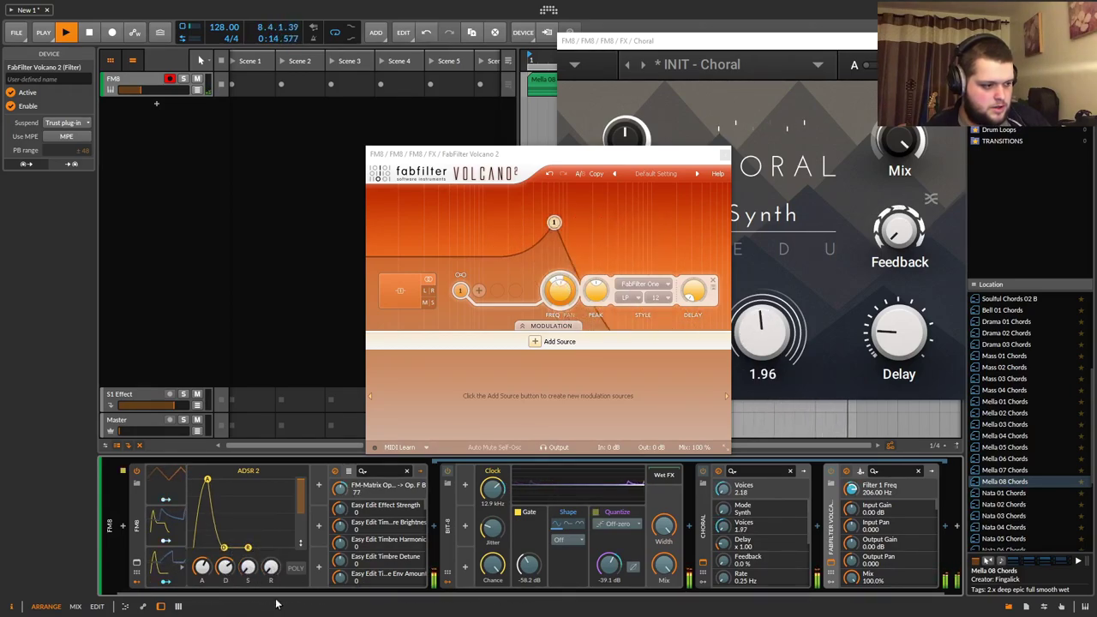
pyautogui.moveTo(202, 568); pyautogui.dragTo(202, 553)
pyautogui.moveTo(225, 568); pyautogui.dragTo(225, 554)
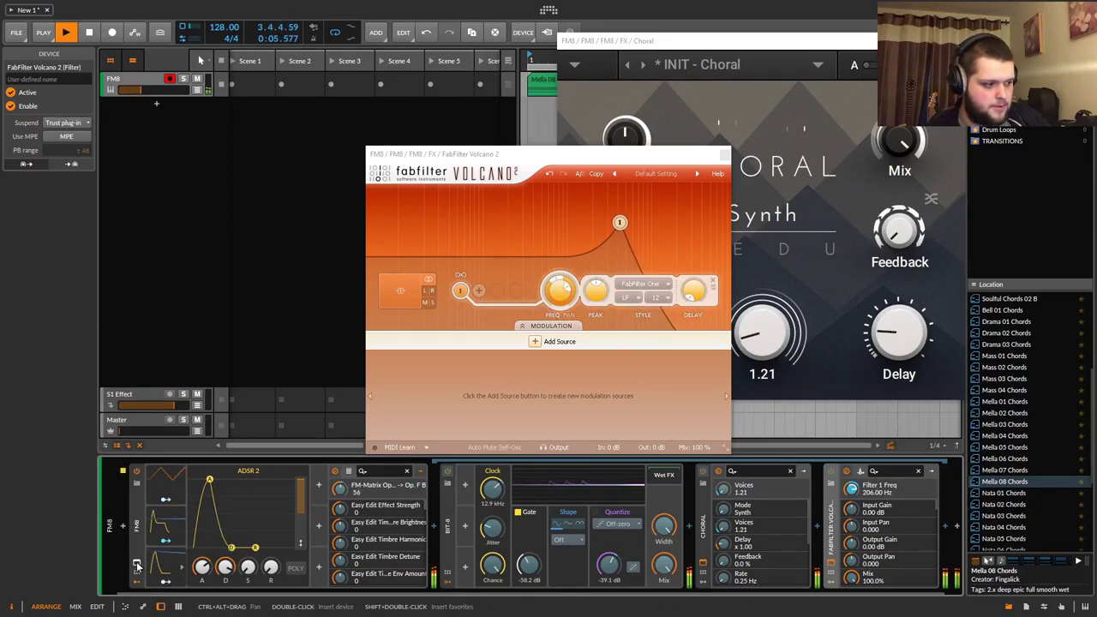
# Enable the Phaser in FM8's effects with Dry/Wet at 100, Rate at 0 and Notches at 3.
pyautogui.click(335, 470)
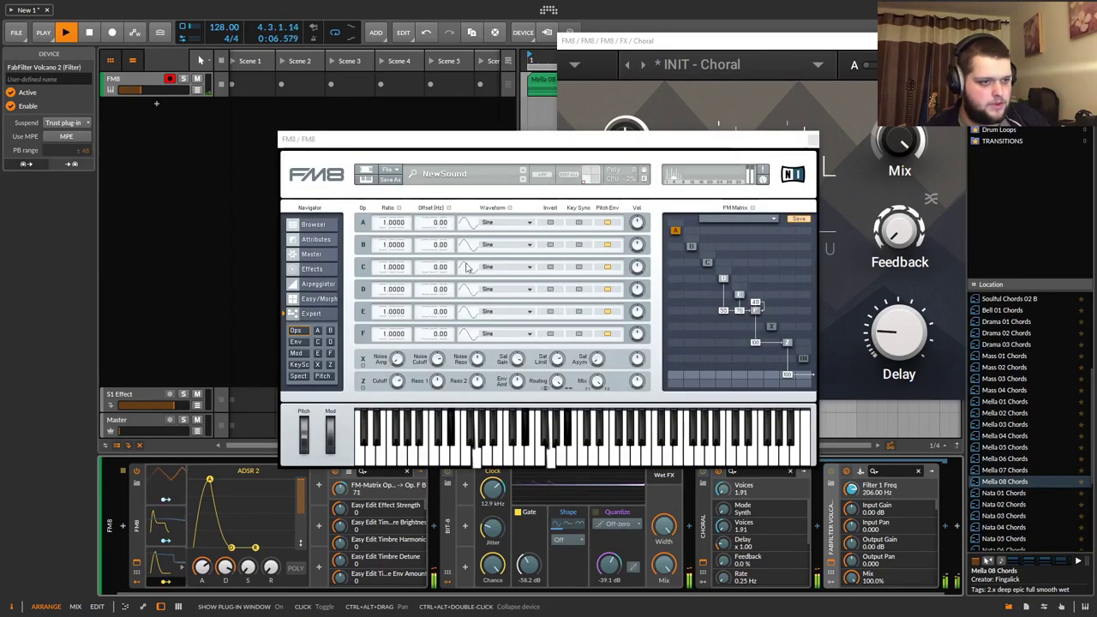
pyautogui.click(311, 269)
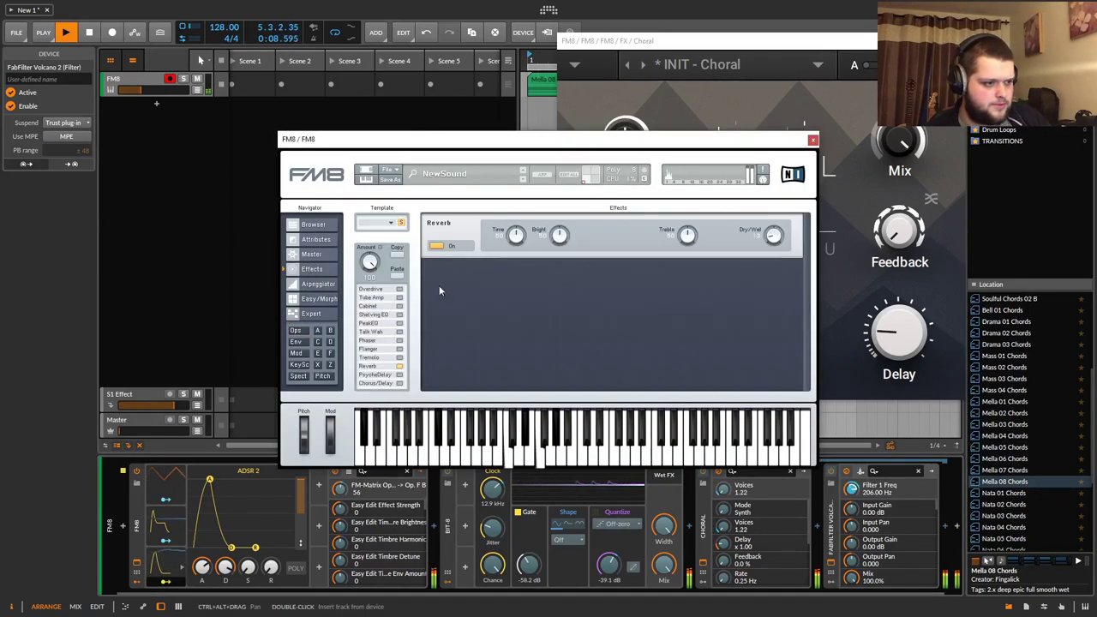
pyautogui.click(399, 341)
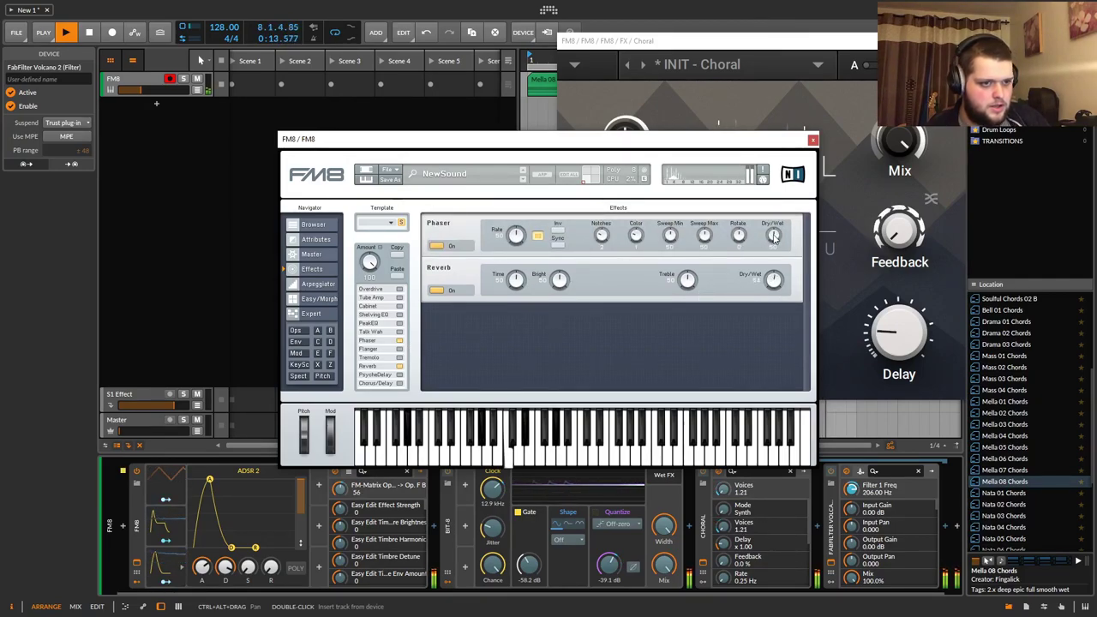
pyautogui.moveTo(773, 238); pyautogui.dragTo(774, 206)
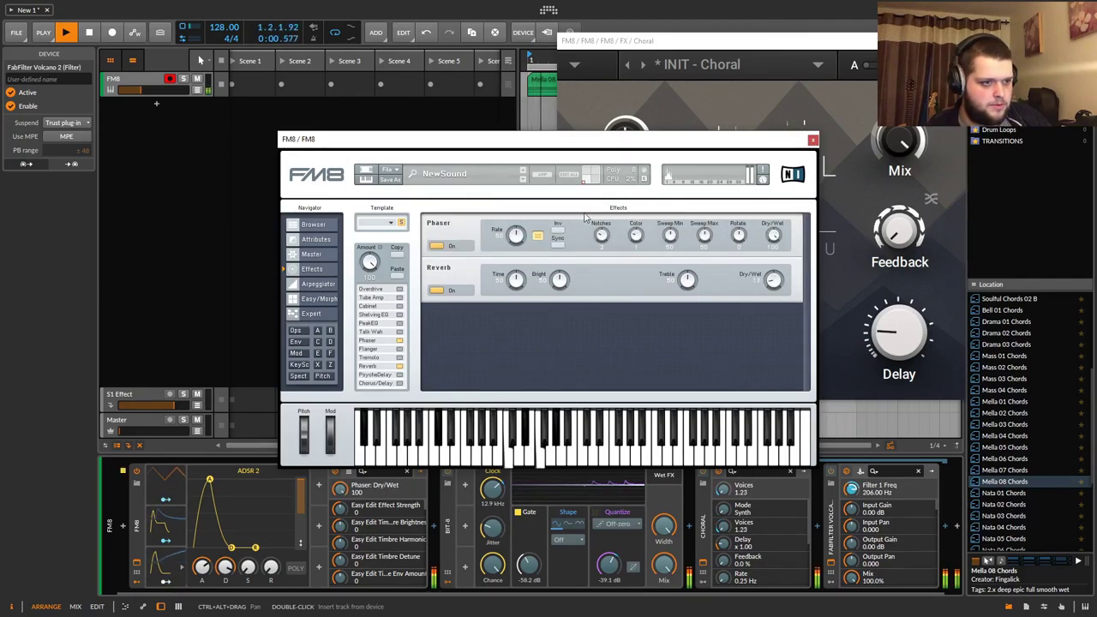
pyautogui.click(536, 238)
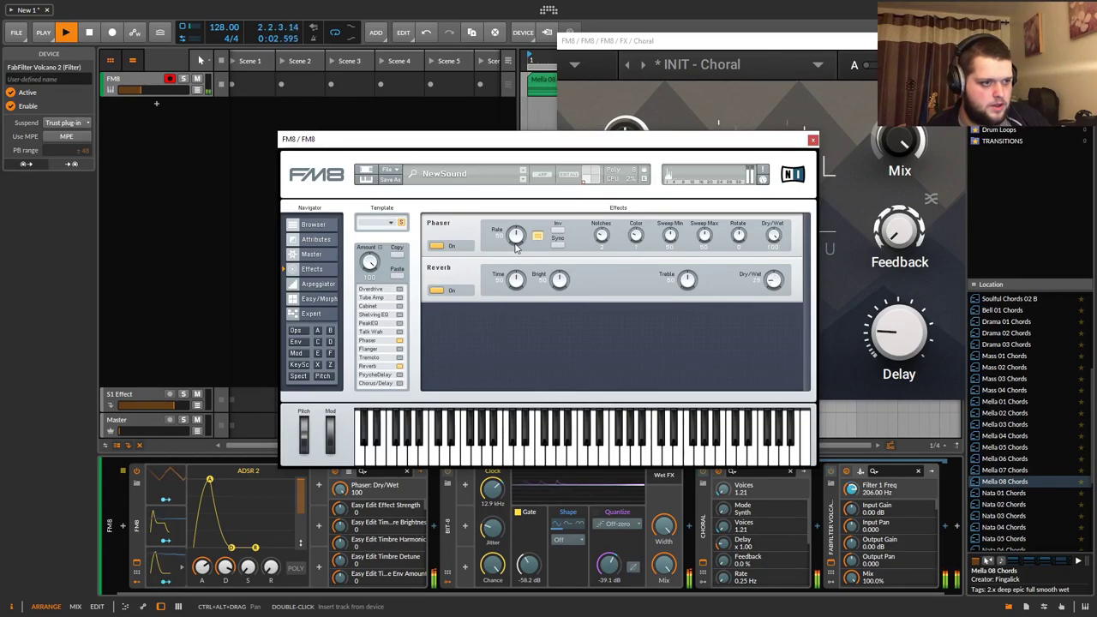
pyautogui.moveTo(604, 250); pyautogui.dragTo(605, 213)
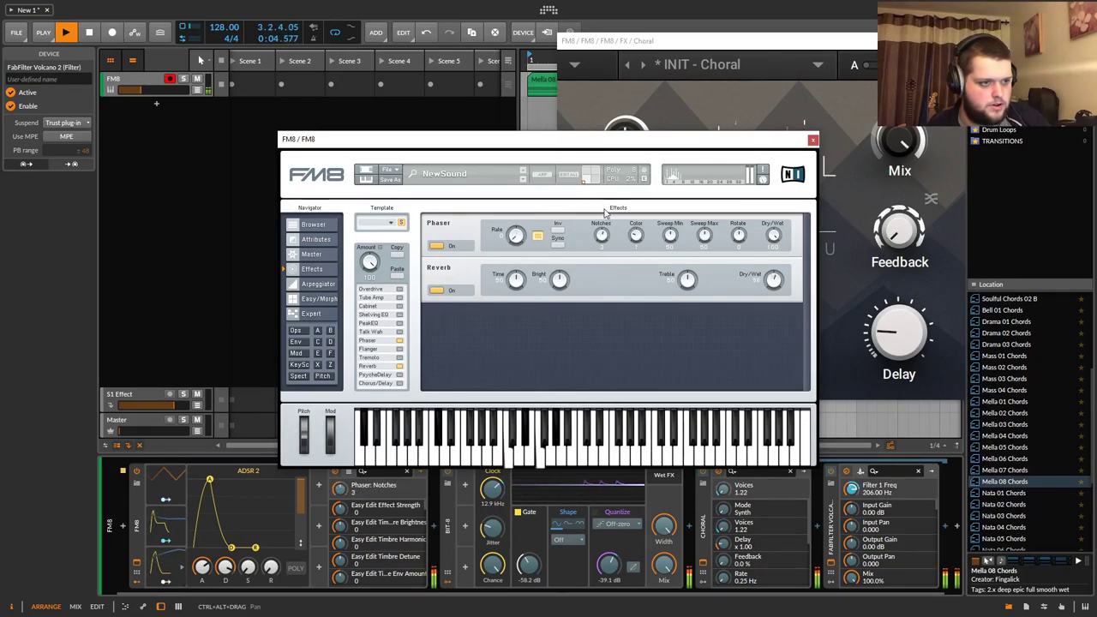
# Set the Phaser's Sweep Minimum to 71 and modulate it with ADSR 2 by -0.650.
pyautogui.moveTo(671, 244); pyautogui.dragTo(673, 234)
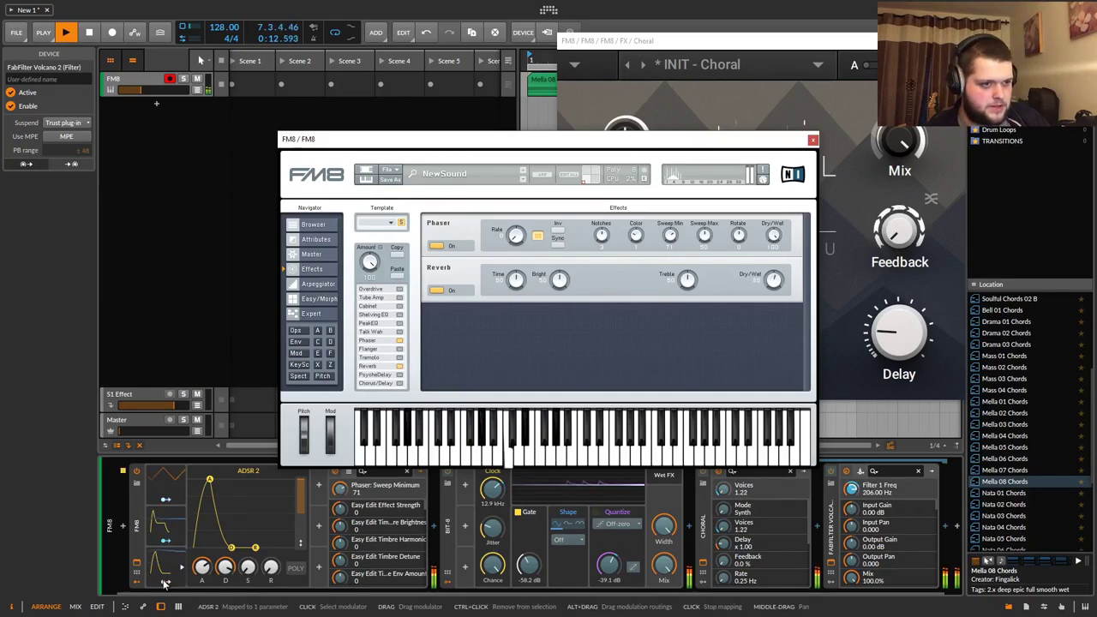
pyautogui.moveTo(535, 144); pyautogui.dragTo(695, 57)
pyautogui.moveTo(340, 489); pyautogui.dragTo(339, 514)
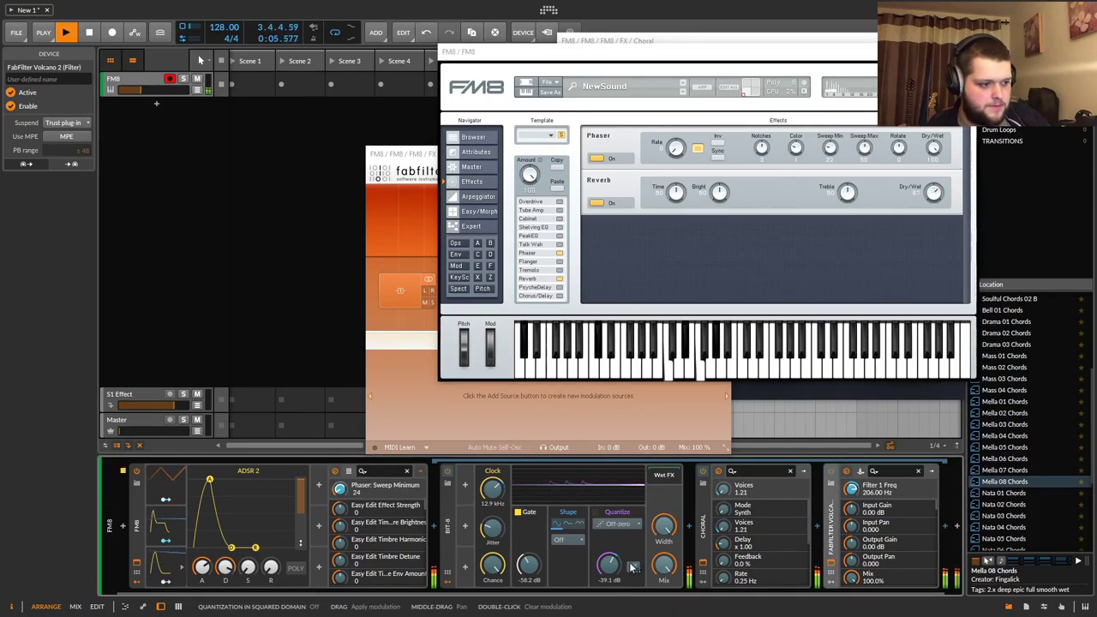
# Close the FM8, Choral and Volcano 2 windows and stop playback.
pyautogui.click(966, 52)
pyautogui.click(957, 41)
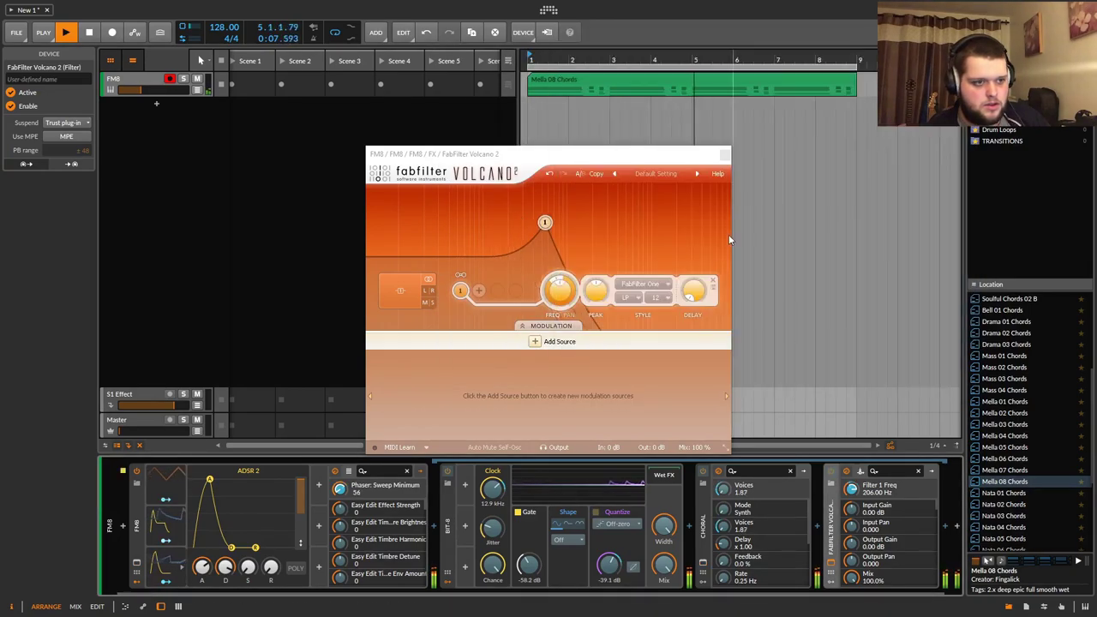
pyautogui.click(724, 156)
pyautogui.press('space')
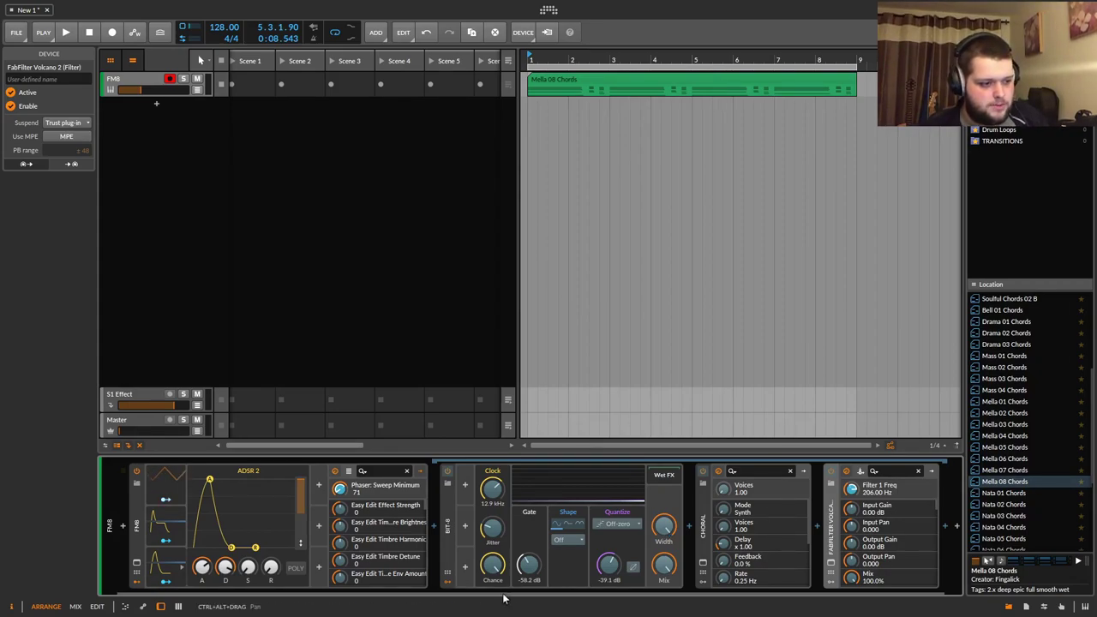
# Start saving the FM8 device as a library preset and name it "cool synth 69.2".
pyautogui.click(161, 579)
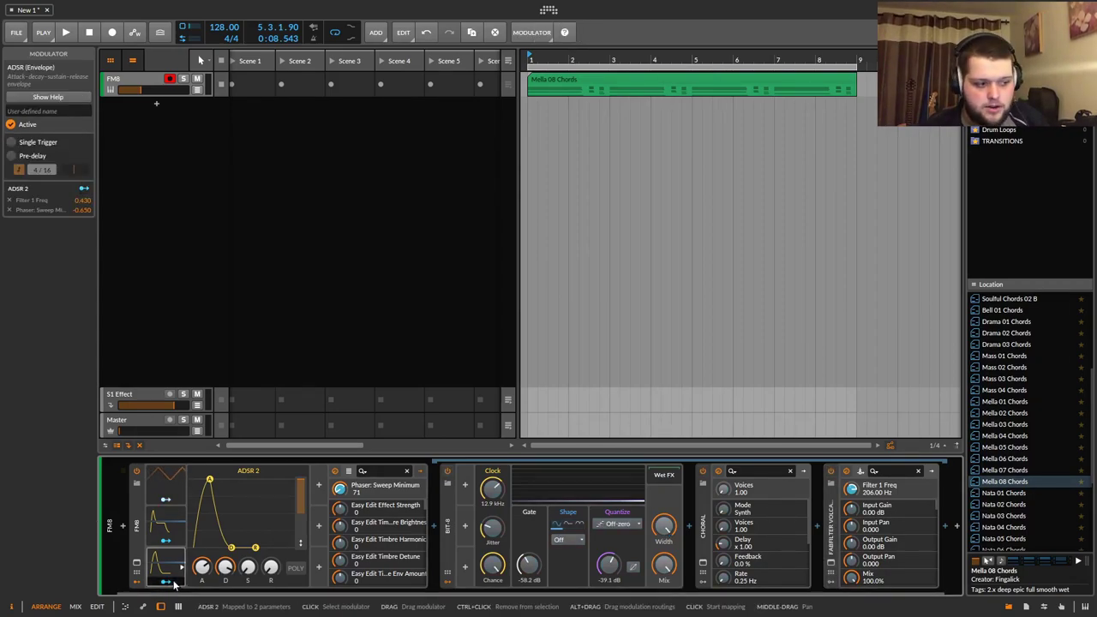
pyautogui.rightClick(134, 536)
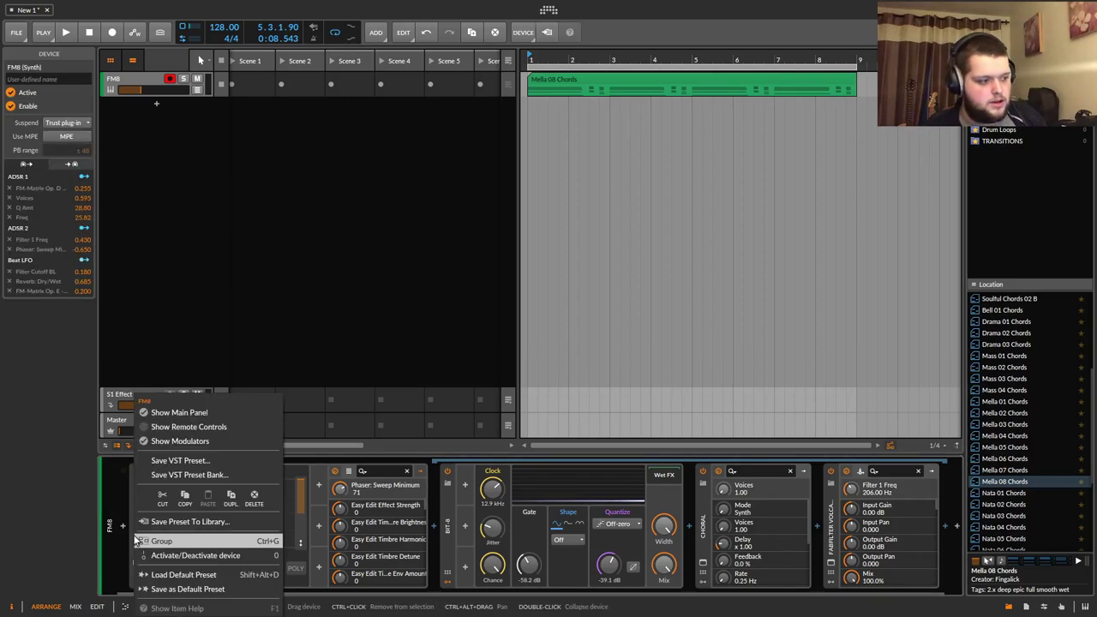
pyautogui.click(190, 521)
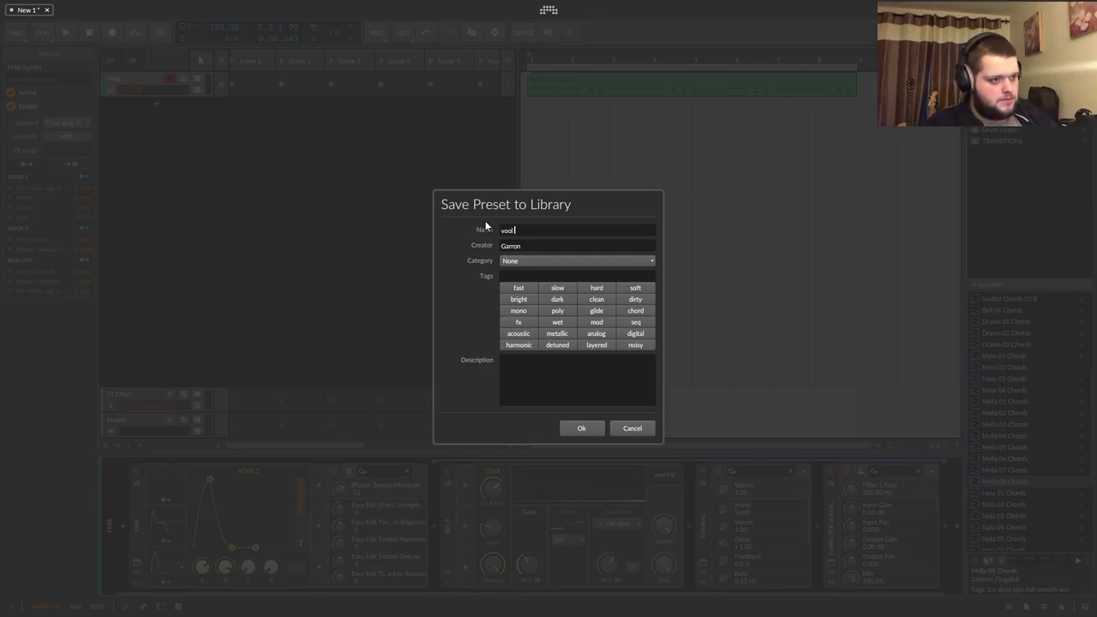
pyautogui.write('cool synth 69')
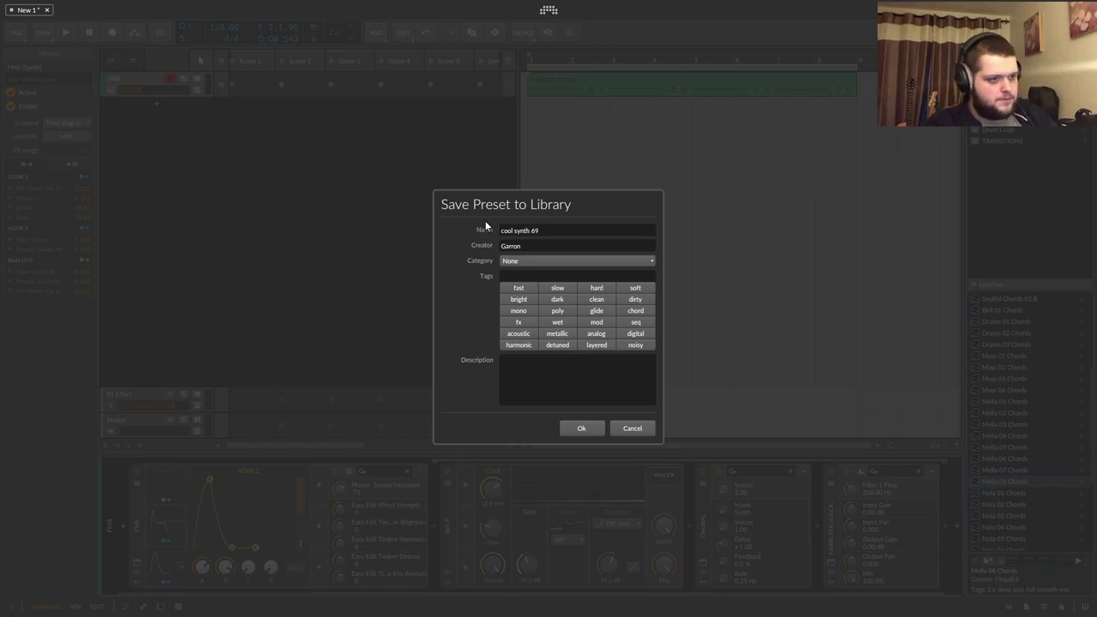
pyautogui.write('.2')
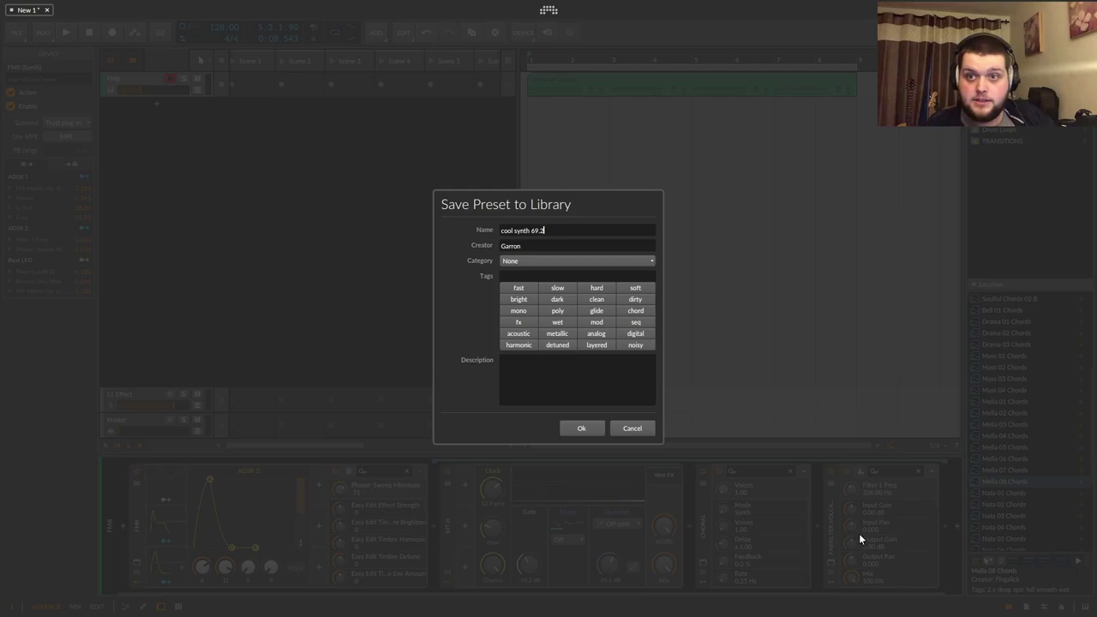
# Tag the preset as slow, hard, soft, fast, bright, mono, poly, glide, mod, seq, digital and noisy.
pyautogui.click(598, 289)
pyautogui.click(635, 289)
pyautogui.click(519, 289)
pyautogui.click(522, 290)
pyautogui.click(519, 300)
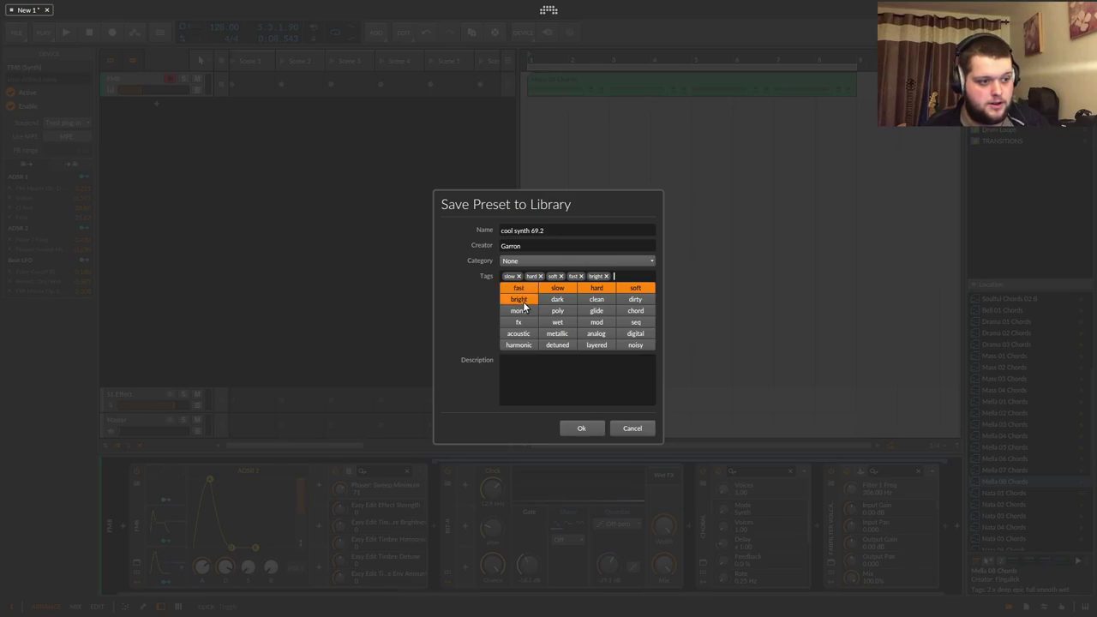
pyautogui.click(519, 311)
pyautogui.click(558, 311)
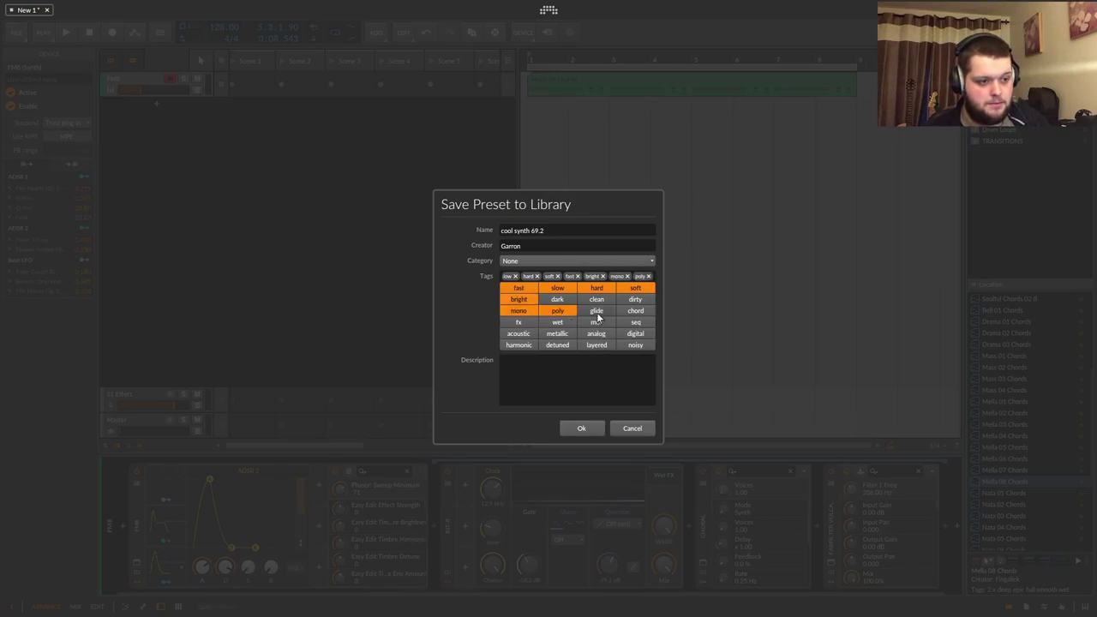
pyautogui.click(597, 312)
pyautogui.click(597, 323)
pyautogui.click(635, 323)
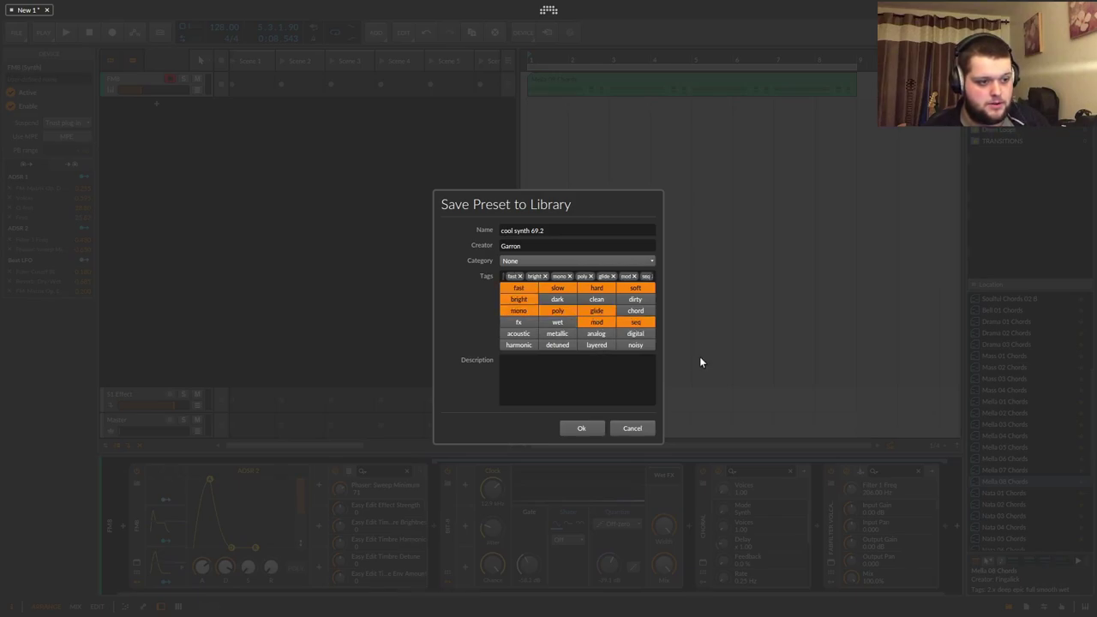
pyautogui.click(647, 334)
pyautogui.click(646, 346)
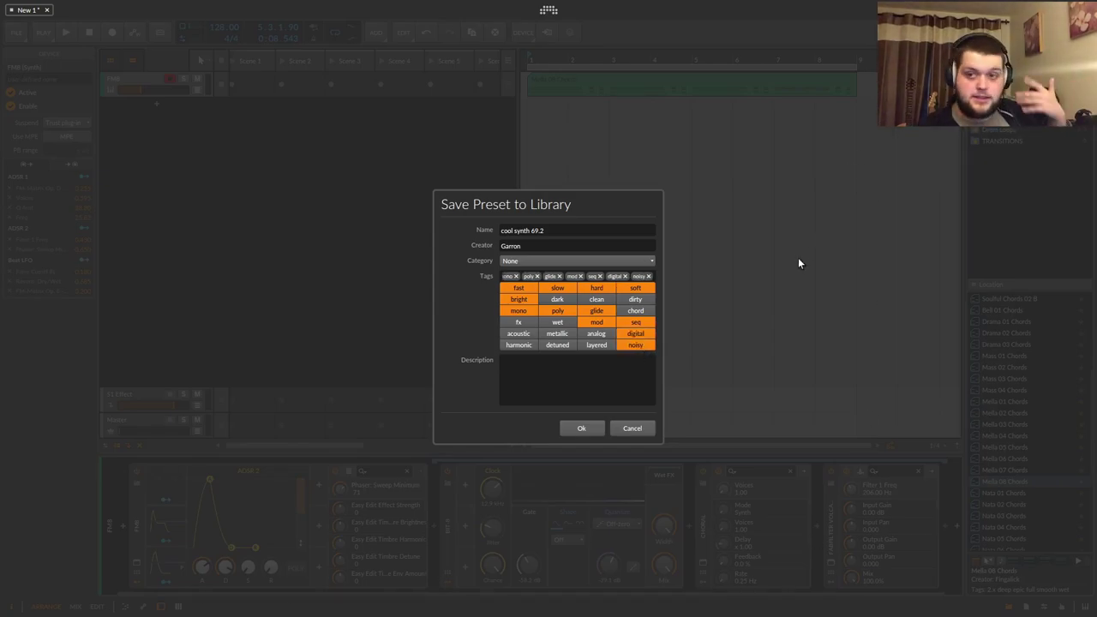
# Replace the preset's poly, glide, mod, seq, digital and noisy tags with a custom tag 69 and save it to the library.
pyautogui.click(650, 276)
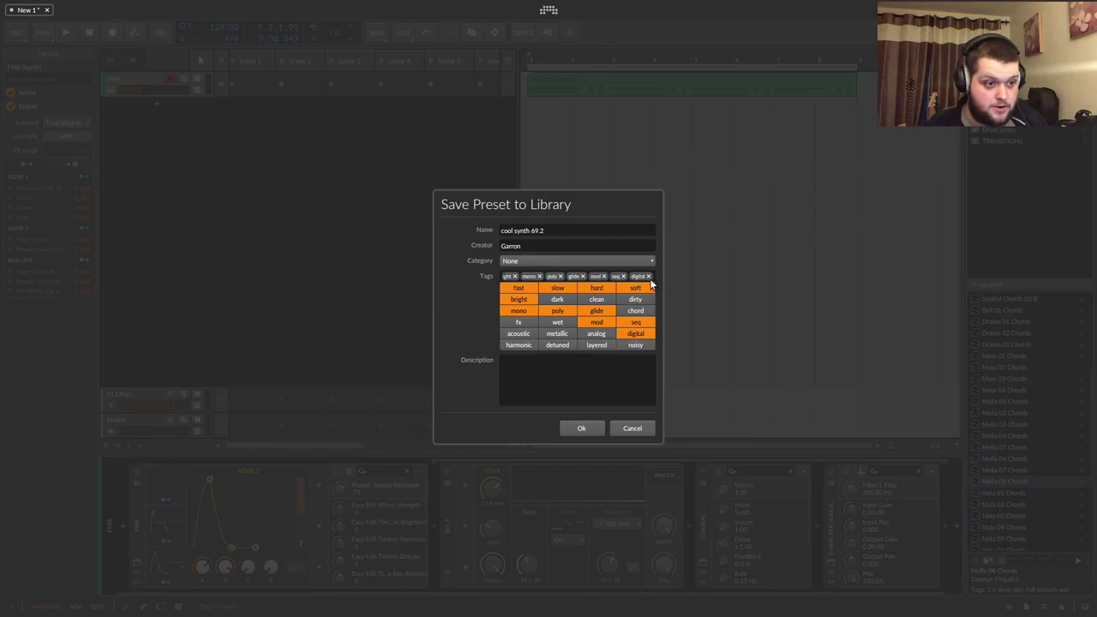
pyautogui.click(649, 276)
pyautogui.click(650, 276)
pyautogui.click(649, 276)
pyautogui.click(649, 276)
pyautogui.click(648, 276)
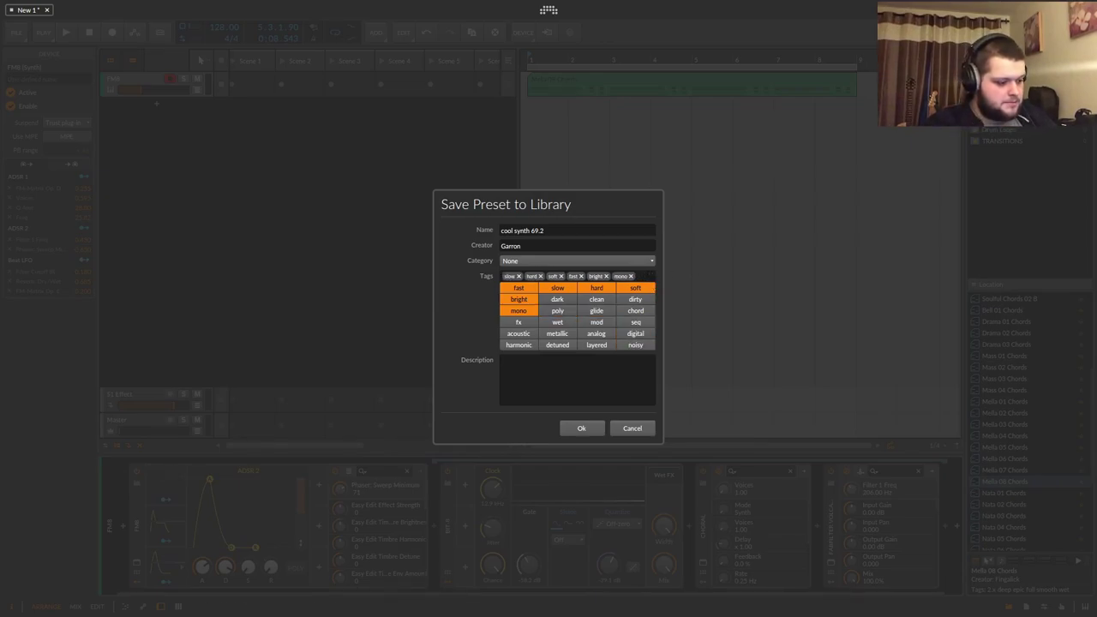
pyautogui.write('69')
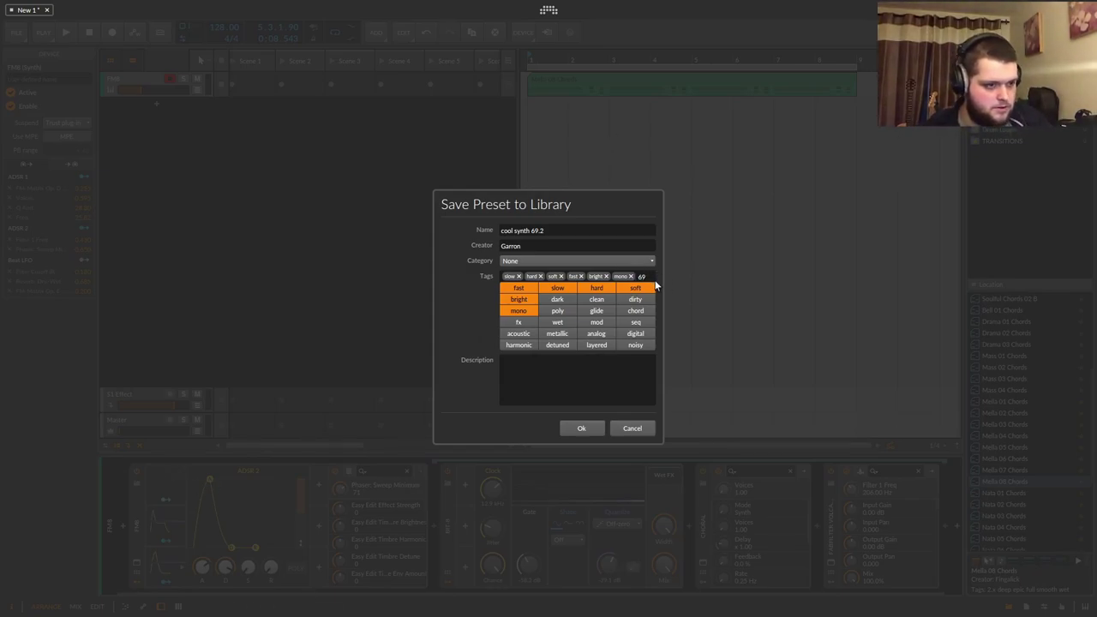
pyautogui.click(583, 428)
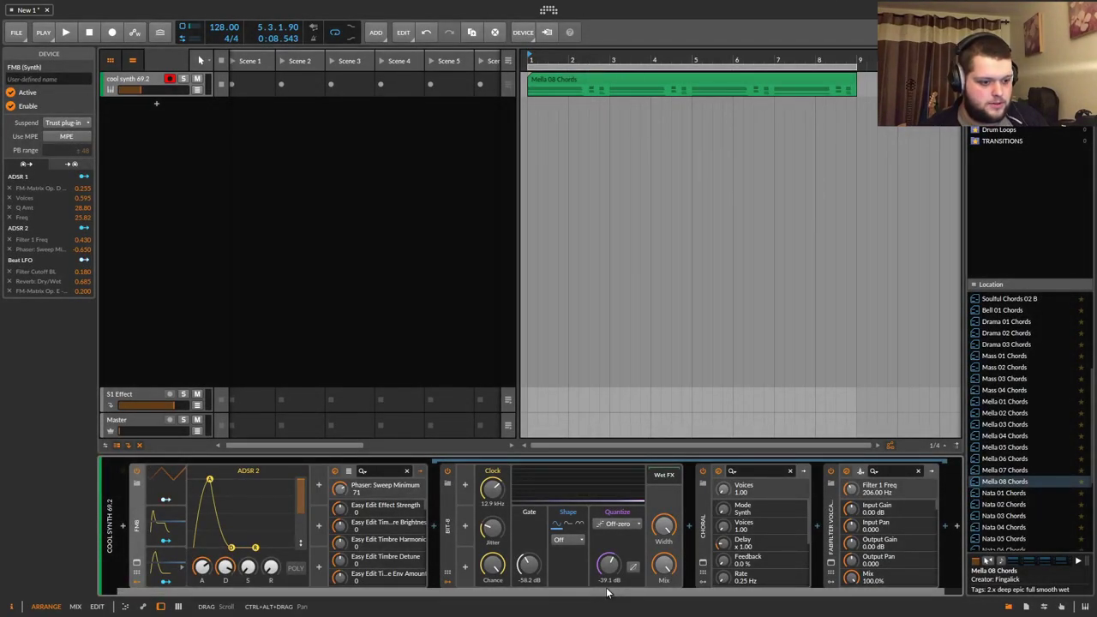
# Filter the library presets by tag 69 and its creator, and insert "cool synth 69.2" at the end of the device chain.
pyautogui.moveTo(609, 593); pyautogui.dragTo(686, 591)
pyautogui.click(939, 526)
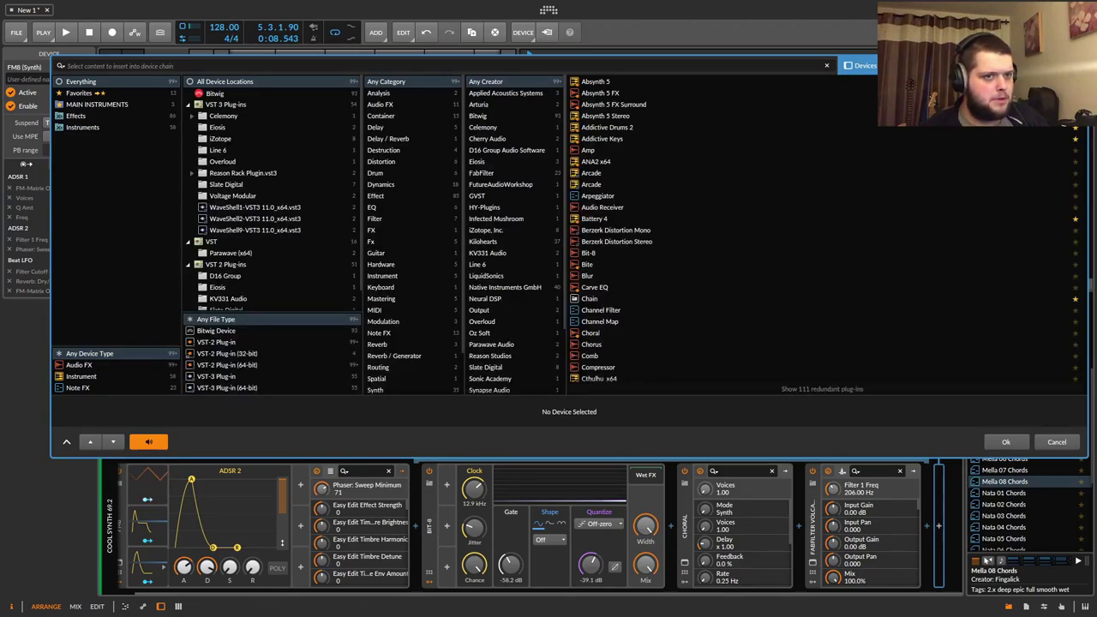
pyautogui.click(910, 66)
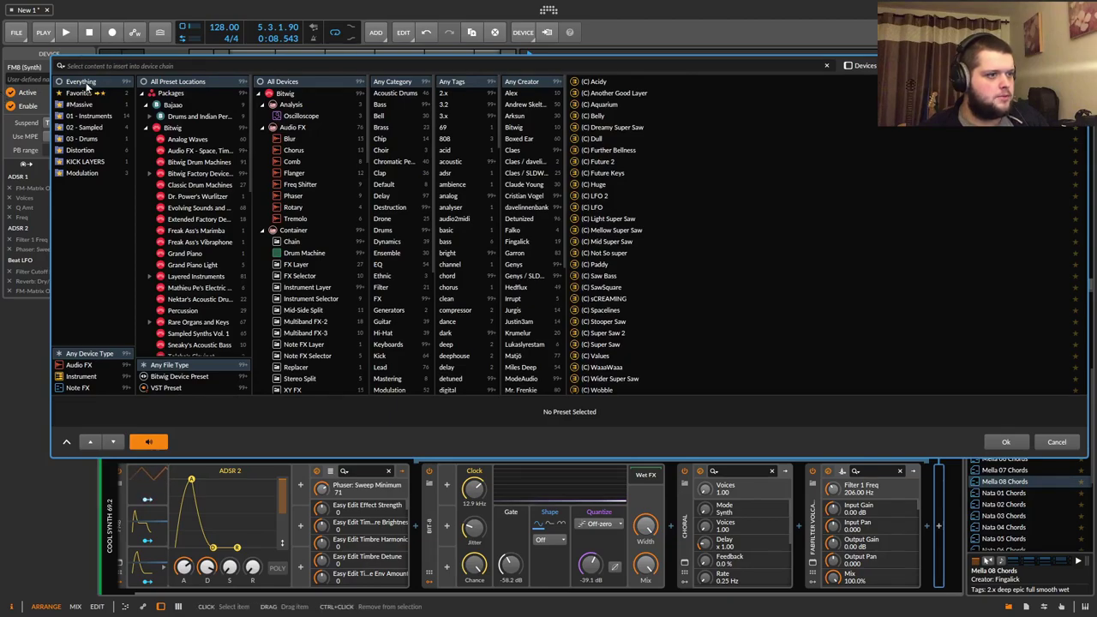
pyautogui.click(81, 83)
pyautogui.click(447, 127)
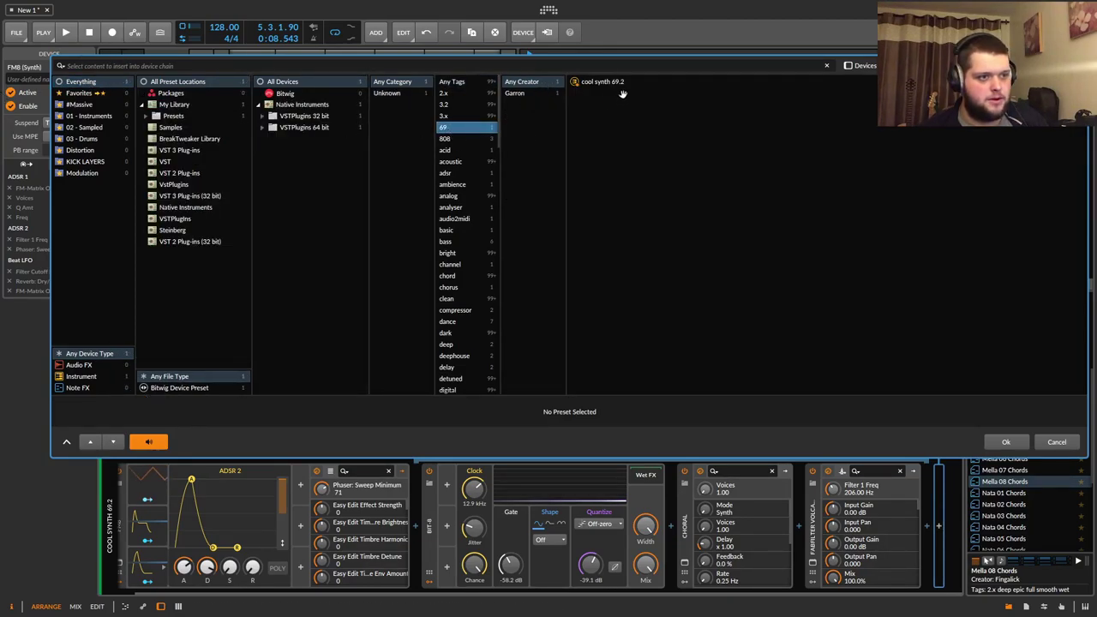
pyautogui.click(525, 92)
pyautogui.click(600, 83)
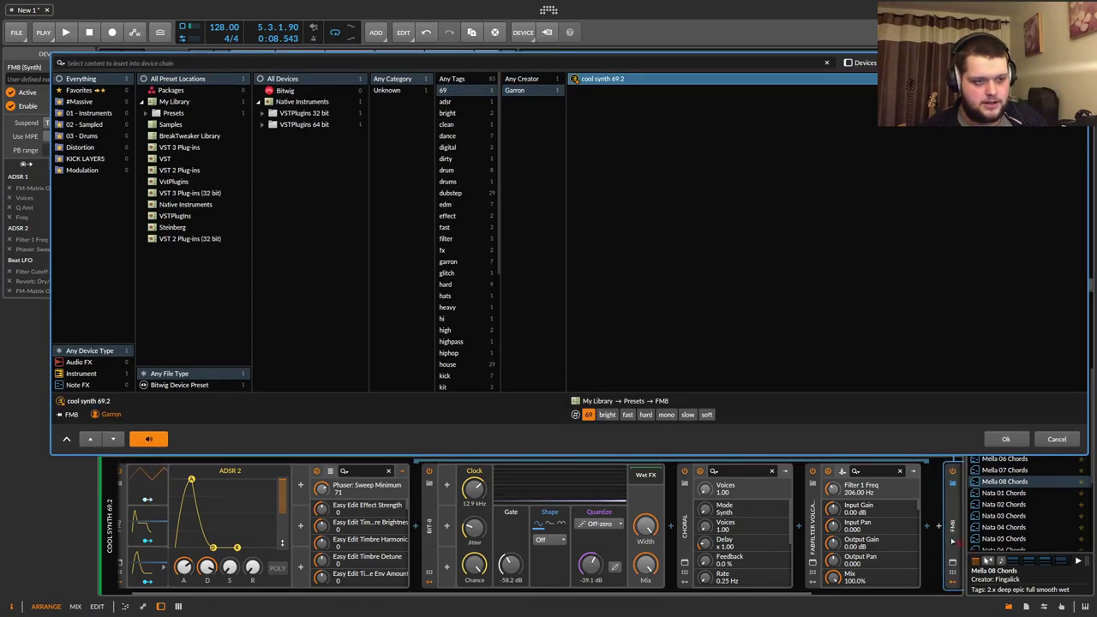
pyautogui.click(1005, 439)
# Close the FM8 plug-in windows and delete all devices from the instrument track's chain.
pyautogui.hscroll(3, 656, 591)
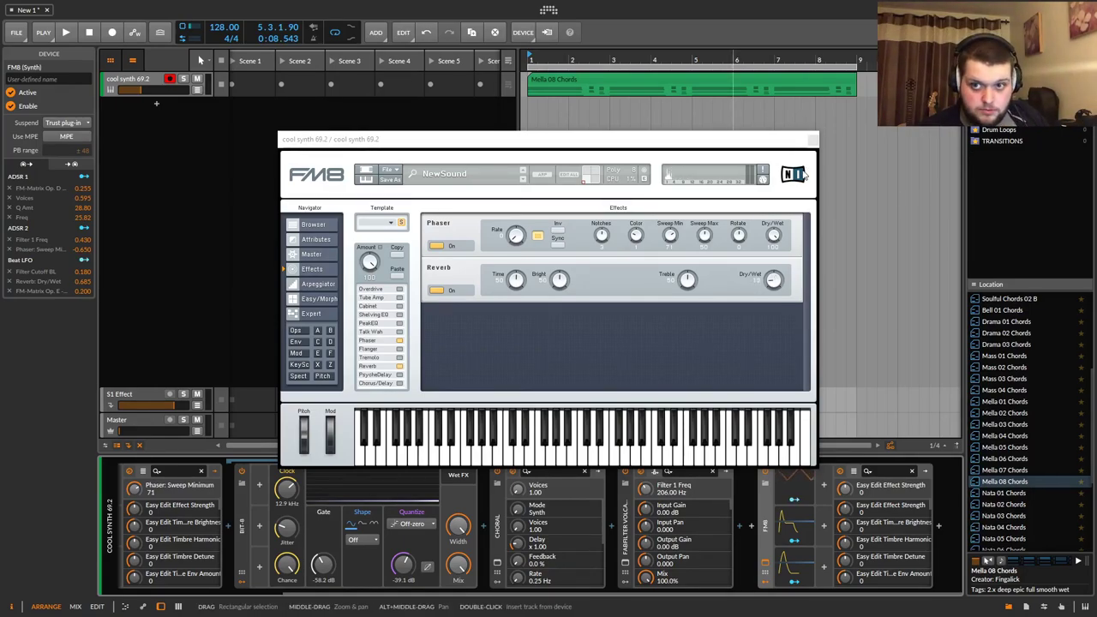
pyautogui.click(814, 142)
pyautogui.click(815, 142)
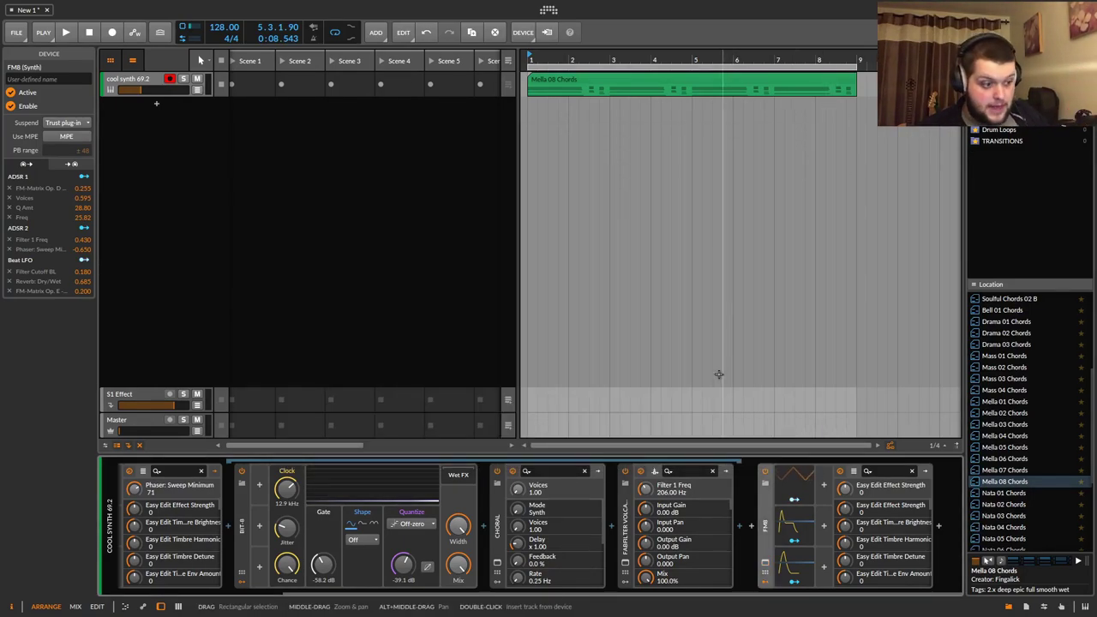
pyautogui.hscroll(-3, 584, 600)
pyautogui.hscroll(-1, 585, 600)
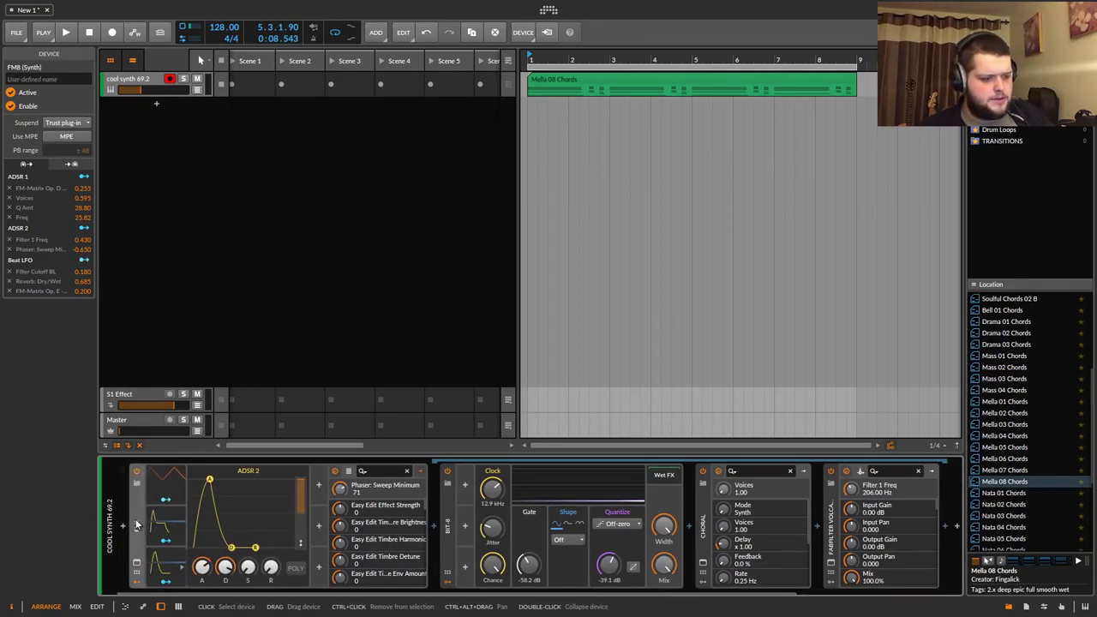
pyautogui.press('Delete')
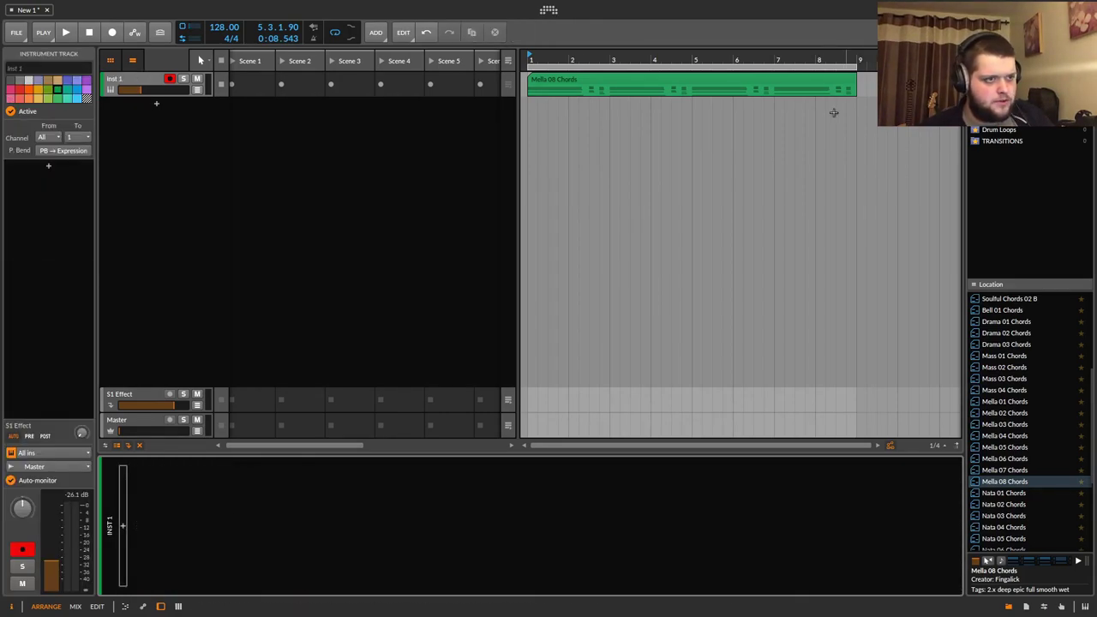
# Examine the Mella 08 Chords clip's notes, selecting the long chord at bar 3, and return to the Inst 1 track's device chain.
pyautogui.click(717, 87)
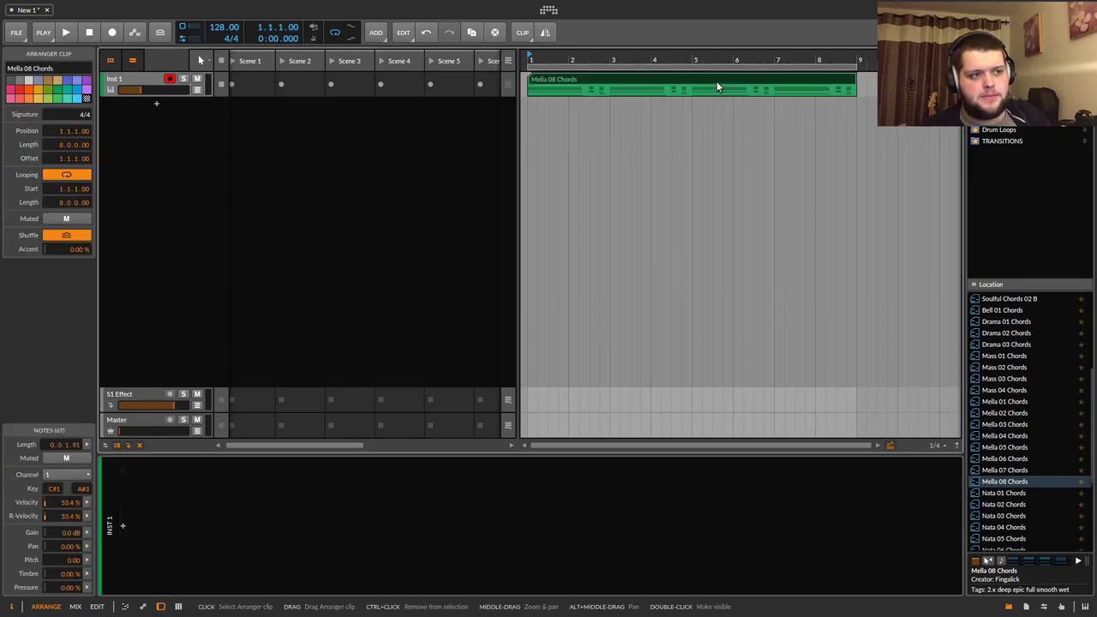
pyautogui.doubleClick(716, 81)
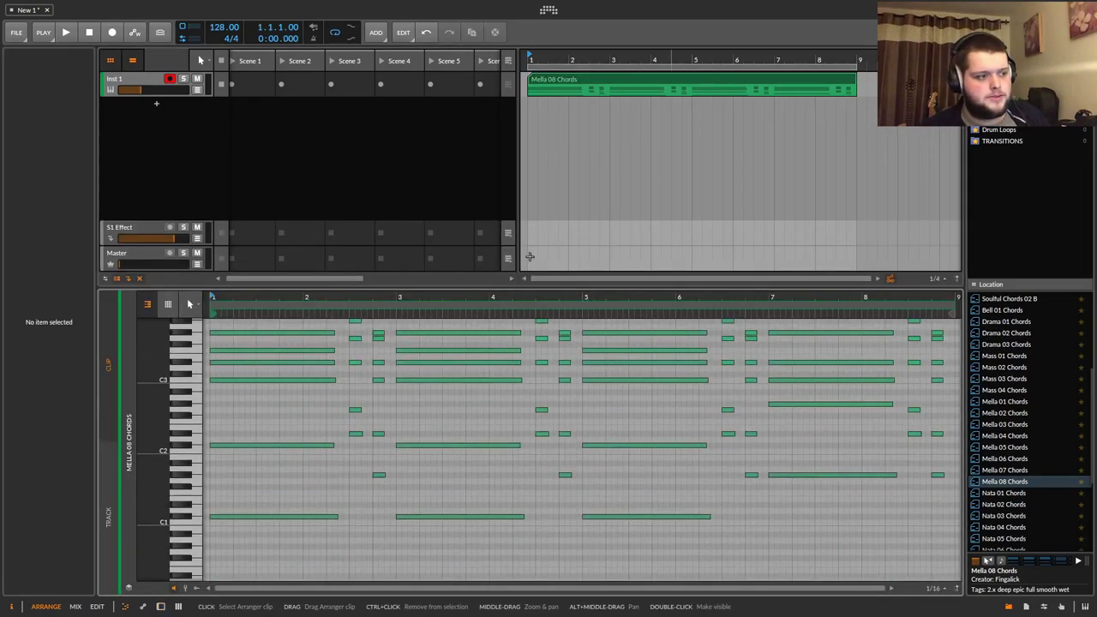
pyautogui.scroll(2, 339, 391)
pyautogui.moveTo(451, 395); pyautogui.dragTo(512, 607)
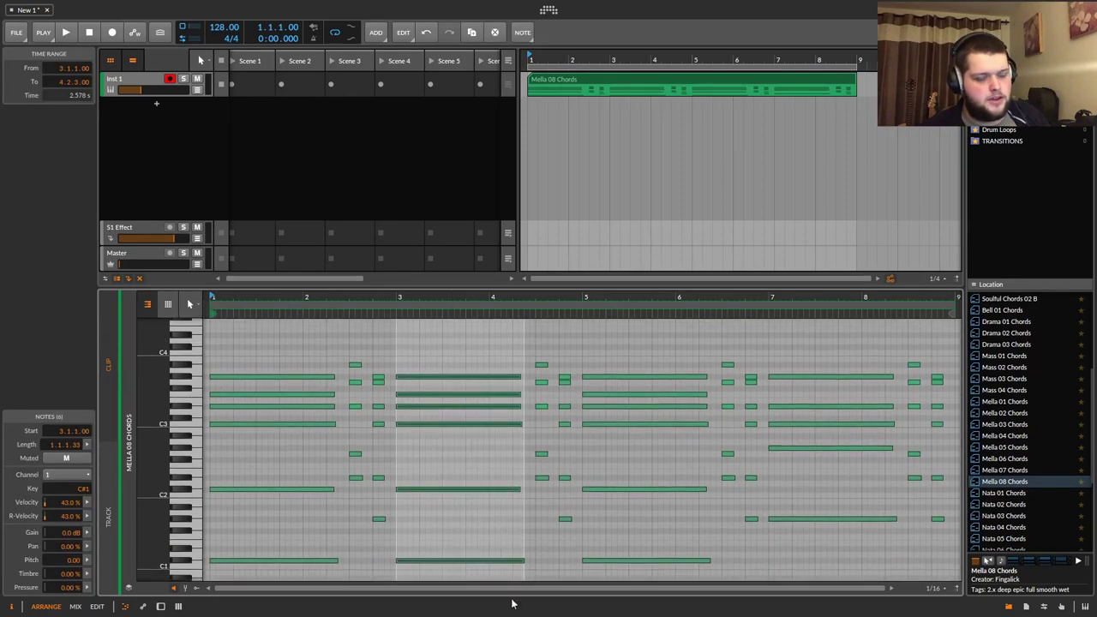
pyautogui.click(698, 76)
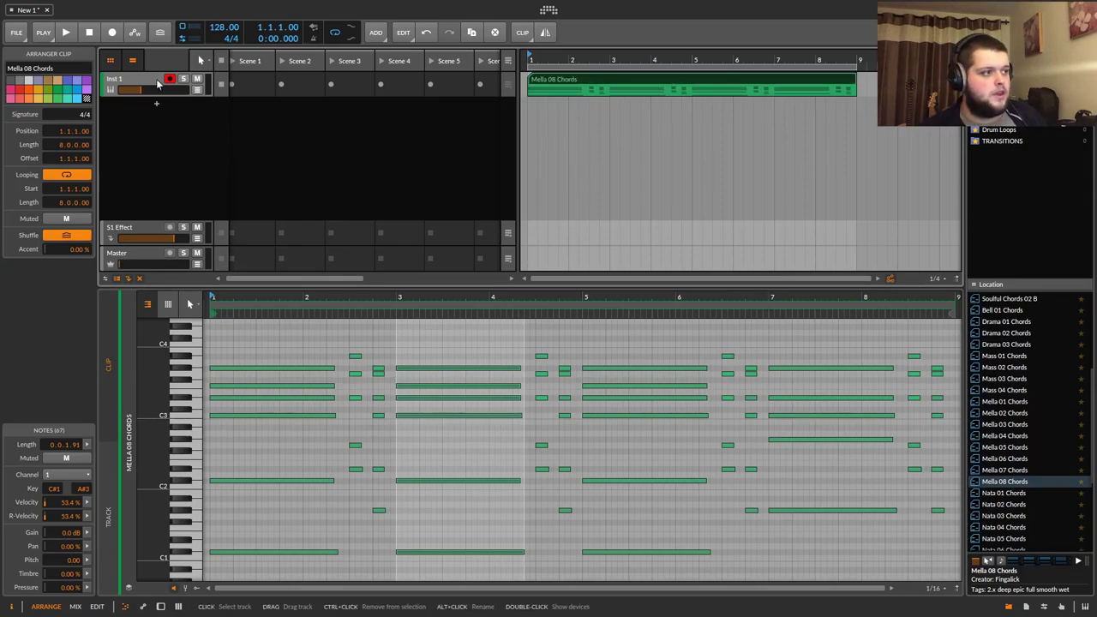
pyautogui.doubleClick(112, 81)
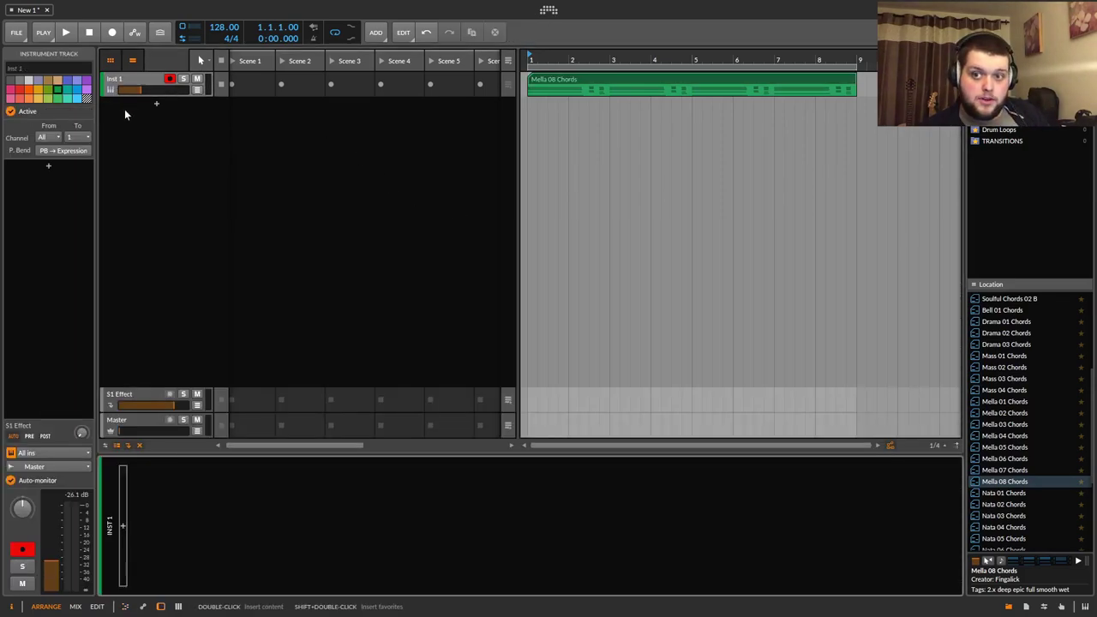
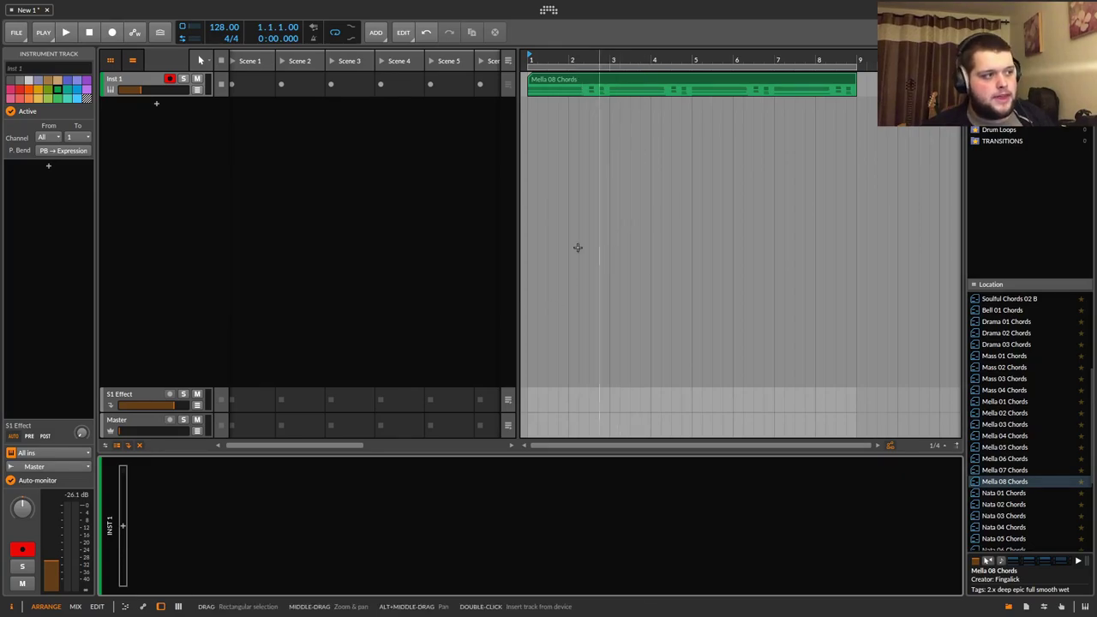
# Insert the Polysynth instrument into the empty device chain of the Inst 1 track.
pyautogui.doubleClick(122, 529)
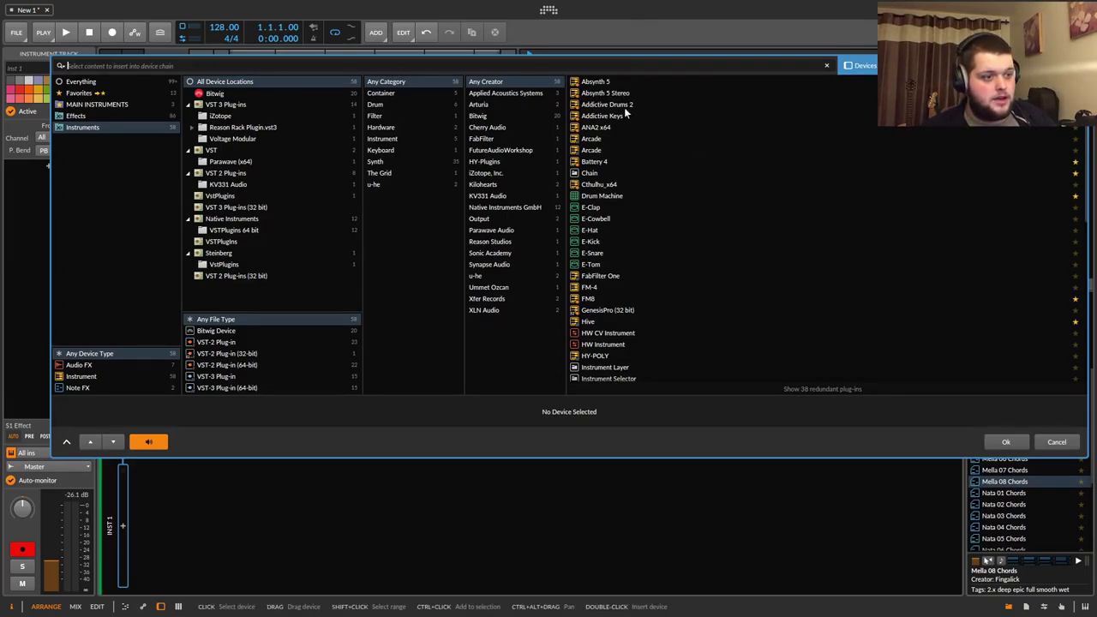
pyautogui.scroll(-3, 644, 227)
pyautogui.scroll(-7, 686, 196)
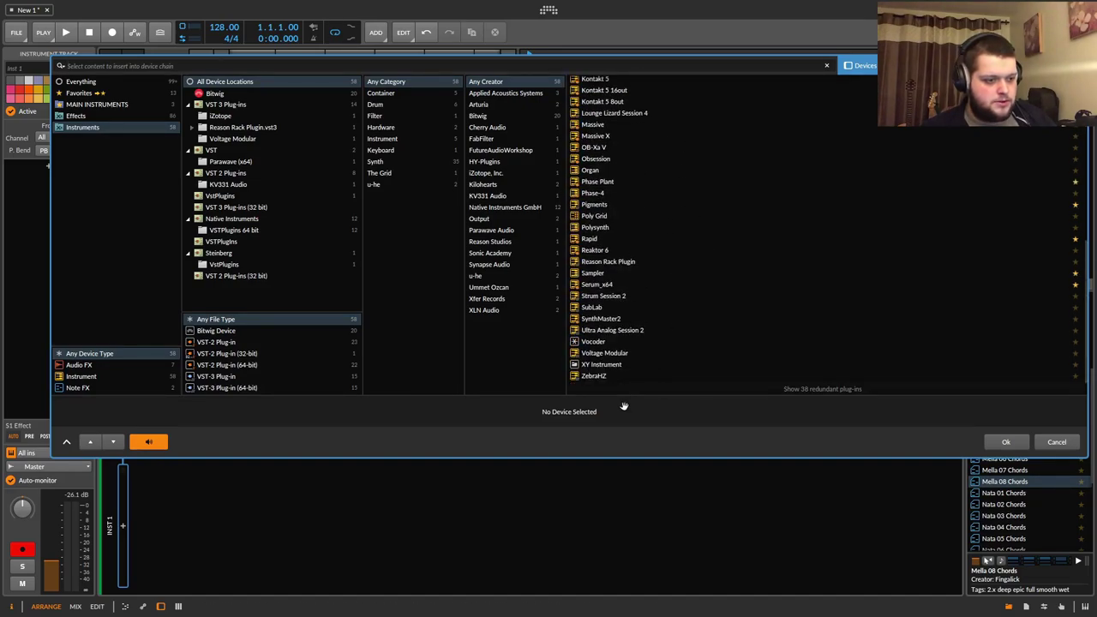
pyautogui.write('pol')
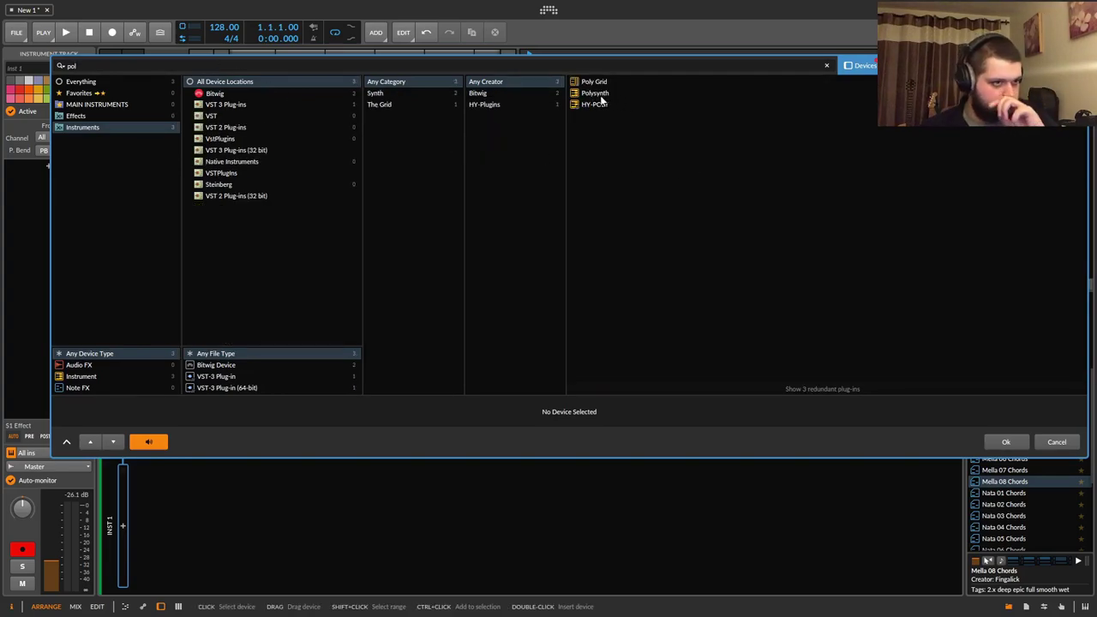
pyautogui.click(600, 94)
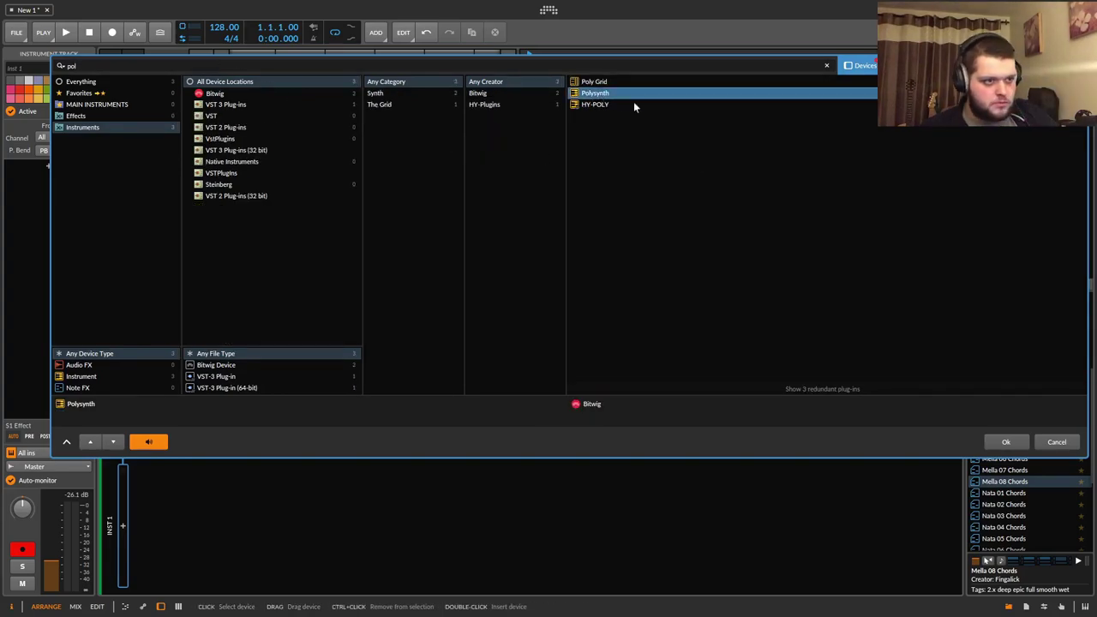
pyautogui.click(1007, 439)
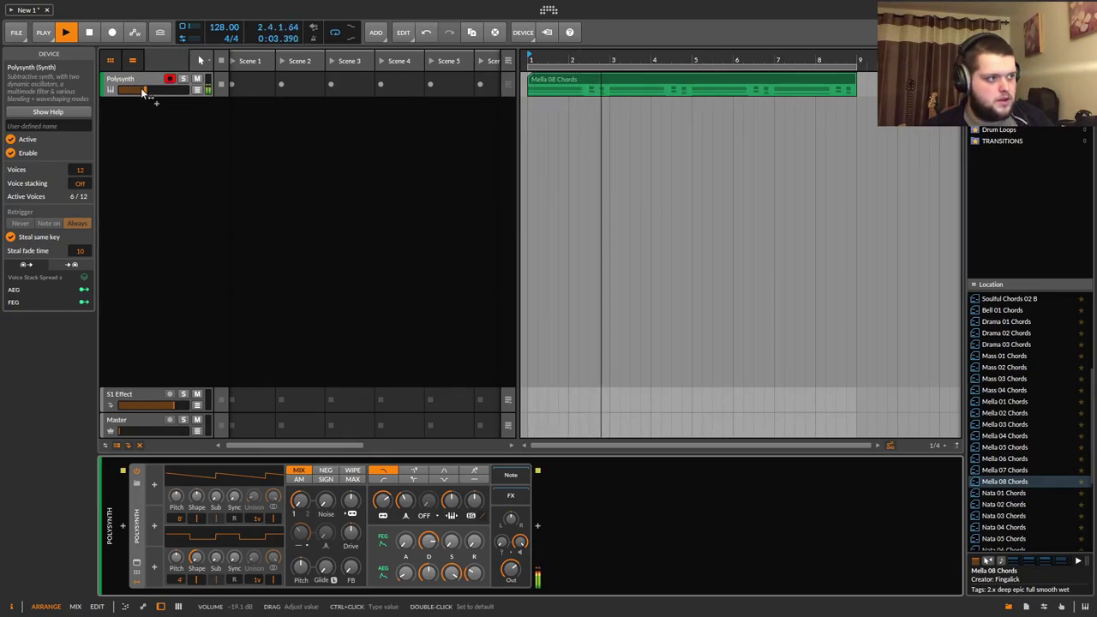
# Nest an Arpeggiator in the Polysynth's Note chain, set it to Chords mode at a 1/8 rate, and start playback.
pyautogui.click(539, 527)
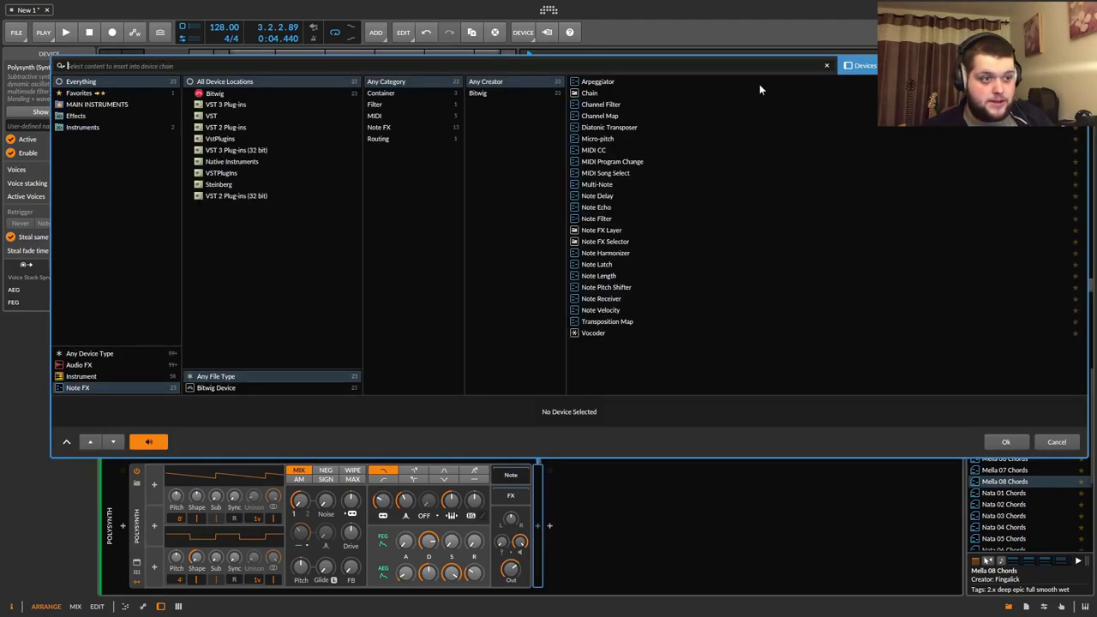
pyautogui.doubleClick(603, 83)
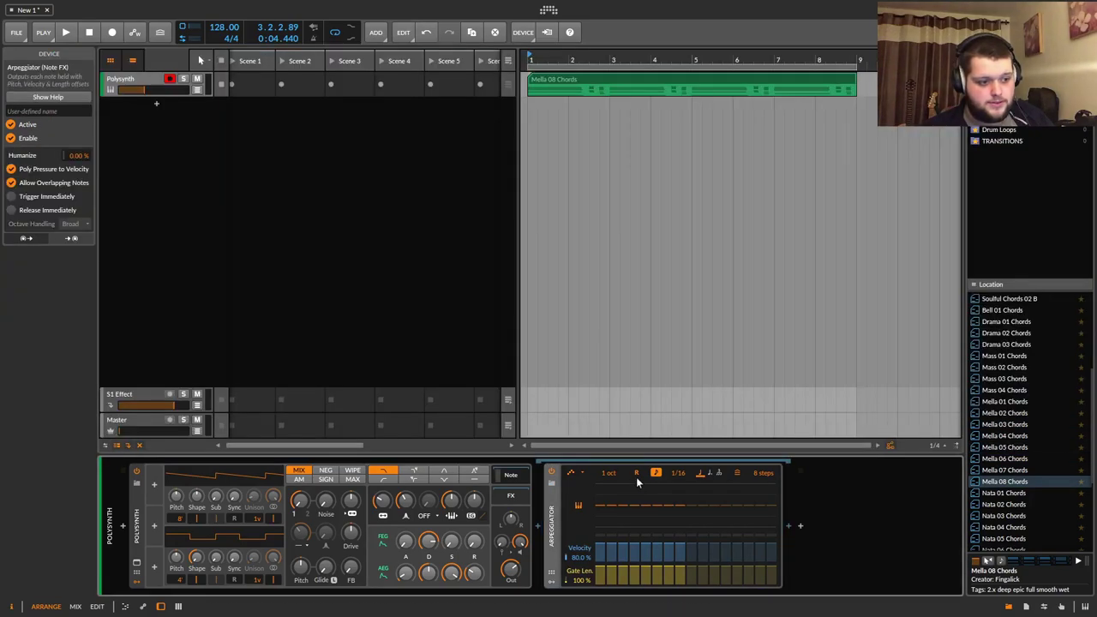
pyautogui.click(572, 475)
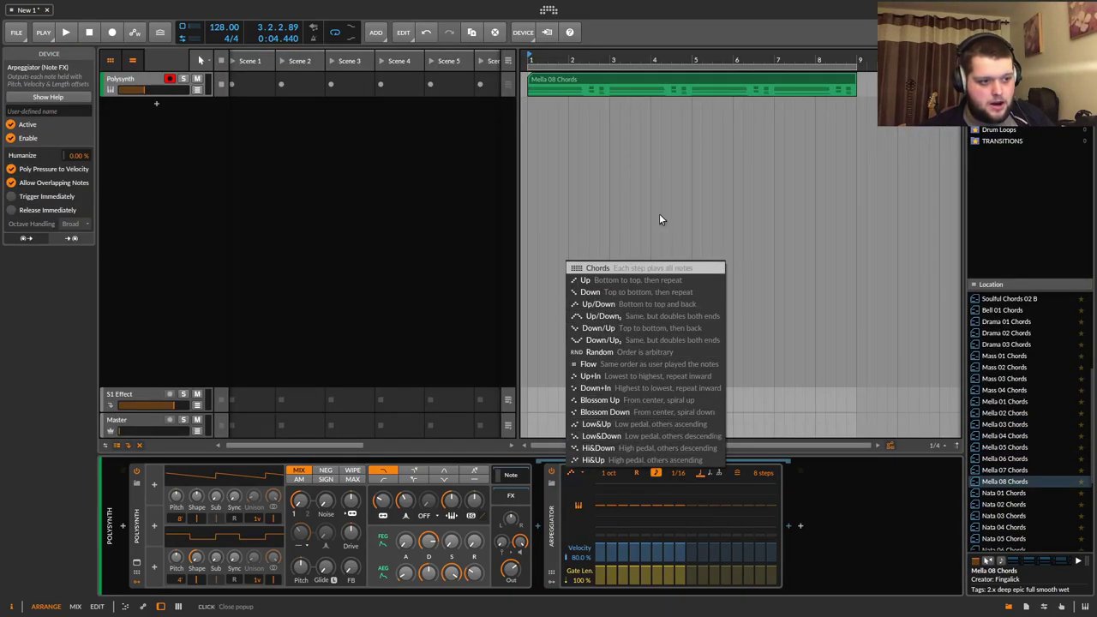
pyautogui.click(647, 270)
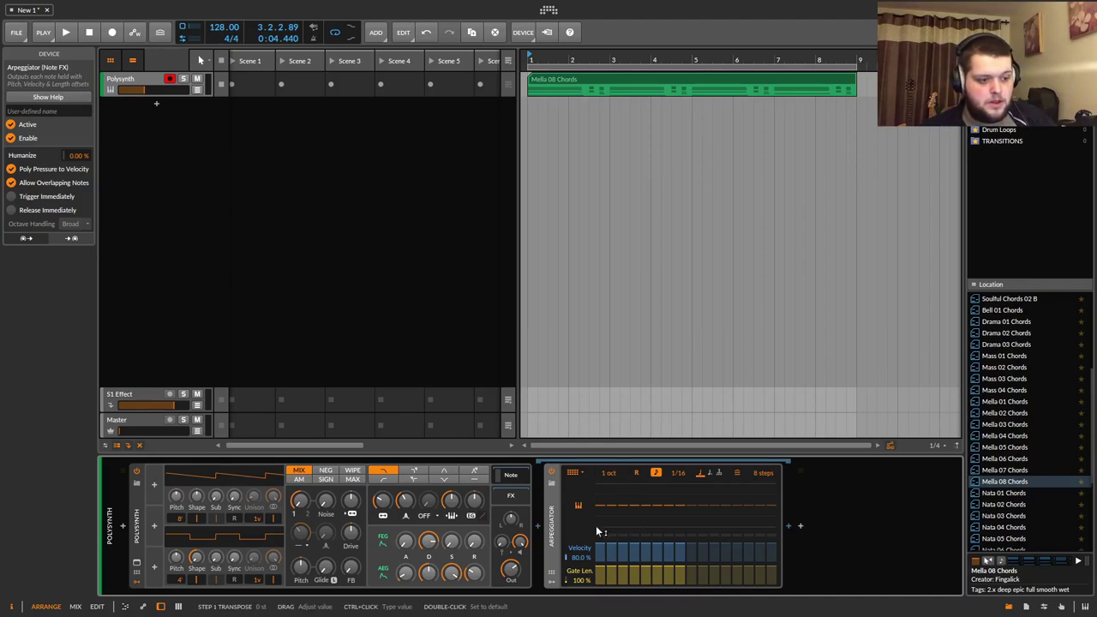
pyautogui.press('space')
pyautogui.moveTo(677, 474); pyautogui.dragTo(676, 463)
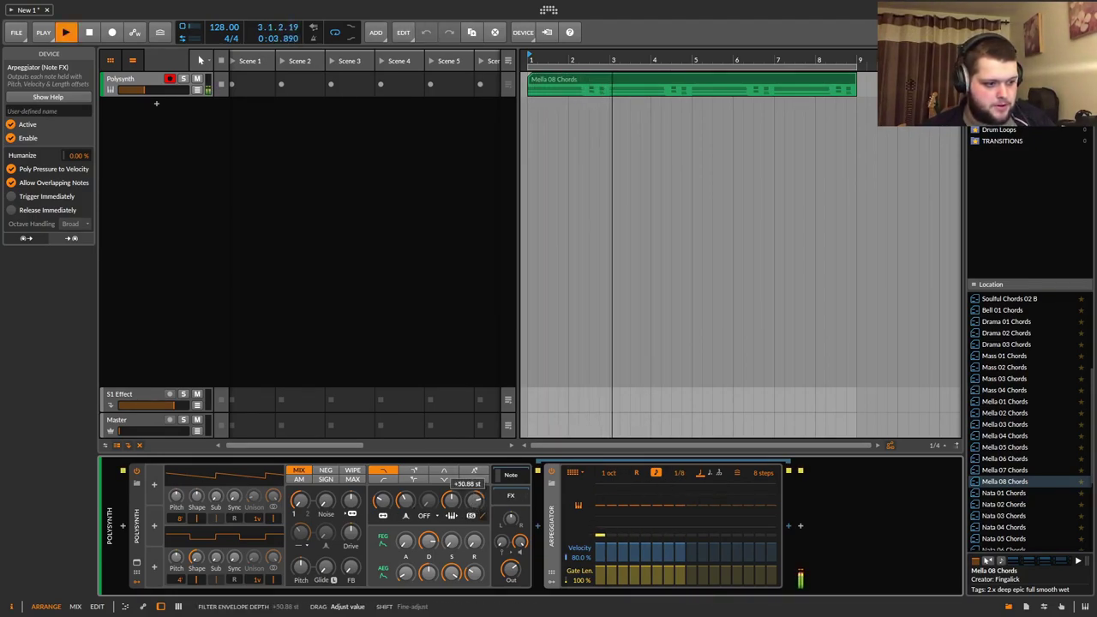
# Adjust the Polysynth's filter cutoff, filter envelope depth and filter decay, and give both oscillators 16-voice unison.
pyautogui.moveTo(474, 500); pyautogui.dragTo(474, 509)
pyautogui.moveTo(386, 501); pyautogui.dragTo(409, 494)
pyautogui.moveTo(474, 502); pyautogui.dragTo(474, 487)
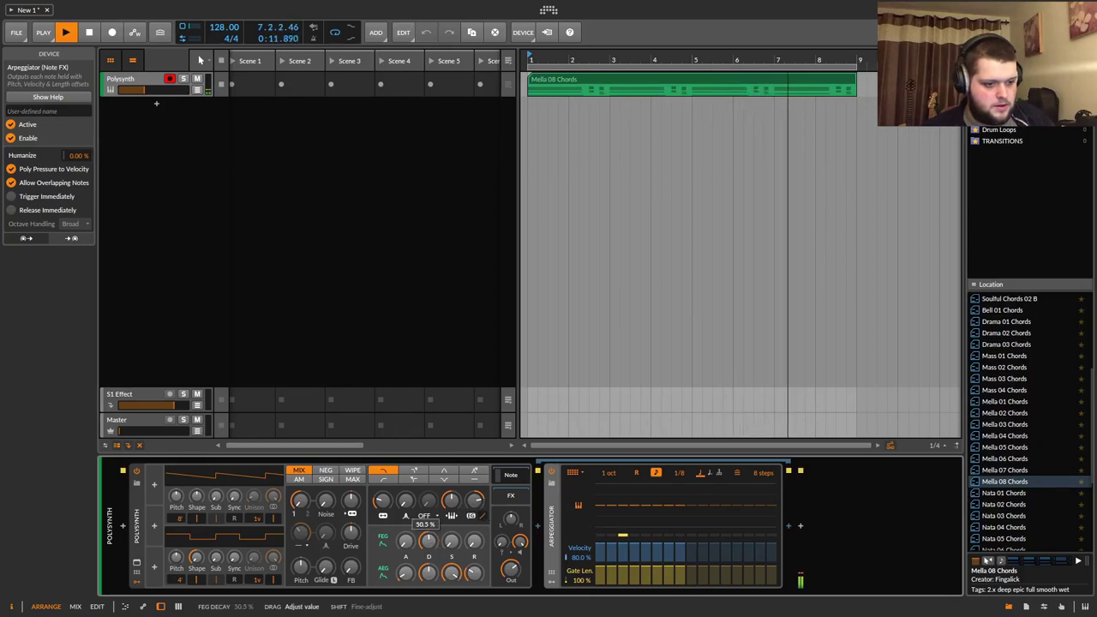
pyautogui.moveTo(428, 542); pyautogui.dragTo(429, 543)
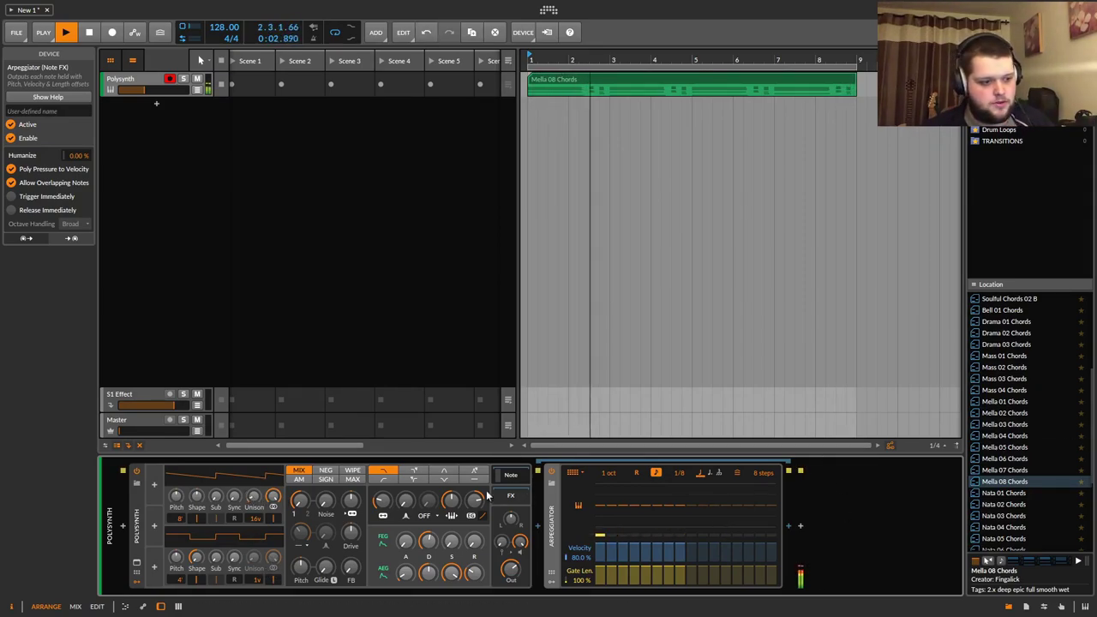
# Insert a Reverb in the Polysynth's FX chain and set its early reflections to Hall with a size of 200 %.
pyautogui.click(512, 478)
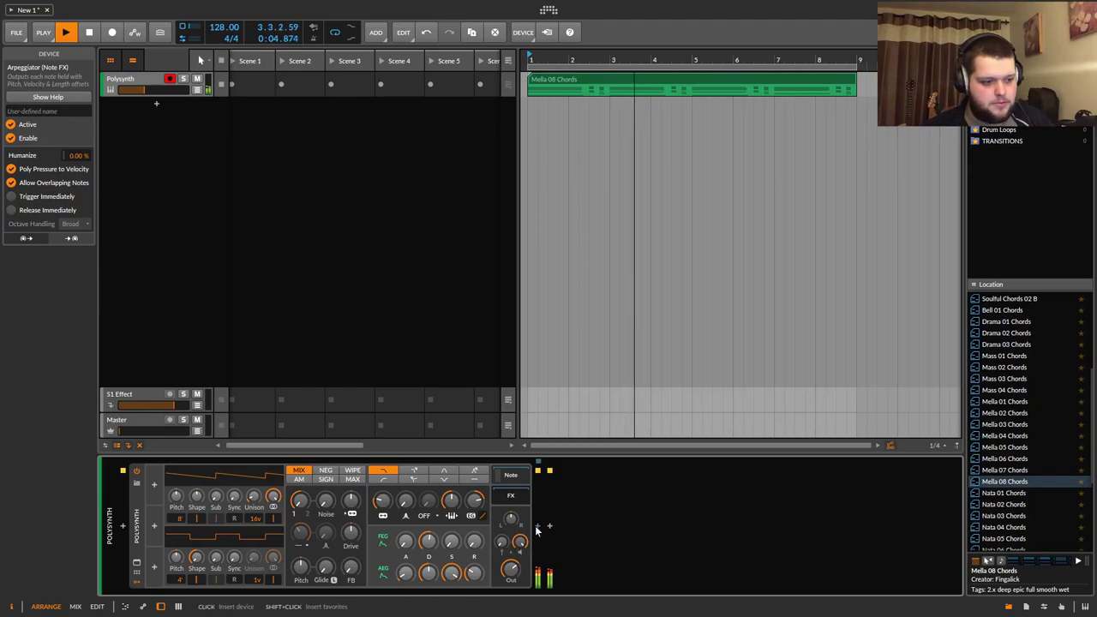
pyautogui.click(537, 526)
pyautogui.write('reve')
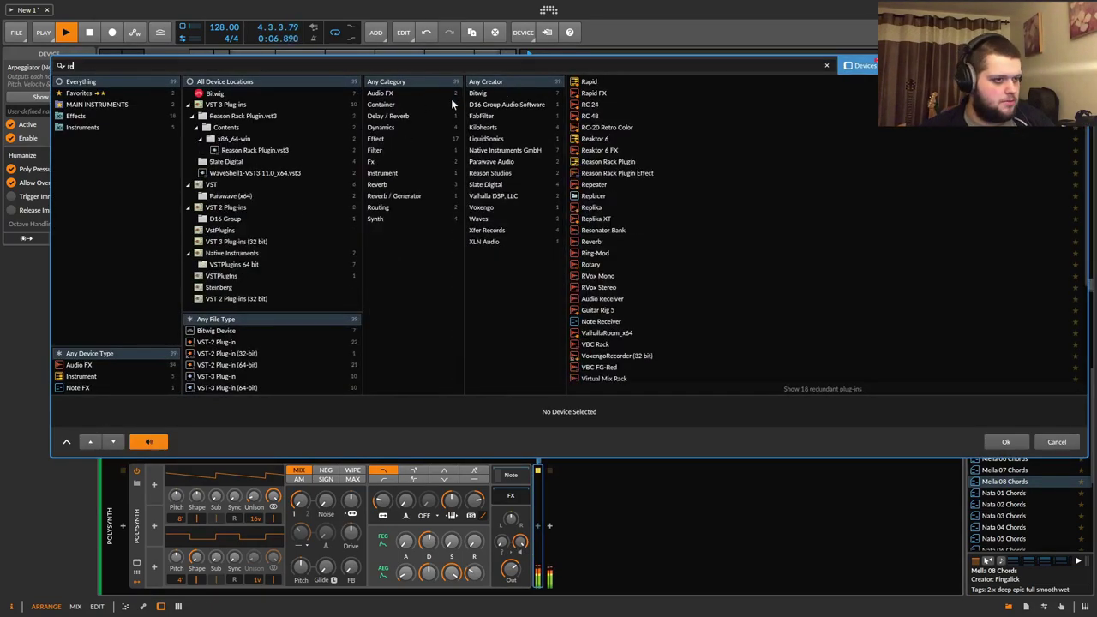
pyautogui.click(617, 82)
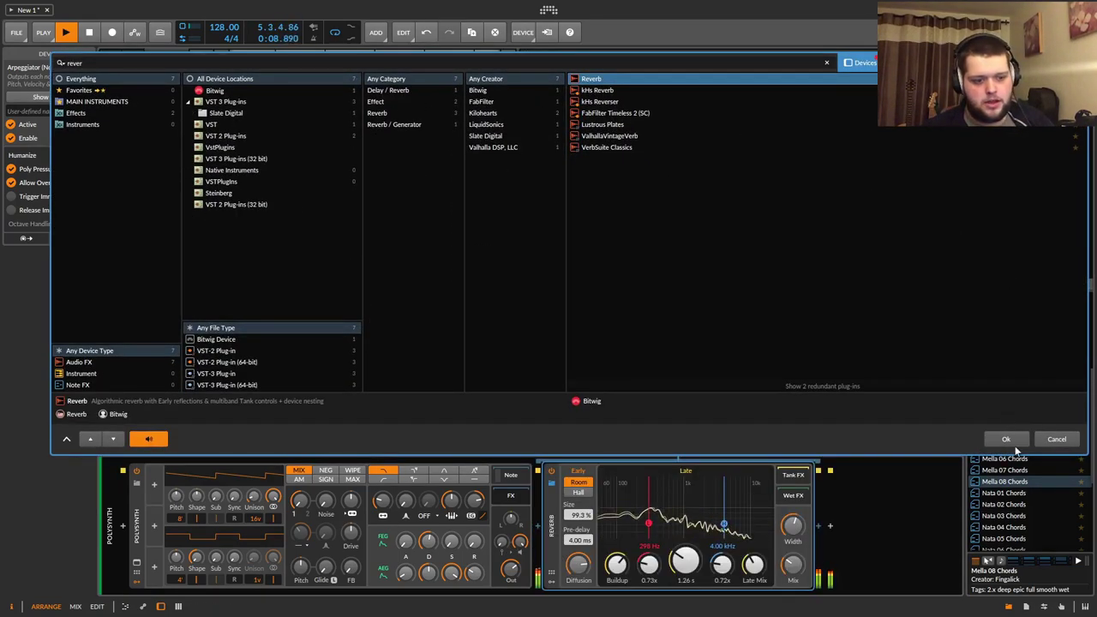
pyautogui.click(1005, 439)
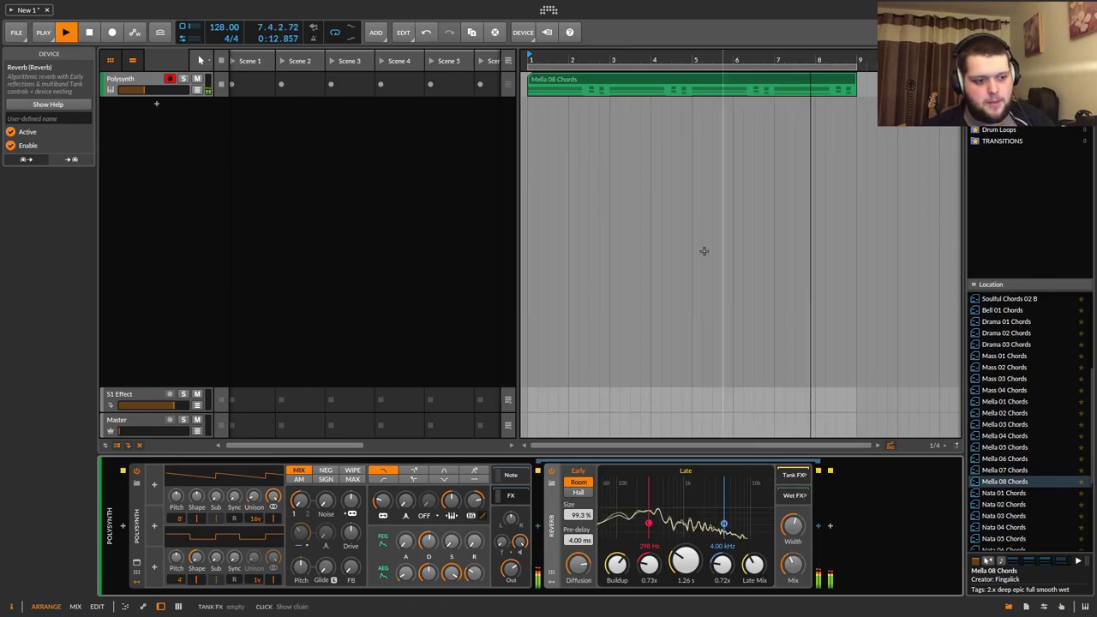
pyautogui.moveTo(571, 520); pyautogui.dragTo(579, 498)
pyautogui.click(579, 494)
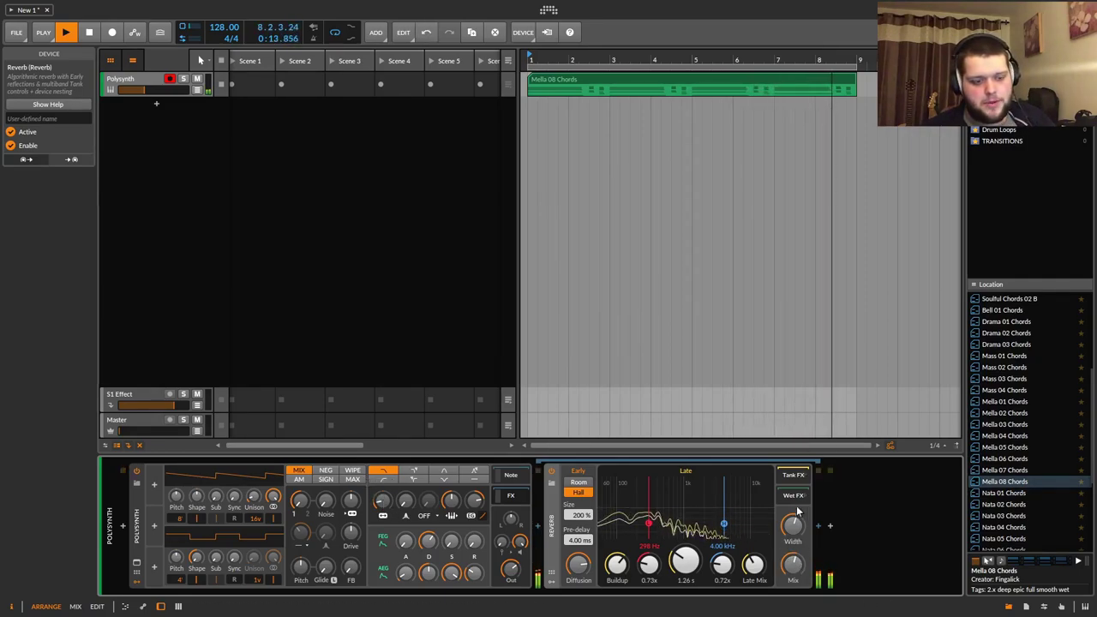
# Insert an EQ+ into the Reverb's nested Wet FX chain.
pyautogui.click(797, 482)
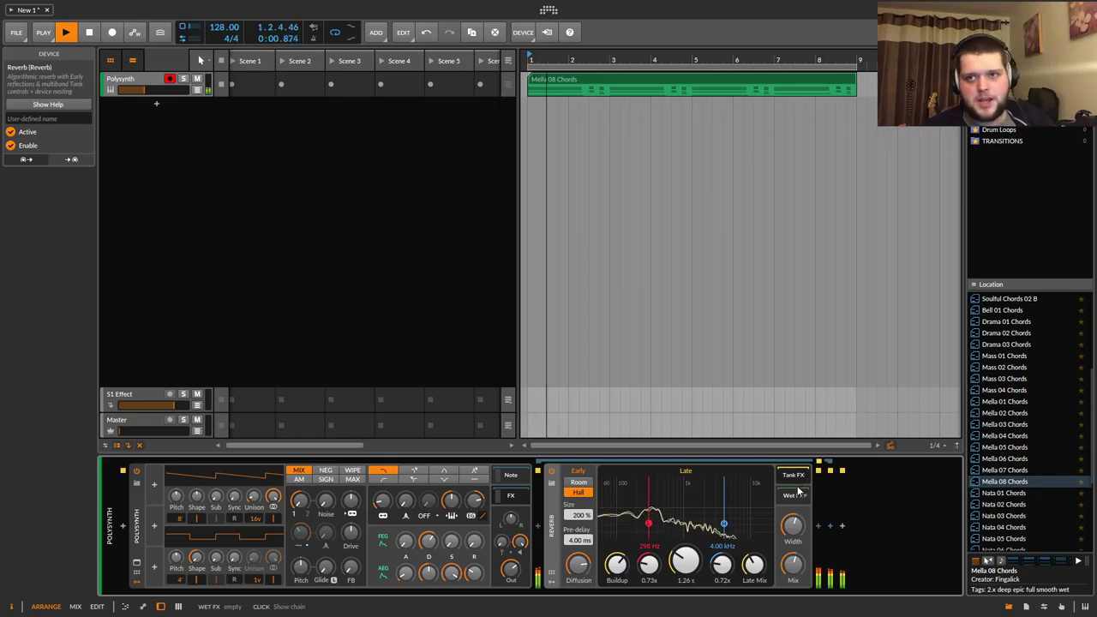
pyautogui.click(819, 530)
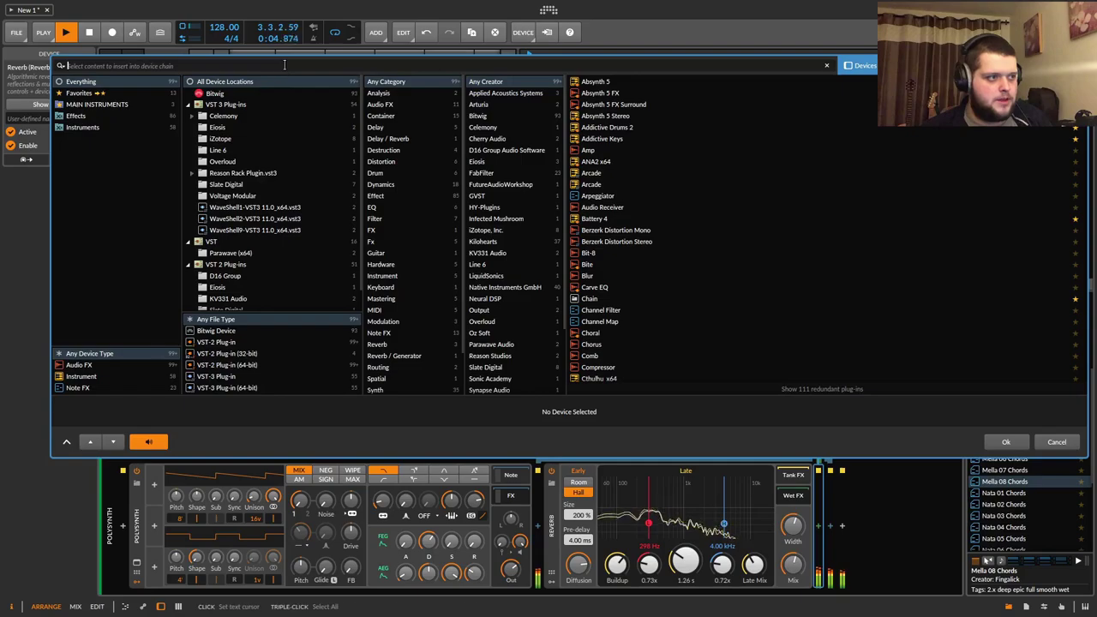
pyautogui.write('e2')
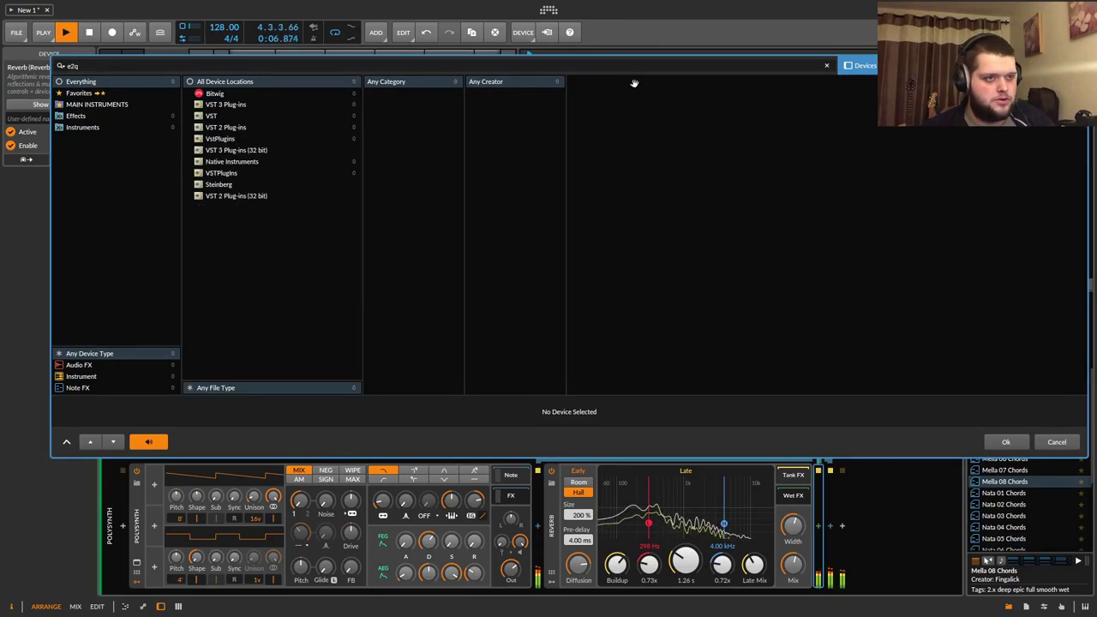
pyautogui.press('BackSpace')
pyautogui.press('BackSpace')
pyautogui.write('eq')
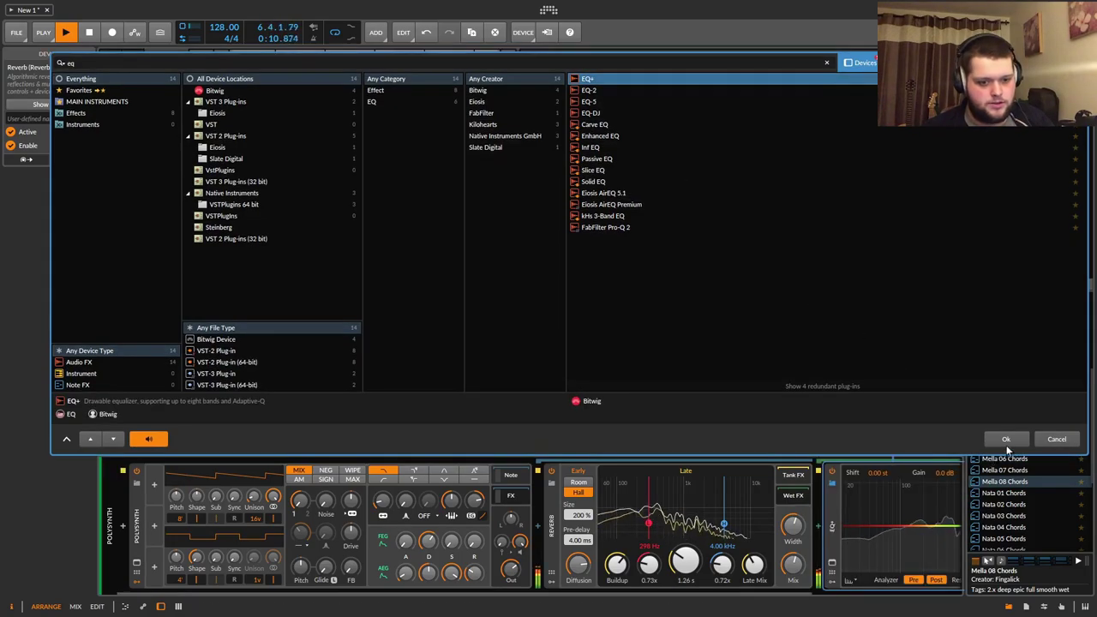
pyautogui.press('Return')
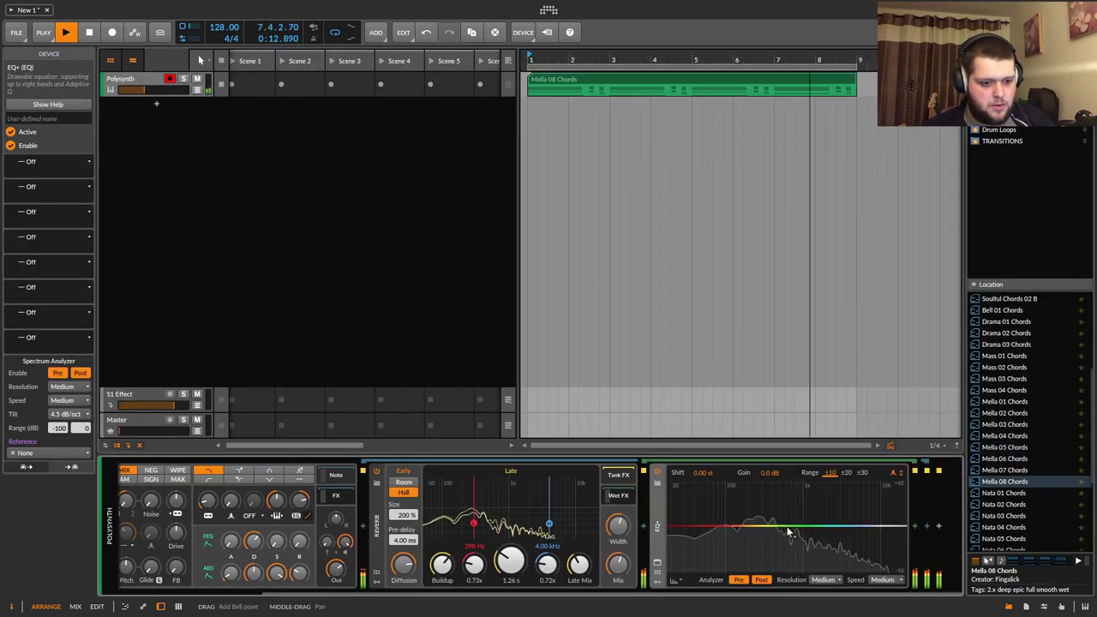
# Shape the EQ+ curve with bells at 924 Hz (+4.6 dB) and 2.50 kHz (-5.8 dB), an 86.5 Hz low-cut and a 6.12 kHz high-cut.
pyautogui.doubleClick(800, 506)
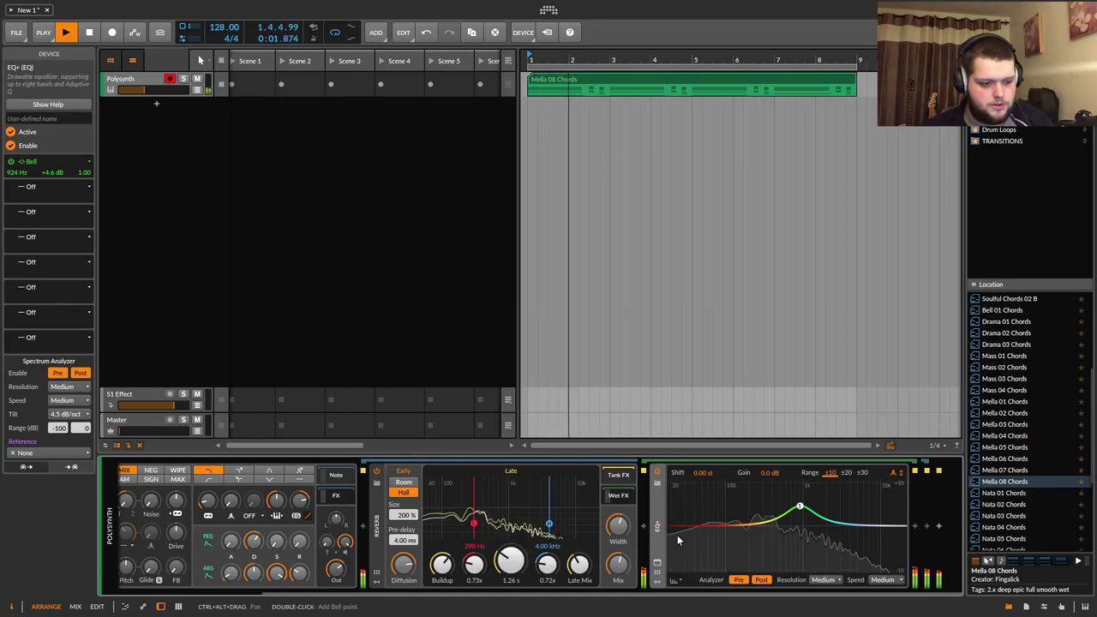
pyautogui.moveTo(676, 532); pyautogui.dragTo(720, 520)
pyautogui.moveTo(904, 526); pyautogui.dragTo(835, 550)
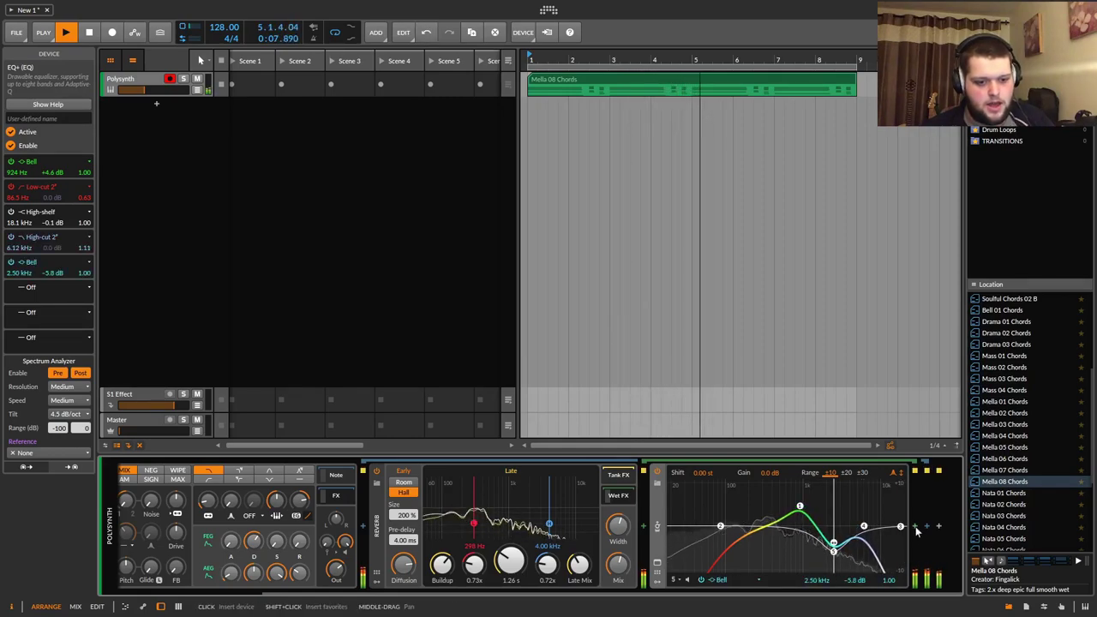
# Add a Chorus directly after the EQ+, followed by a Delay-1.
pyautogui.click(914, 526)
pyautogui.write('cho')
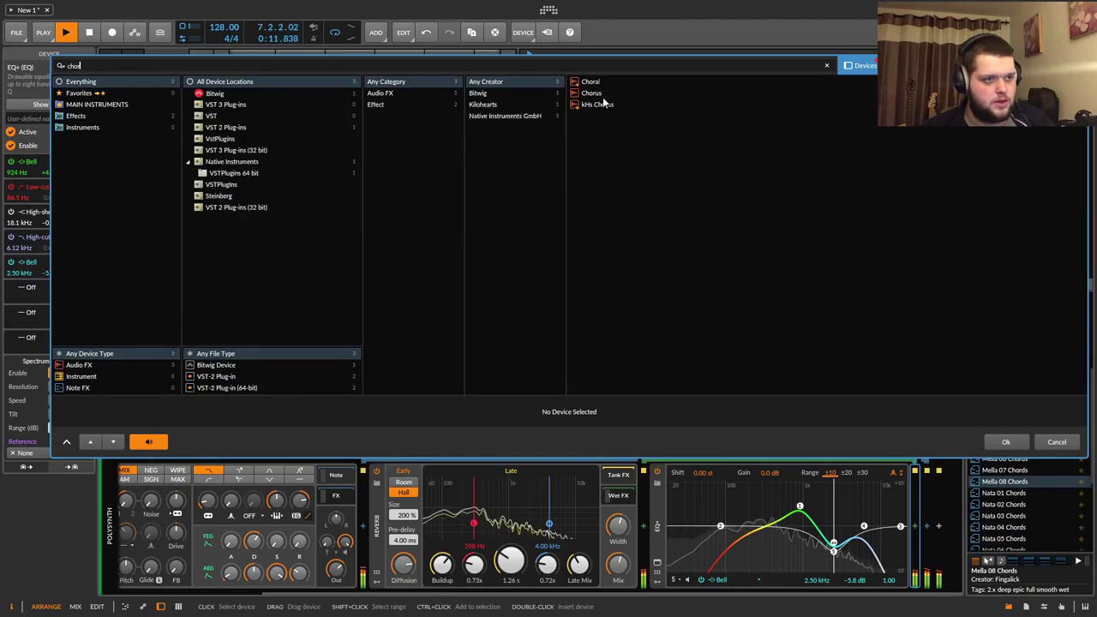
pyautogui.write('r')
pyautogui.click(1028, 443)
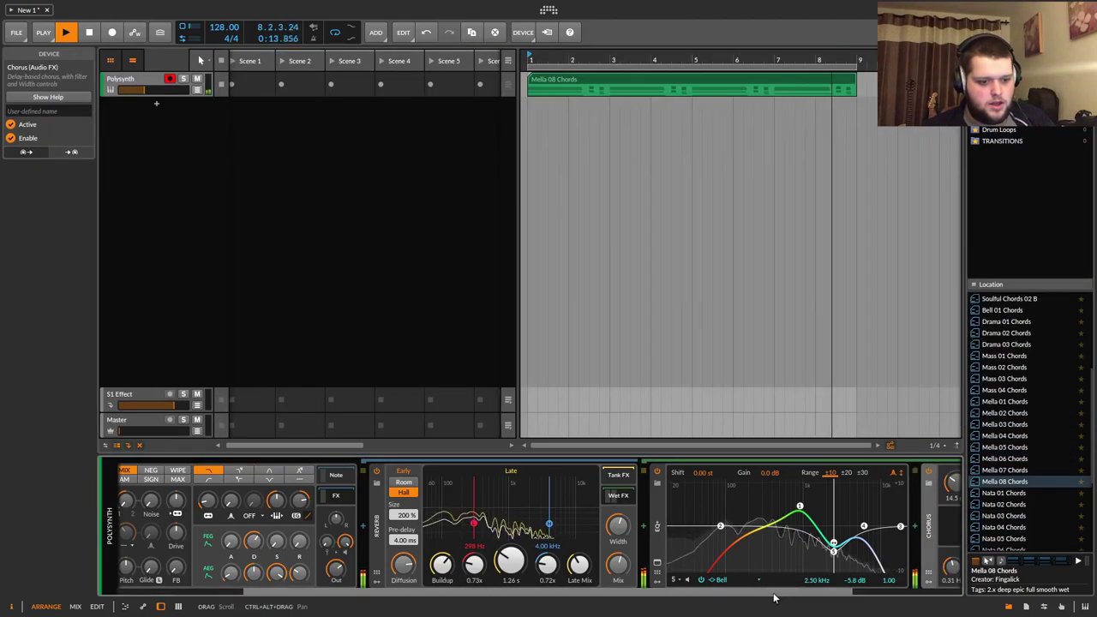
pyautogui.click(926, 526)
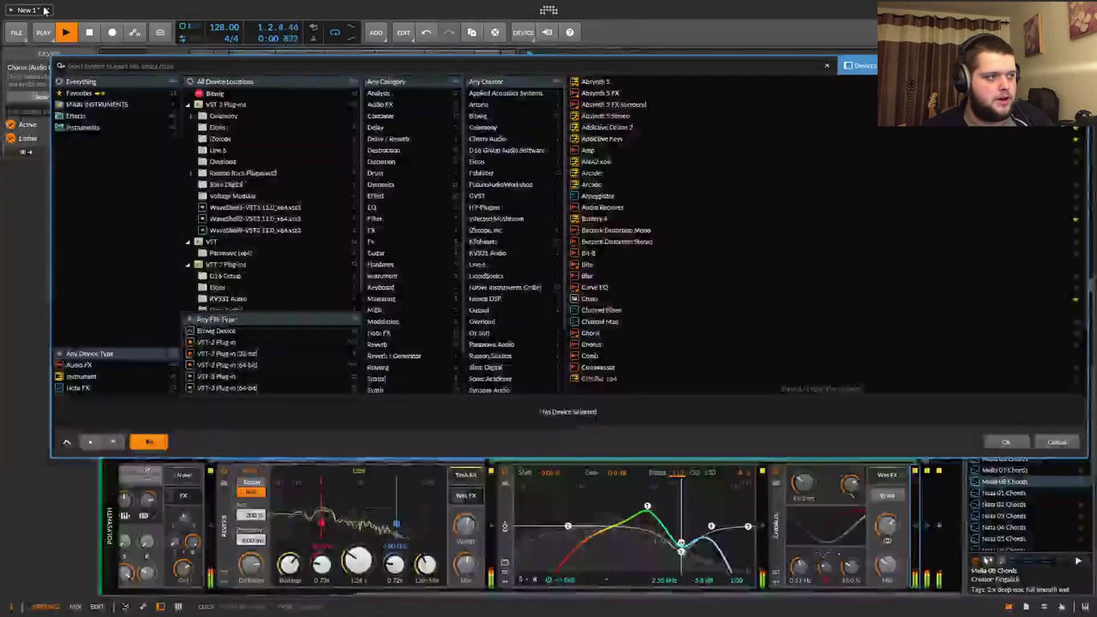
pyautogui.write('de')
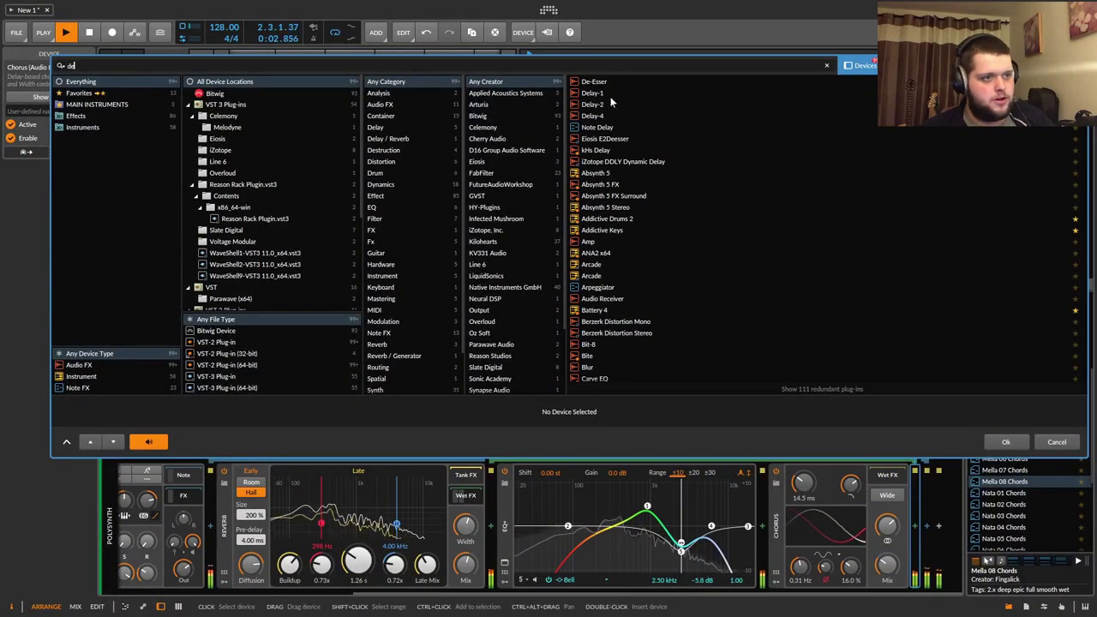
pyautogui.write('l')
pyautogui.doubleClick(595, 81)
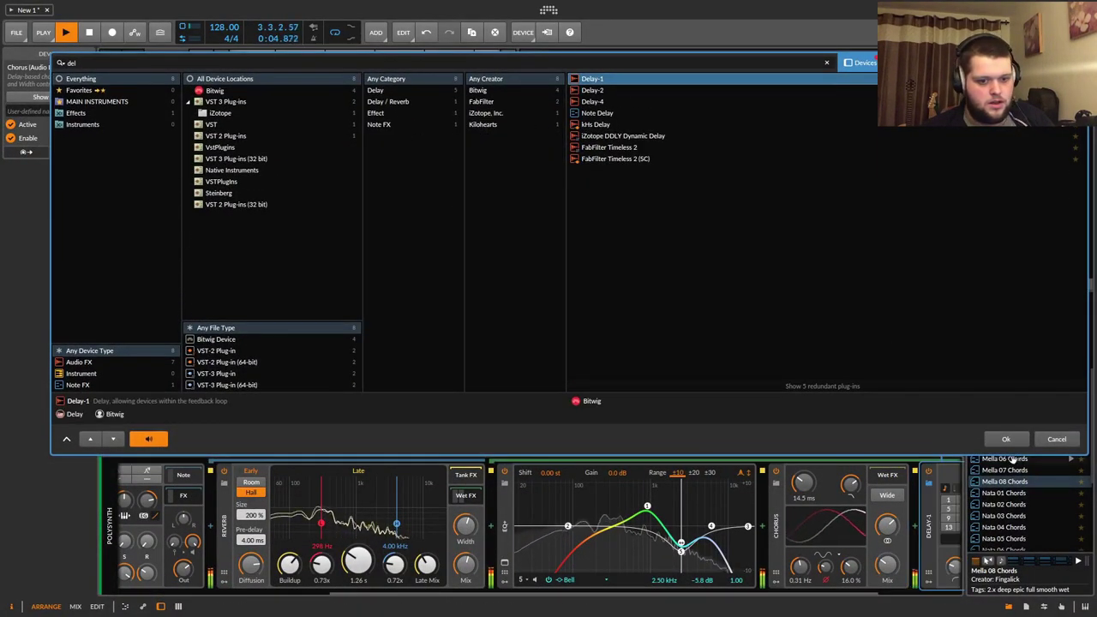
pyautogui.click(778, 598)
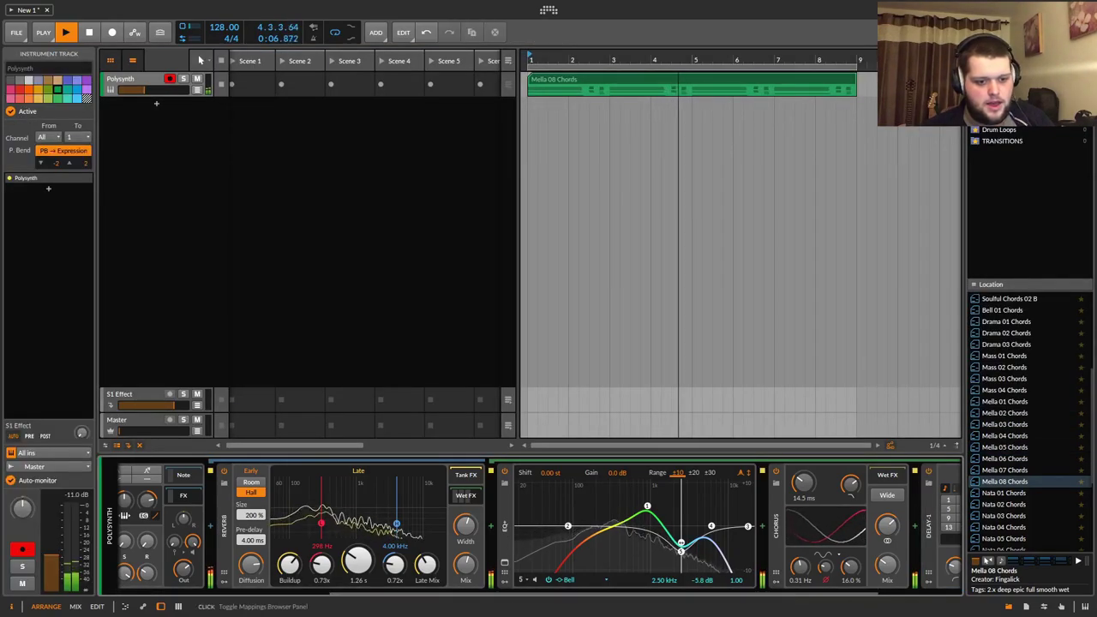
# Insert a Vocoder after the Delay-1 at the end of the nested chain.
pyautogui.moveTo(874, 593); pyautogui.dragTo(959, 593)
pyautogui.click(925, 527)
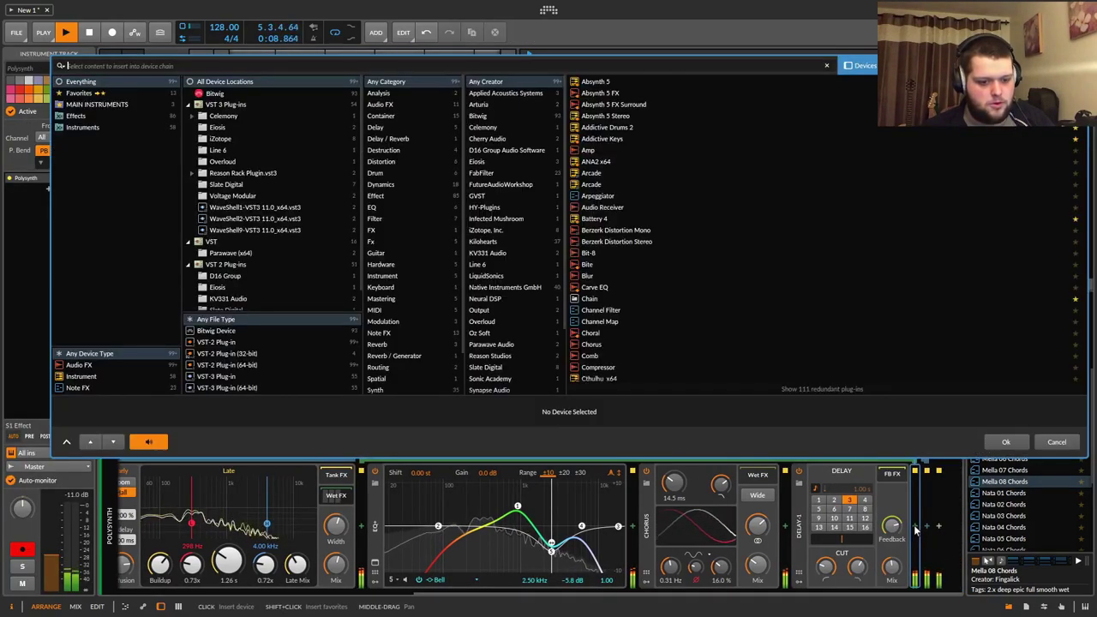
pyautogui.write('voc')
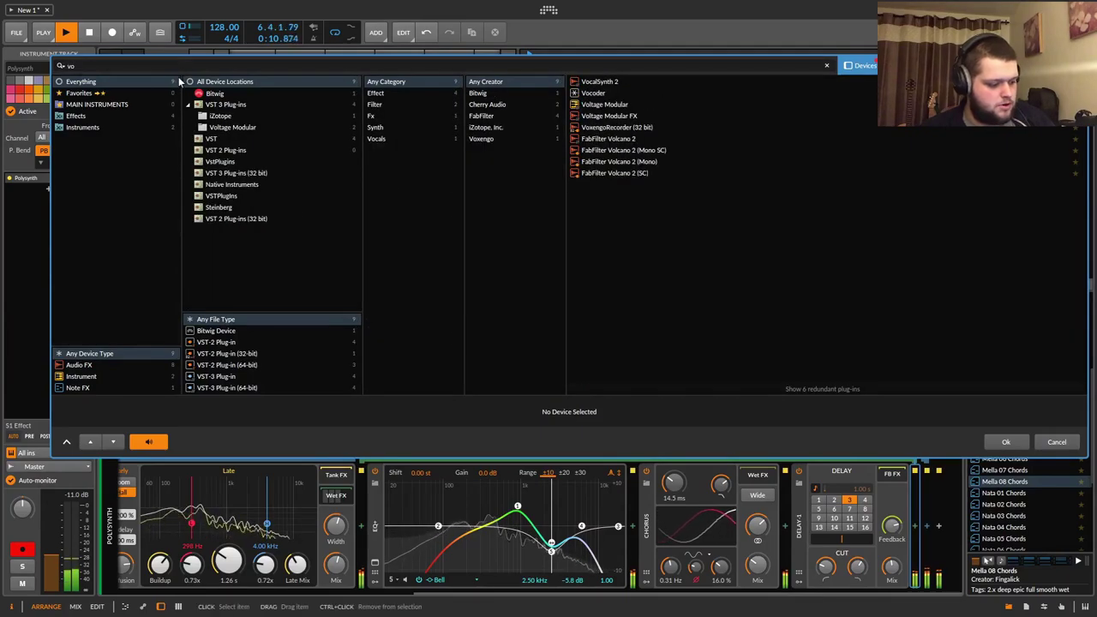
pyautogui.click(597, 94)
pyautogui.click(1006, 442)
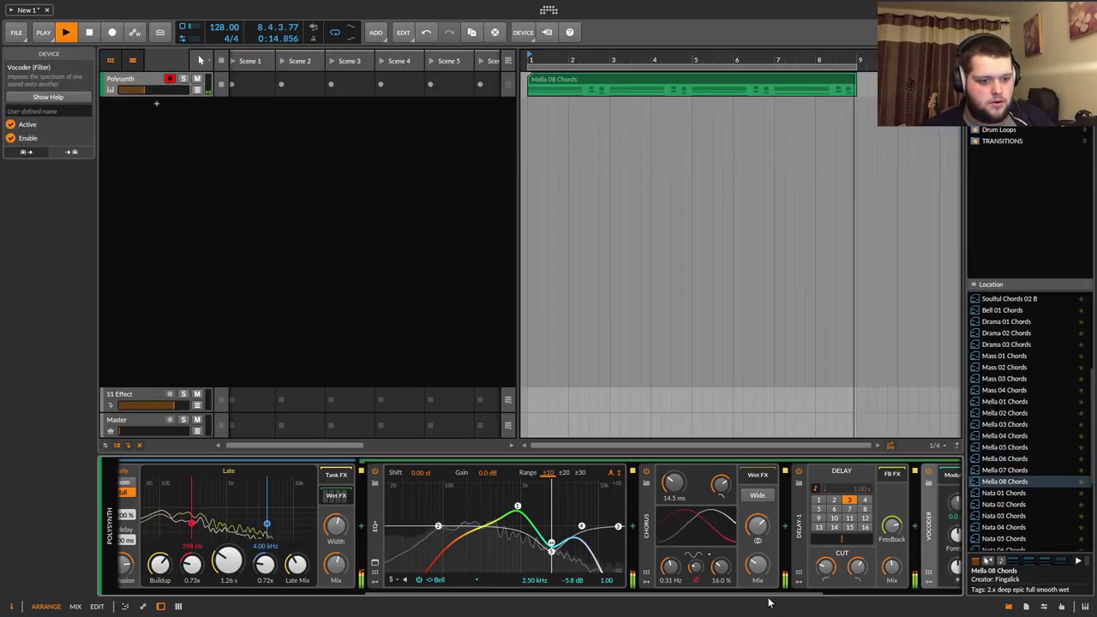
# Lower the Vocoder's mix to about 86% and raise its modulator gain to +8.8 dB.
pyautogui.moveTo(887, 568); pyautogui.dragTo(887, 579)
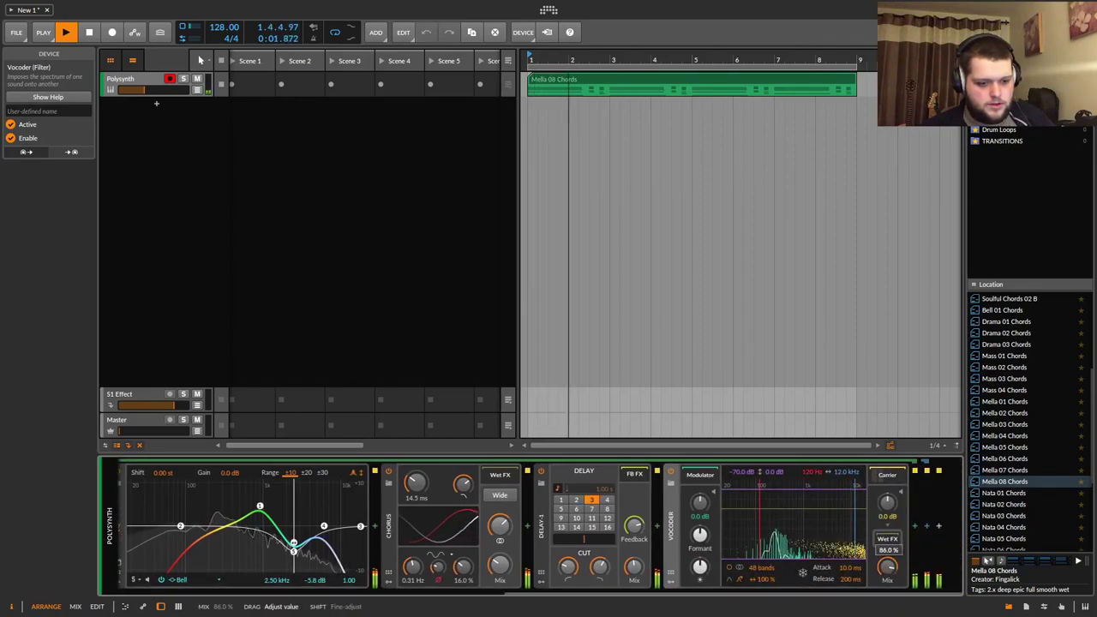
pyautogui.moveTo(699, 502)
pyautogui.mouseDown()
pyautogui.moveTo(699, 489)
pyautogui.moveTo(699, 508)
pyautogui.mouseUp()
# Remove the Brown Noise device from the Vocoder's Carrier chain and raise the Polysynth track's volume.
pyautogui.click(887, 475)
pyautogui.click(925, 504)
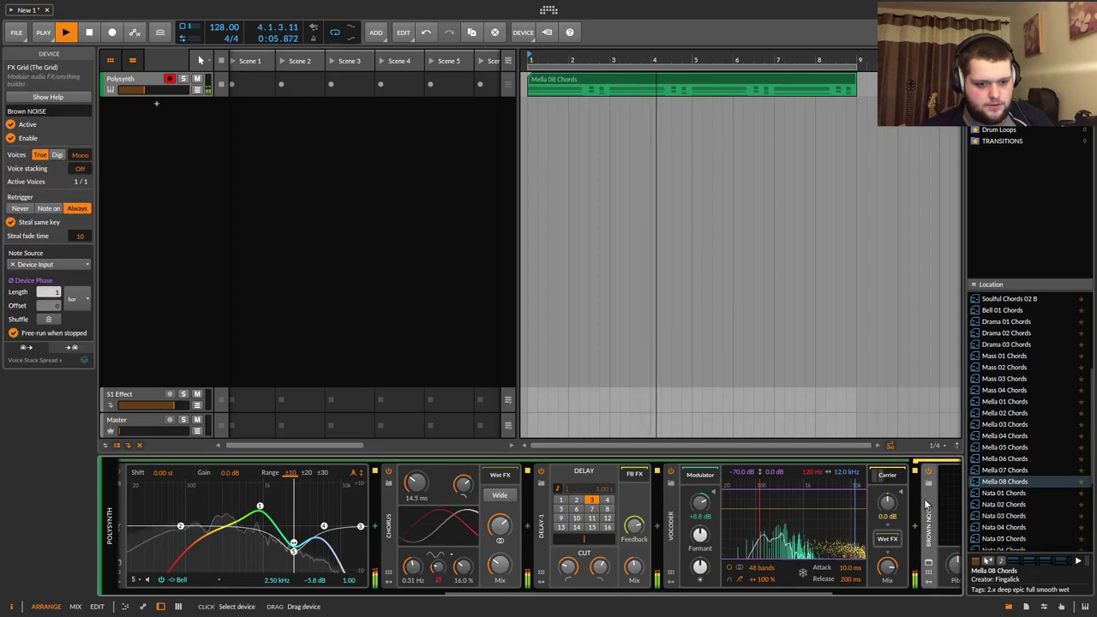
pyautogui.press('Delete')
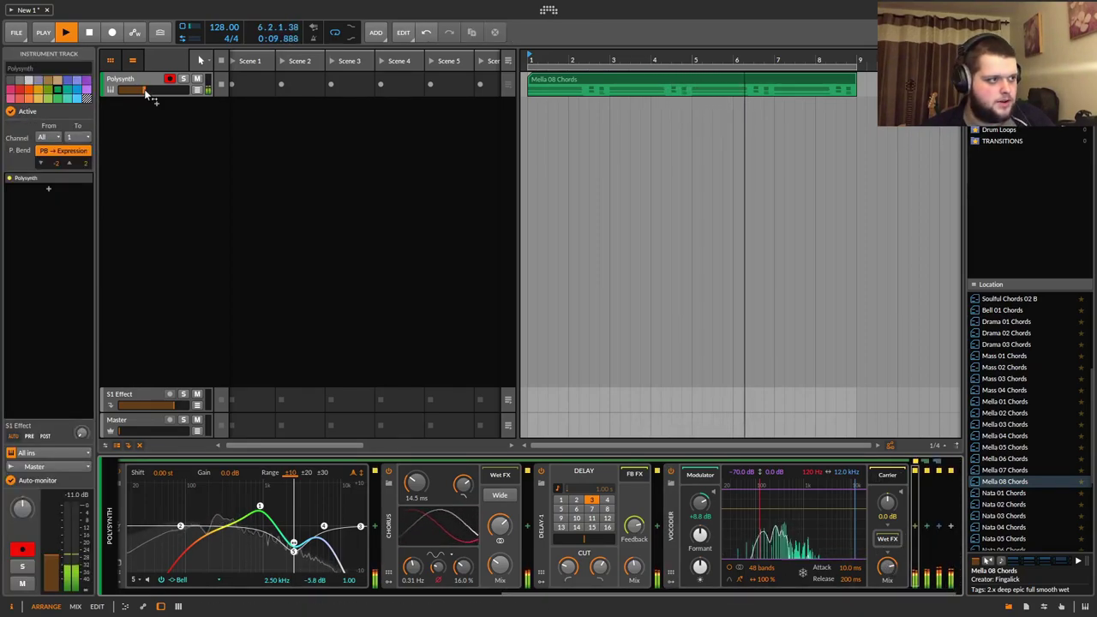
pyautogui.moveTo(147, 91); pyautogui.dragTo(160, 91)
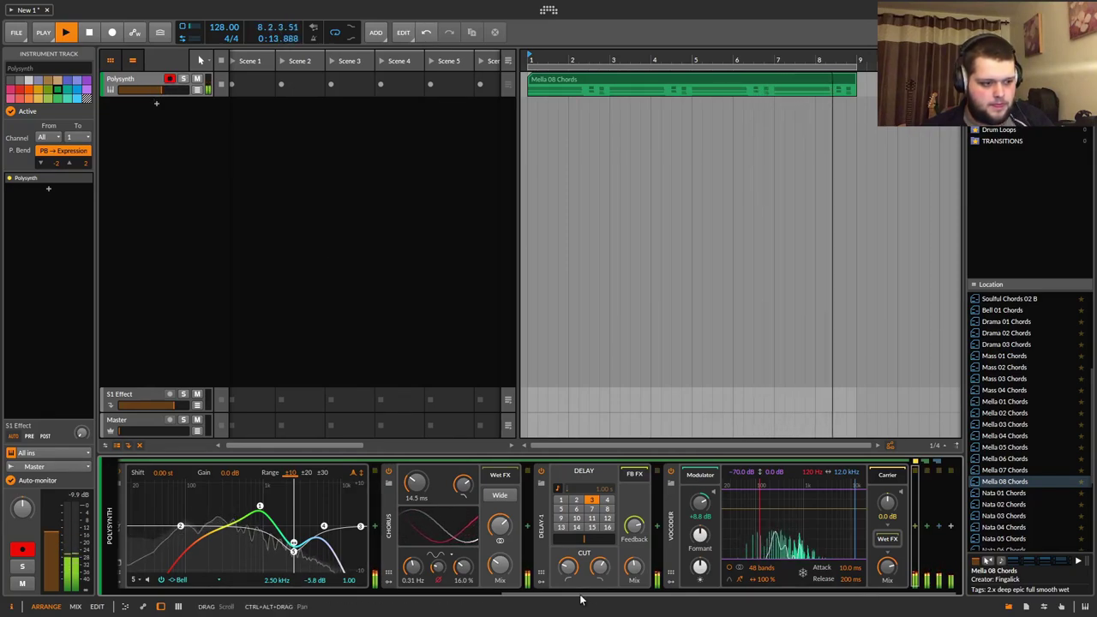
# Move the EQ+'s first bell to 338 Hz at +10.0 dB and raise the Reverb's mix.
pyautogui.moveTo(608, 596); pyautogui.dragTo(508, 591)
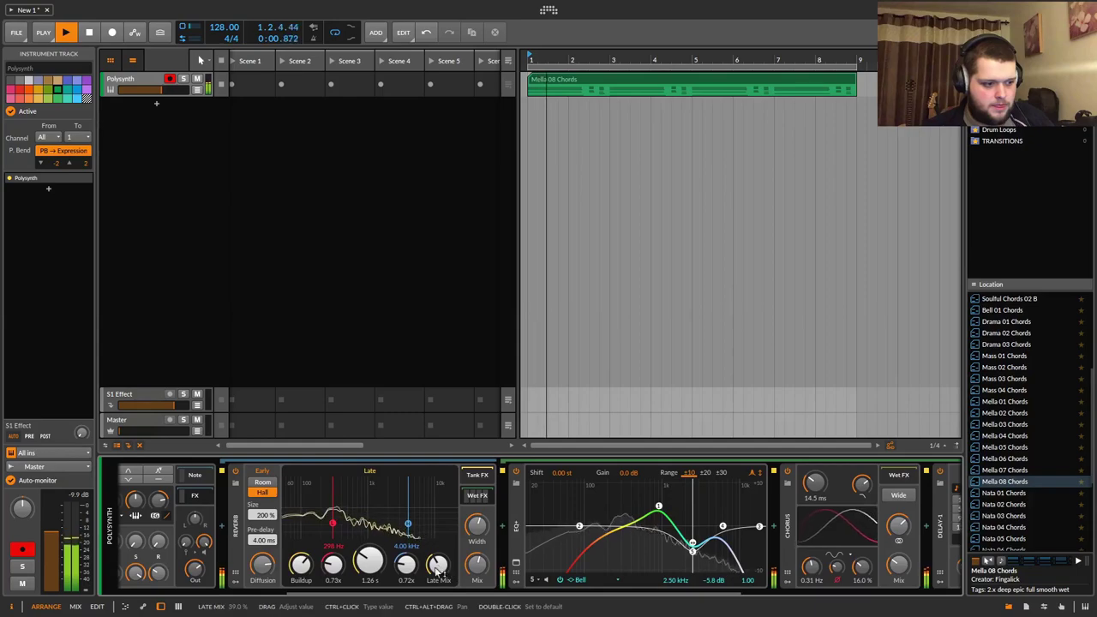
pyautogui.moveTo(658, 506); pyautogui.dragTo(625, 429)
pyautogui.moveTo(477, 565); pyautogui.dragTo(478, 557)
# Add a Beat LFO modulator to the EQ+ and modulate band 1's frequency by 26.20.
pyautogui.click(516, 580)
pyautogui.click(538, 489)
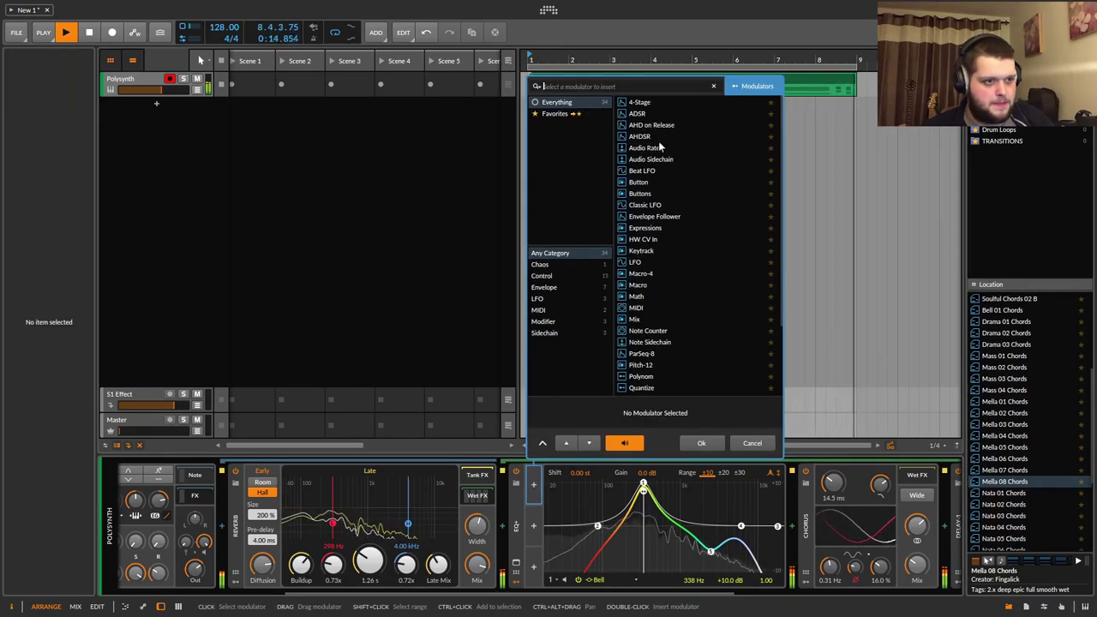
pyautogui.click(650, 172)
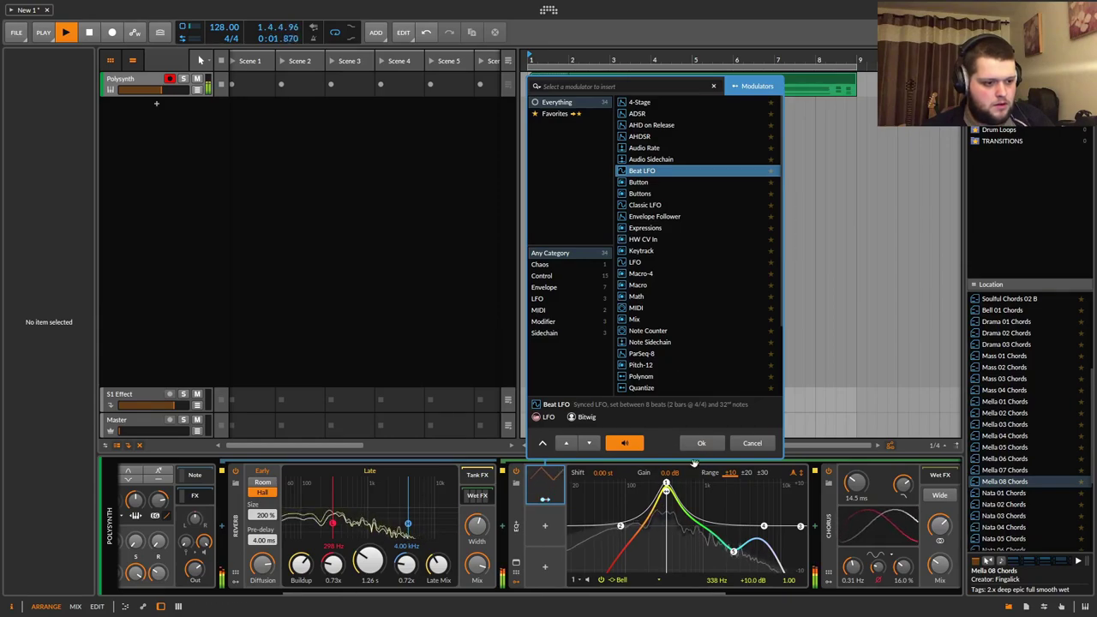
pyautogui.click(701, 443)
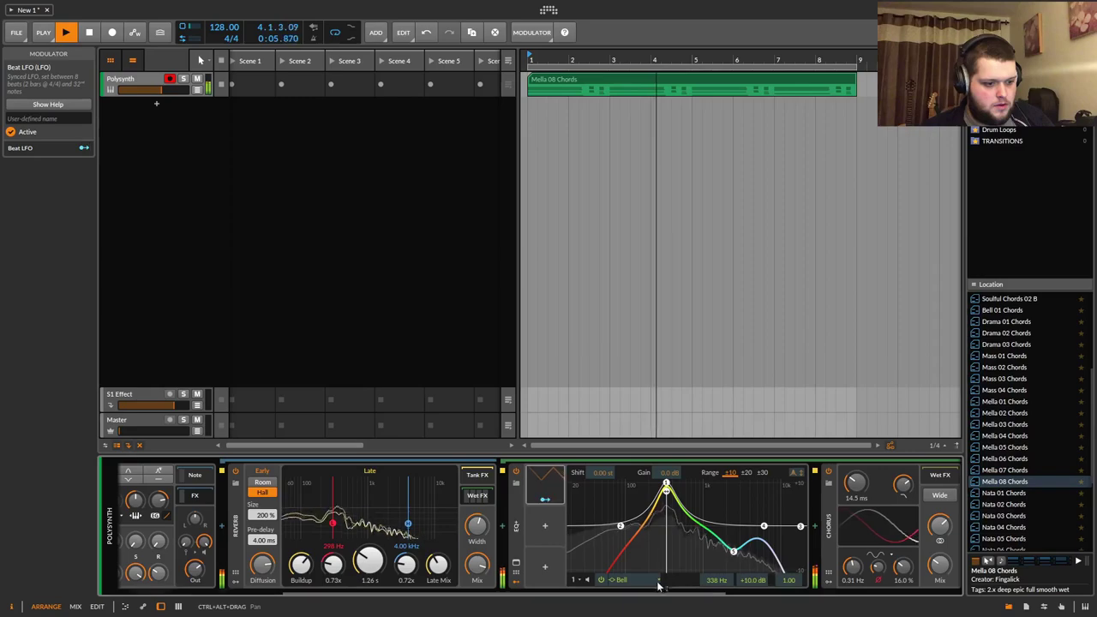
pyautogui.moveTo(717, 580); pyautogui.dragTo(717, 548)
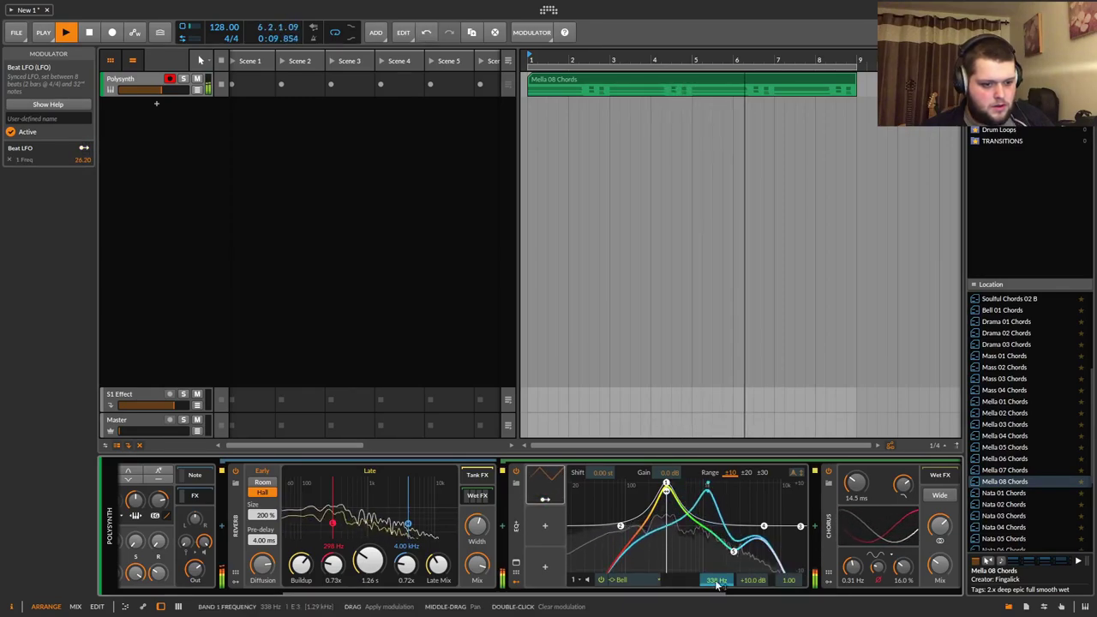
# Raise the Vocoder's formant shift to about +14 st and add a Beat LFO modulator to the device.
pyautogui.moveTo(661, 590); pyautogui.dragTo(903, 588)
pyautogui.moveTo(689, 537); pyautogui.dragTo(689, 506)
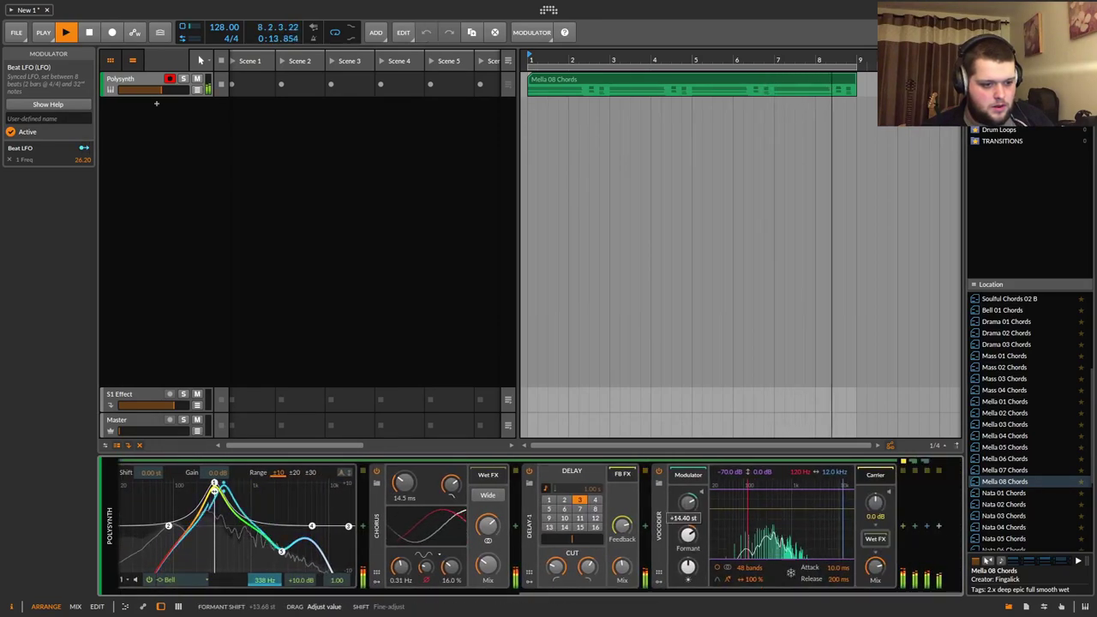
pyautogui.click(659, 581)
pyautogui.click(676, 486)
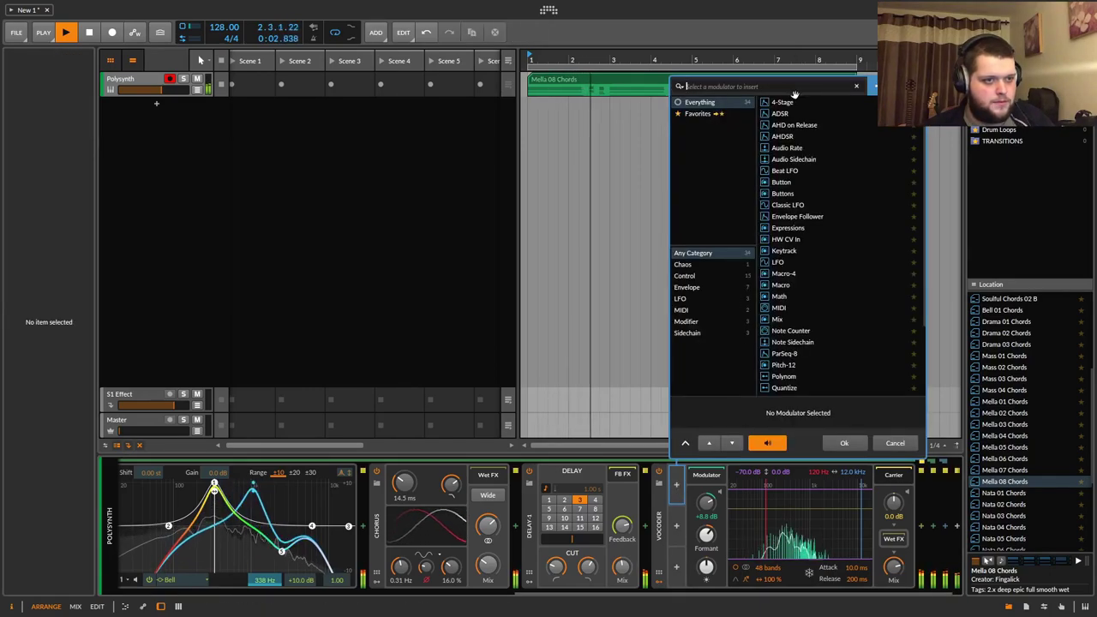
pyautogui.click(801, 172)
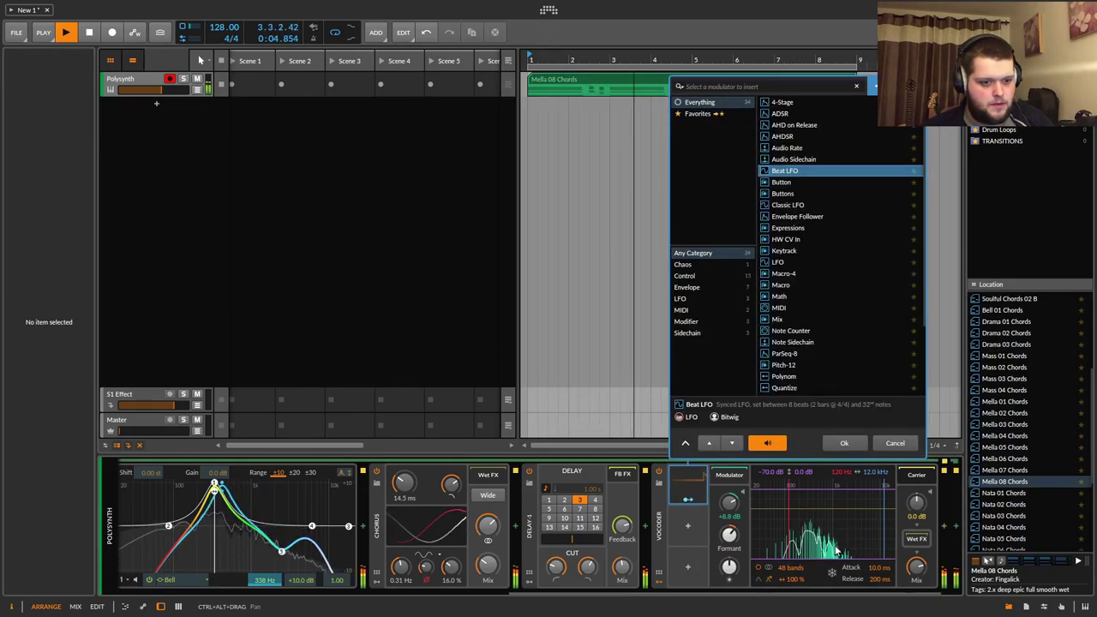
pyautogui.click(847, 445)
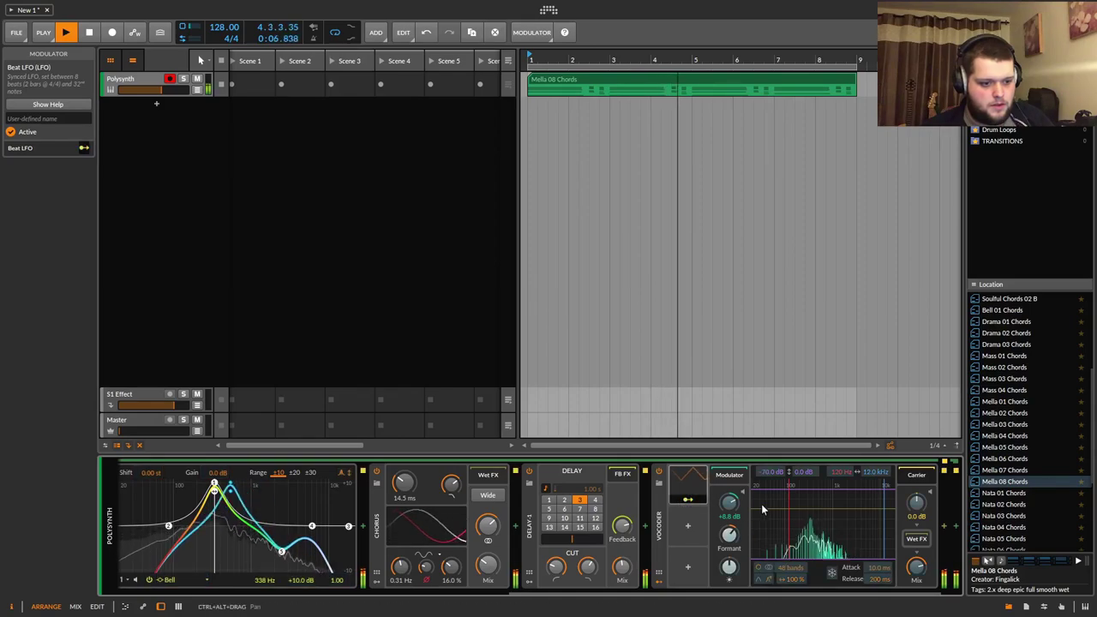
# Modulate the Vocoder's formant by 13.32 and brightness by 6.480 with its Beat LFO, running at a rate of about -2.04.
pyautogui.moveTo(730, 535); pyautogui.dragTo(729, 525)
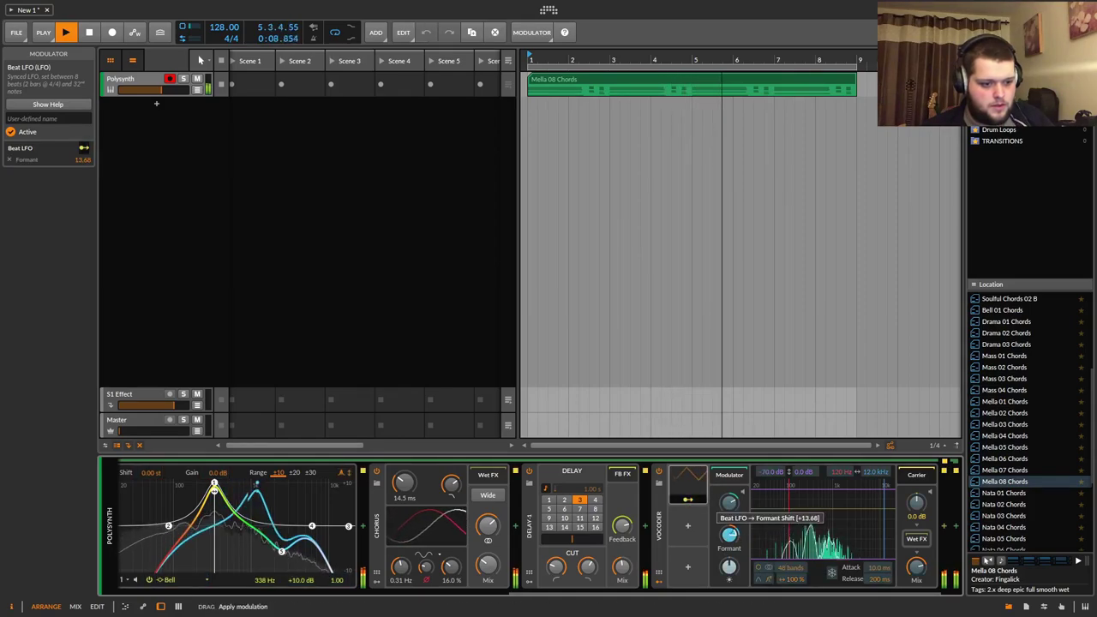
pyautogui.moveTo(728, 569); pyautogui.dragTo(728, 562)
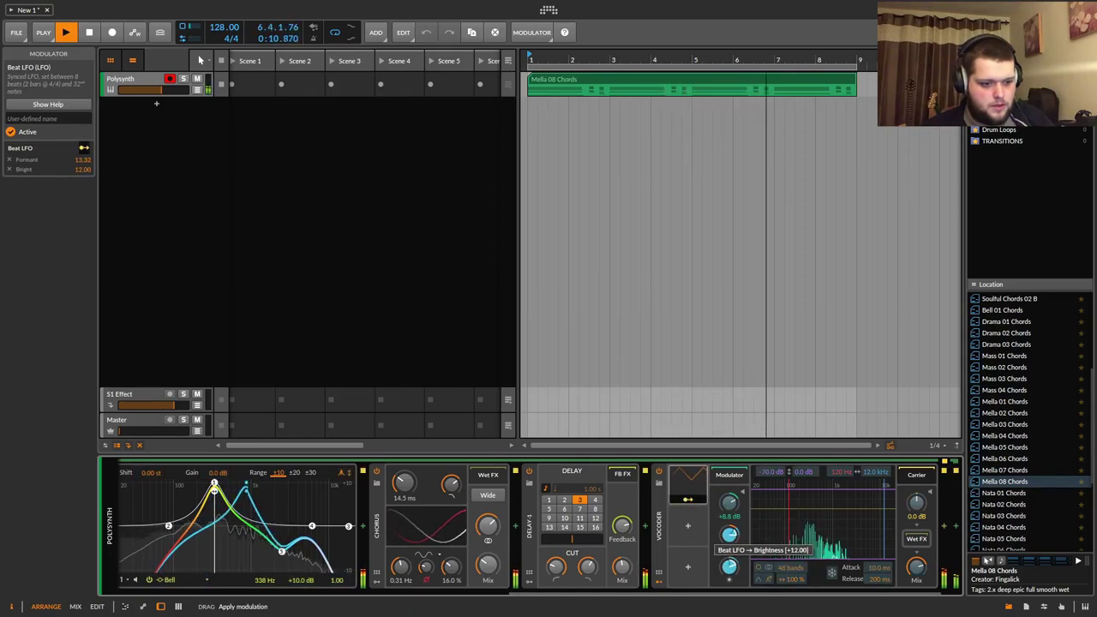
pyautogui.click(704, 483)
pyautogui.moveTo(749, 486); pyautogui.dragTo(750, 511)
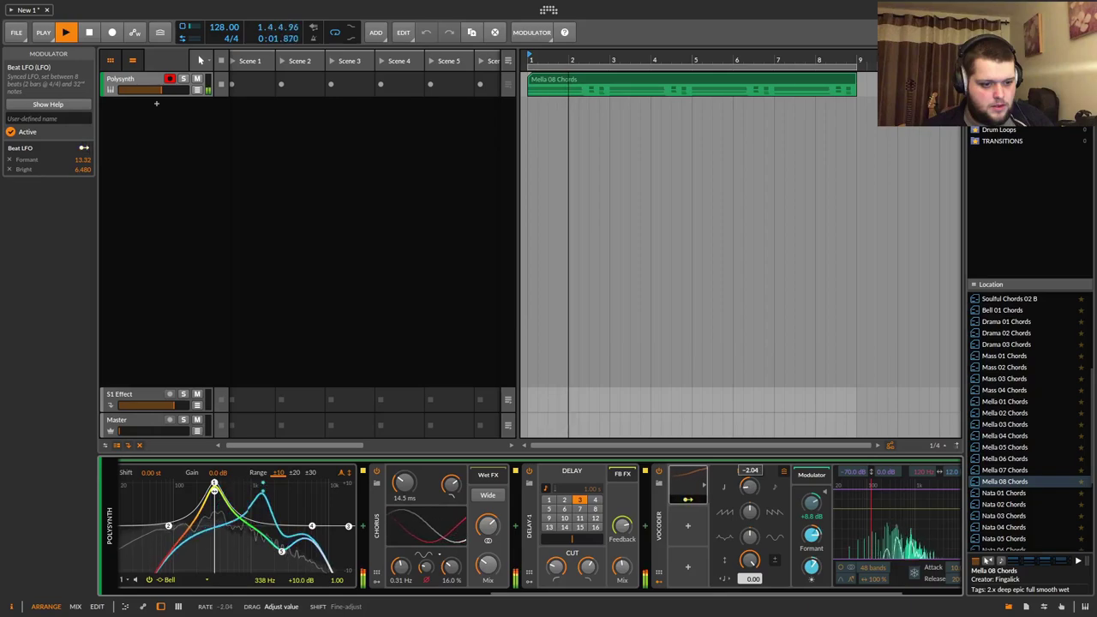
# Raise the Reverb's mix further to bring out the nested Wet FX chain.
pyautogui.moveTo(768, 593); pyautogui.dragTo(555, 580)
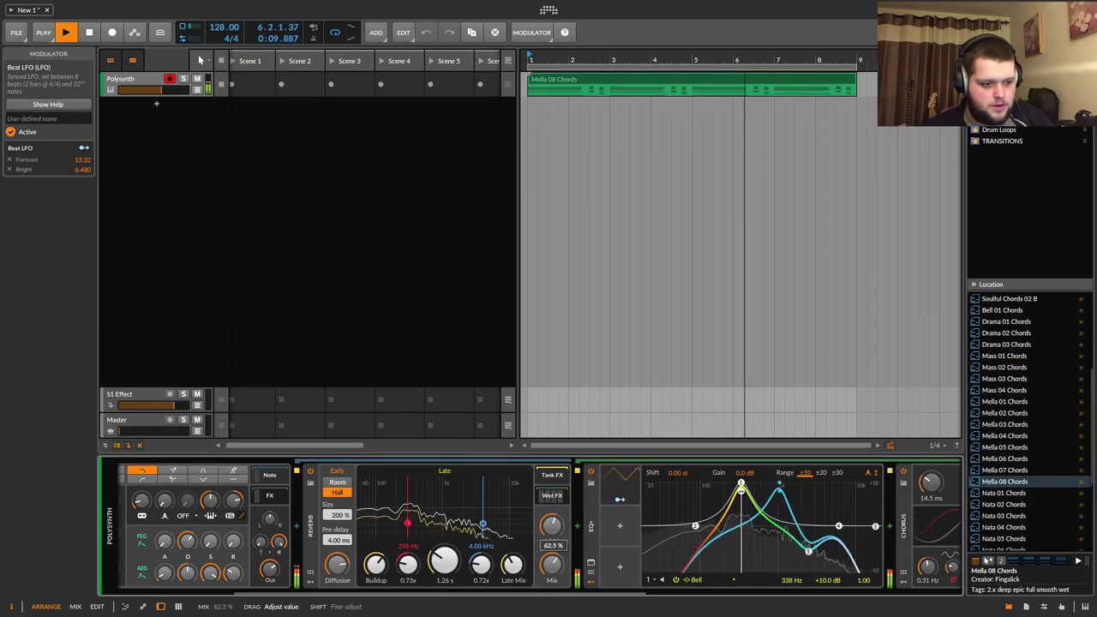
pyautogui.moveTo(556, 578); pyautogui.dragTo(555, 560)
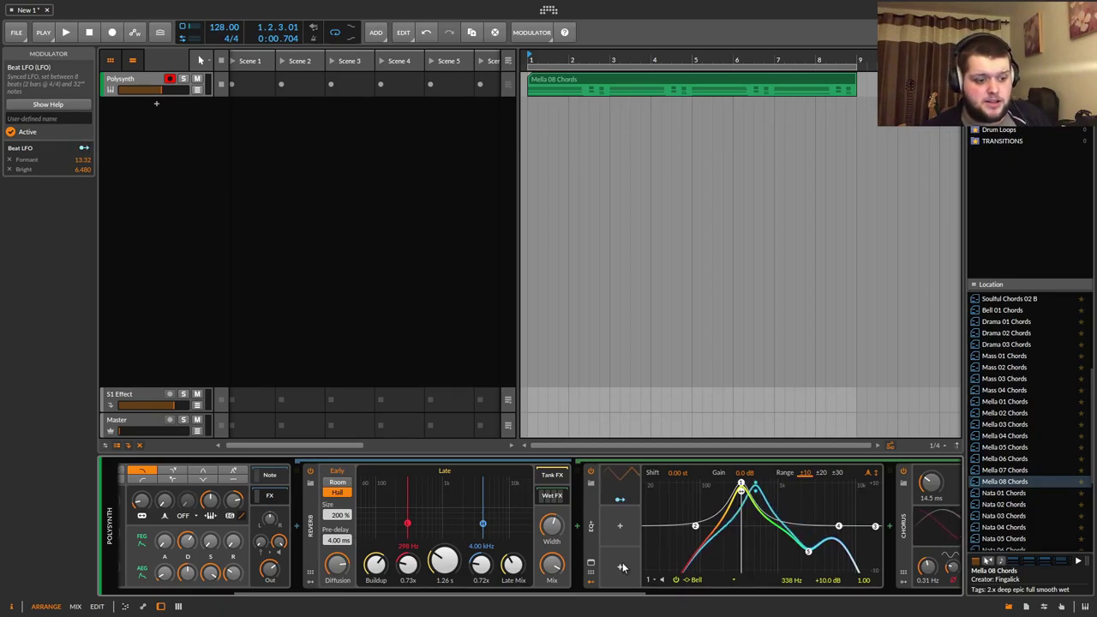
# Review the nested effects chain, collapse the Reverb, and fold and re-expand the Polysynth to show how the devices nest inside it.
pyautogui.moveTo(624, 593); pyautogui.dragTo(785, 598)
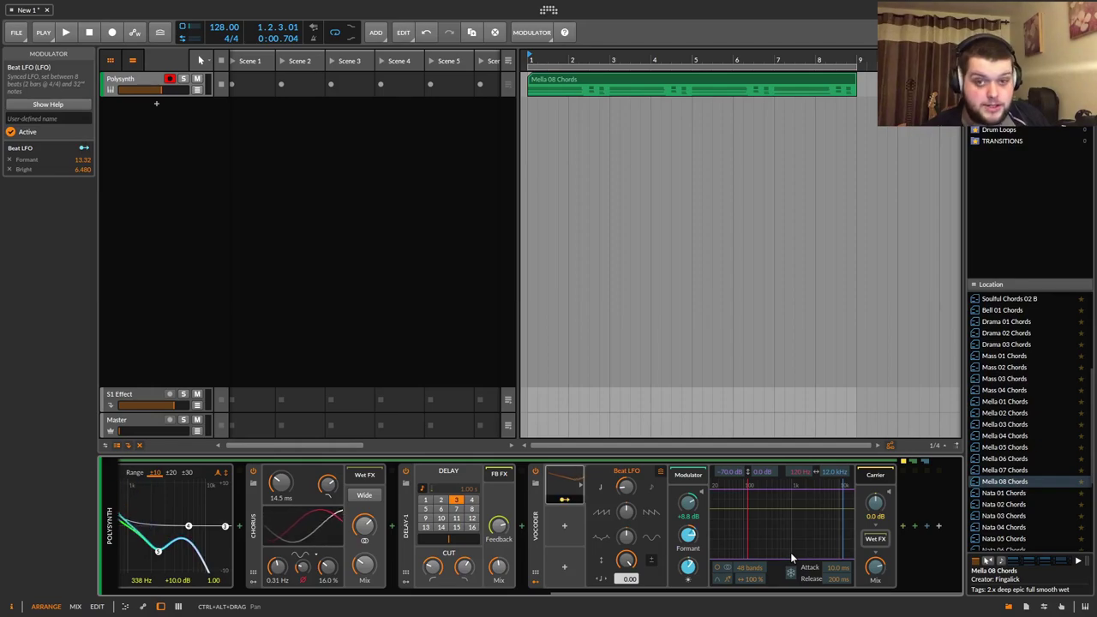
pyautogui.moveTo(743, 596); pyautogui.dragTo(463, 613)
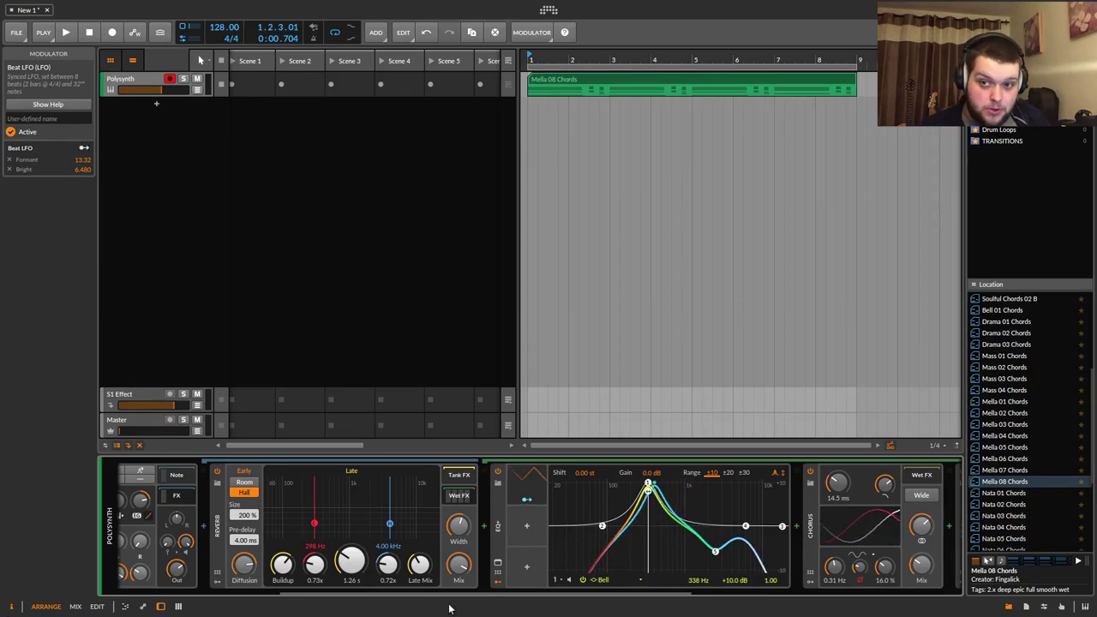
pyautogui.click(217, 525)
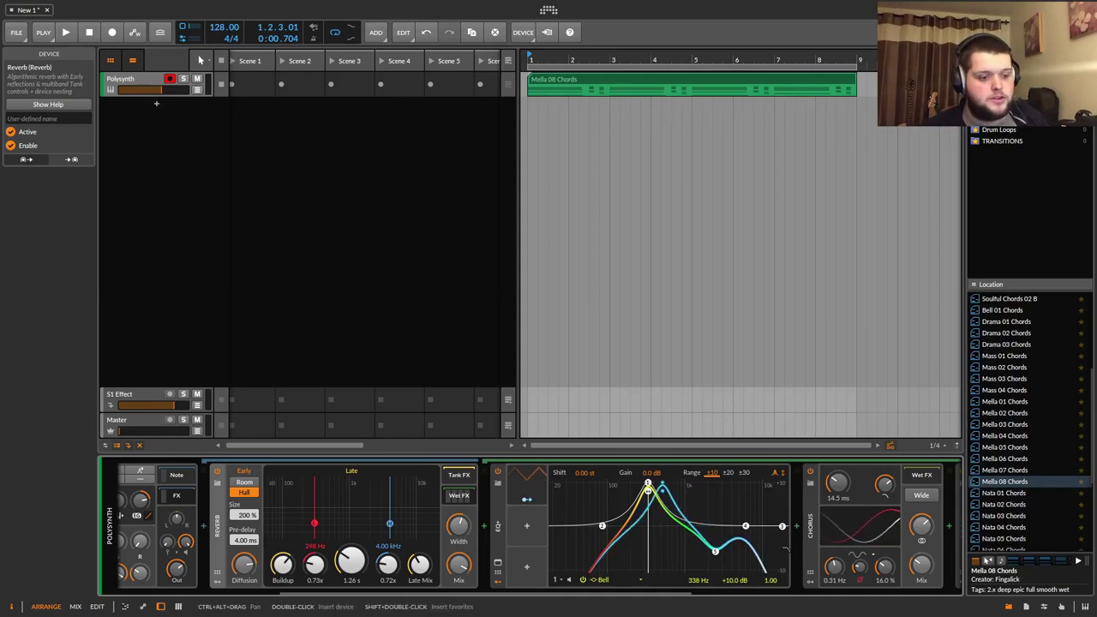
pyautogui.moveTo(677, 593); pyautogui.dragTo(486, 604)
pyautogui.moveTo(367, 612); pyautogui.dragTo(372, 610)
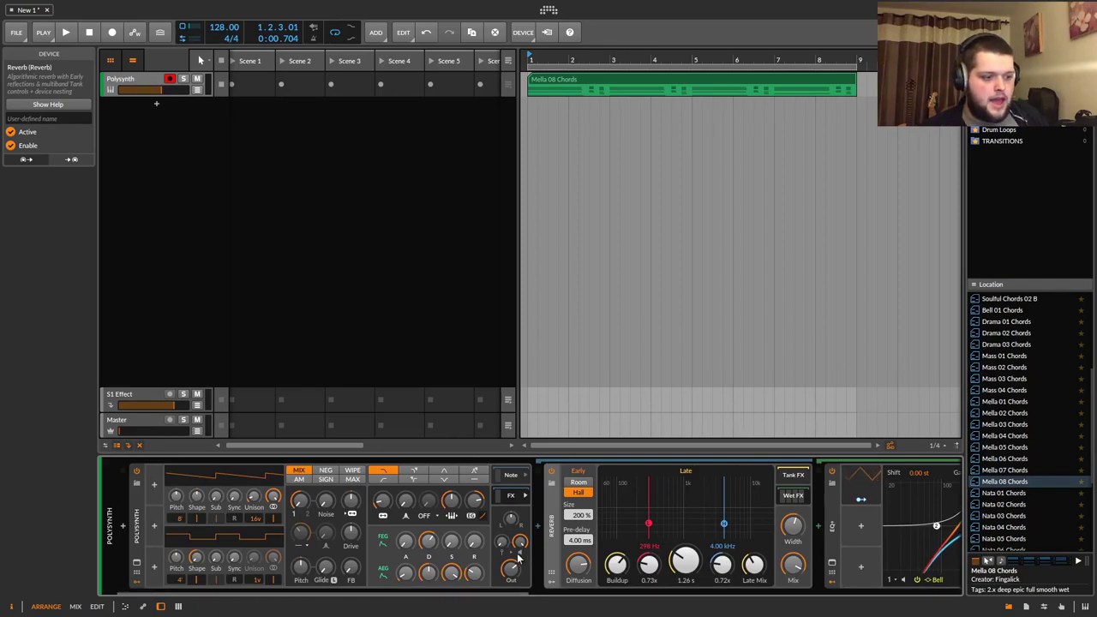
pyautogui.click(553, 524)
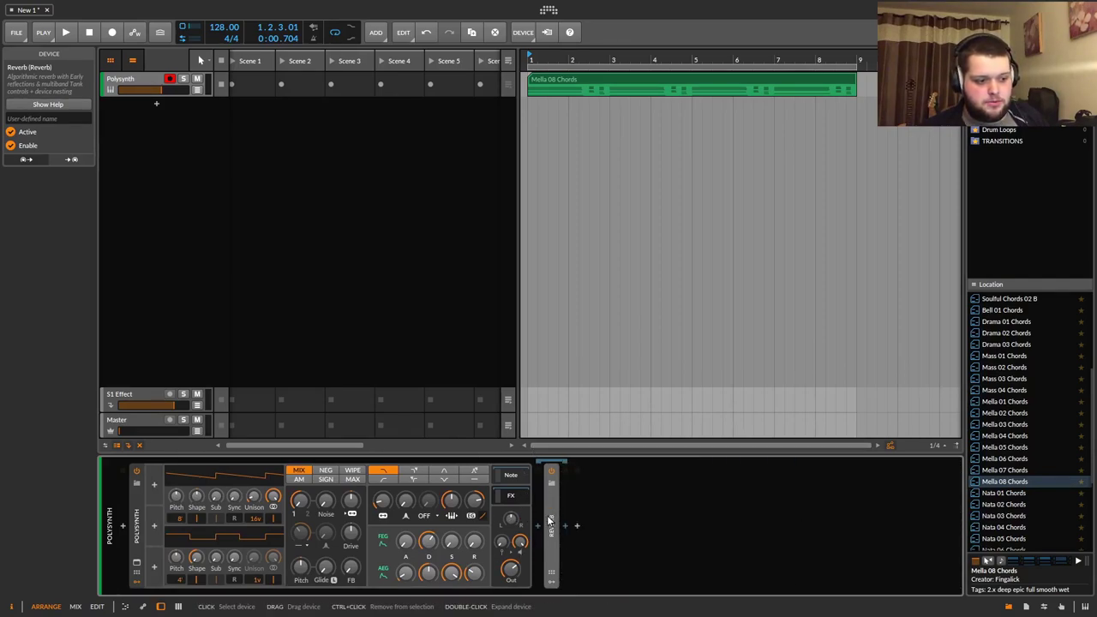
pyautogui.click(139, 528)
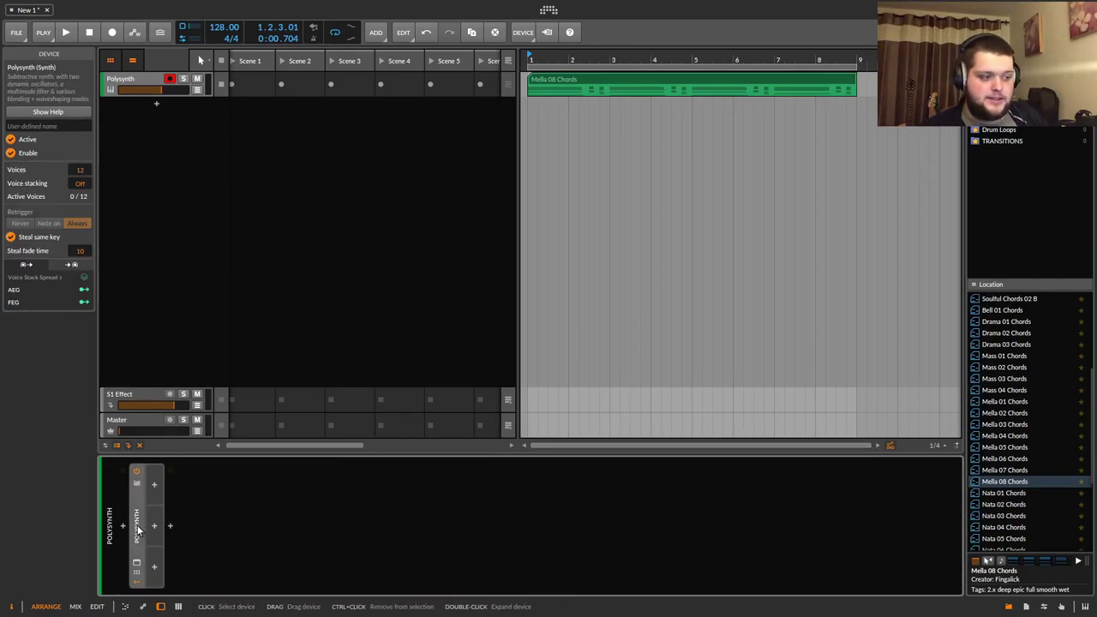
pyautogui.doubleClick(138, 528)
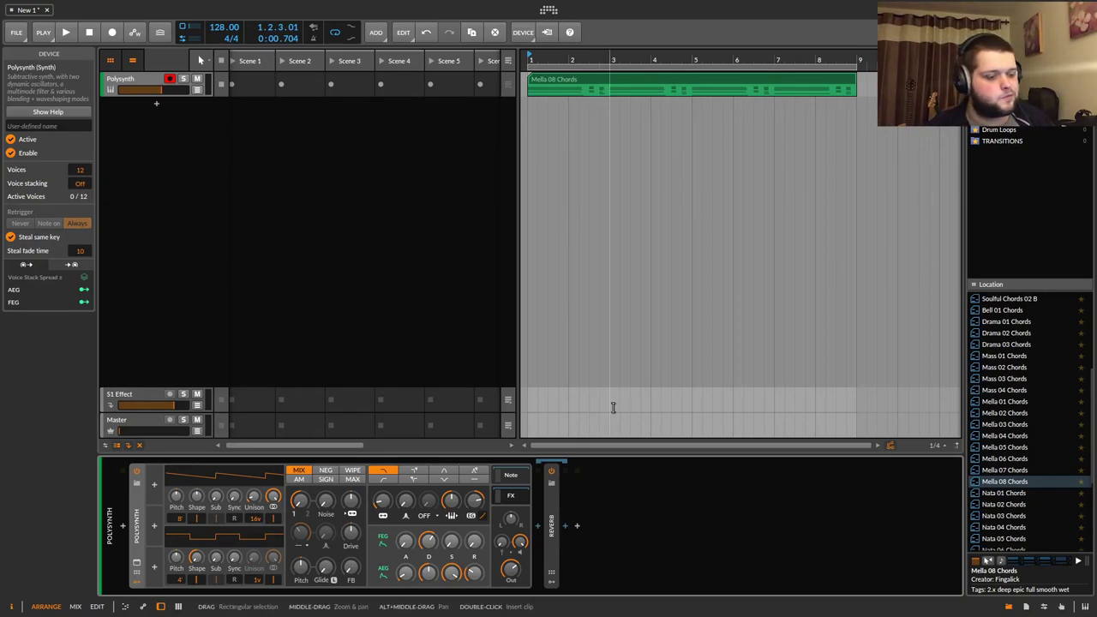
# Delete the Polysynth with all its nested devices from the track.
pyautogui.click(579, 527)
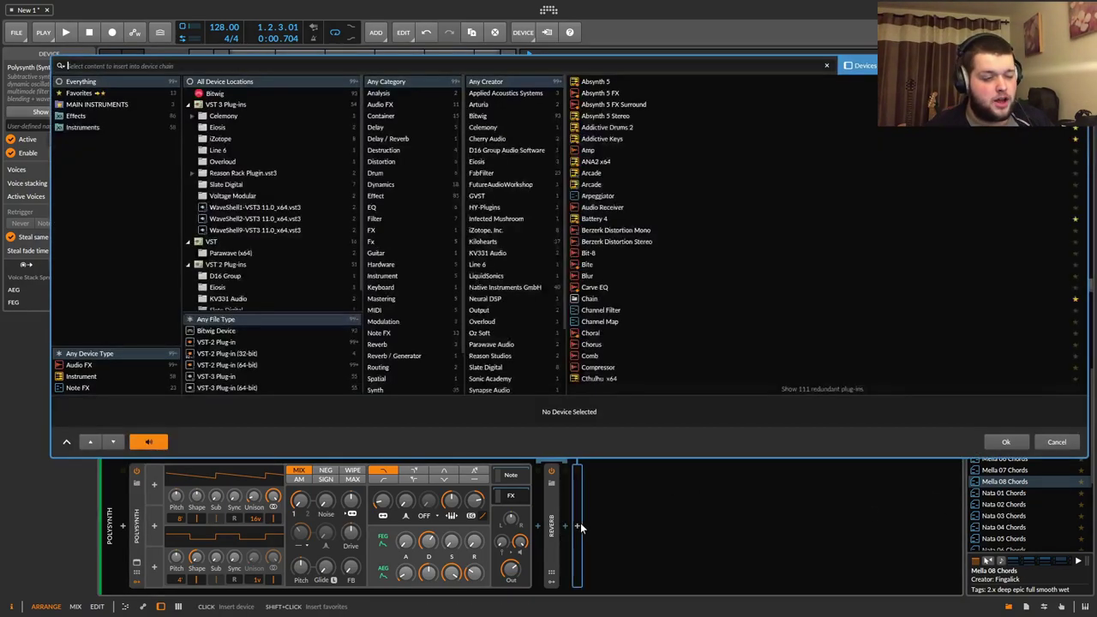
pyautogui.click(1058, 442)
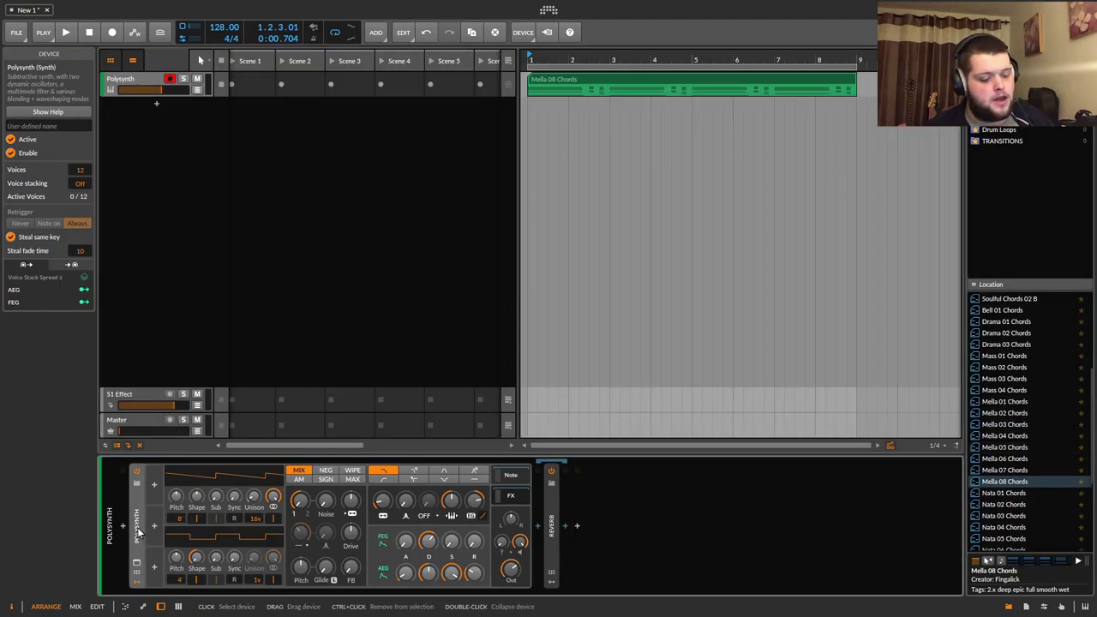
pyautogui.press('Delete')
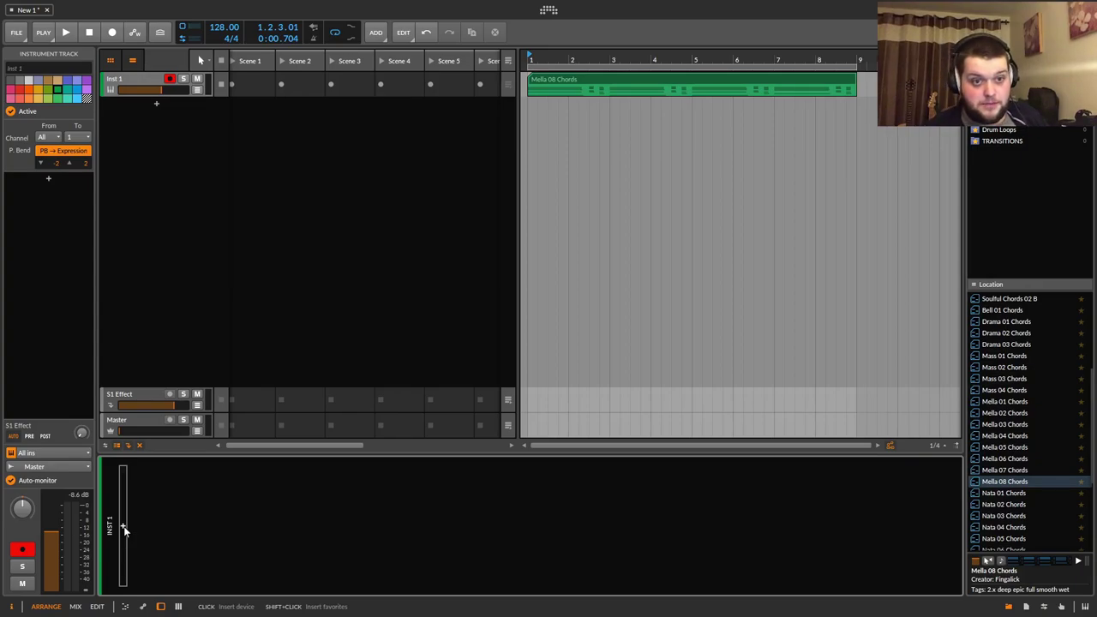
# Find Bitwig's own EQ devices with an "eq" search across everything and insert the EQ+ into the empty instrument track.
pyautogui.click(122, 523)
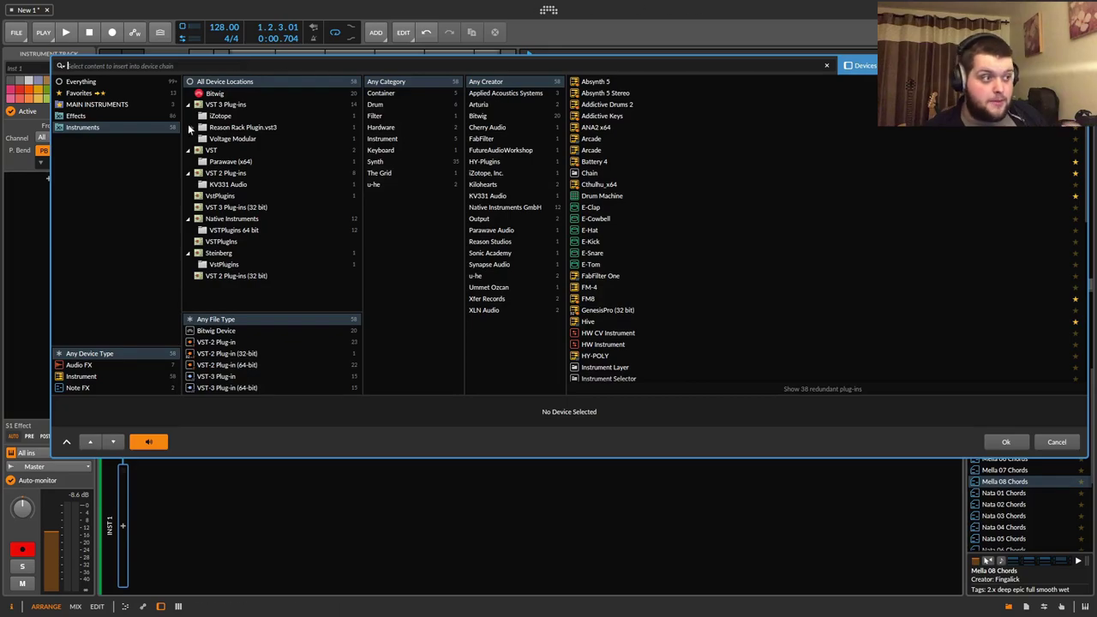
pyautogui.write('eq')
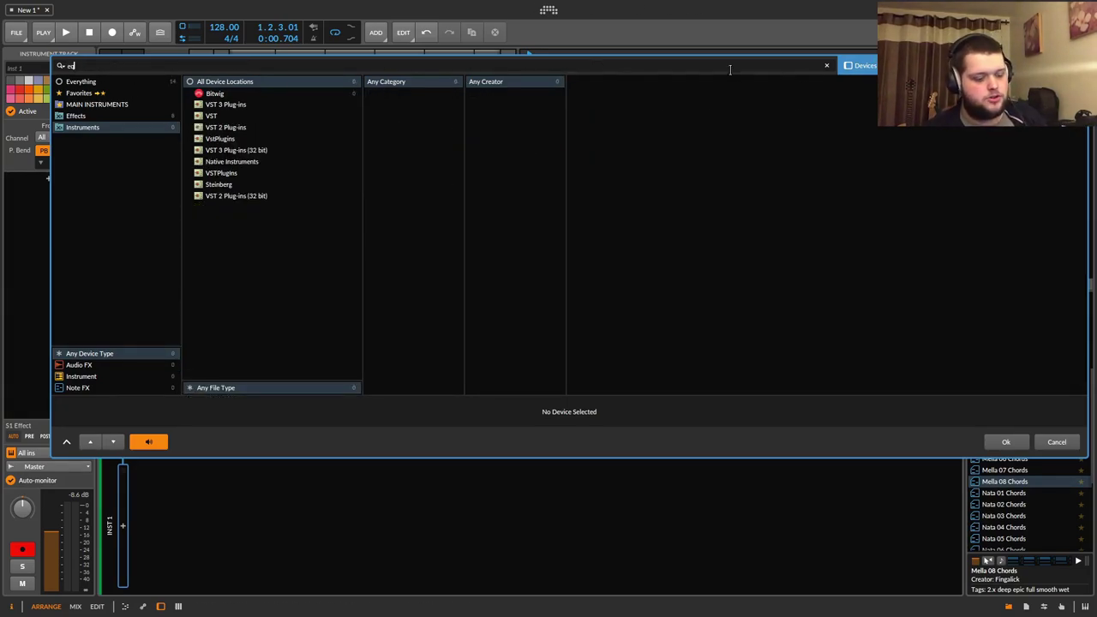
pyautogui.press('BackSpace')
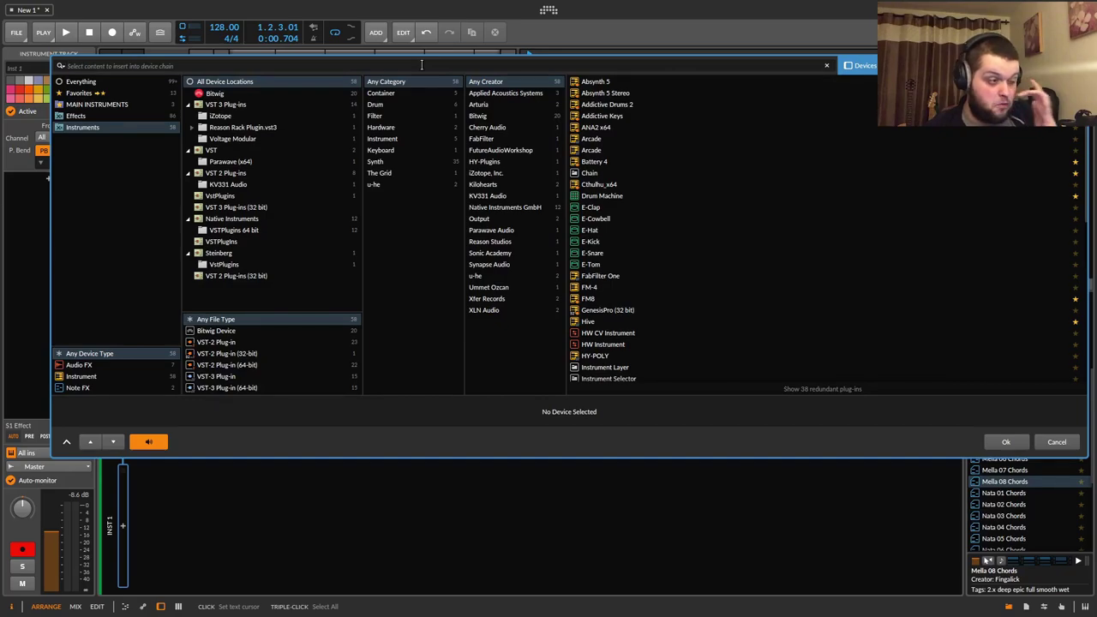
pyautogui.write('w')
pyautogui.press('BackSpace')
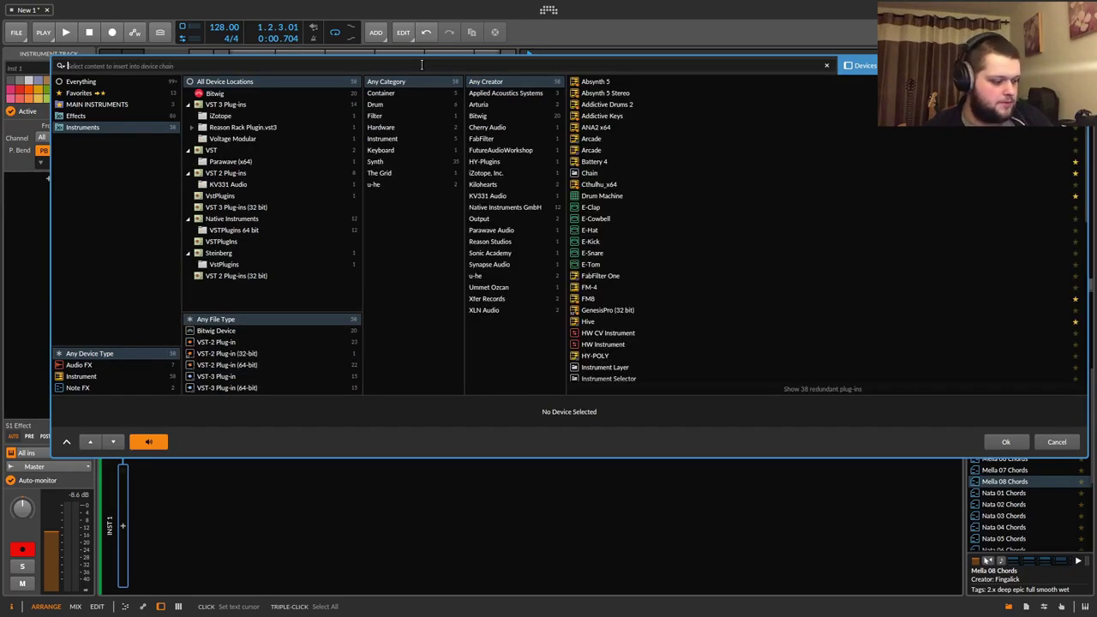
pyautogui.write('eq')
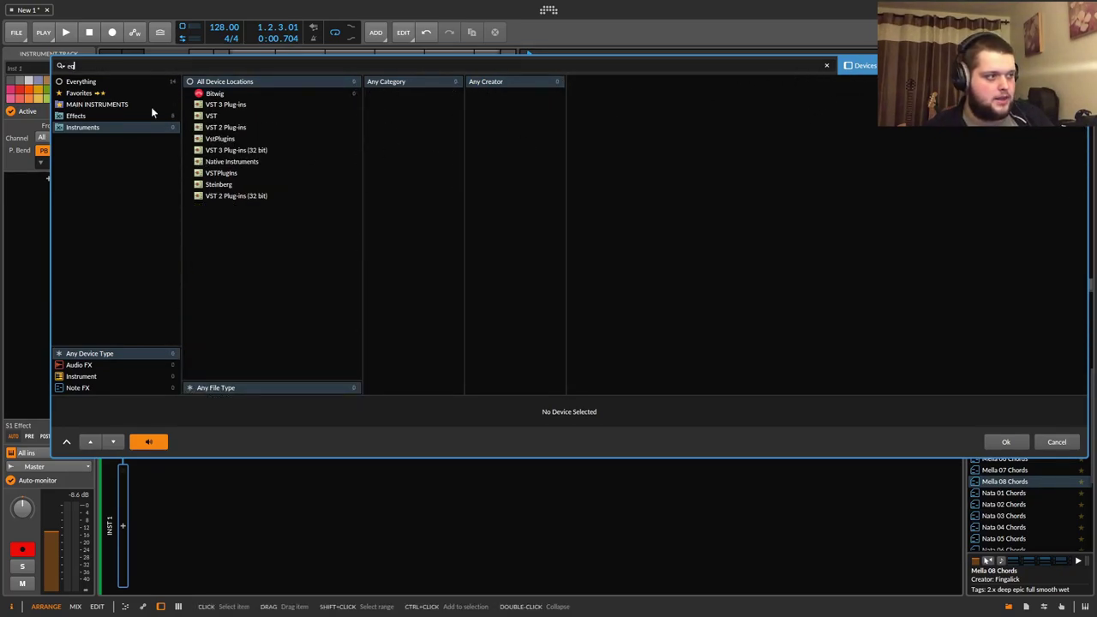
pyautogui.click(65, 116)
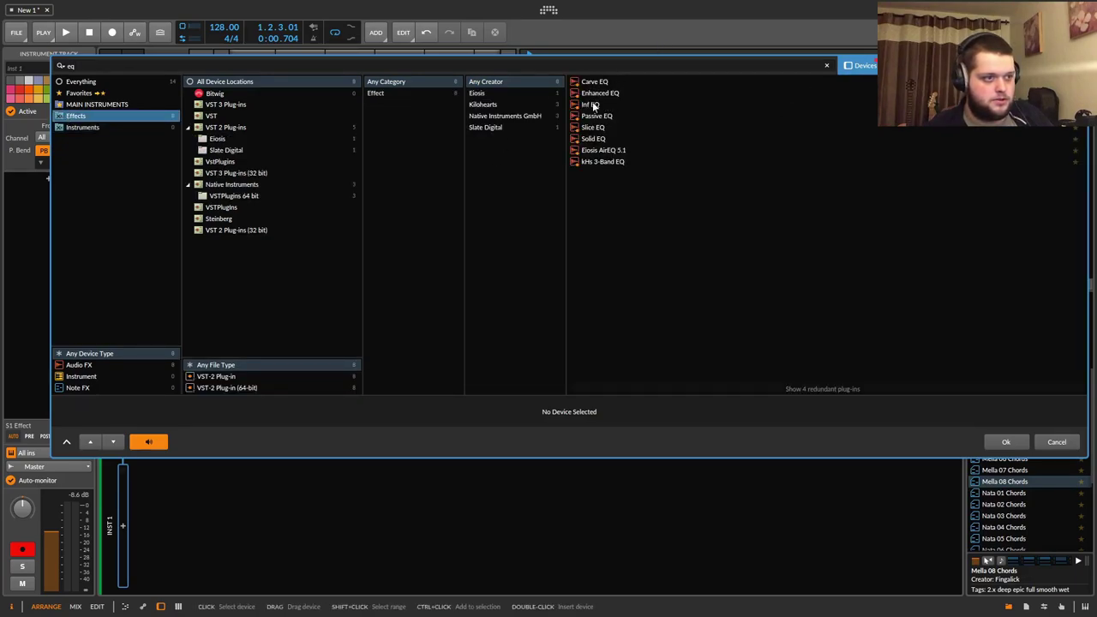
pyautogui.click(264, 92)
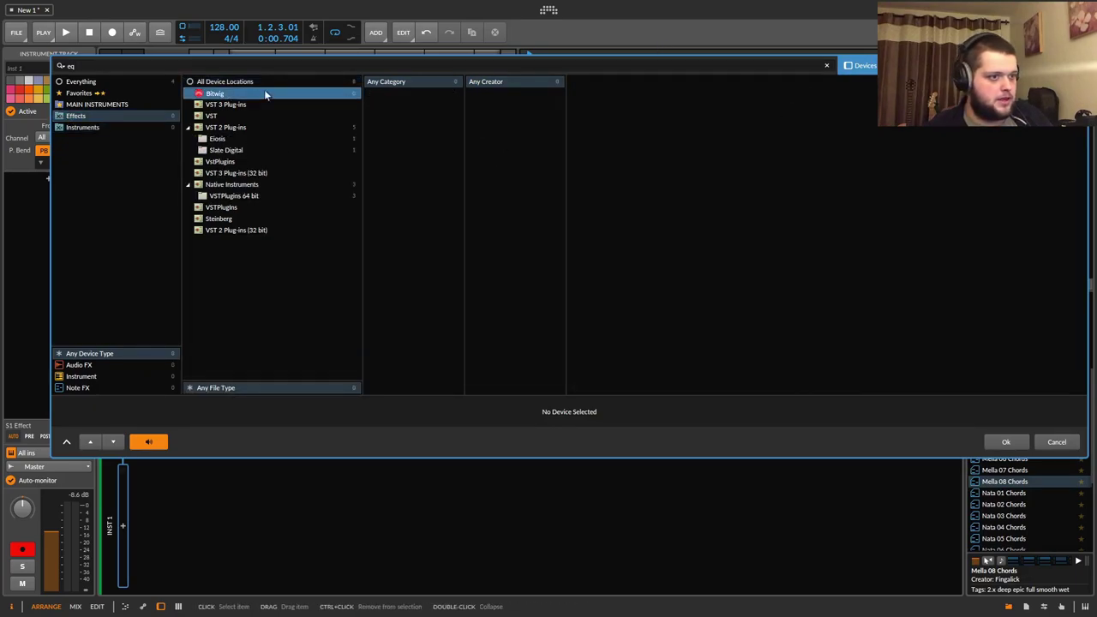
pyautogui.click(77, 81)
pyautogui.click(583, 79)
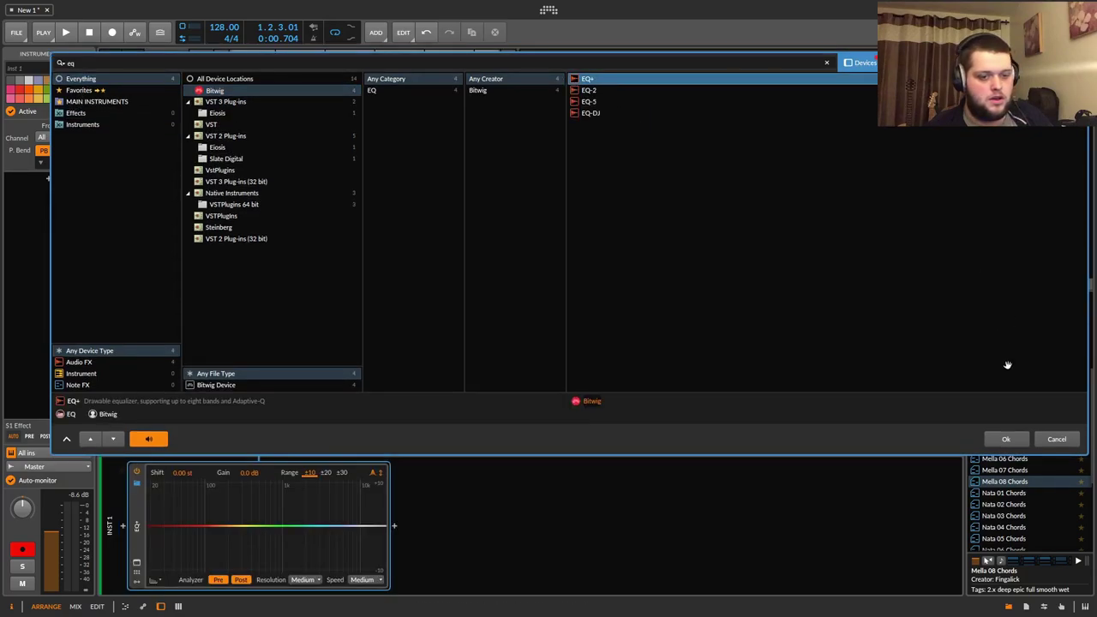
pyautogui.click(1007, 439)
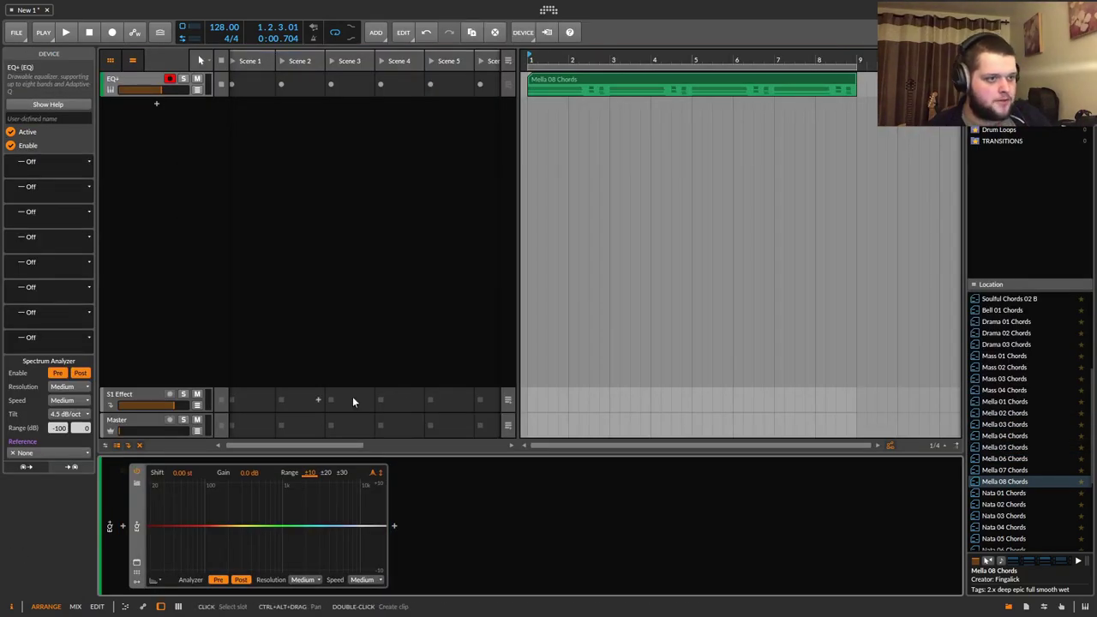
# Insert the Polysynth preset Air Pizz ahead of the EQ+ and audition it with the Mella 08 Chords clip.
pyautogui.click(122, 524)
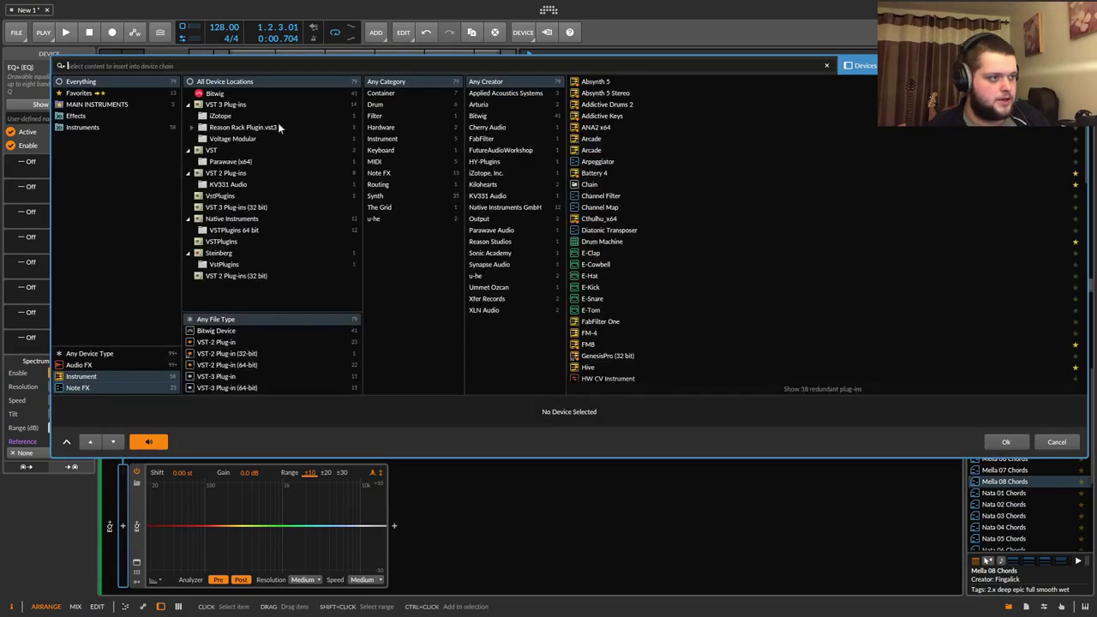
pyautogui.click(916, 65)
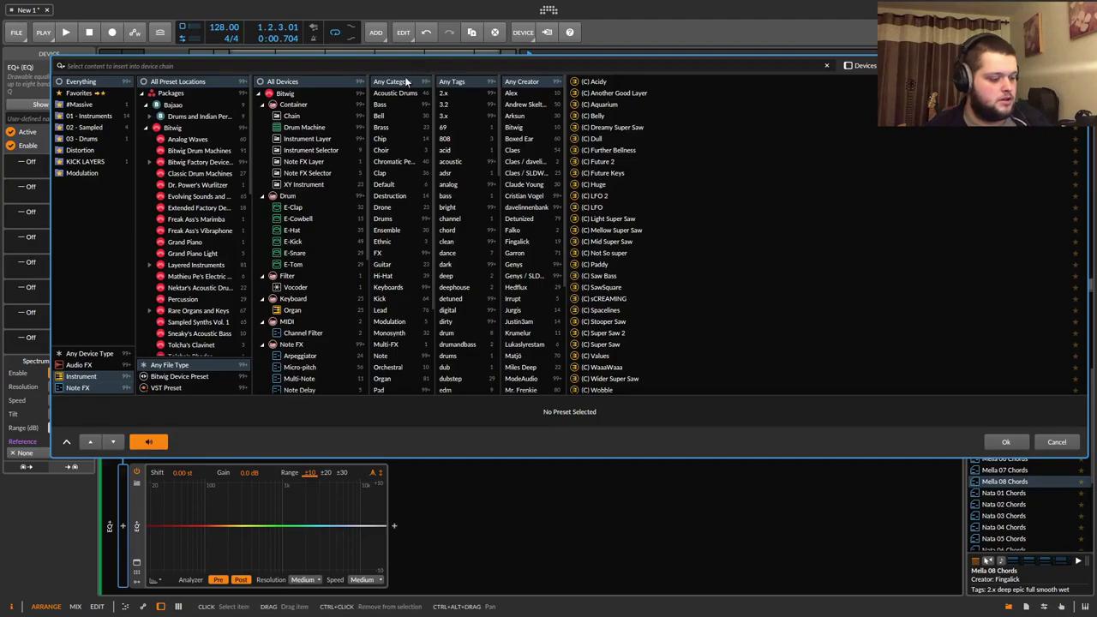
pyautogui.write('polys')
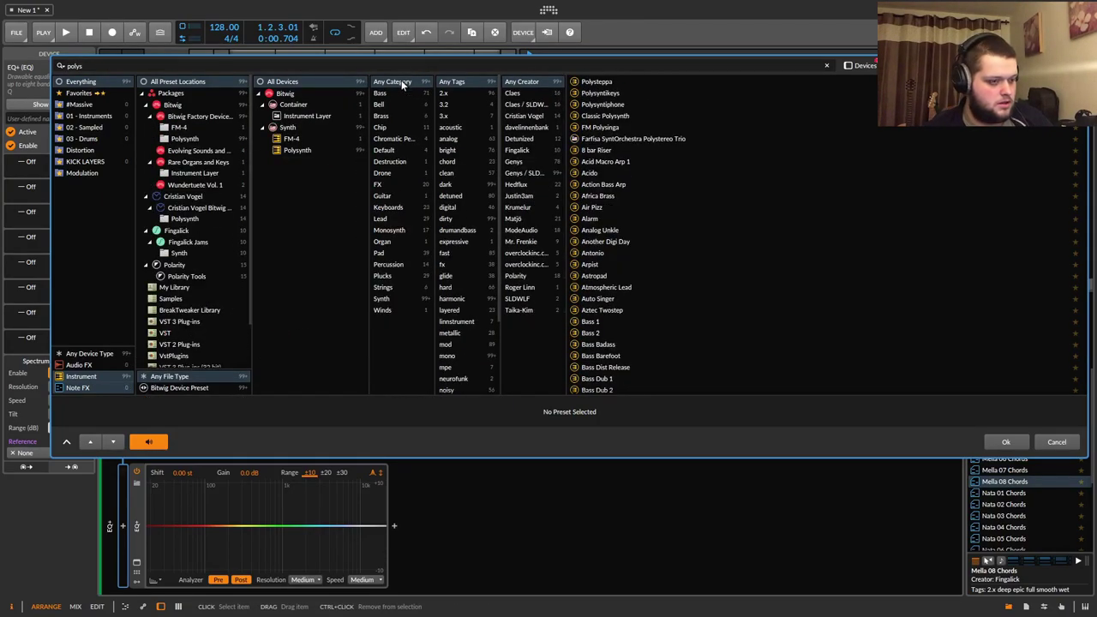
pyautogui.write('y')
pyautogui.click(651, 175)
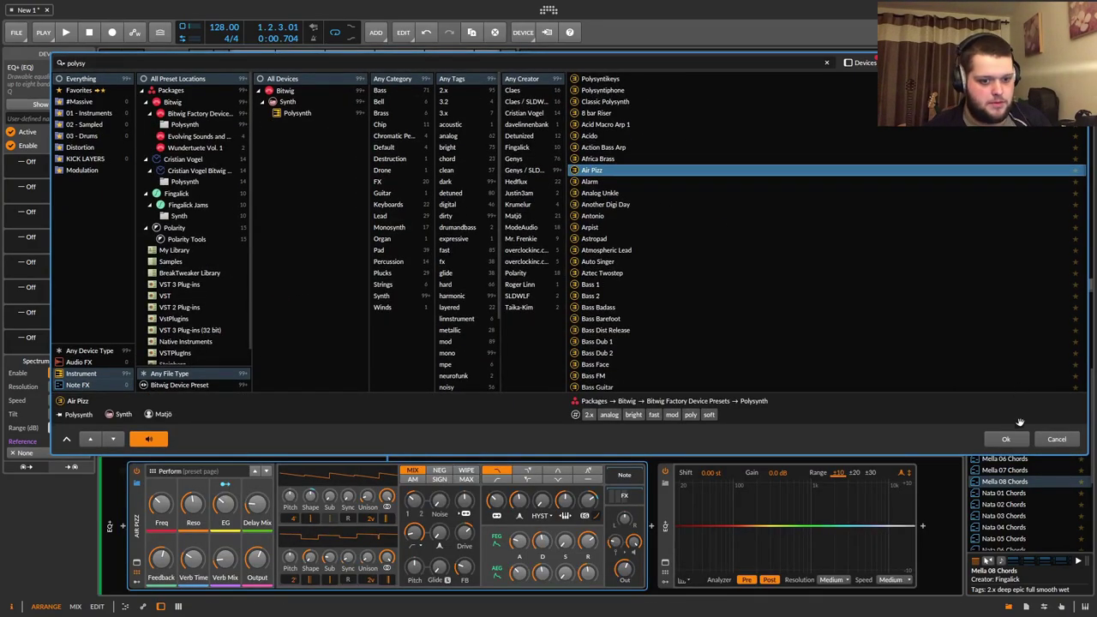
pyautogui.click(1008, 439)
pyautogui.press('space')
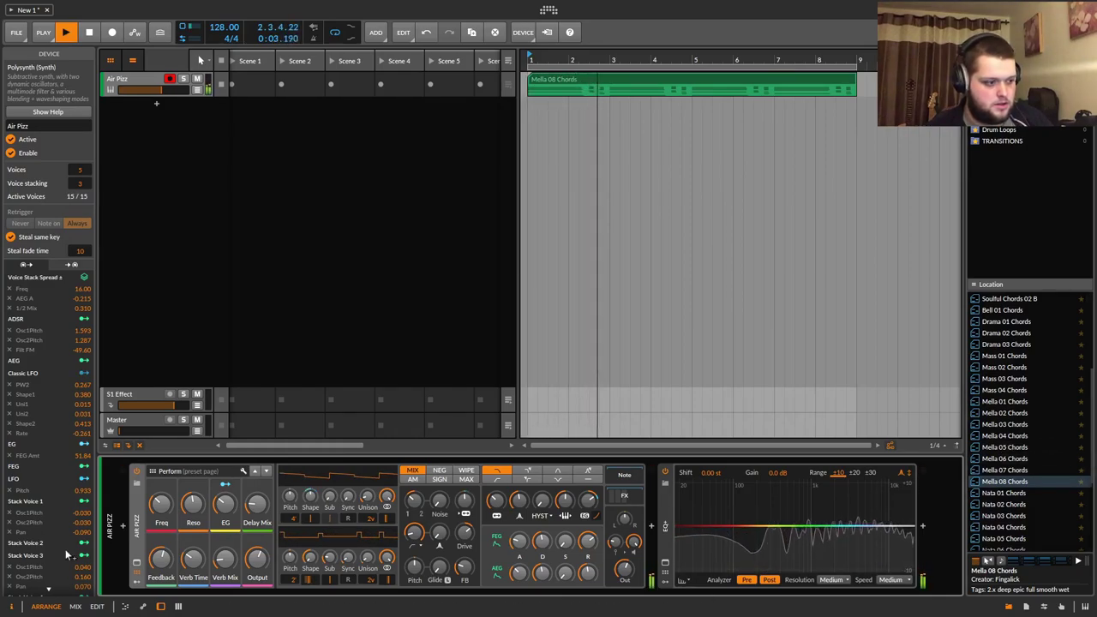
pyautogui.press('space')
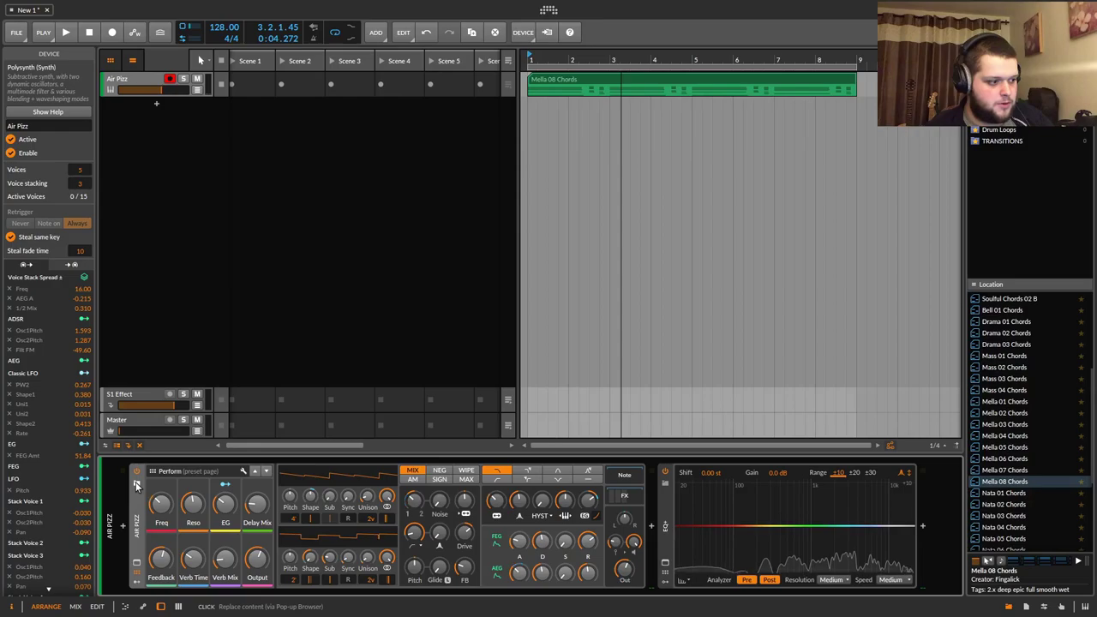
# Audition the Bassline 1 and Big Bud Trigger presets, and replace Air Pizz with the Polysynth preset Big Pluck Square.
pyautogui.click(136, 483)
pyautogui.scroll(-7, 728, 257)
pyautogui.click(625, 204)
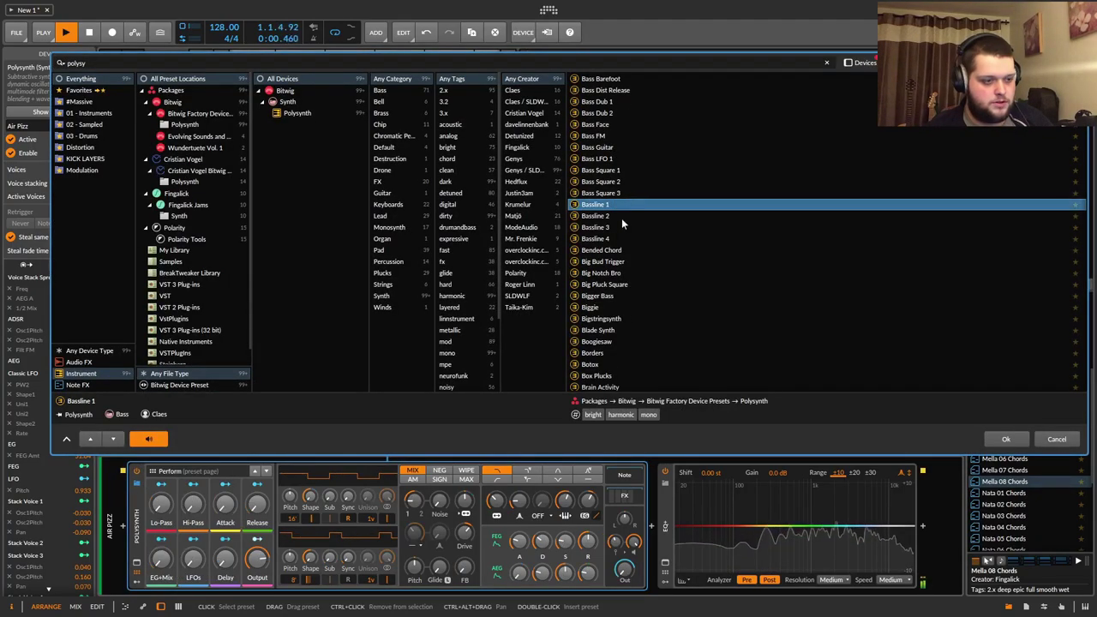
pyautogui.click(634, 262)
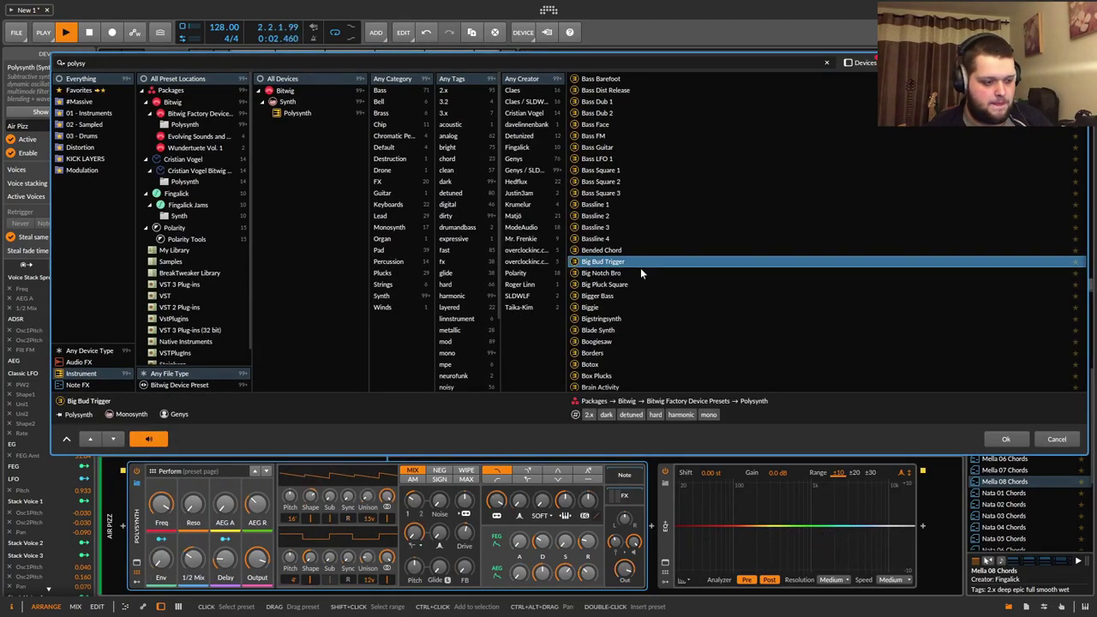
pyautogui.click(630, 285)
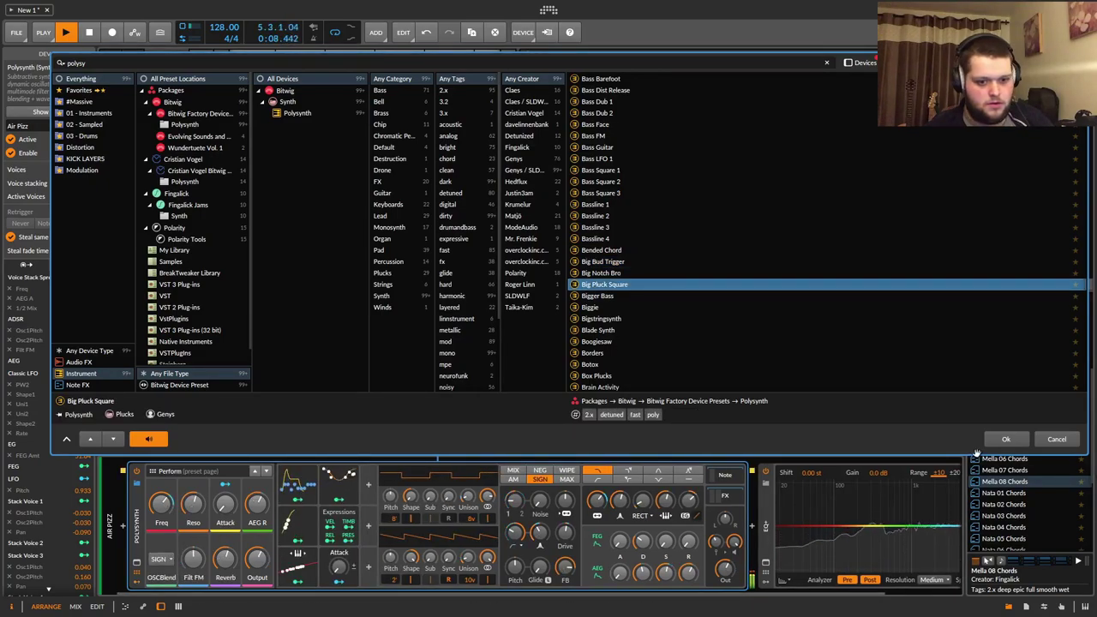
pyautogui.click(1015, 440)
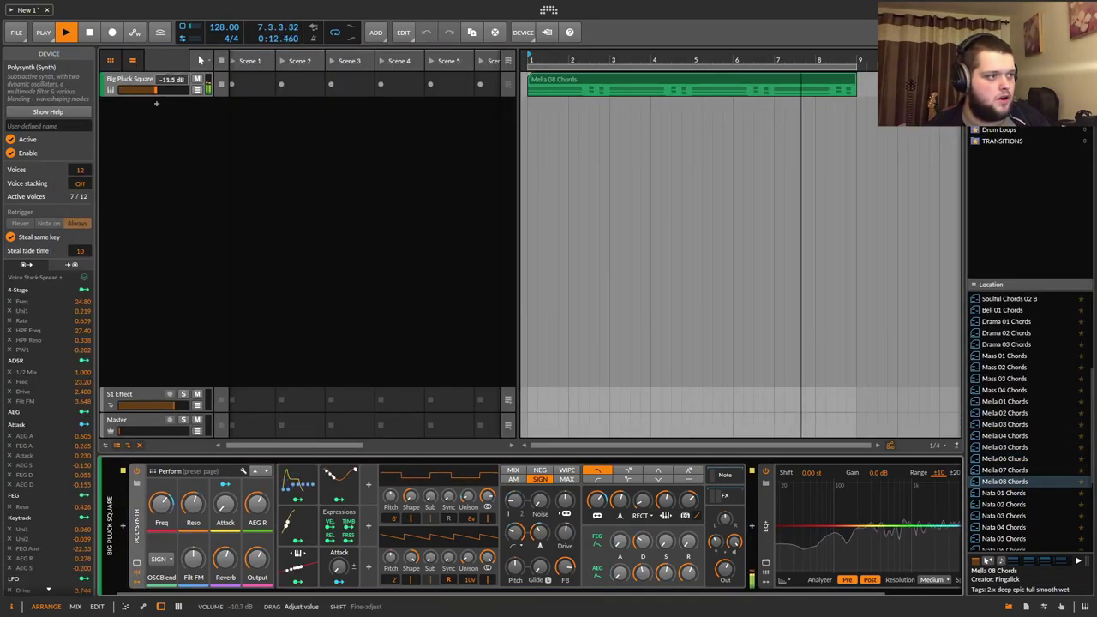
# Lower the Big Pluck Square track's volume and reduce the Polysynth's filter frequency while the chords play.
pyautogui.moveTo(165, 90); pyautogui.dragTo(139, 90)
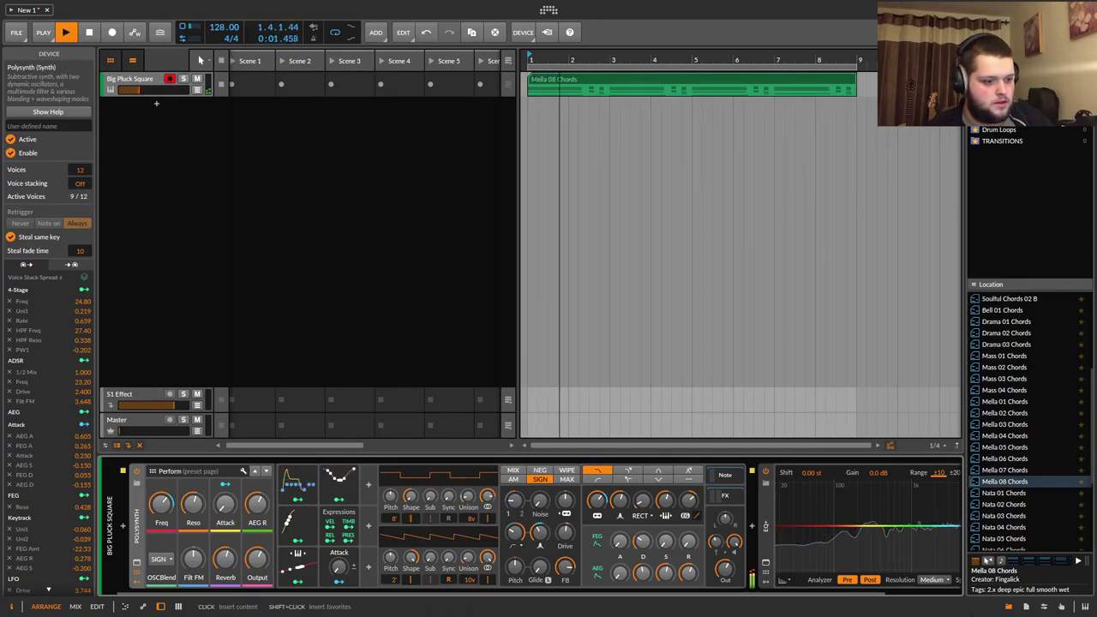
pyautogui.moveTo(598, 502); pyautogui.dragTo(598, 505)
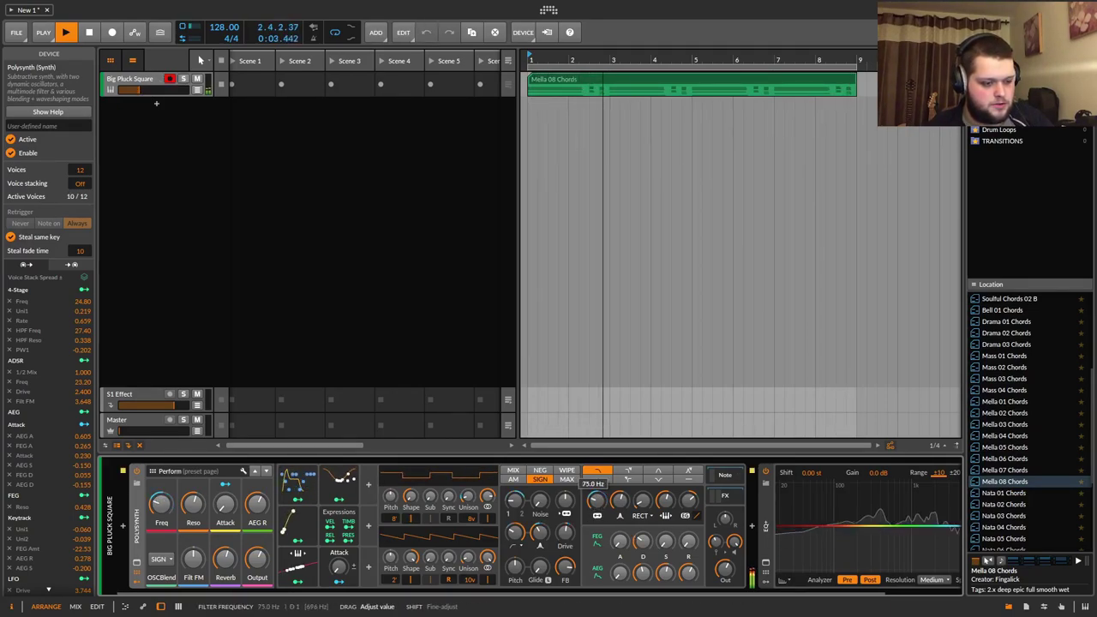
pyautogui.click(606, 592)
pyautogui.moveTo(818, 593); pyautogui.dragTo(1079, 598)
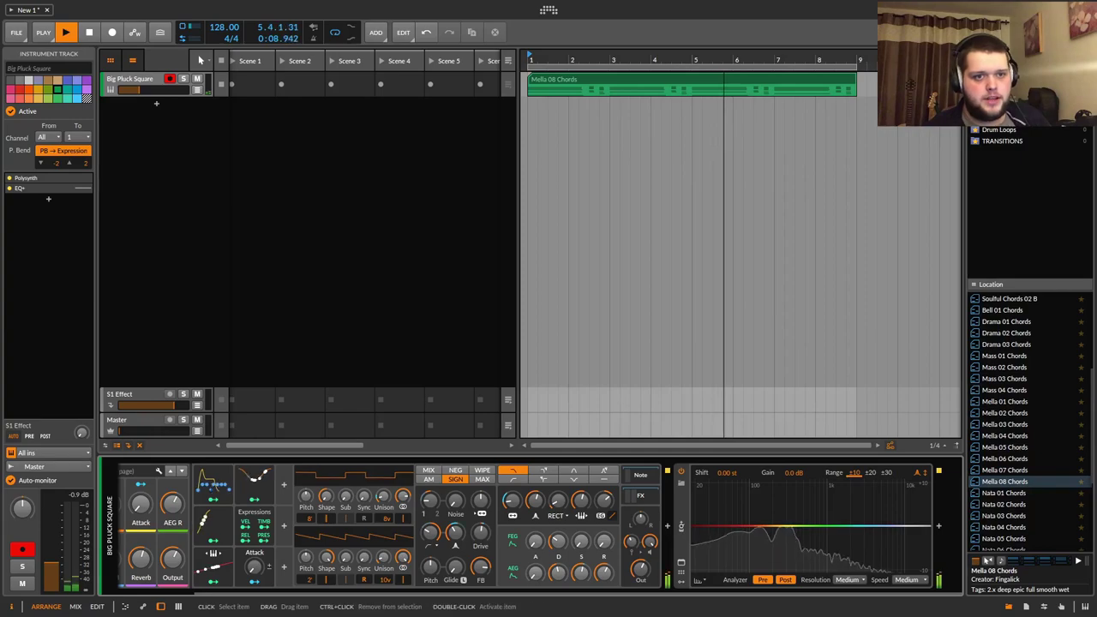
# Find the Glitch Hop clip in the Drum Loops collection and place it on a new track below the chords at bar 1.
pyautogui.click(998, 129)
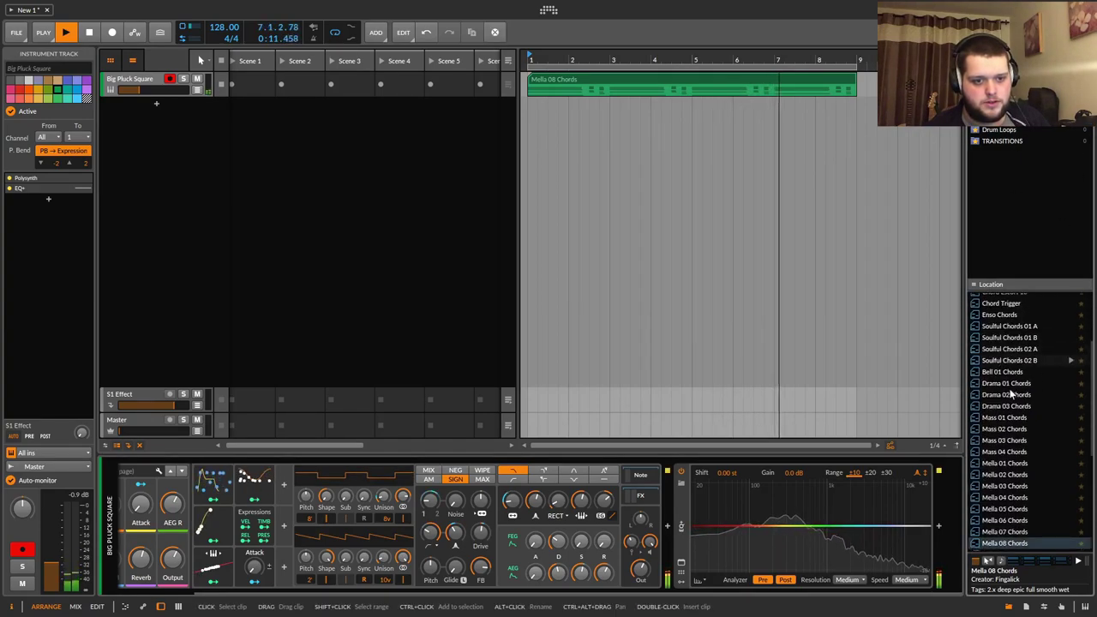
pyautogui.click(1013, 141)
pyautogui.click(1001, 130)
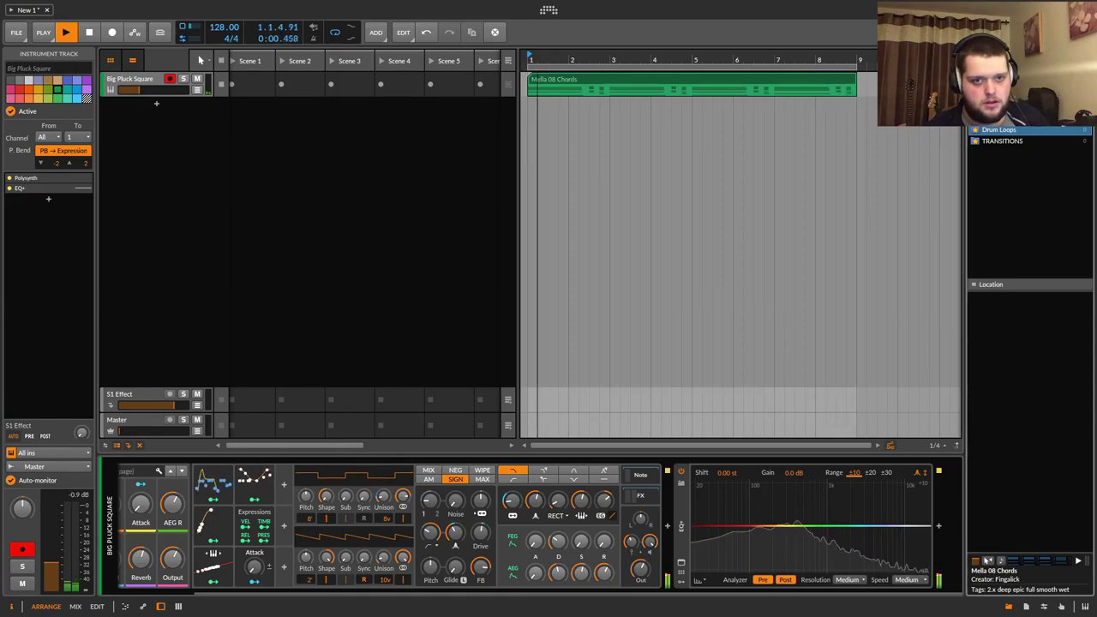
pyautogui.click(998, 118)
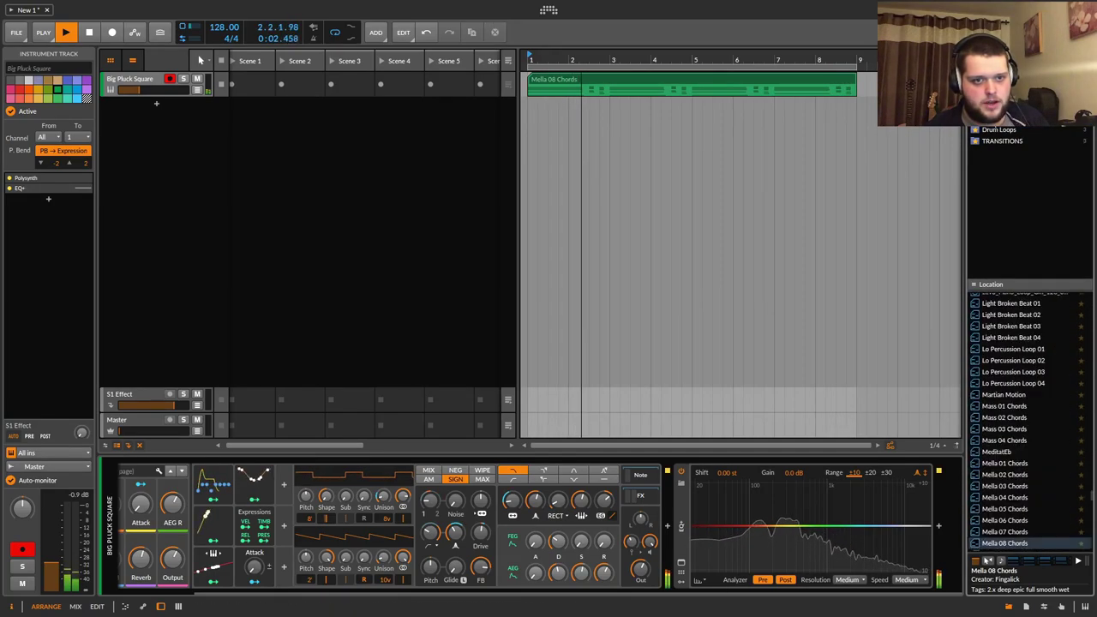
pyautogui.click(998, 131)
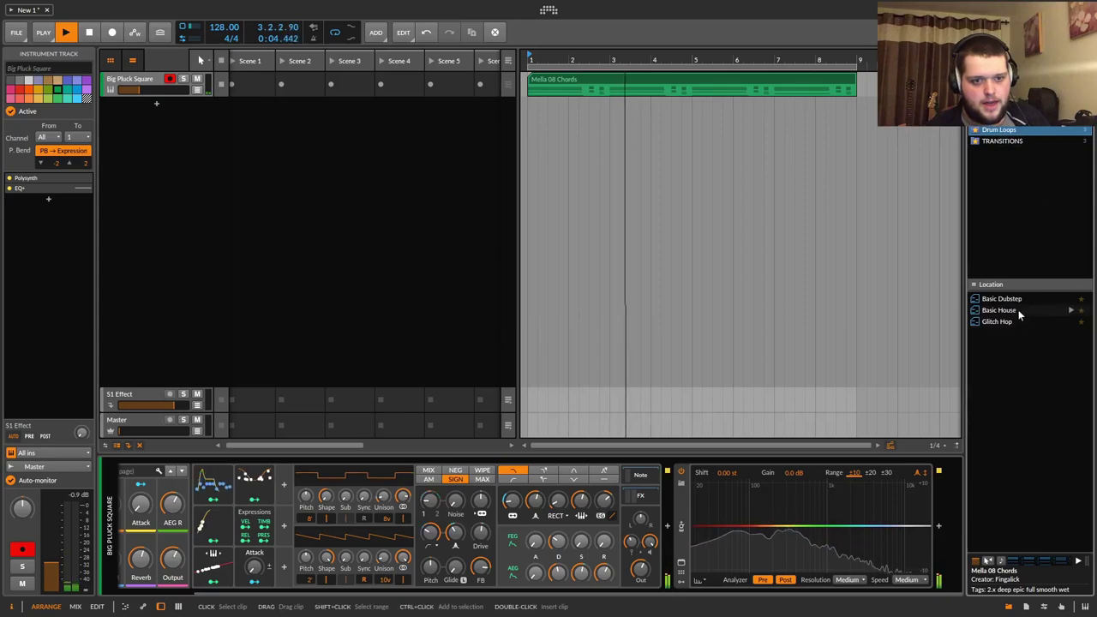
pyautogui.moveTo(1002, 324); pyautogui.dragTo(535, 111)
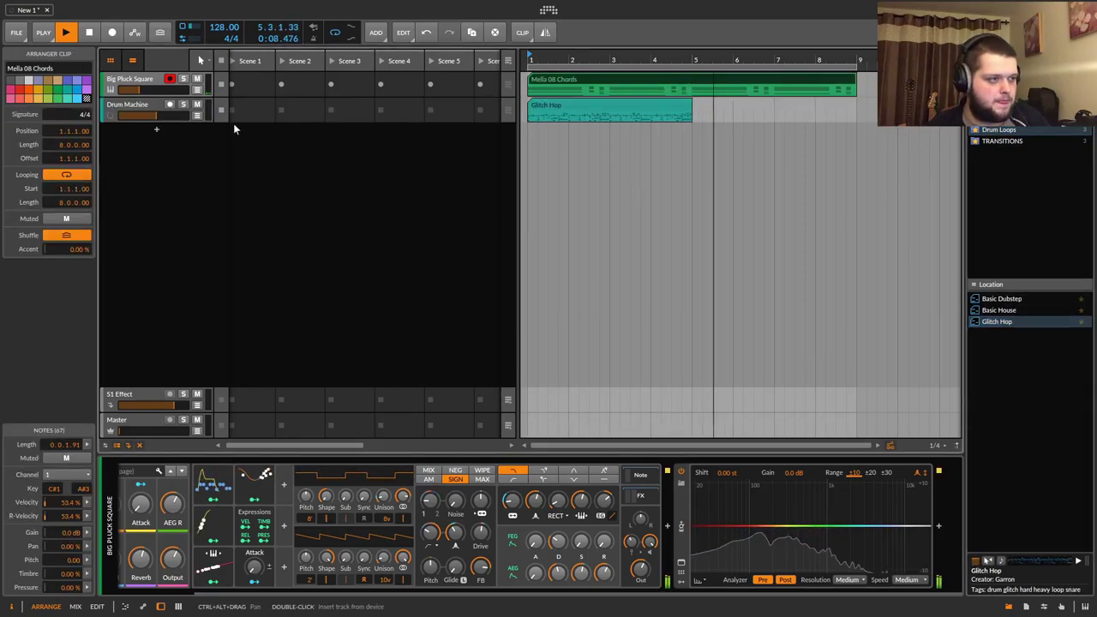
# Duplicate the Glitch Hop clip to bar 5 so the drums span the chord clip, and play both tracks together.
pyautogui.press('space')
pyautogui.click(638, 111)
pyautogui.hotkey('ctrl', 'd')
pyautogui.press('space')
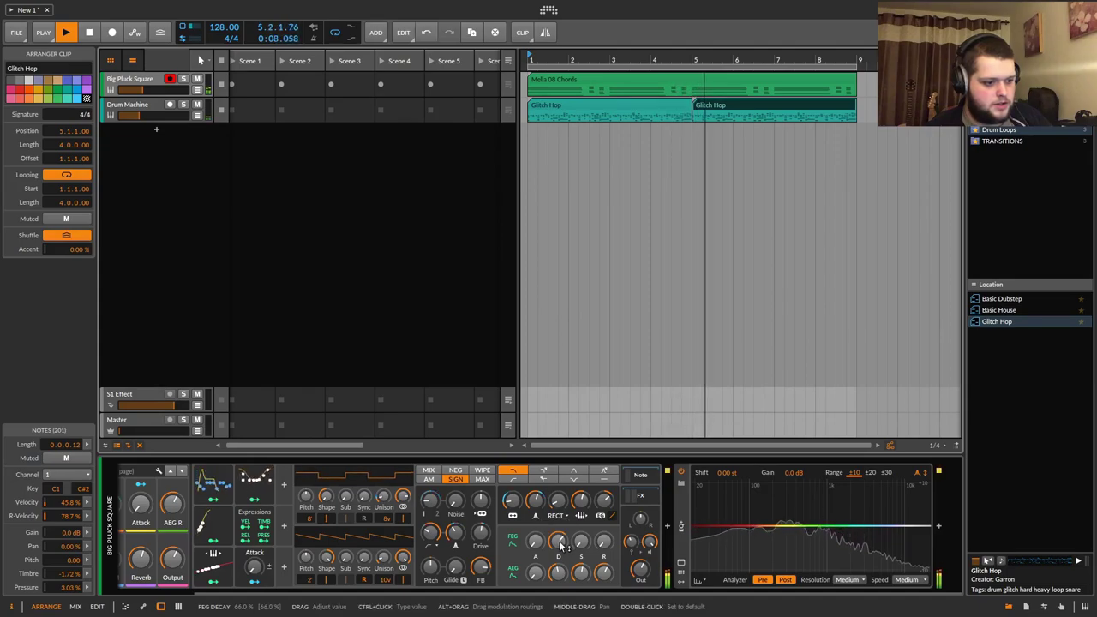
# Raise the Polysynth's amplitude envelope decay to about 67.4 % during playback, and stop the transport.
pyautogui.moveTo(558, 573); pyautogui.dragTo(558, 566)
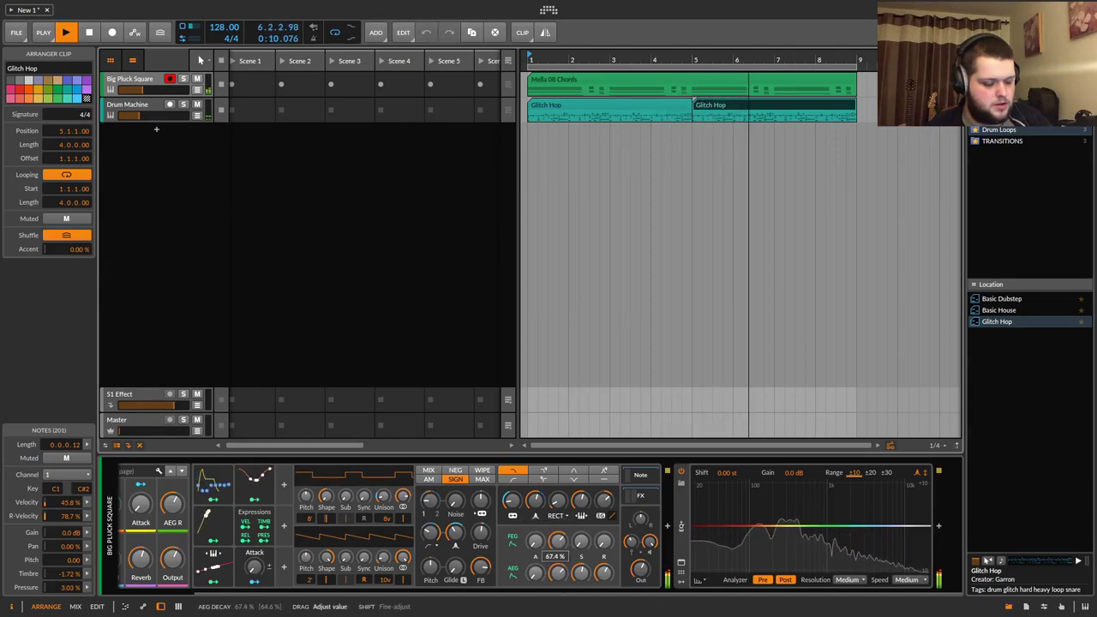
pyautogui.moveTo(804, 592); pyautogui.dragTo(656, 588)
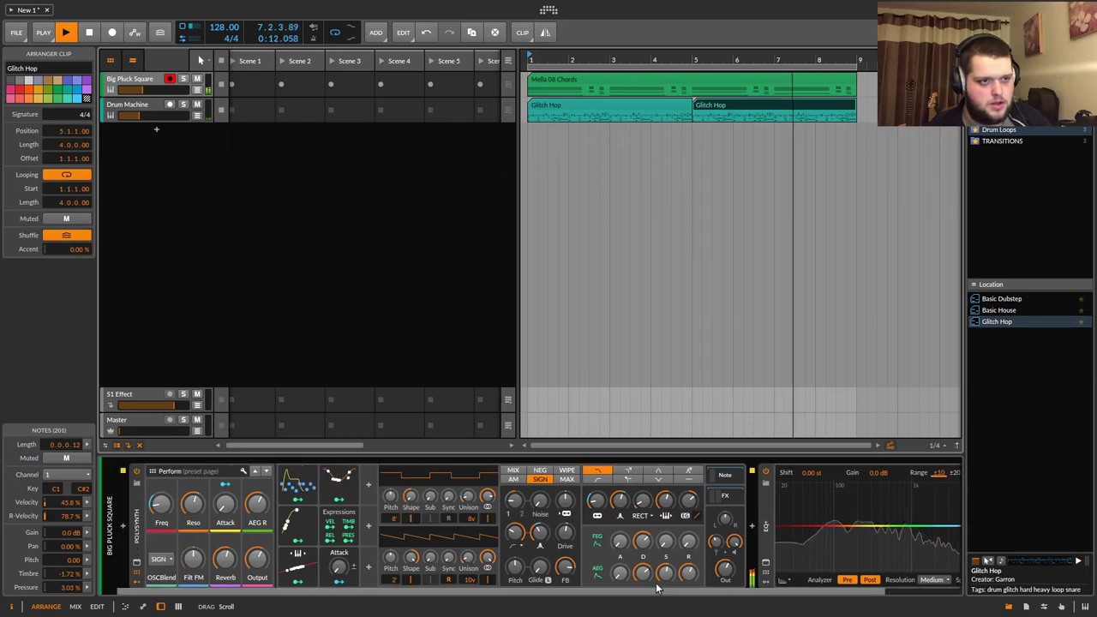
pyautogui.press('space')
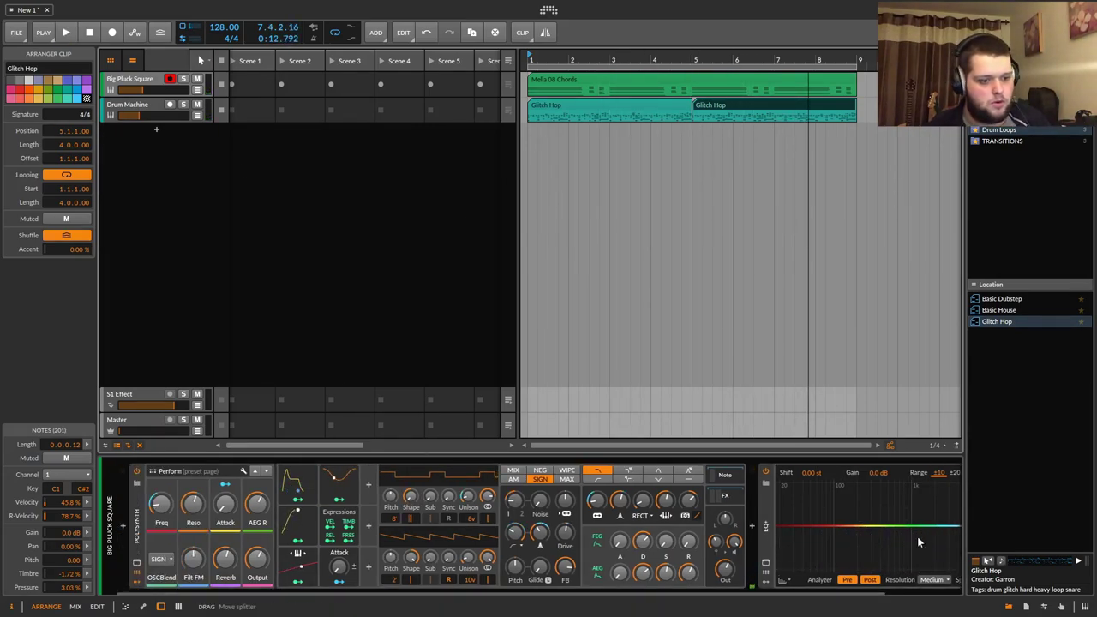
# Add a 2-pole low-cut point at about 57 Hz to the EQ+ and show the device's modulator slots.
pyautogui.hscroll(3, 761, 591)
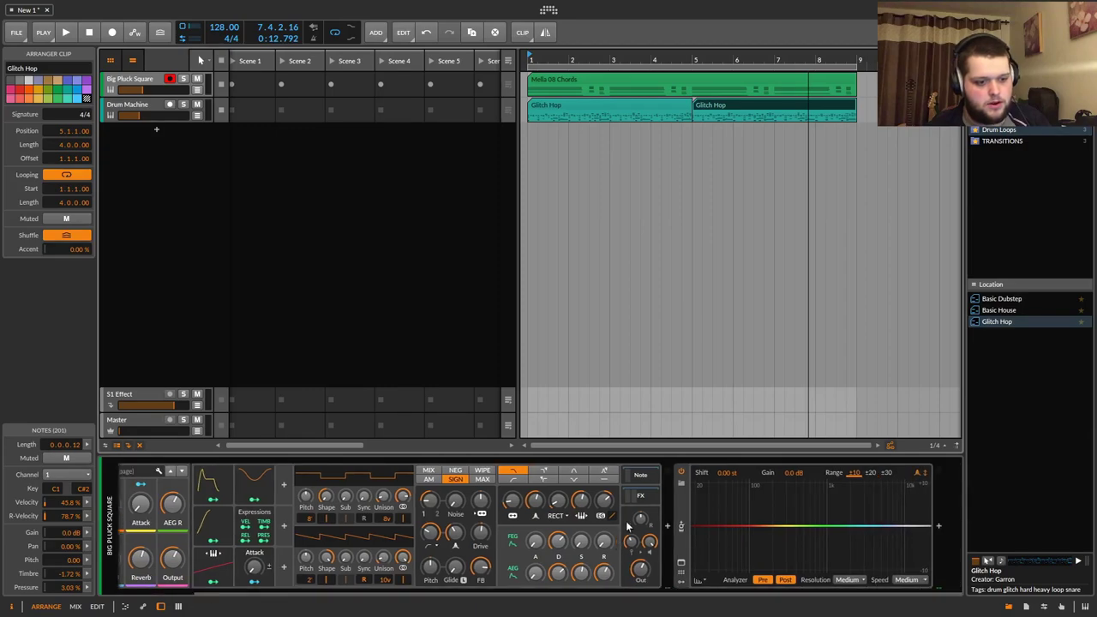
pyautogui.click(693, 526)
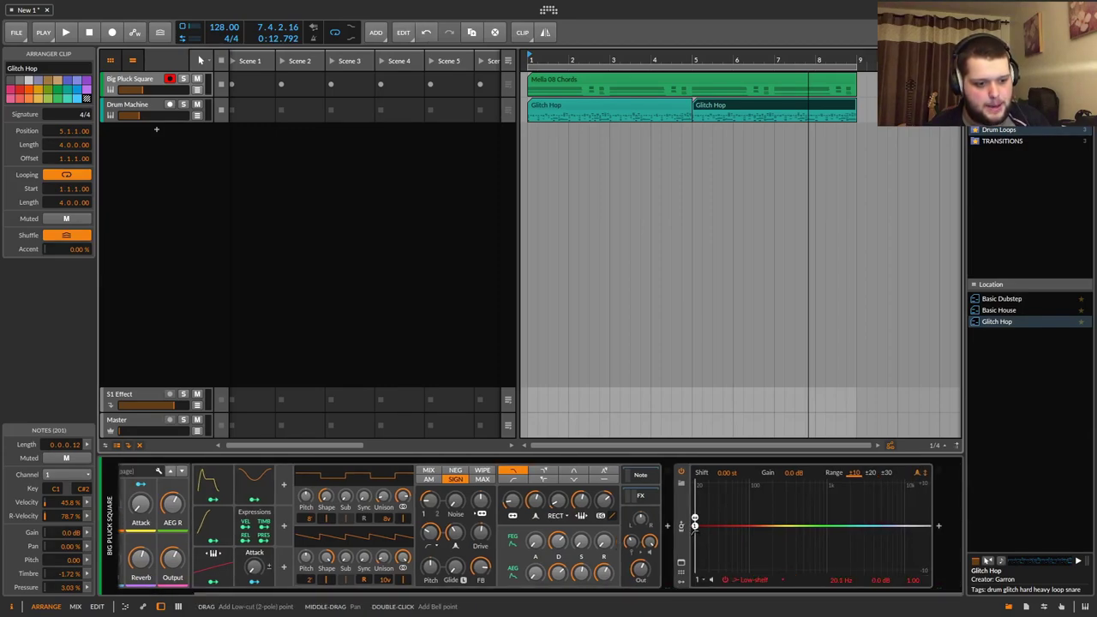
pyautogui.moveTo(694, 525)
pyautogui.mouseDown()
pyautogui.moveTo(771, 520)
pyautogui.moveTo(697, 519)
pyautogui.mouseUp()
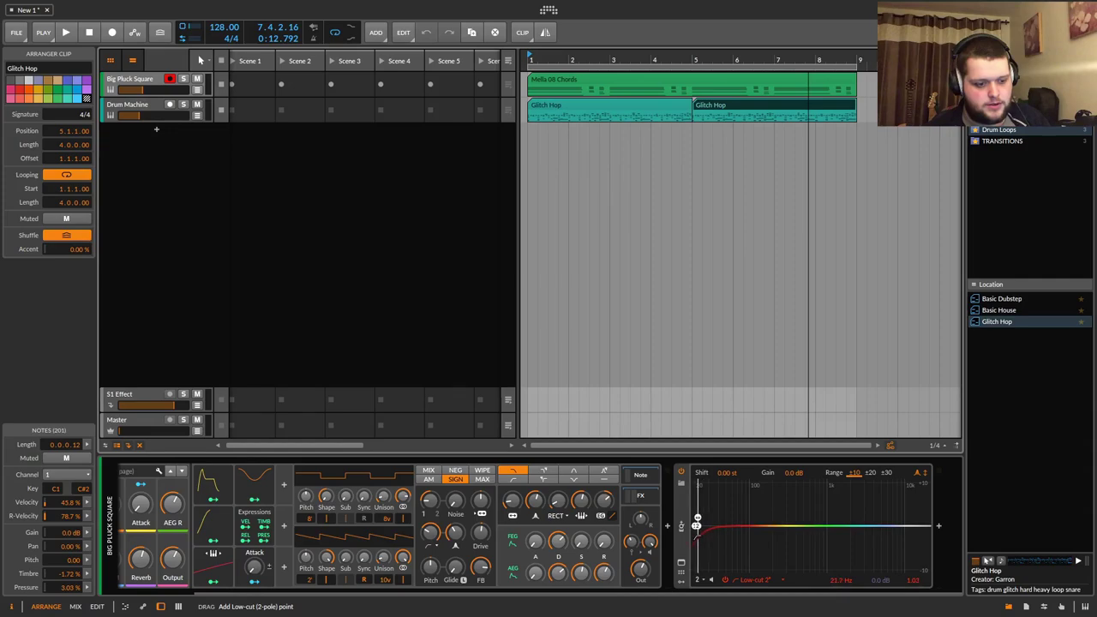
pyautogui.click(681, 583)
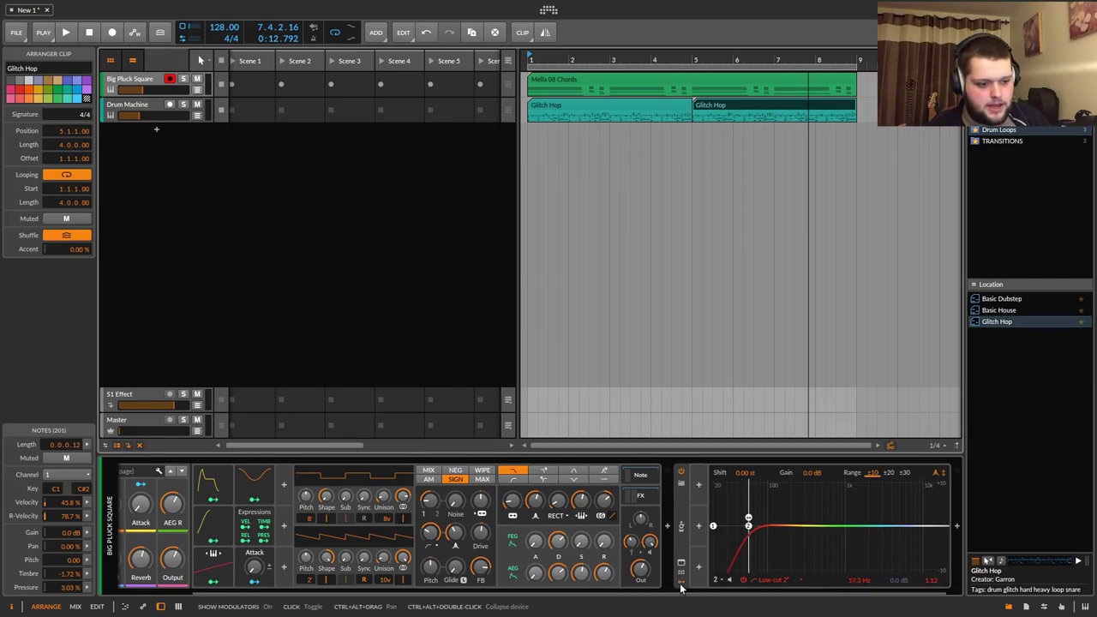
# Add an Audio Sidechain modulator to the EQ+'s first empty modulator slot.
pyautogui.click(699, 486)
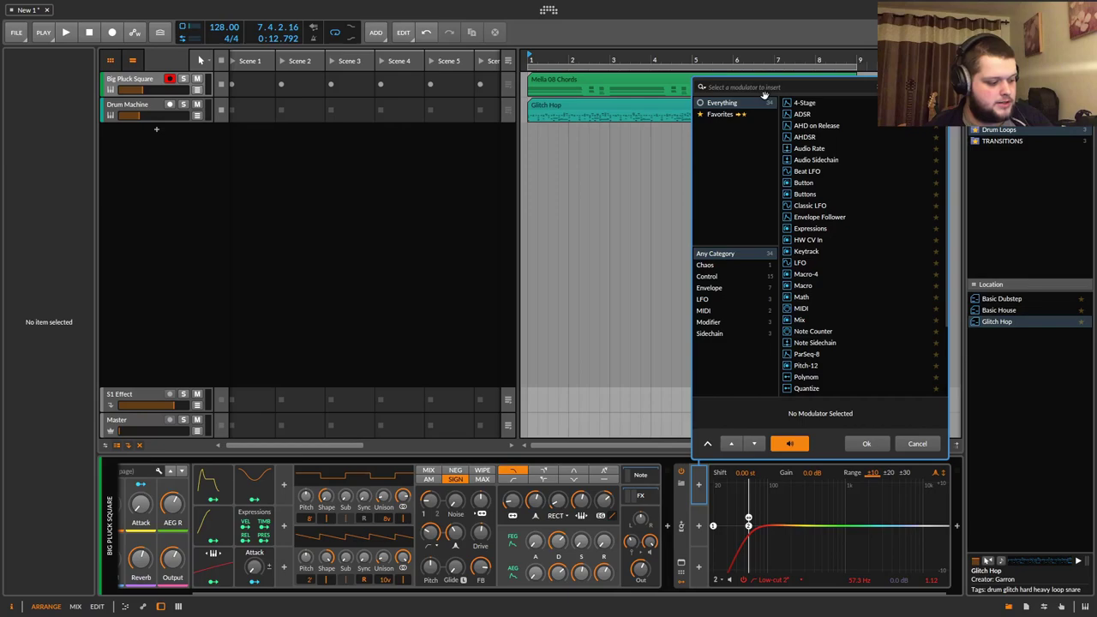
pyautogui.write('aud')
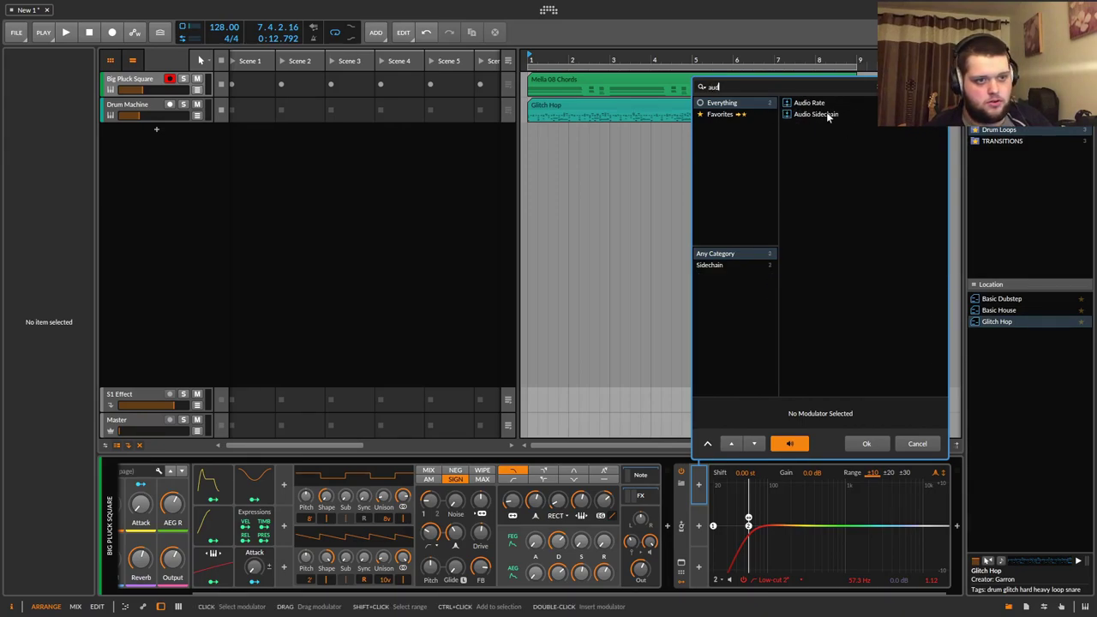
pyautogui.click(821, 118)
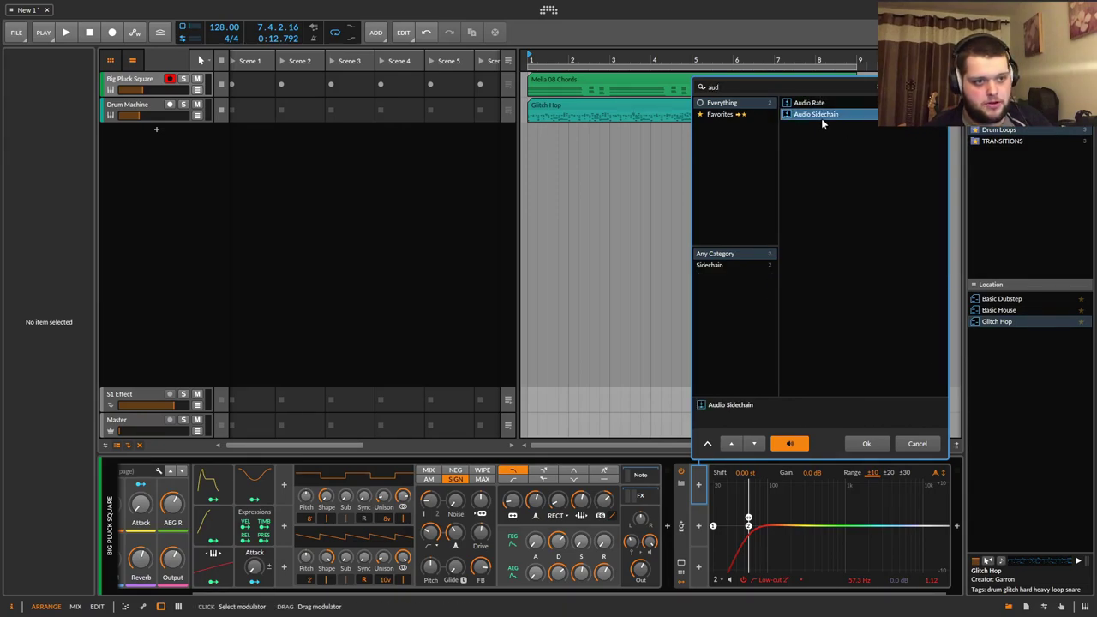
pyautogui.click(886, 446)
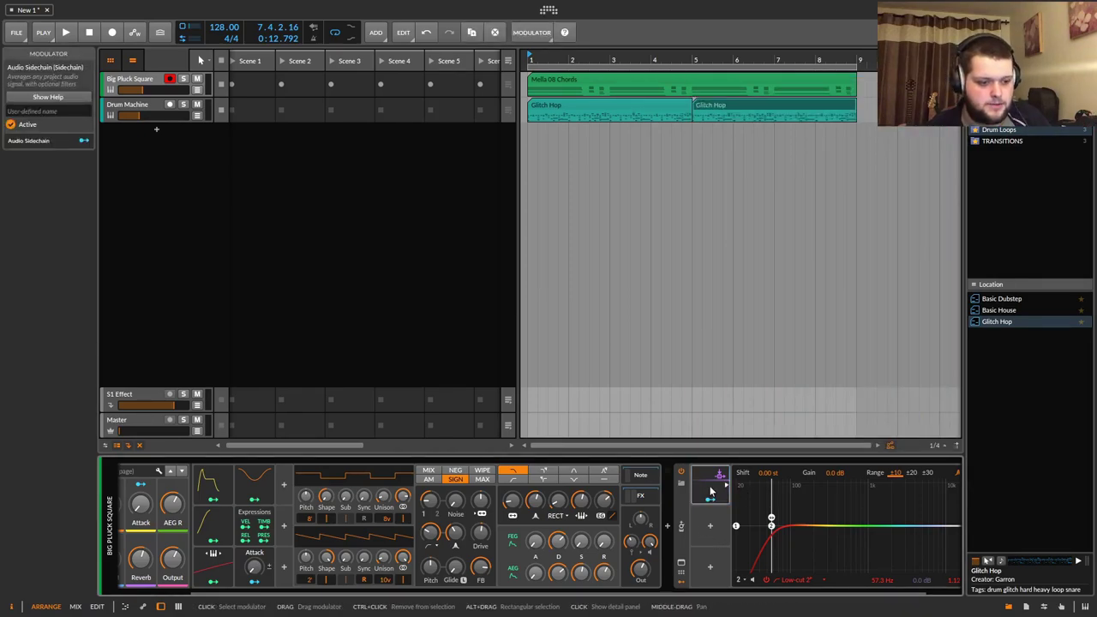
# Set the Audio Sidechain's source to the Sampler Out of the Drum Machine's Kick chain.
pyautogui.click(720, 487)
pyautogui.click(790, 483)
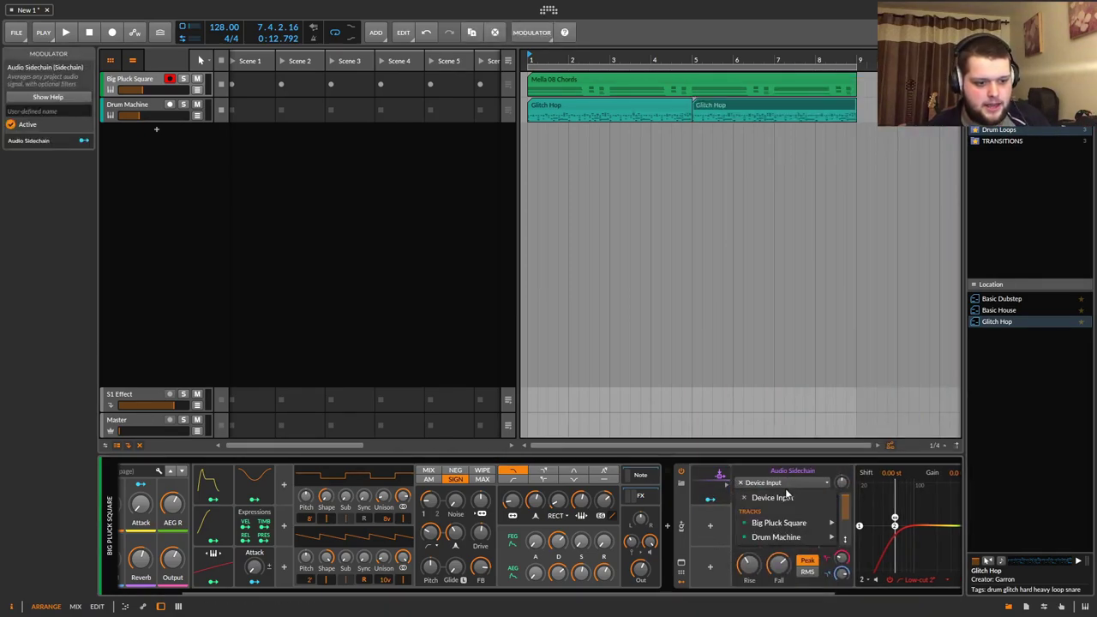
pyautogui.moveTo(797, 538)
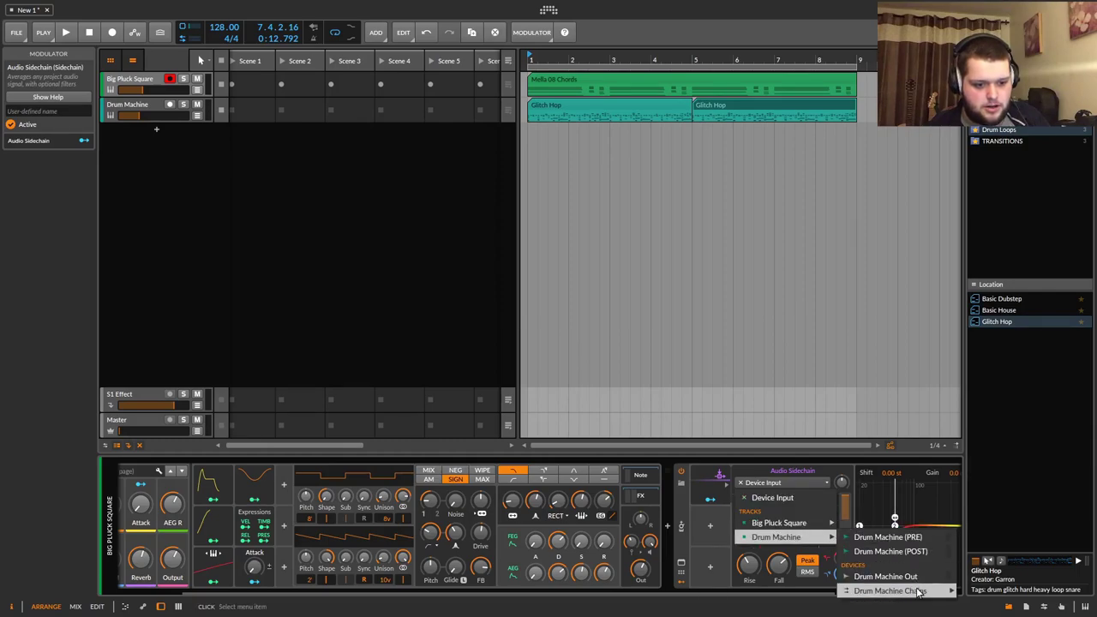
pyautogui.moveTo(909, 590)
pyautogui.moveTo(706, 8)
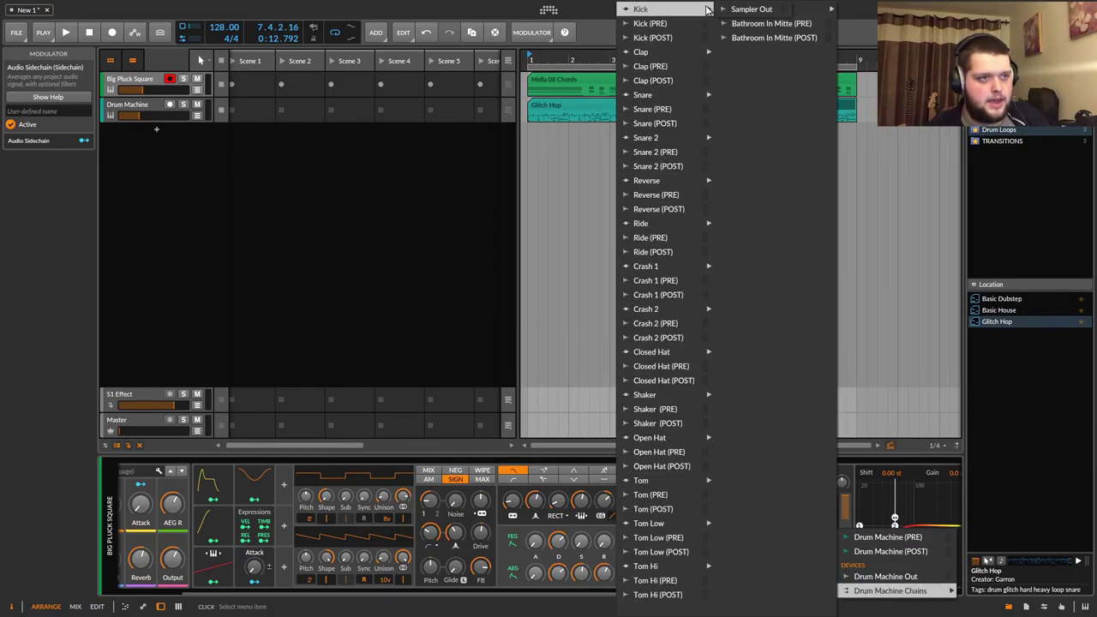
pyautogui.click(761, 9)
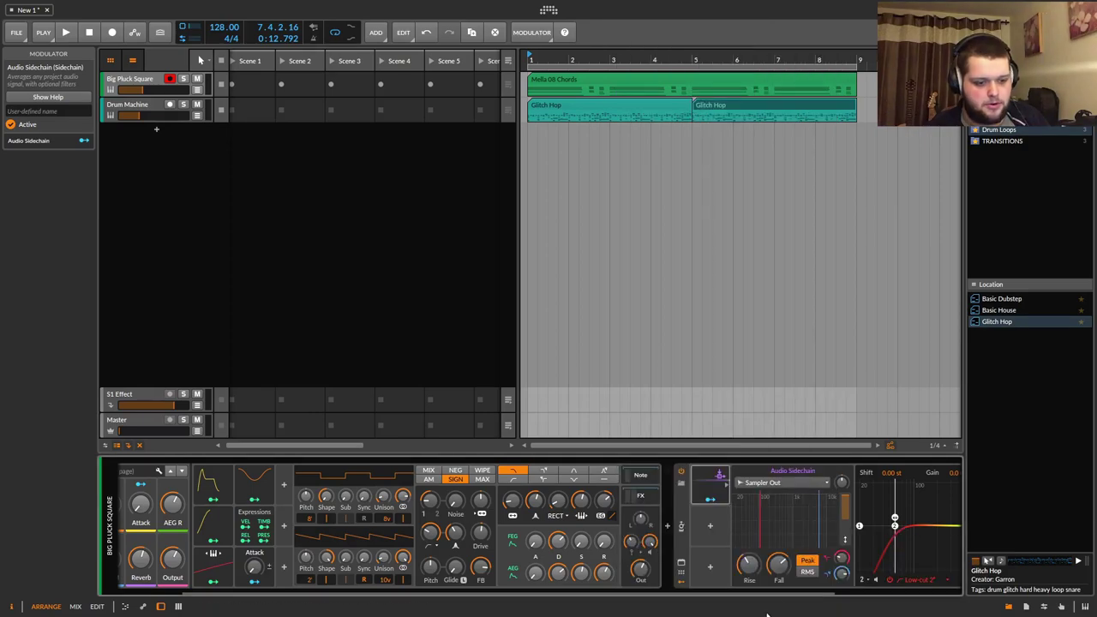
# Start playback, raise the kick sidechain filter's lower cutoff to just above 1 kHz, and slightly increase its input gain.
pyautogui.moveTo(726, 592); pyautogui.dragTo(864, 599)
pyautogui.press('space')
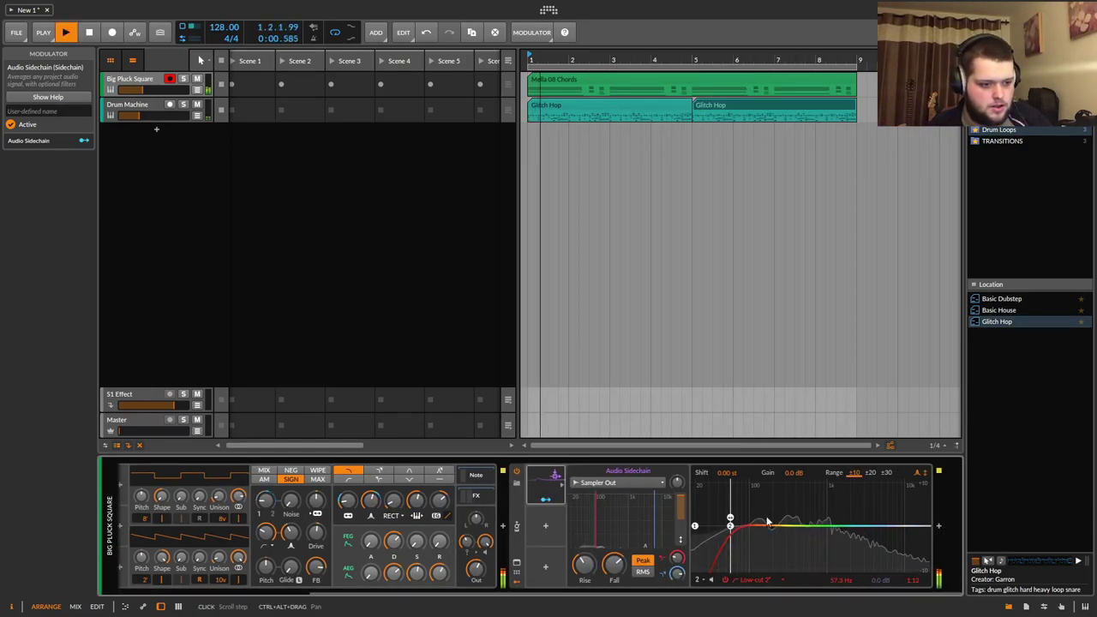
pyautogui.moveTo(596, 521); pyautogui.dragTo(641, 509)
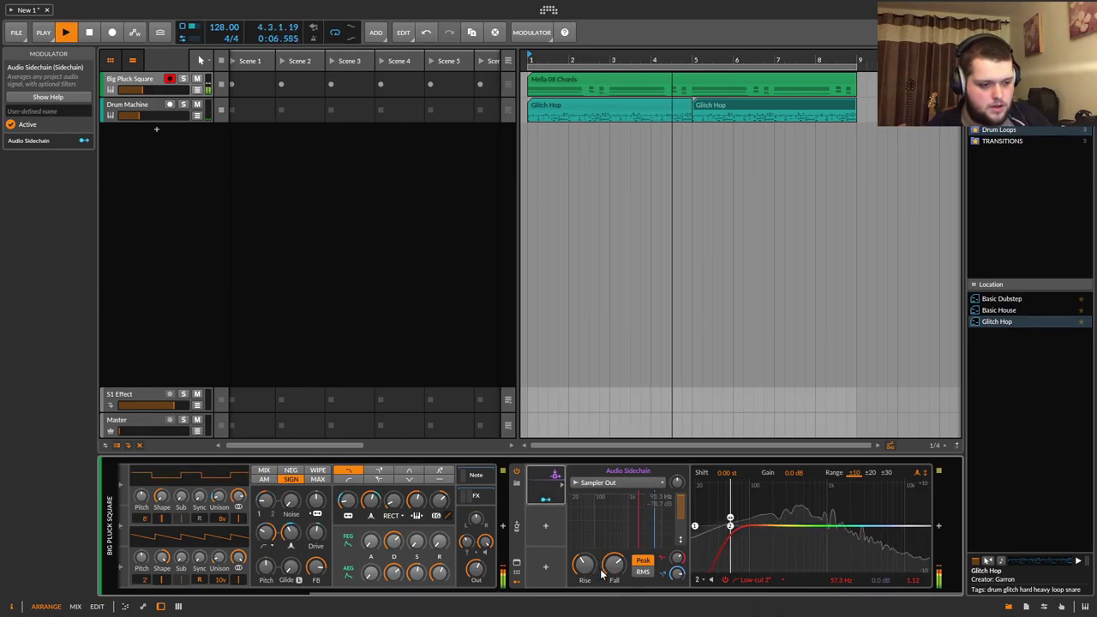
pyautogui.moveTo(677, 485); pyautogui.dragTo(677, 477)
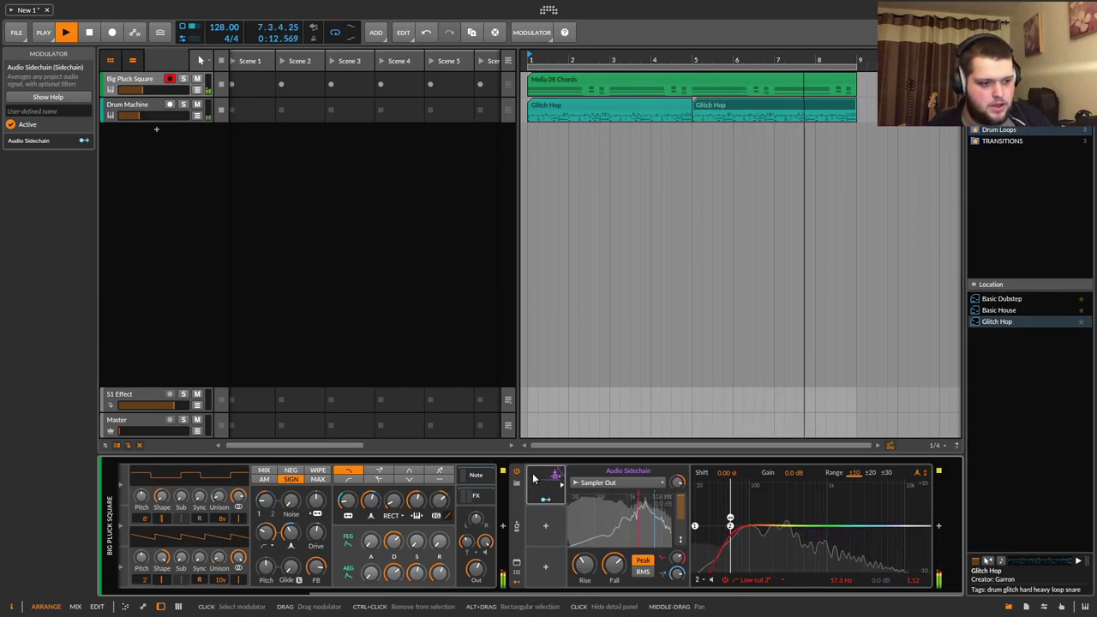
# Modulate the EQ+ low-cut band's frequency upward with the kick Audio Sidechain by an amount of 54.50.
pyautogui.click(545, 500)
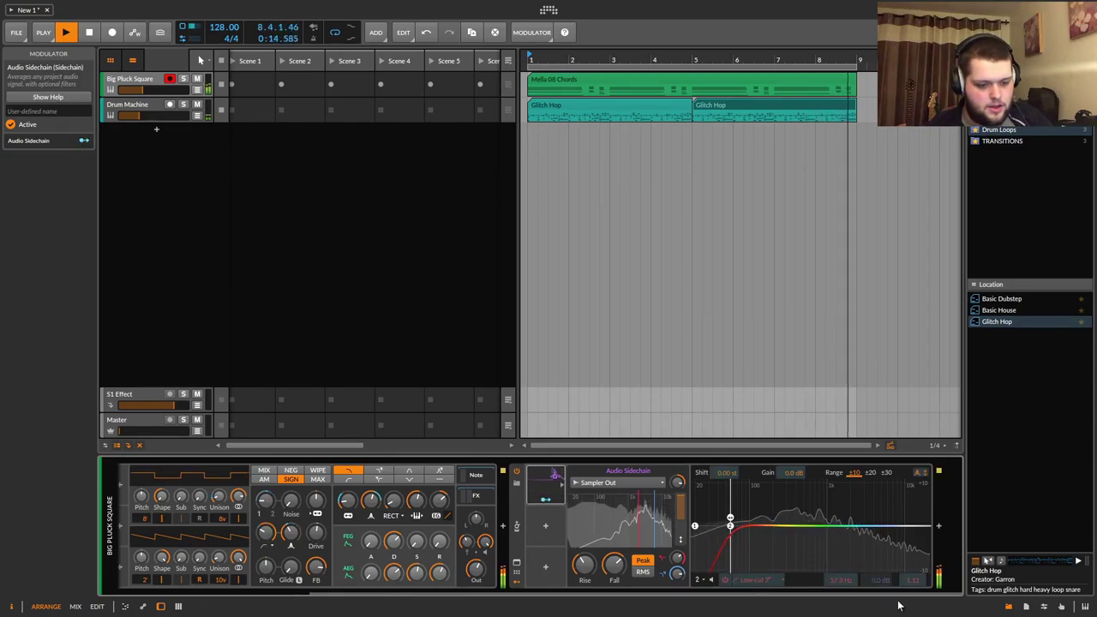
pyautogui.moveTo(841, 580); pyautogui.dragTo(841, 557)
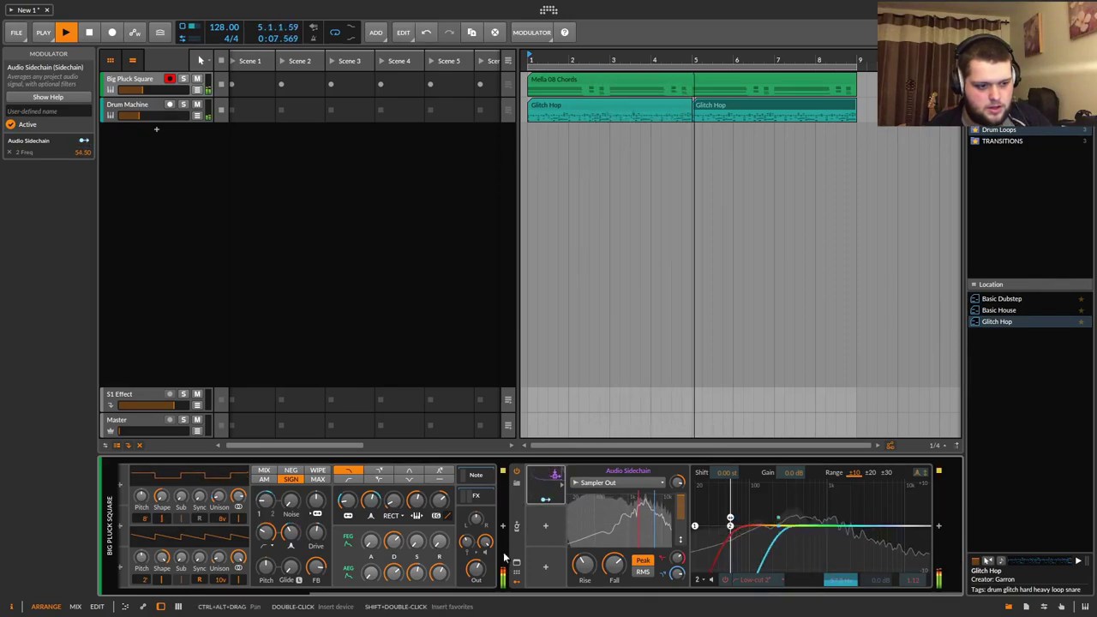
# Add a second Audio Sidechain modulator to the EQ+'s next empty slot.
pyautogui.click(545, 528)
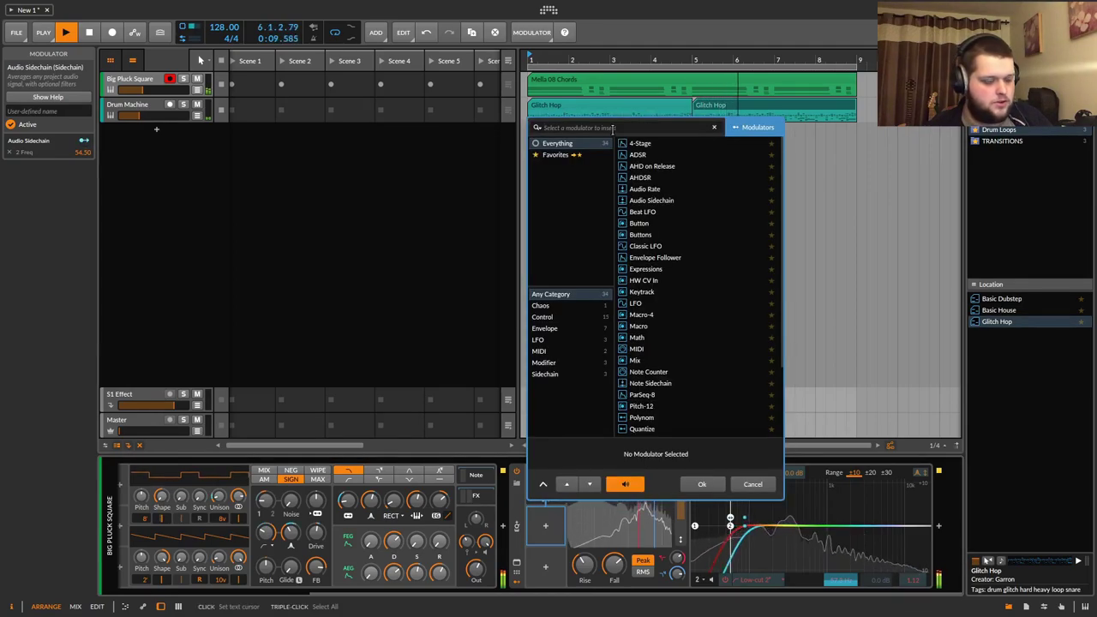
pyautogui.write('aud')
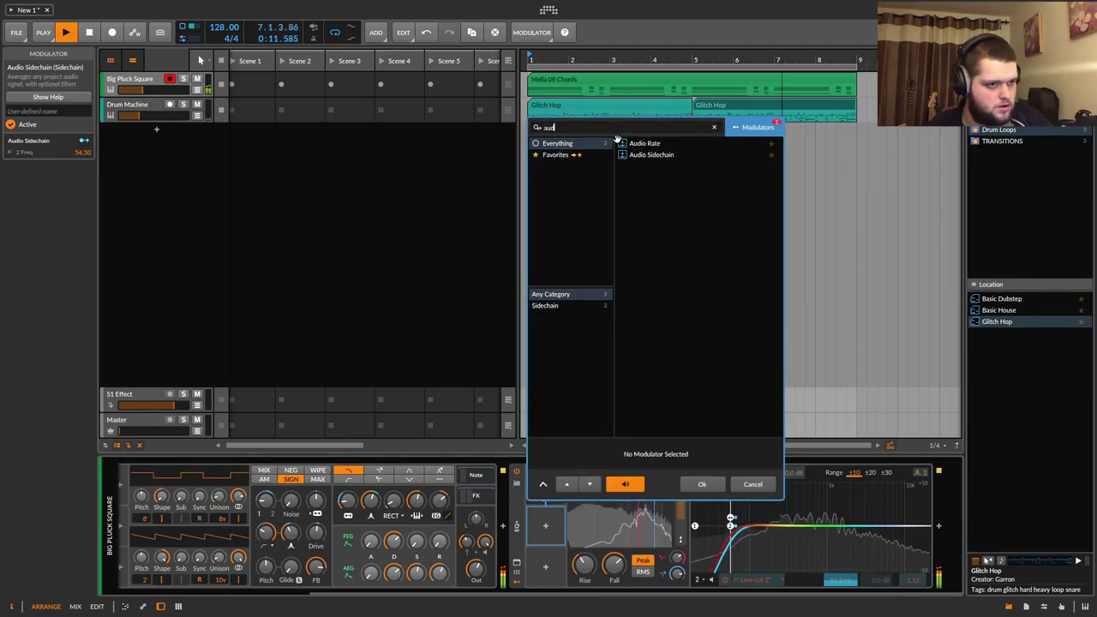
pyautogui.write('i')
pyautogui.click(666, 146)
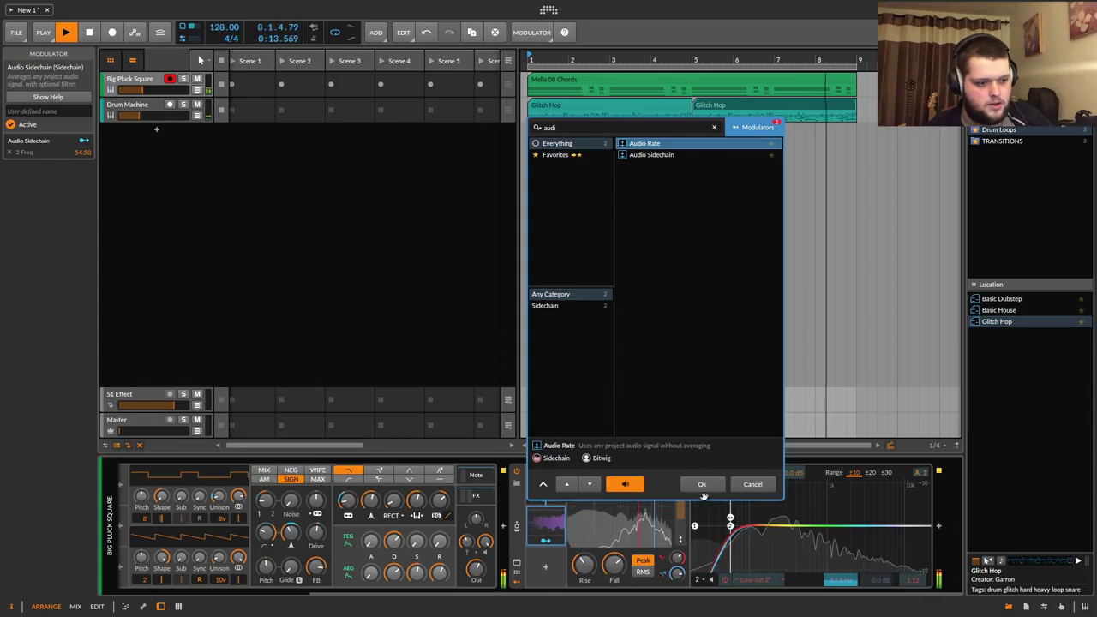
pyautogui.click(642, 154)
pyautogui.click(702, 484)
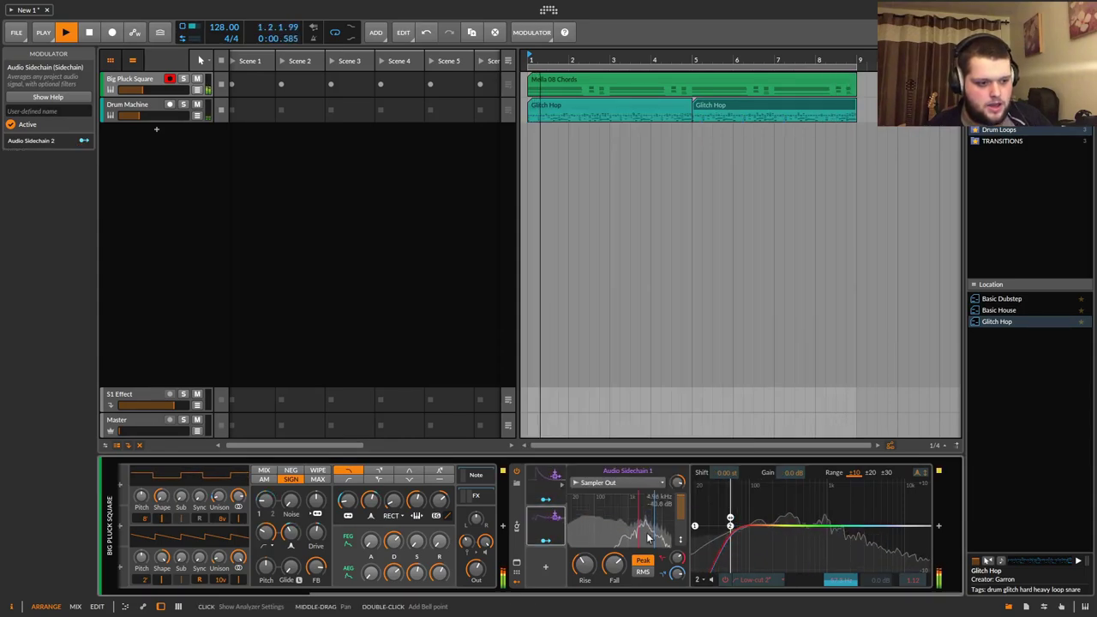
# Set the second Audio Sidechain's source to the Drum Machine's Snare Sampler Out and lower its filter's upper cutoff toward the low frequencies.
pyautogui.click(630, 483)
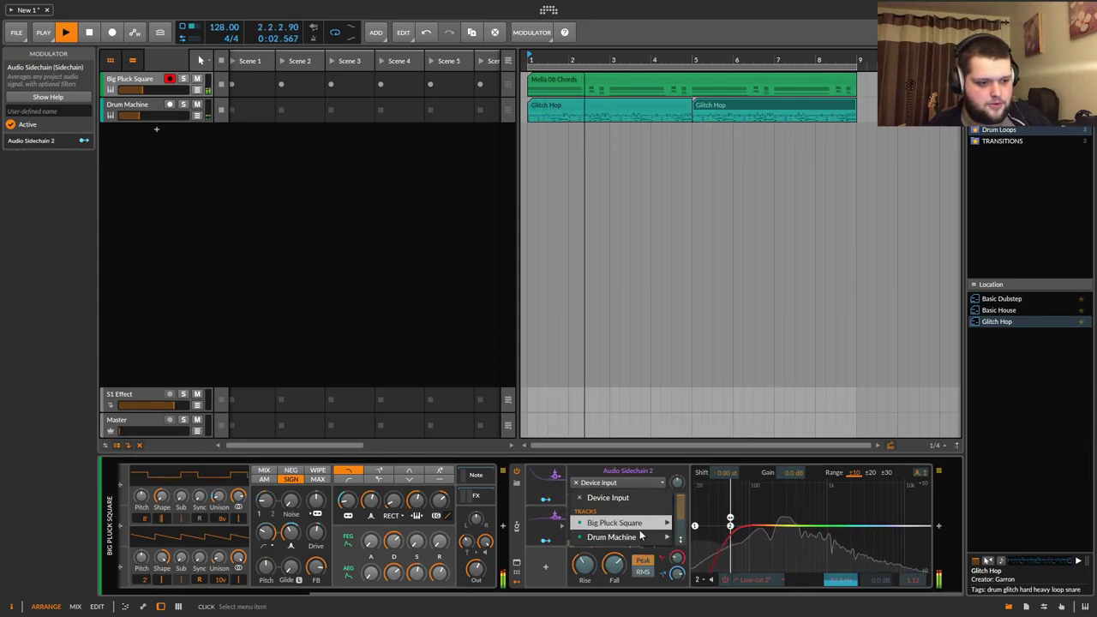
pyautogui.moveTo(643, 536)
pyautogui.moveTo(771, 596)
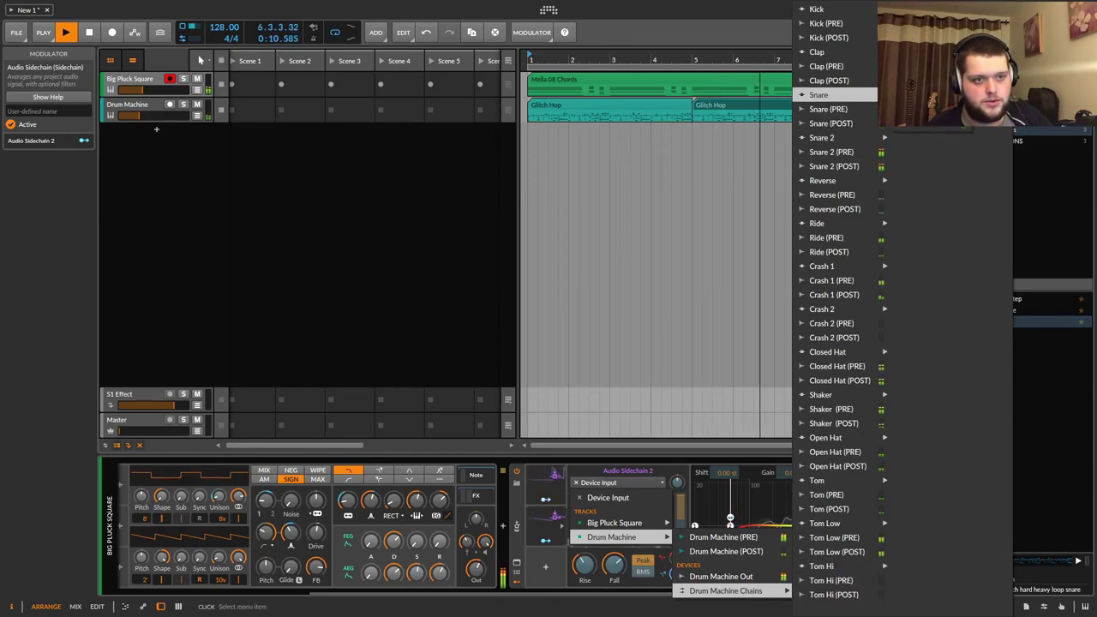
pyautogui.click(819, 94)
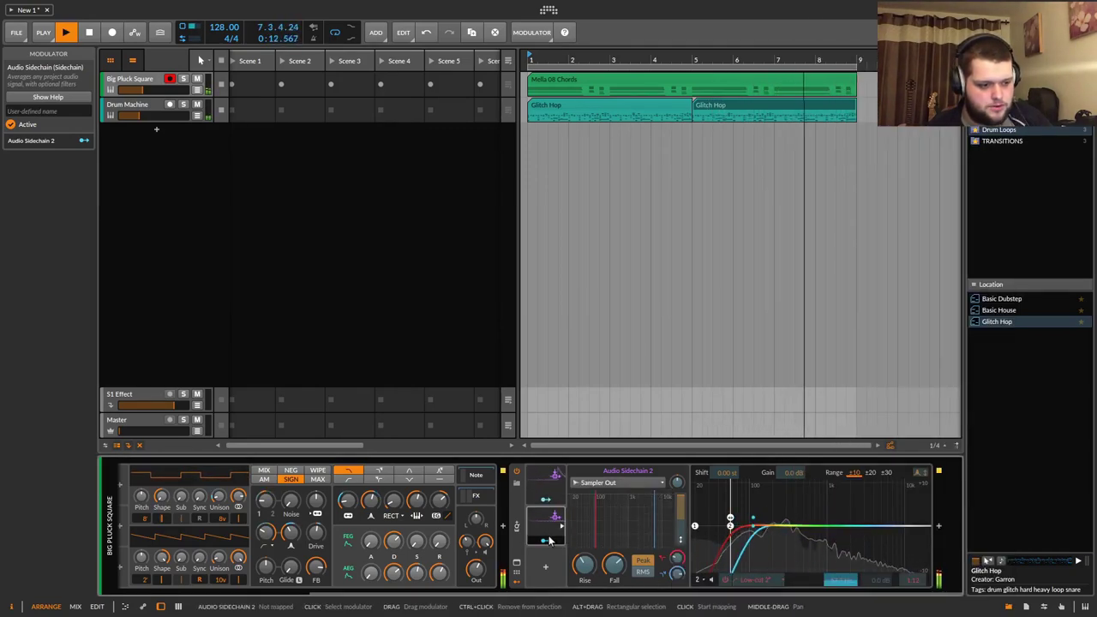
pyautogui.click(648, 526)
pyautogui.moveTo(658, 524); pyautogui.dragTo(600, 515)
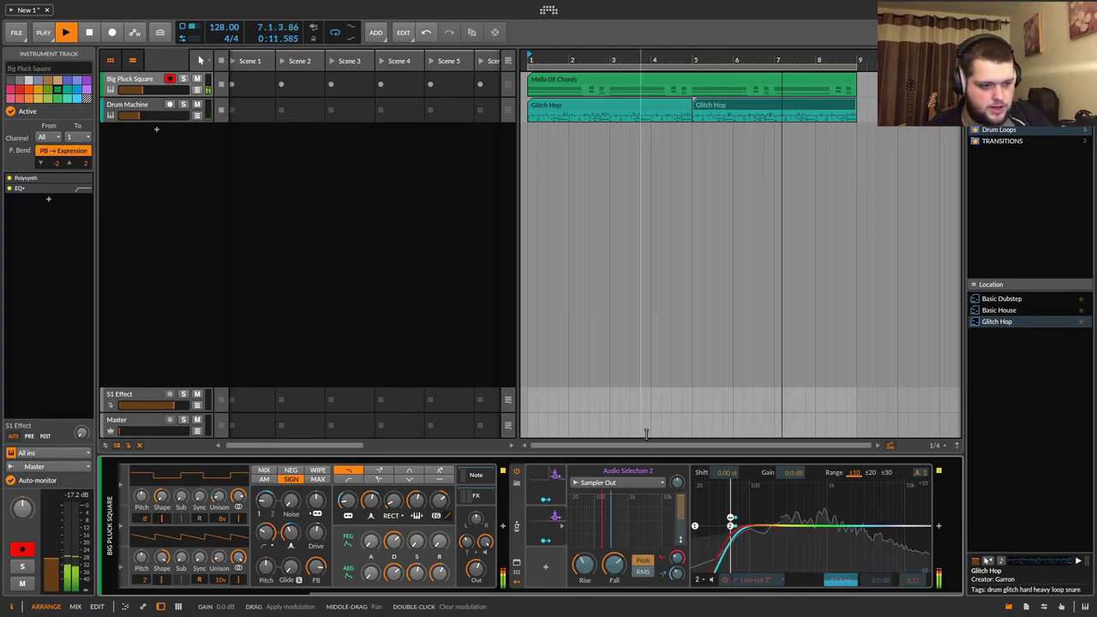
# Add a bell band at 374 Hz to the EQ+ and modulate its gain by -13.90 with the second Audio Sidechain.
pyautogui.click(549, 543)
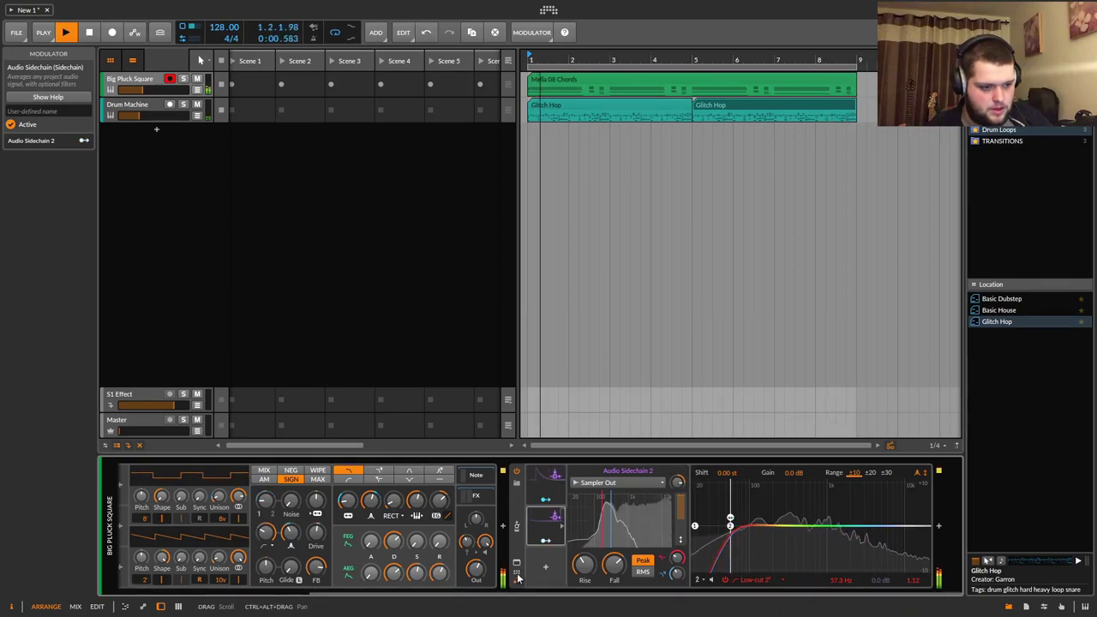
pyautogui.click(813, 518)
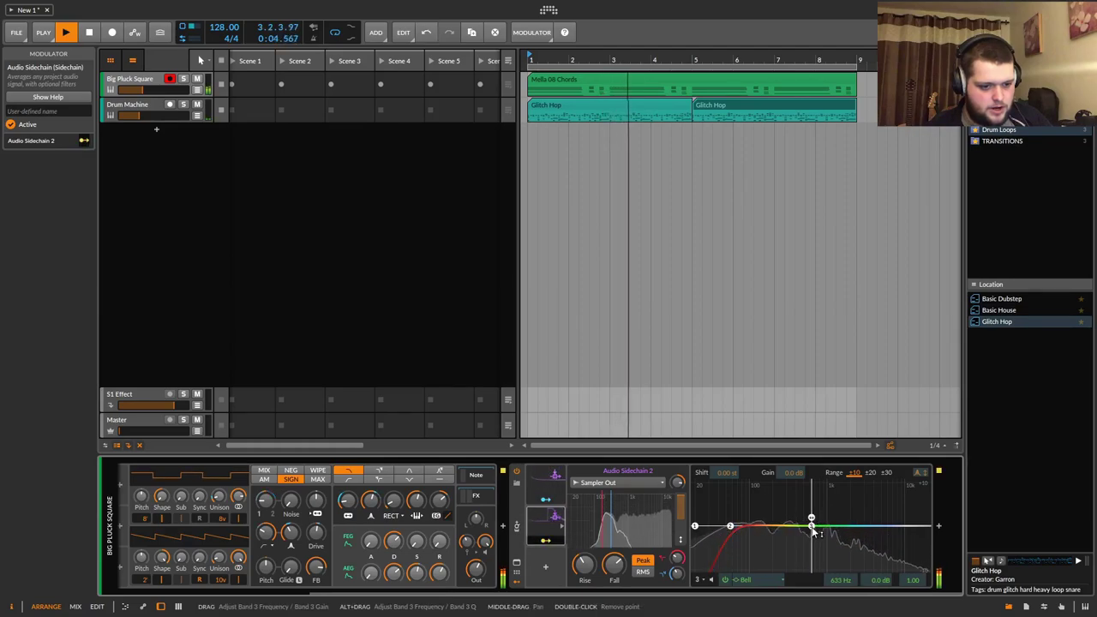
pyautogui.moveTo(880, 584); pyautogui.dragTo(880, 613)
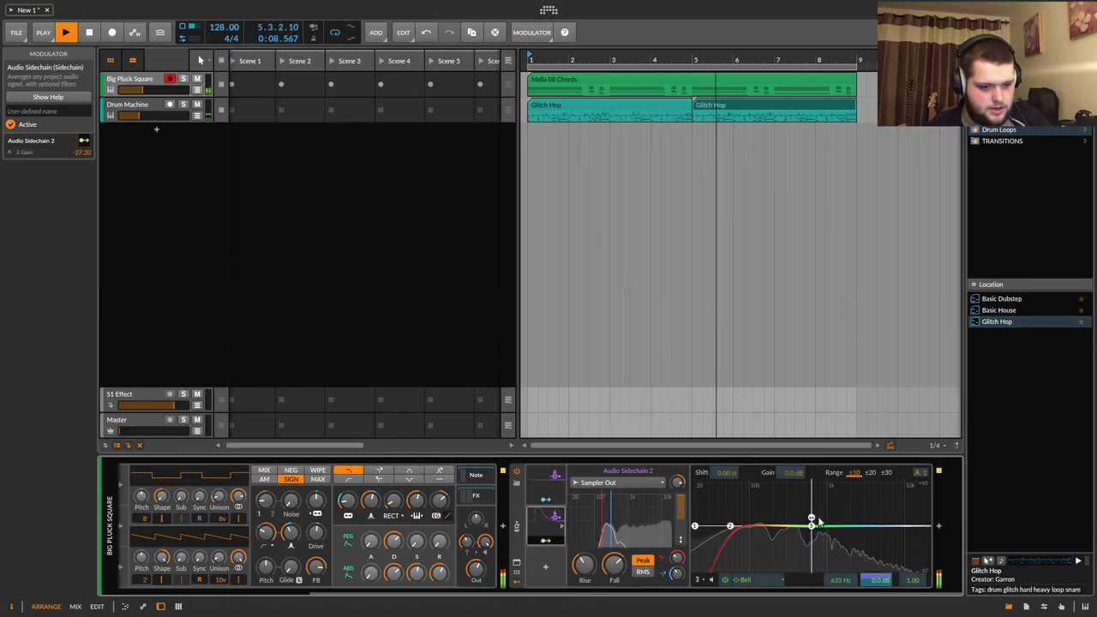
pyautogui.moveTo(811, 524); pyautogui.dragTo(794, 525)
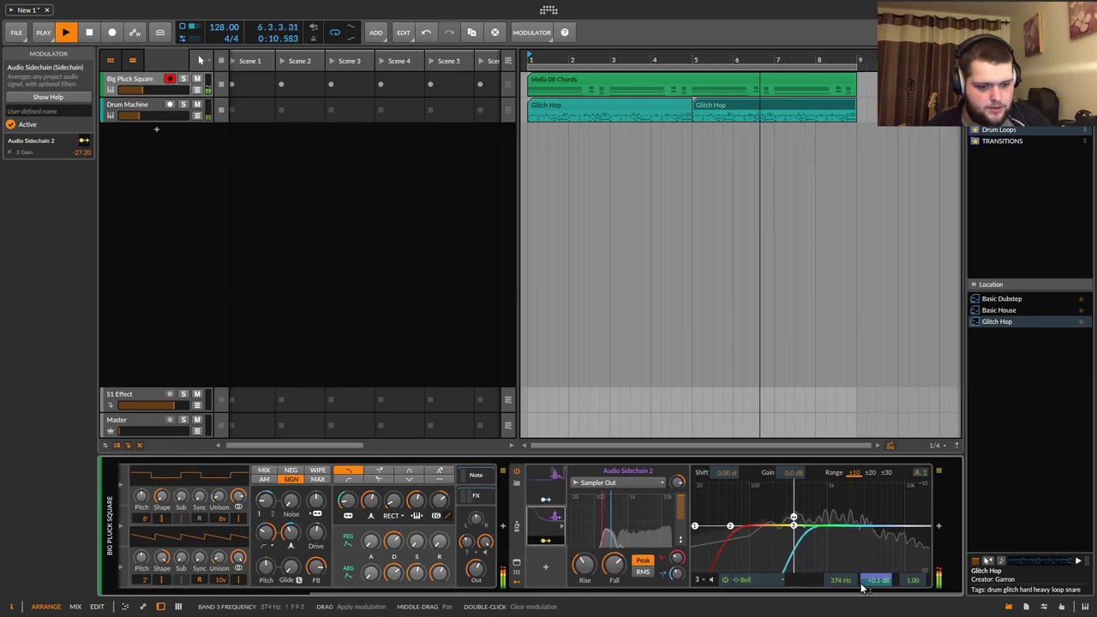
pyautogui.moveTo(875, 582); pyautogui.dragTo(875, 575)
pyautogui.moveTo(988, 561); pyautogui.dragTo(987, 561)
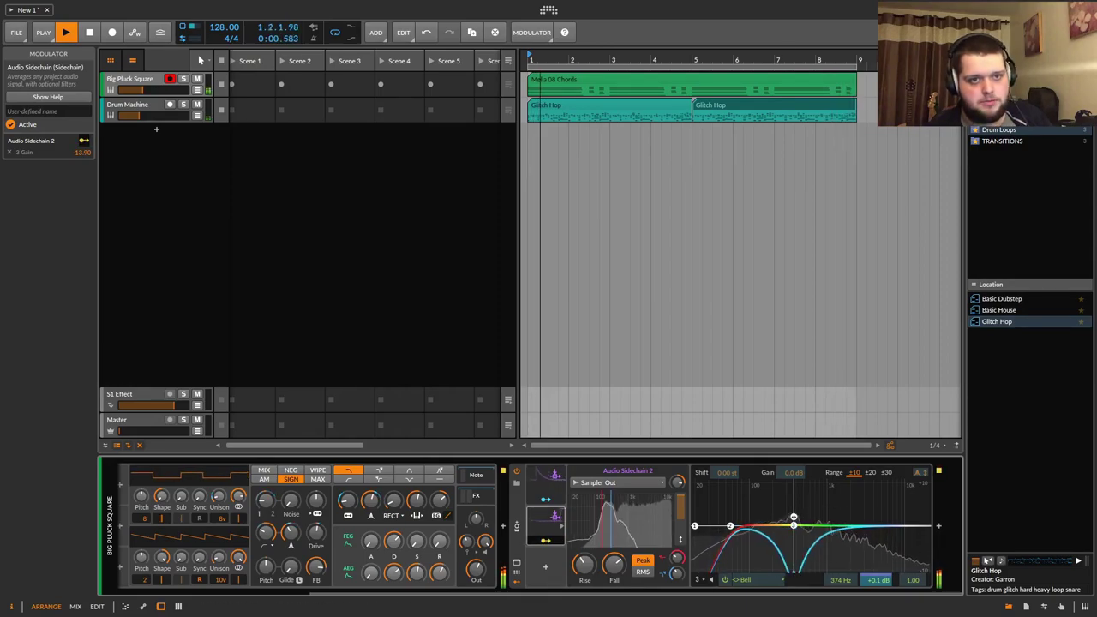
# Search the samples for "voc" and place PL 126bpm C# Whooo01.wav on a new track below the drums at bar 1.
pyautogui.click(1043, 86)
pyautogui.scroll(3, 1046, 403)
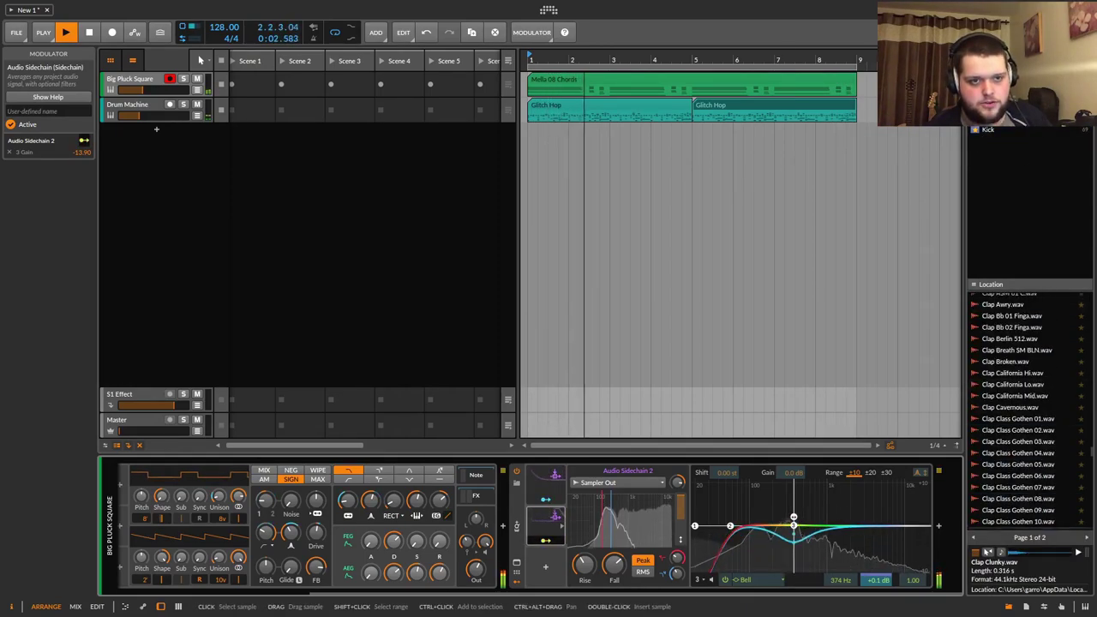
pyautogui.write('voc')
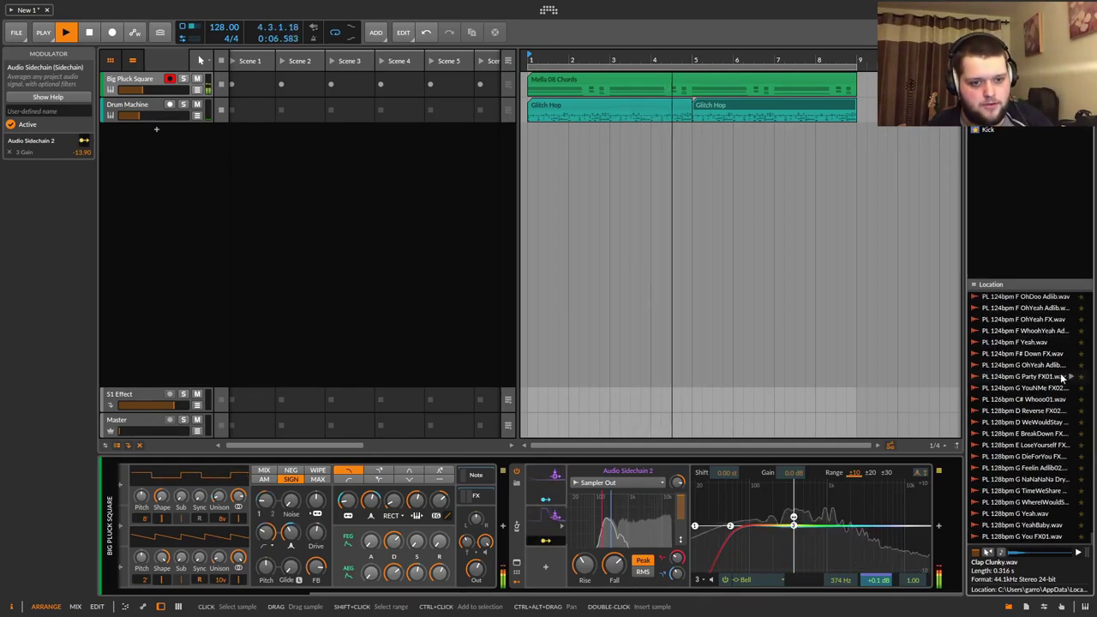
pyautogui.moveTo(1025, 399); pyautogui.dragTo(531, 137)
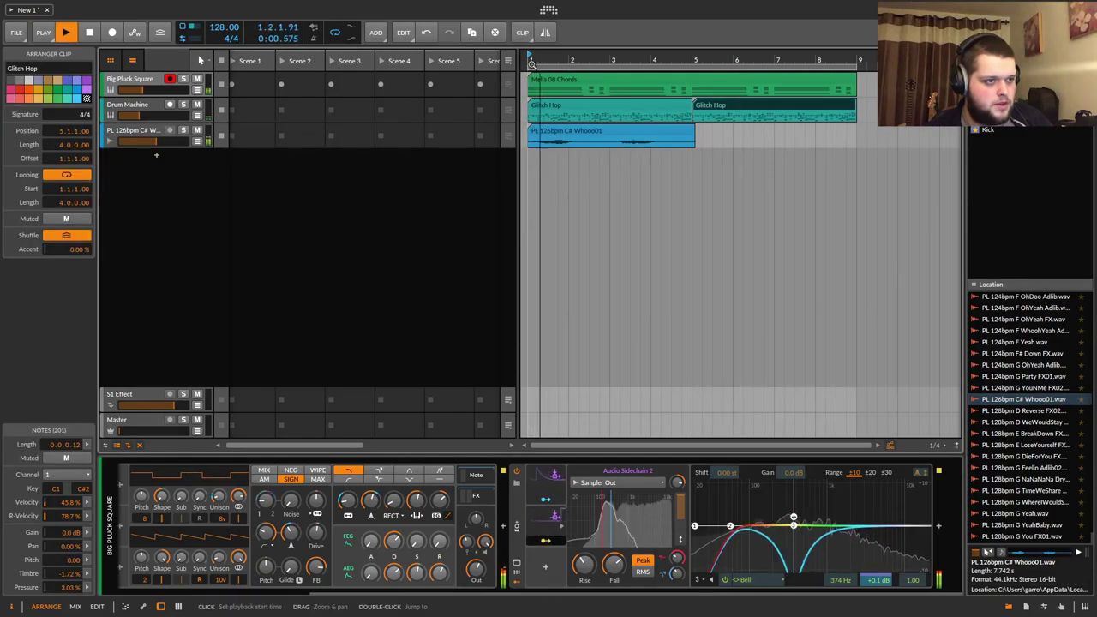
# Mute the vocal track, restart playback, and duplicate the Whooo01 clip directly after the original.
pyautogui.press('space')
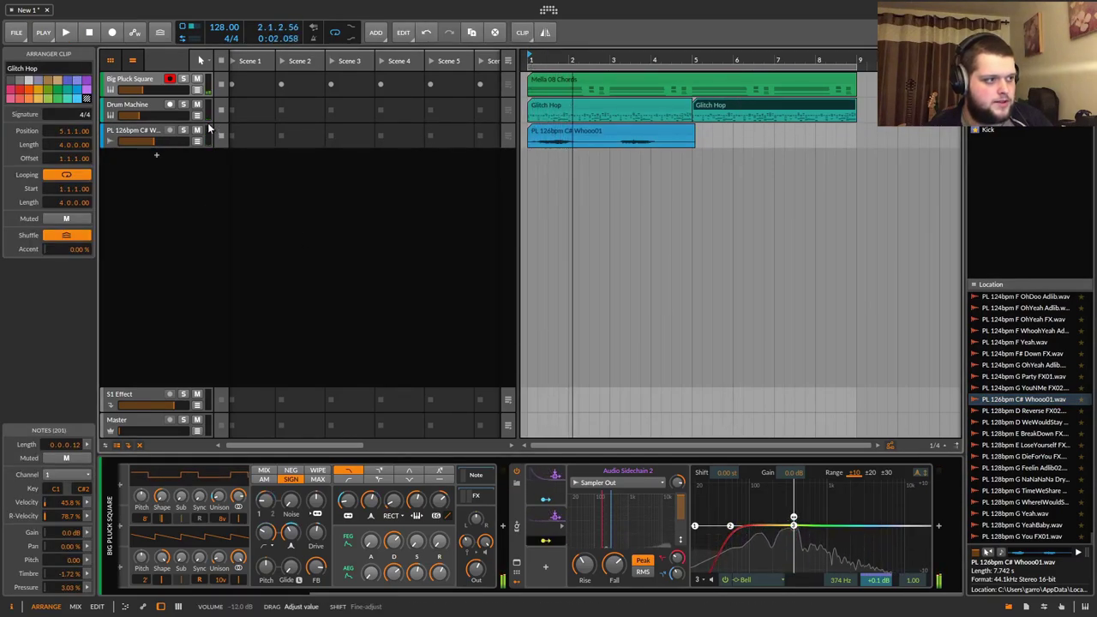
pyautogui.click(197, 131)
pyautogui.press('space')
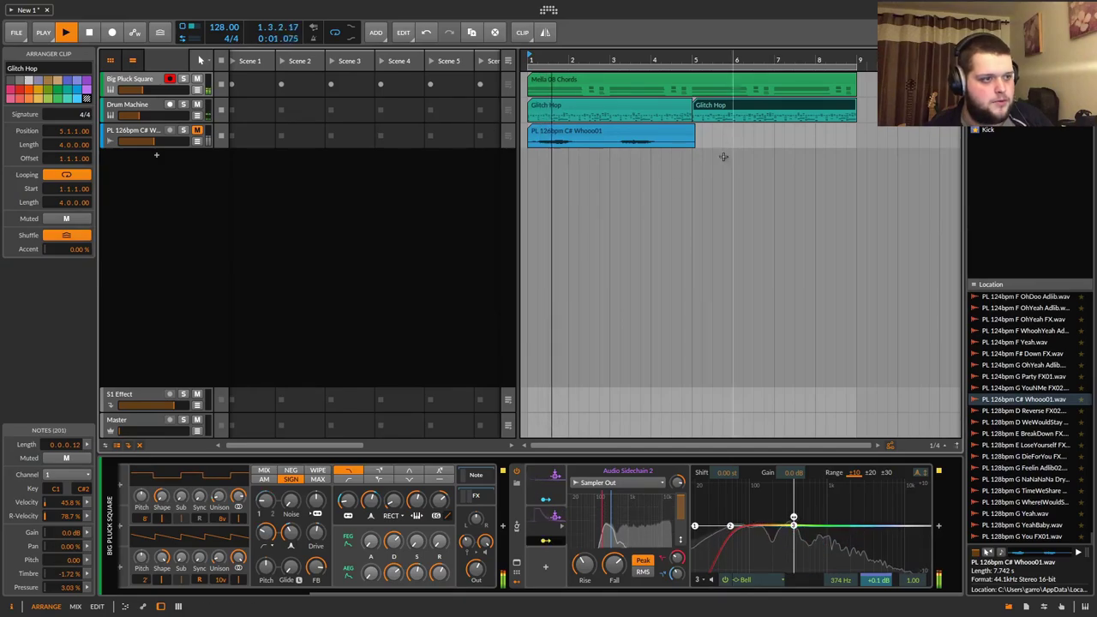
pyautogui.click(674, 138)
pyautogui.hotkey('ctrl', 'd')
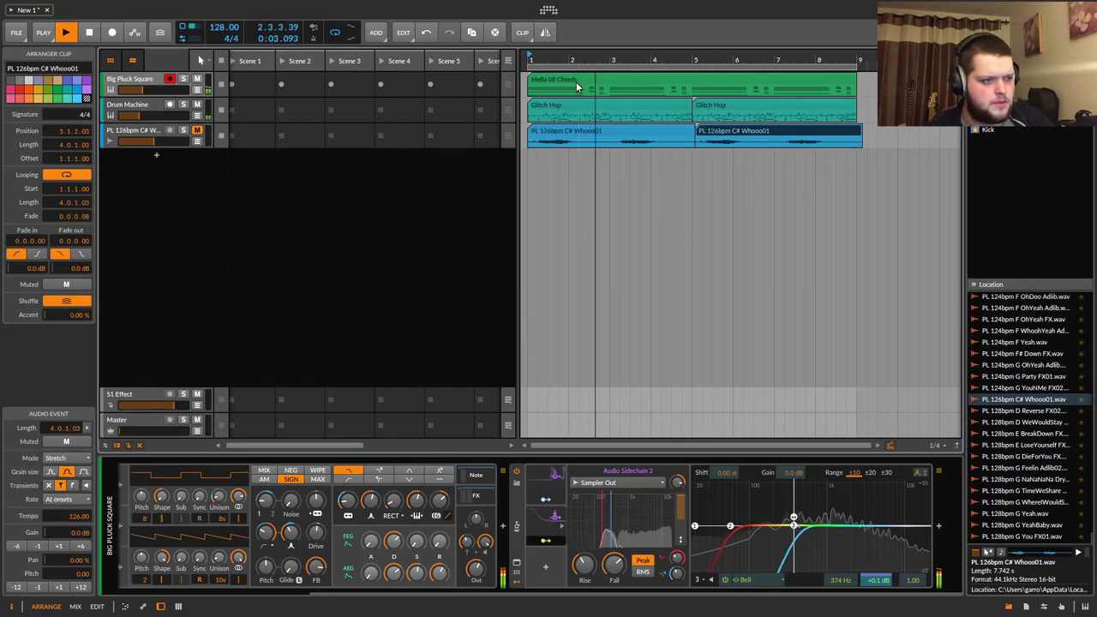
# Add a third Audio Sidechain sourced from the Whooo01 track, modulate the EQ+ output gain with it by -5.50, and play the result.
pyautogui.click(545, 567)
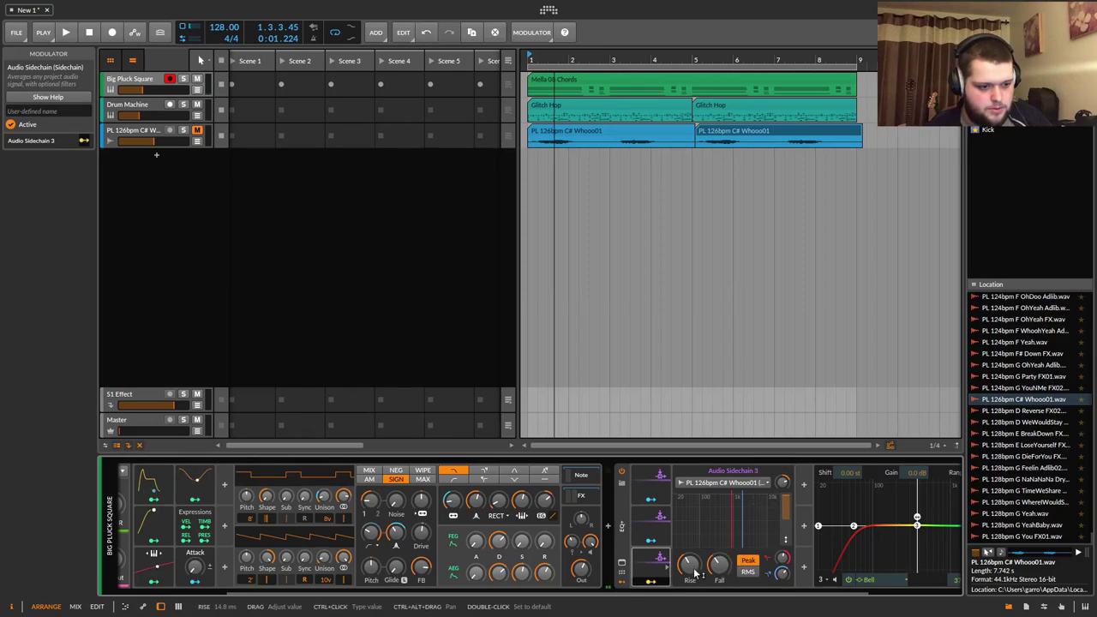
pyautogui.click(649, 584)
pyautogui.click(651, 585)
pyautogui.moveTo(656, 592); pyautogui.dragTo(783, 600)
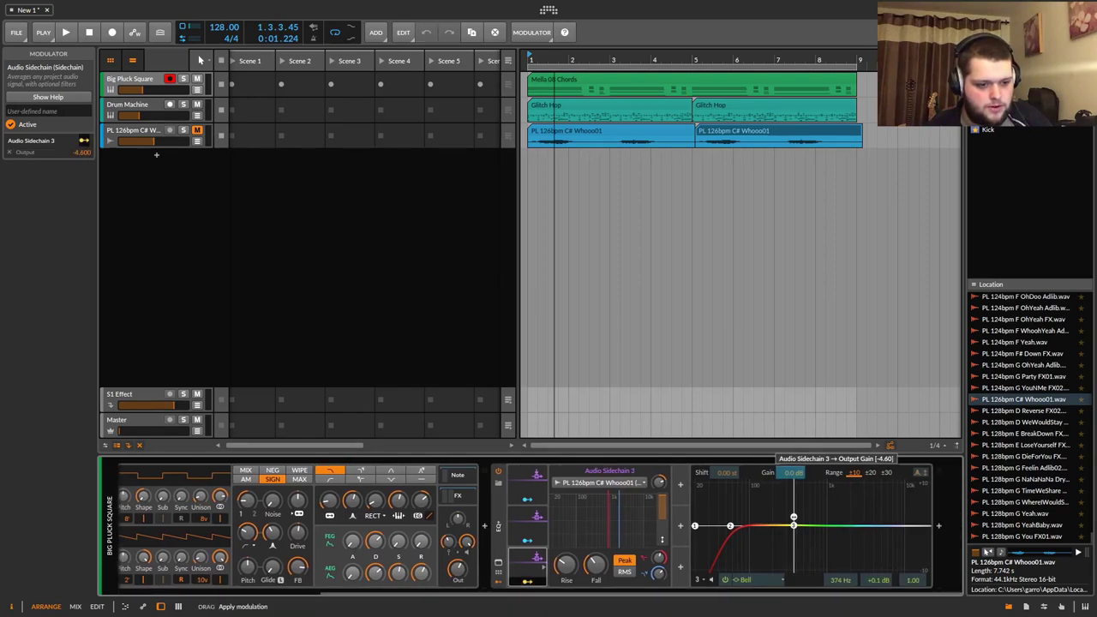
pyautogui.press('space')
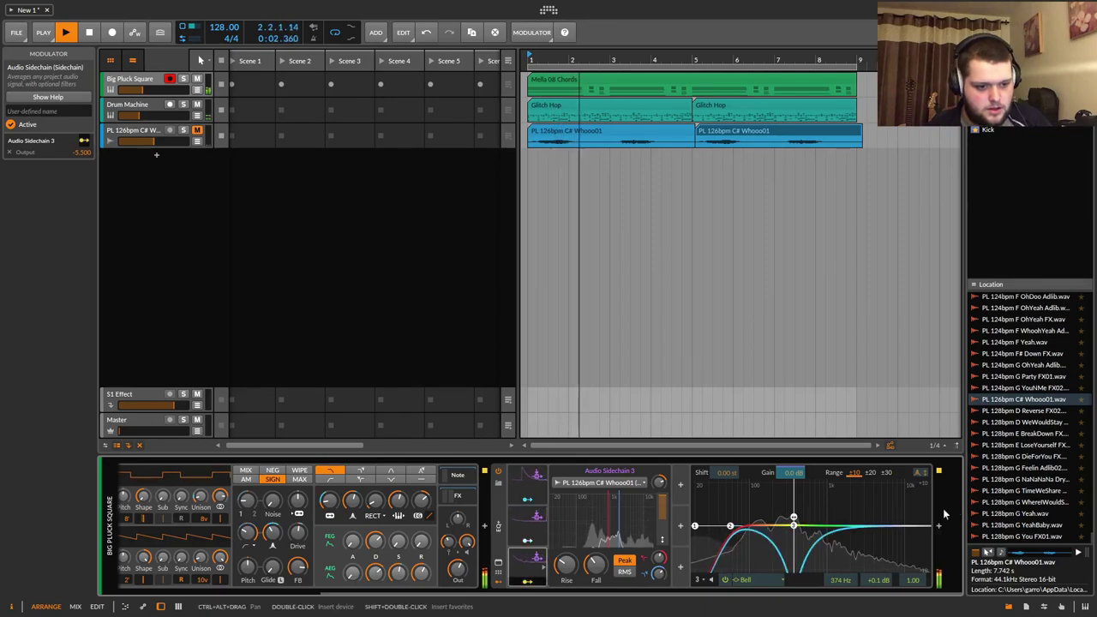
# Deepen the third Audio Sidechain's modulation of the EQ+ output gain to -16.60 and stop playback.
pyautogui.moveTo(793, 475); pyautogui.dragTo(793, 491)
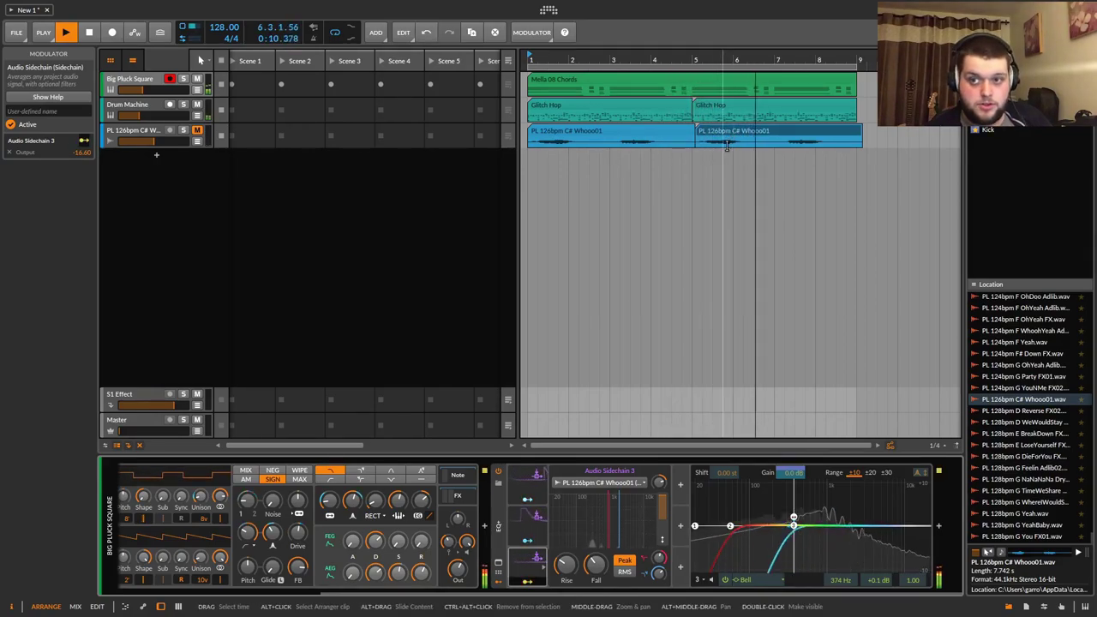
pyautogui.press('space')
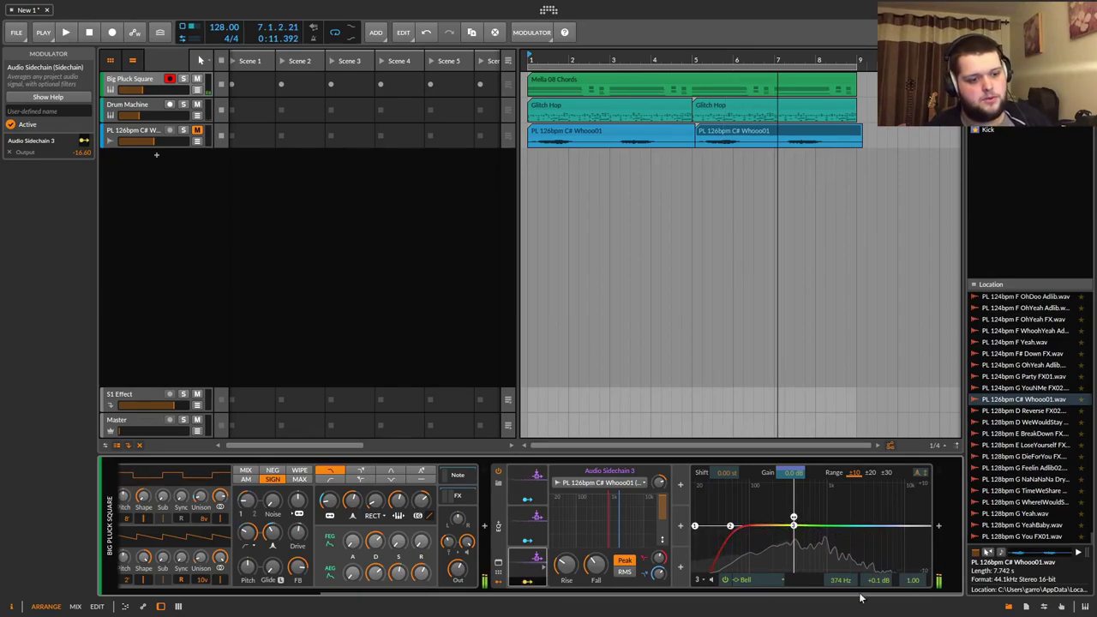
# Search the devices for "mid" and insert a Mid-Side Split between the Polysynth and the EQ+.
pyautogui.click(485, 527)
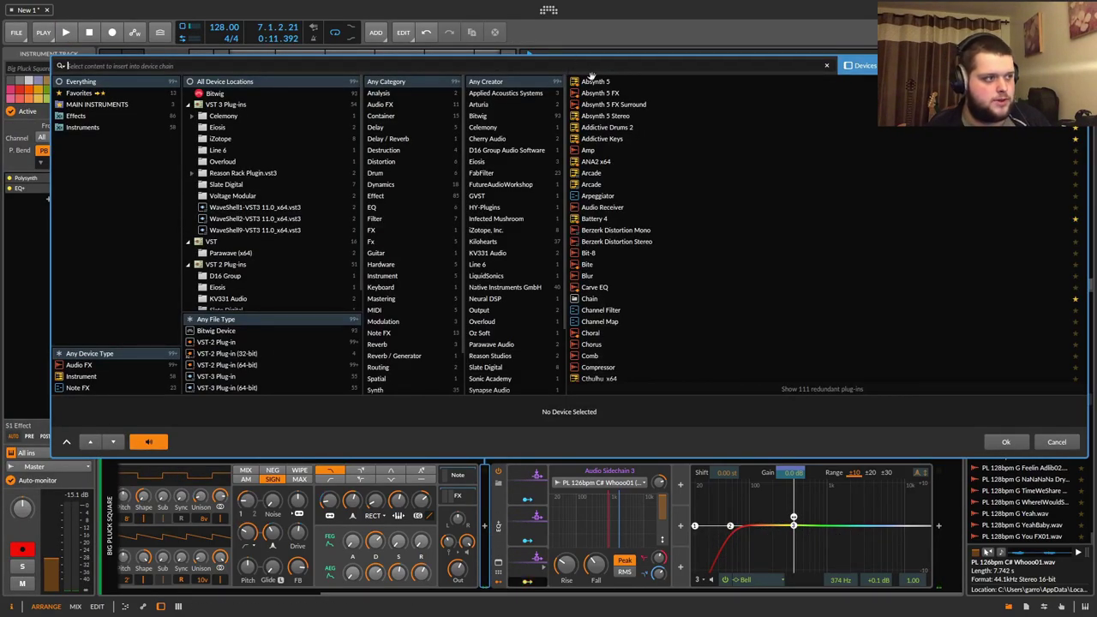
pyautogui.write('mifd')
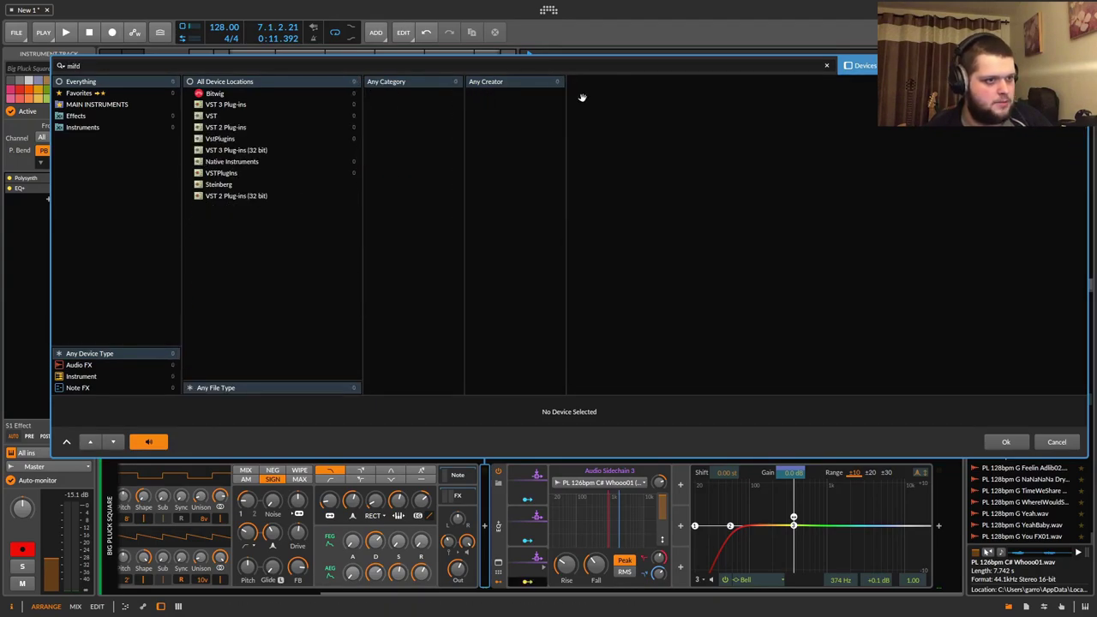
pyautogui.press('BackSpace')
pyautogui.write('=')
pyautogui.press('BackSpace')
pyautogui.press('BackSpace')
pyautogui.press('BackSpace')
pyautogui.write('mi')
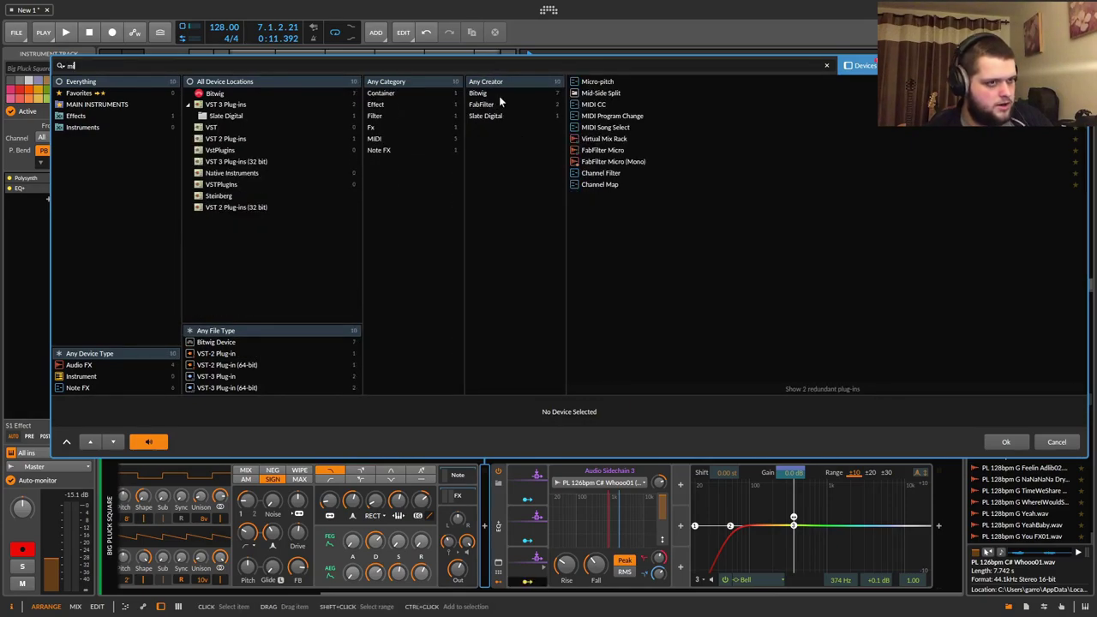
pyautogui.write('d')
pyautogui.click(612, 82)
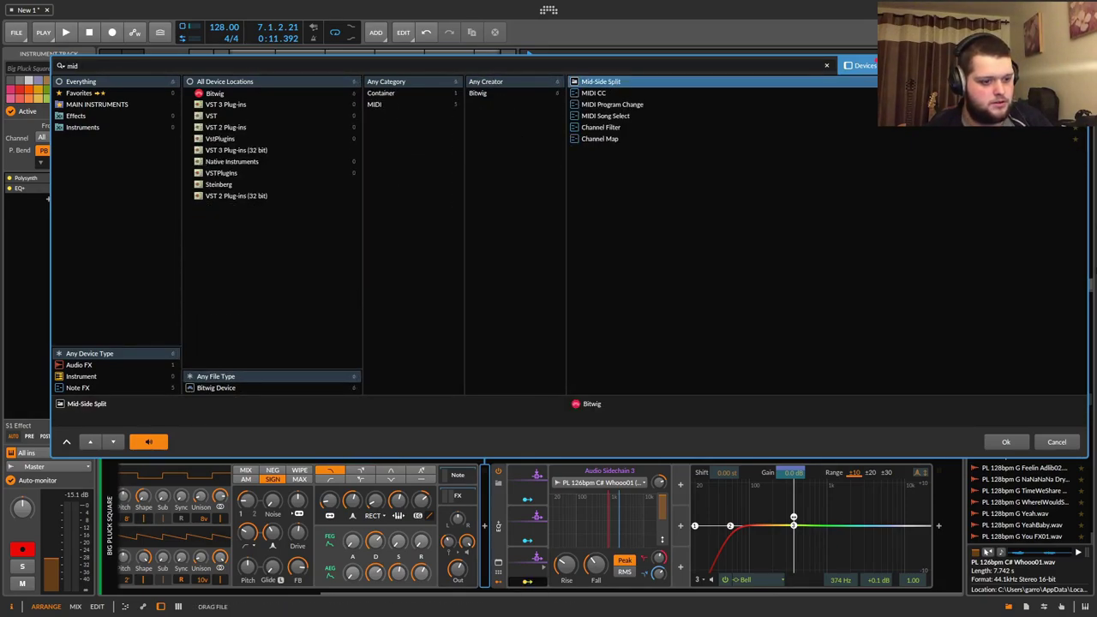
pyautogui.click(630, 525)
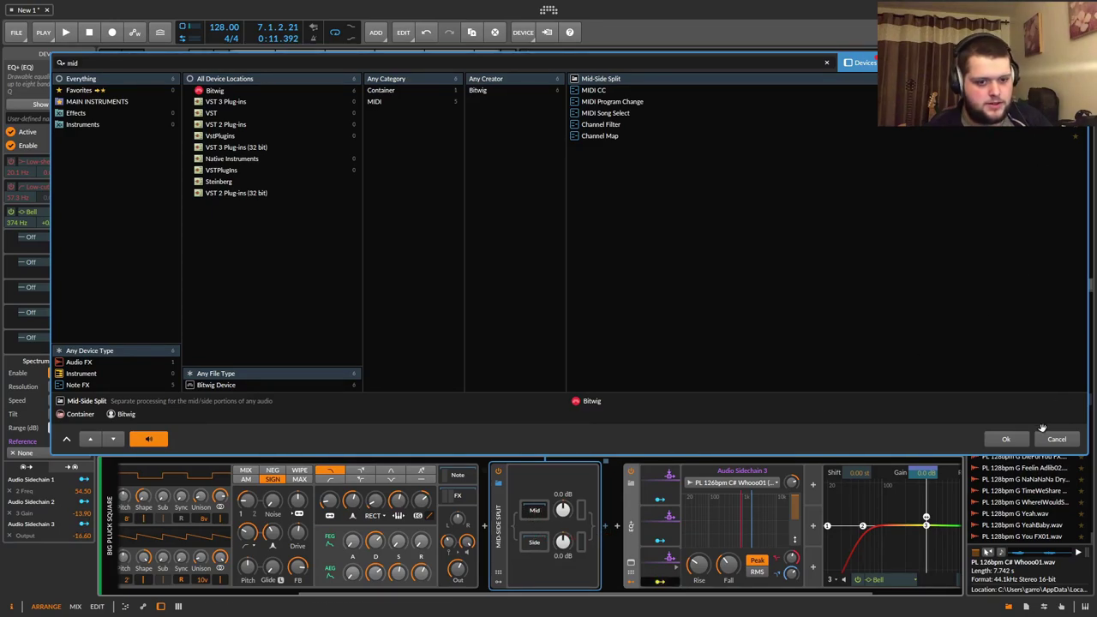
pyautogui.click(1006, 439)
# Move the EQ+ into the Mid chain of the Mid-Side Split and play the result.
pyautogui.click(632, 523)
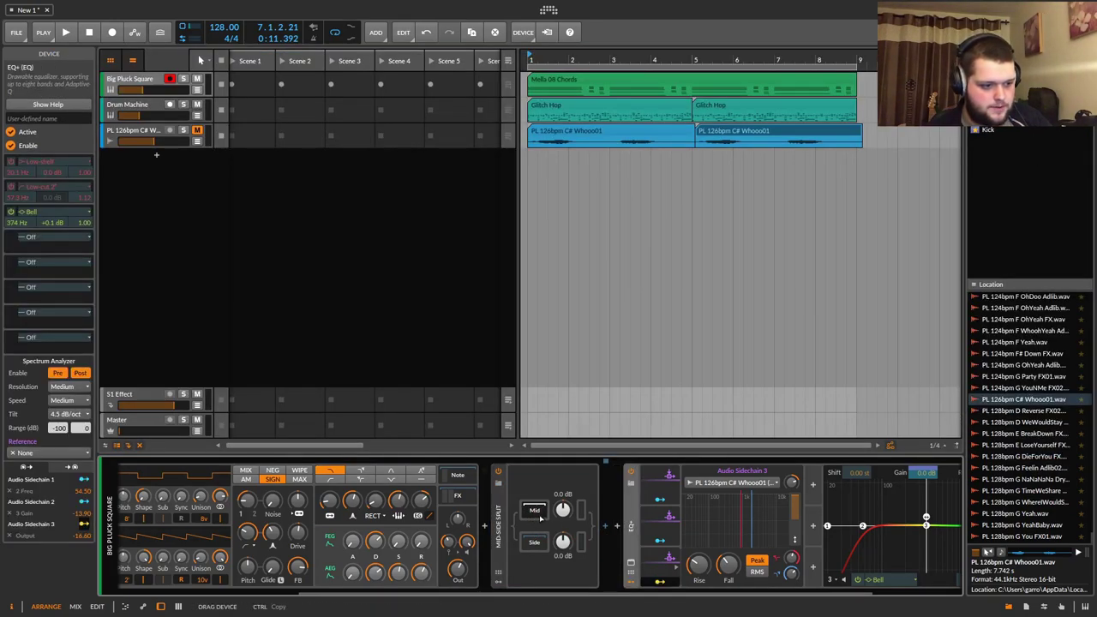
pyautogui.click(535, 511)
pyautogui.press('space')
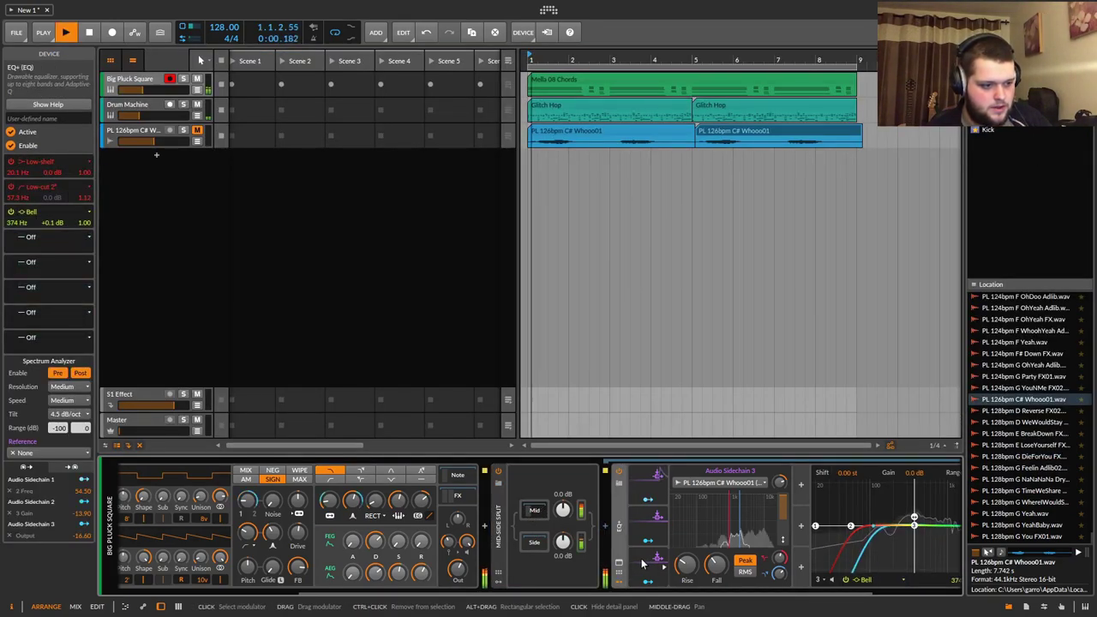
pyautogui.click(535, 512)
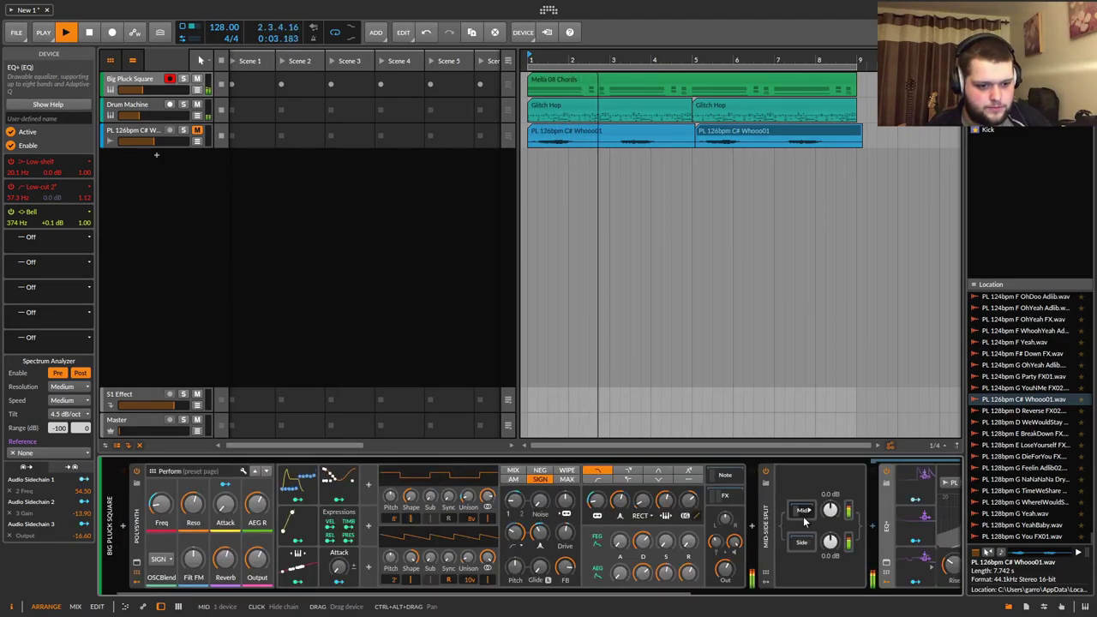
pyautogui.moveTo(673, 592); pyautogui.dragTo(956, 583)
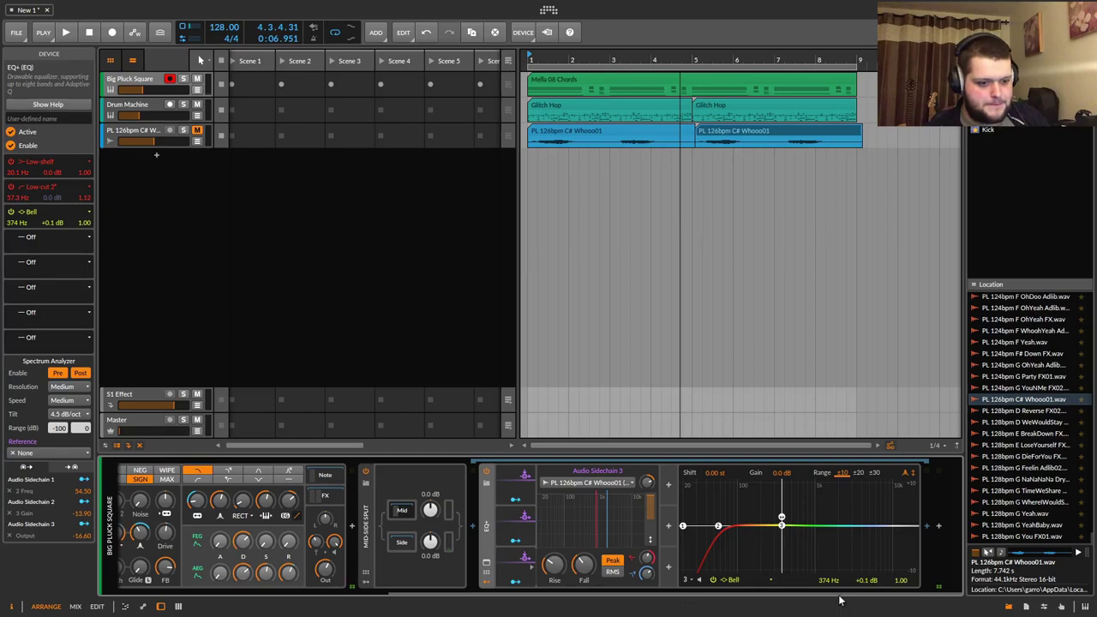
# Delete the Mid-Side Split and the Polysynth to empty the pluck track's device chain.
pyautogui.moveTo(843, 591); pyautogui.dragTo(779, 569)
pyautogui.scroll(-2, 798, 574)
pyautogui.scroll(5, 814, 579)
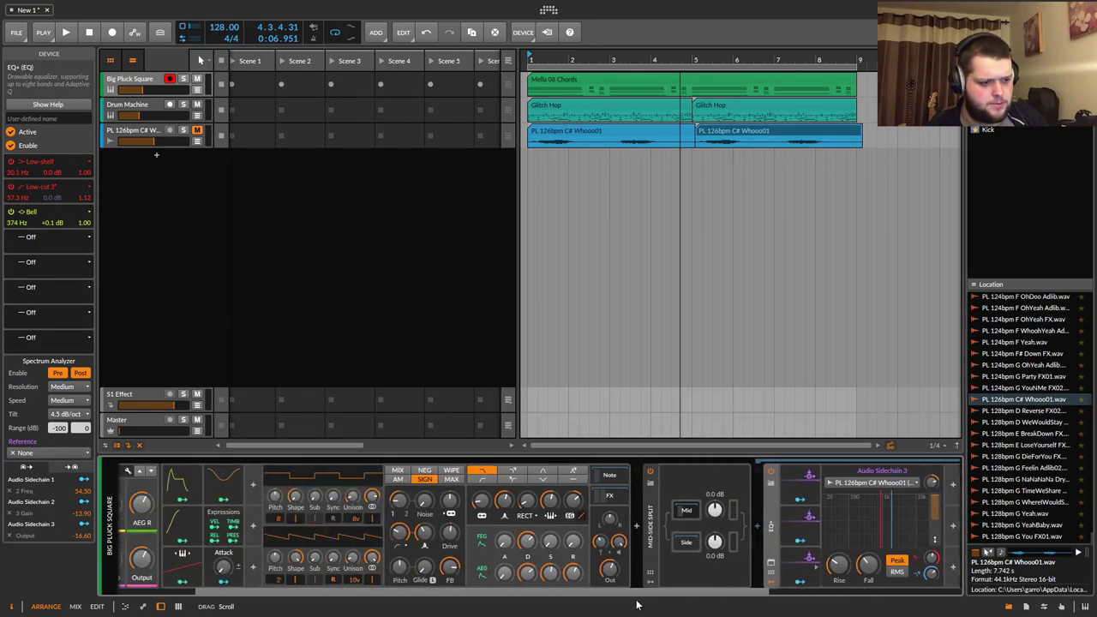
pyautogui.scroll(-5, 836, 582)
pyautogui.scroll(-1, 836, 579)
pyautogui.scroll(5, 806, 548)
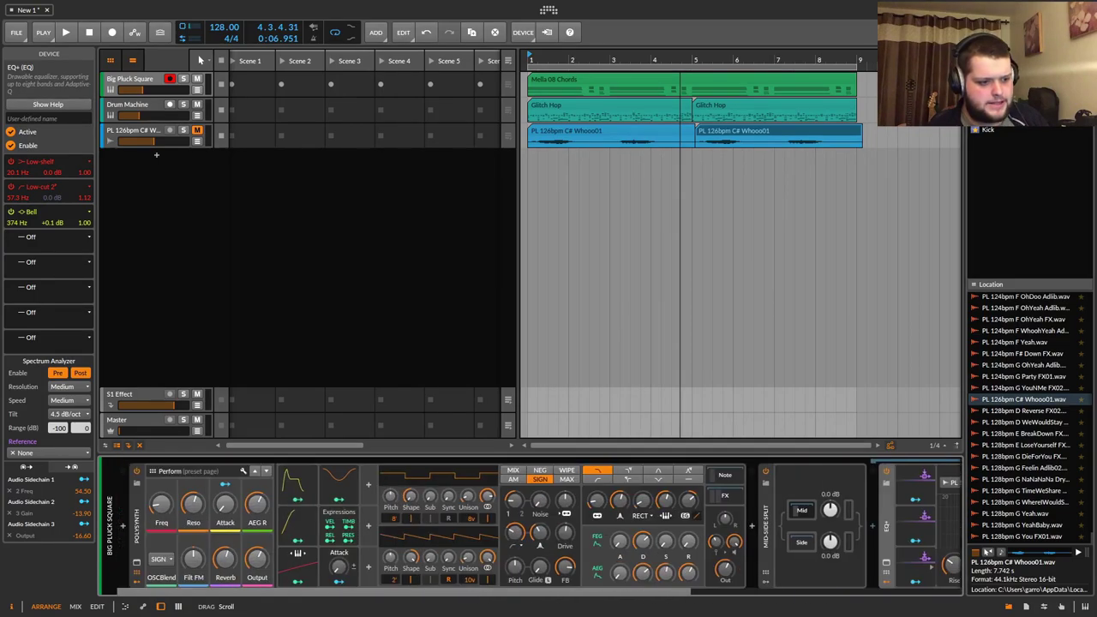
pyautogui.click(769, 511)
pyautogui.press('Delete')
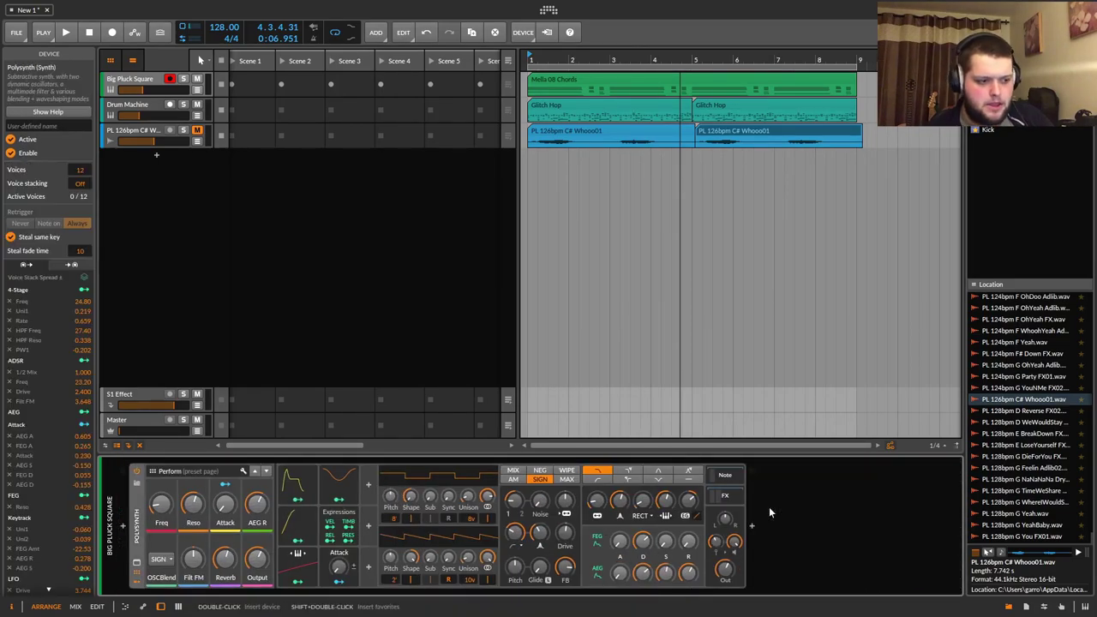
pyautogui.press('Delete')
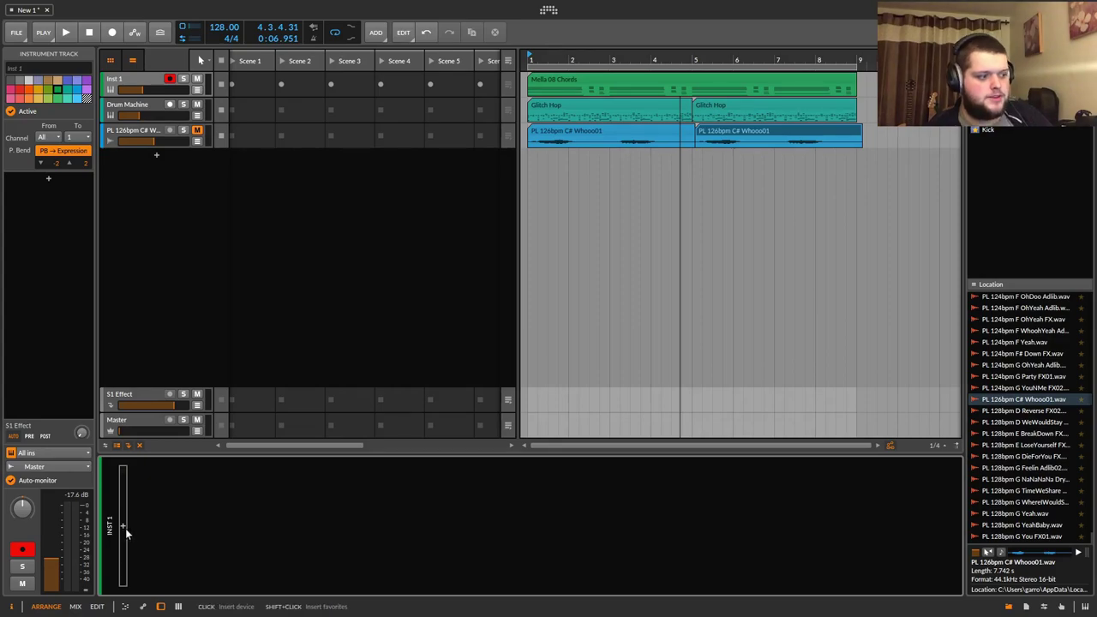
# Insert a Phase-4 synth on the emptied instrument track and start playback.
pyautogui.click(123, 525)
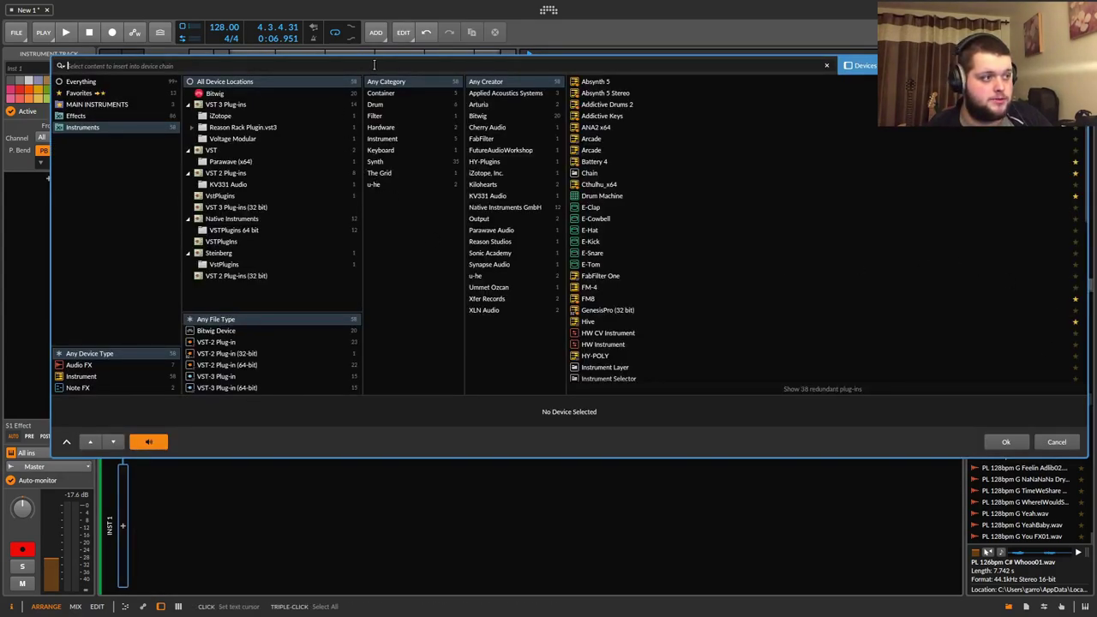
pyautogui.write('ph')
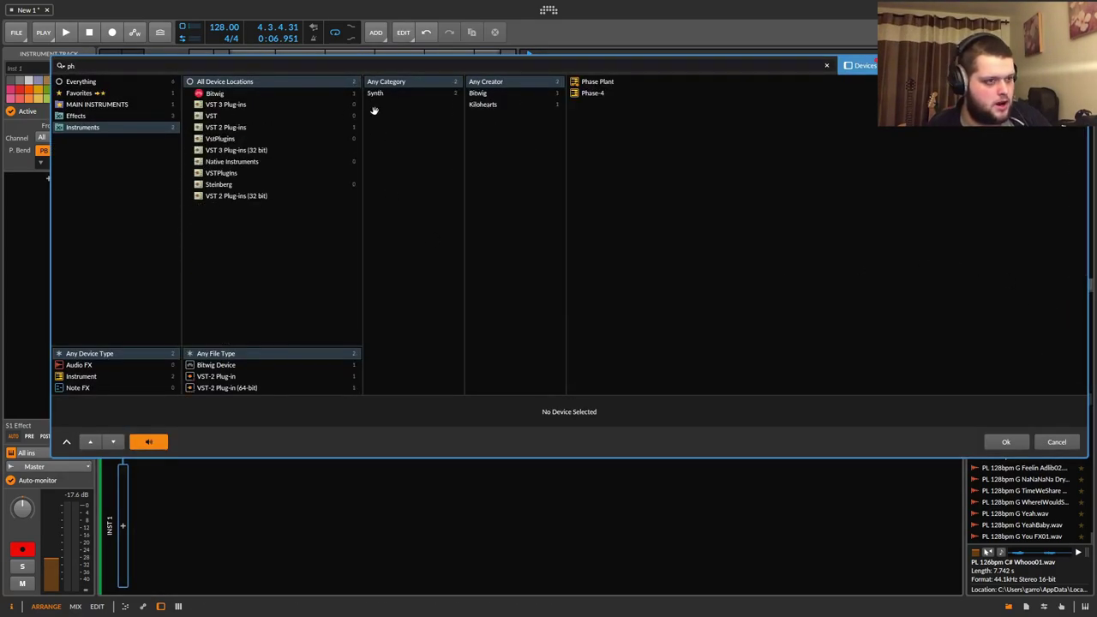
pyautogui.click(617, 94)
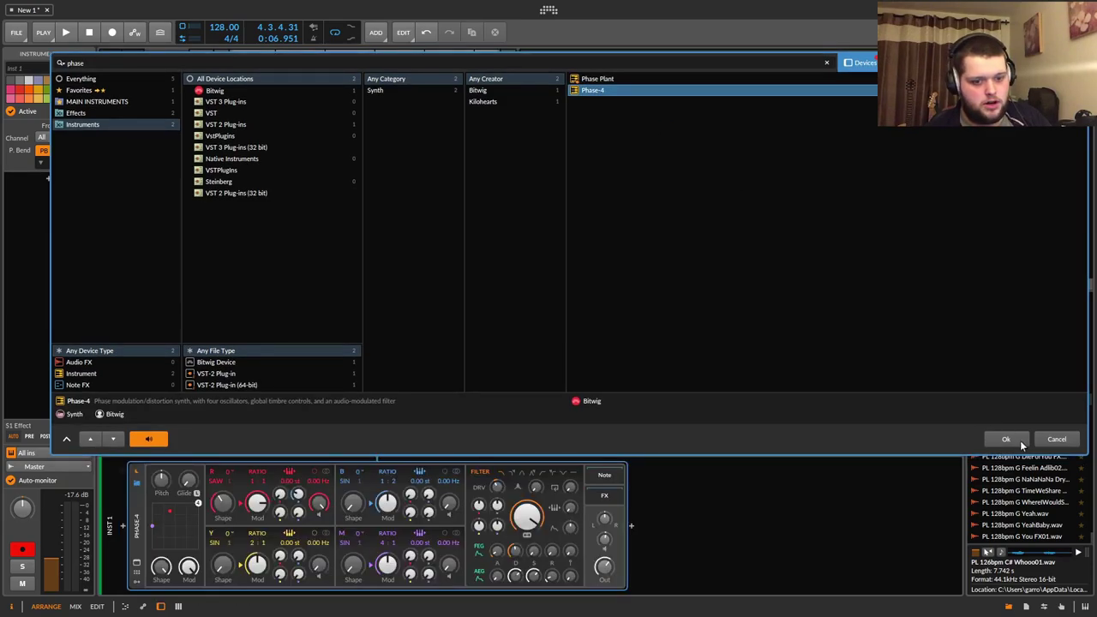
pyautogui.click(1006, 441)
pyautogui.press('space')
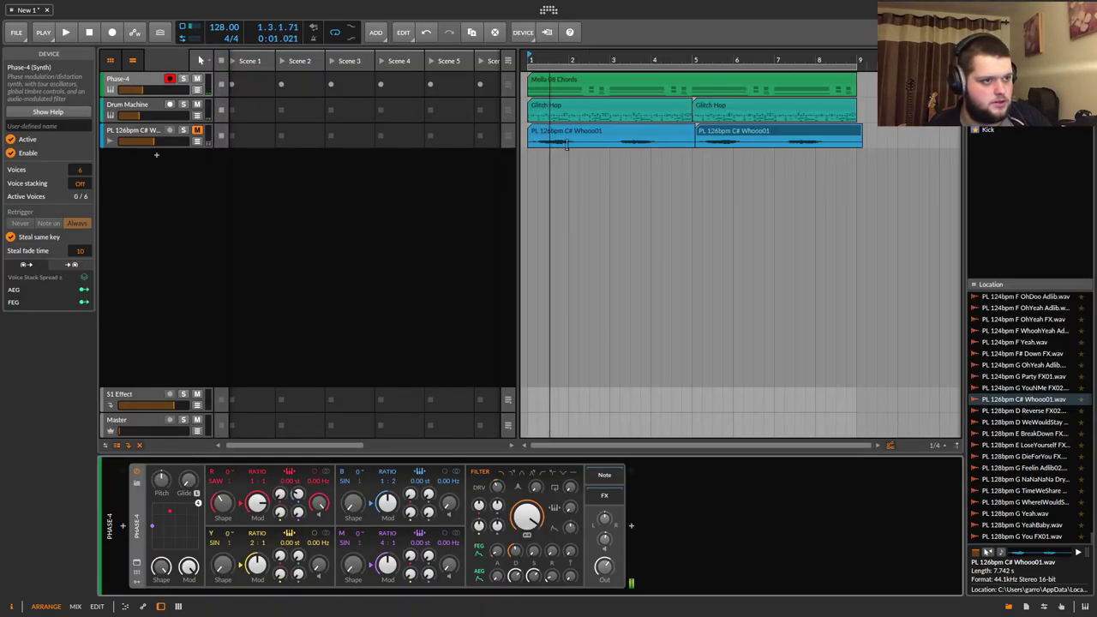
# Delete the drum and vocal clips and remove both of their tracks, keeping only the Phase-4 track.
pyautogui.moveTo(870, 96); pyautogui.dragTo(588, 162)
pyautogui.press('Delete')
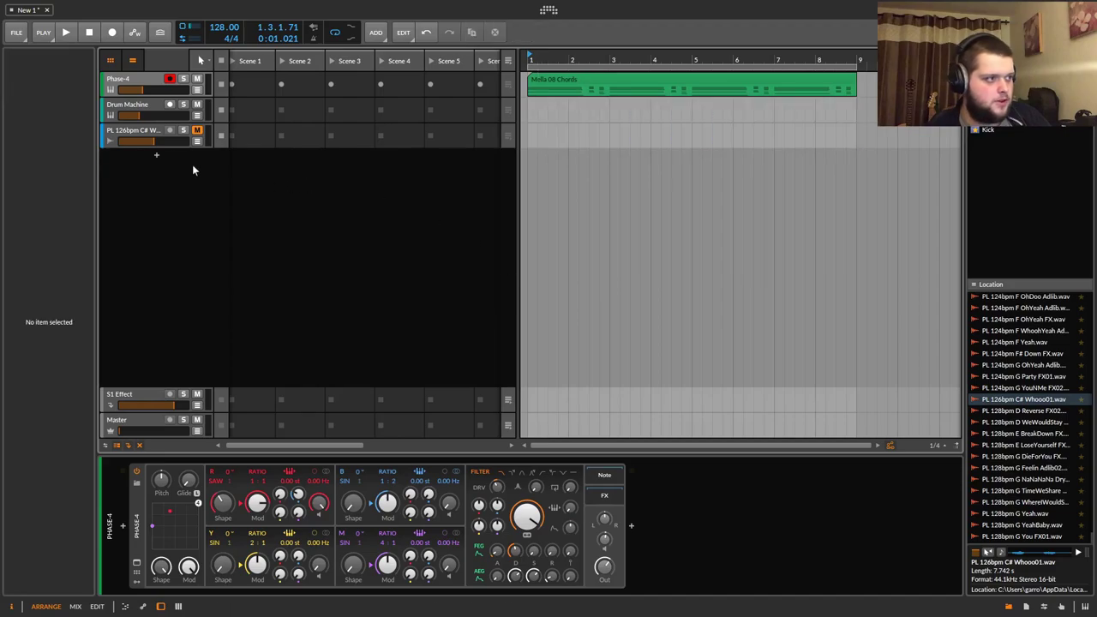
pyautogui.click(137, 104)
pyautogui.press('Delete')
pyautogui.press('Delete')
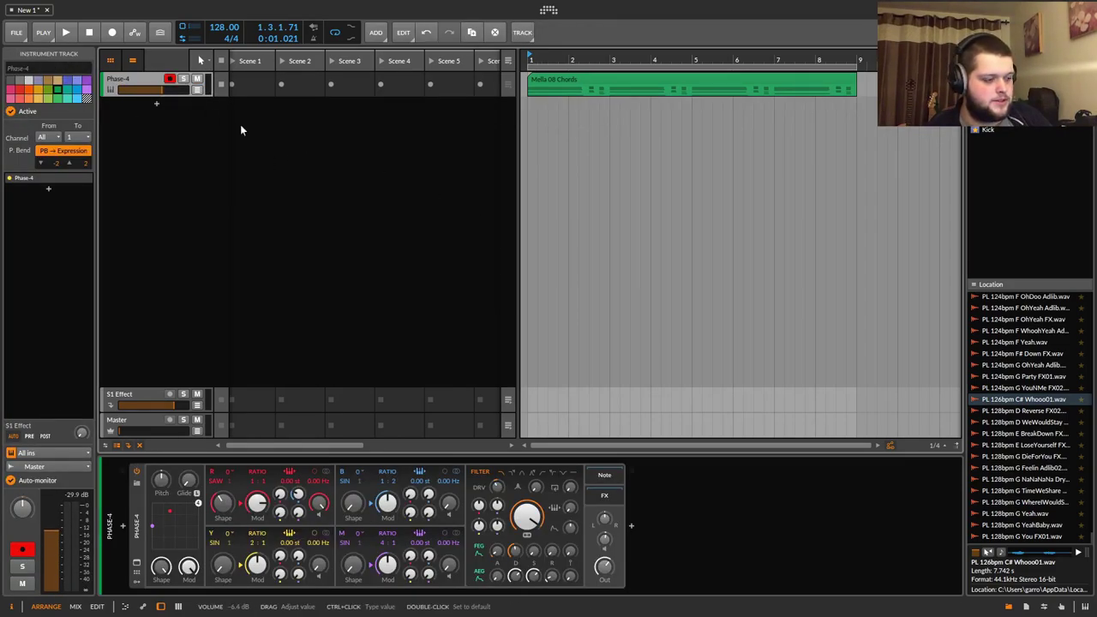
# Adjust the R oscillator's shape while the chords play and open Phase-4's expanded waveform view.
pyautogui.press('space')
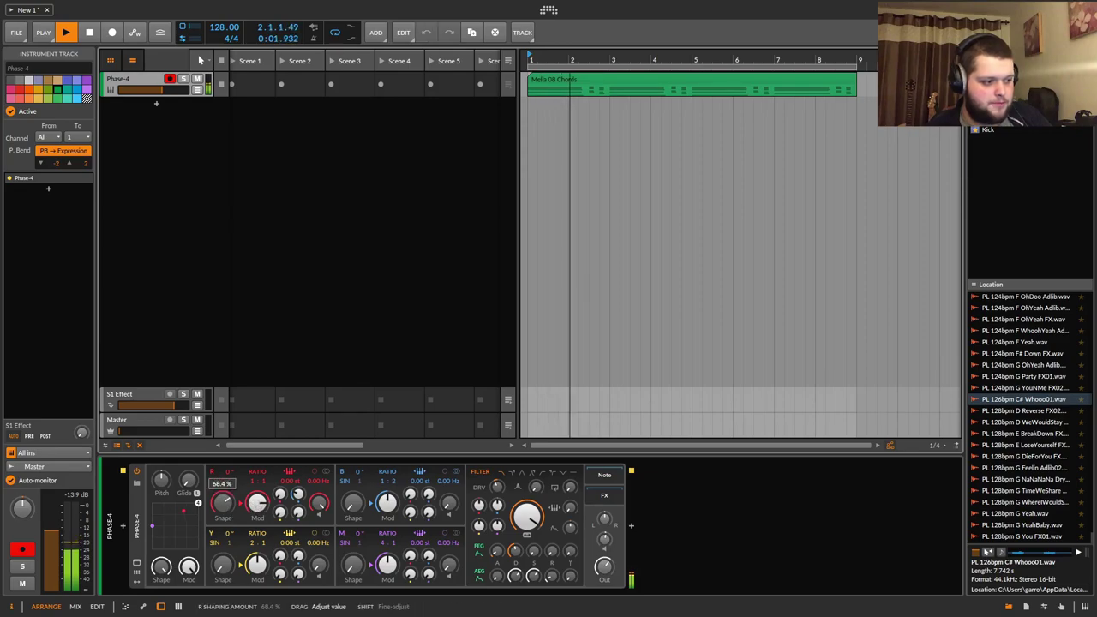
pyautogui.moveTo(223, 504); pyautogui.dragTo(222, 513)
pyautogui.click(137, 563)
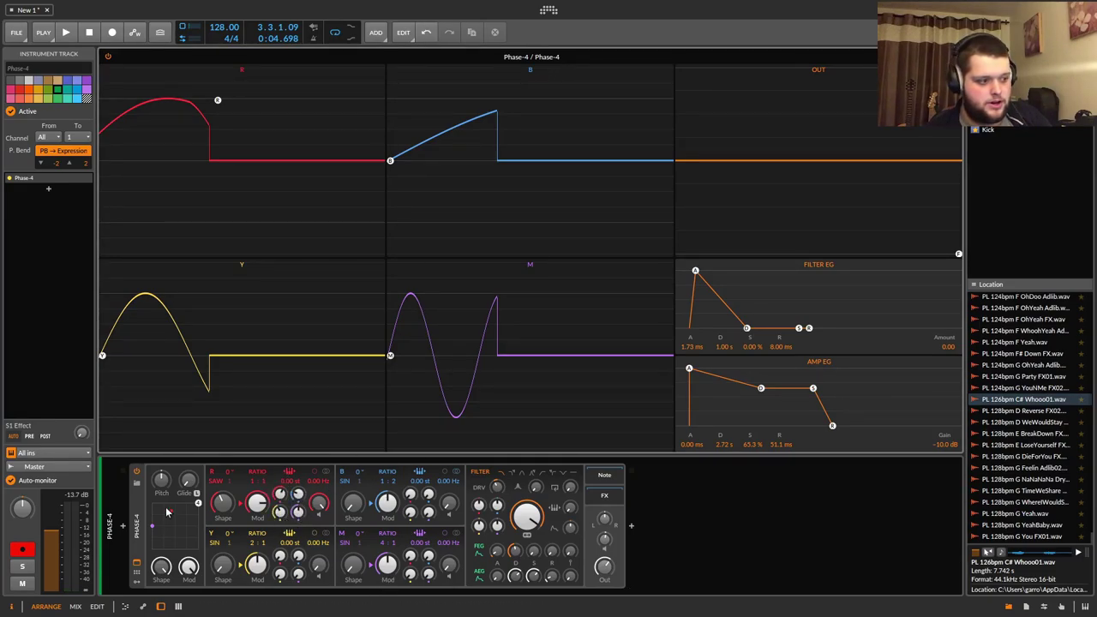
# During playback, lower the R oscillator's shape, set its modulation amount to 114 %, and detune it by 3.80 Hz.
pyautogui.press('space')
pyautogui.moveTo(222, 503); pyautogui.dragTo(257, 559)
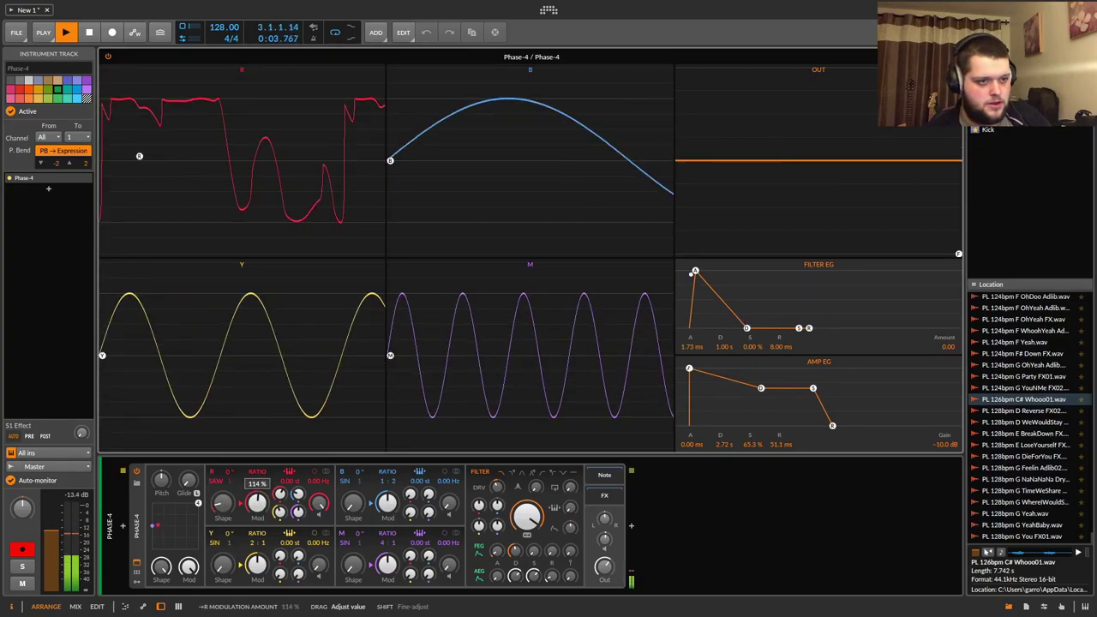
pyautogui.moveTo(316, 485); pyautogui.dragTo(316, 447)
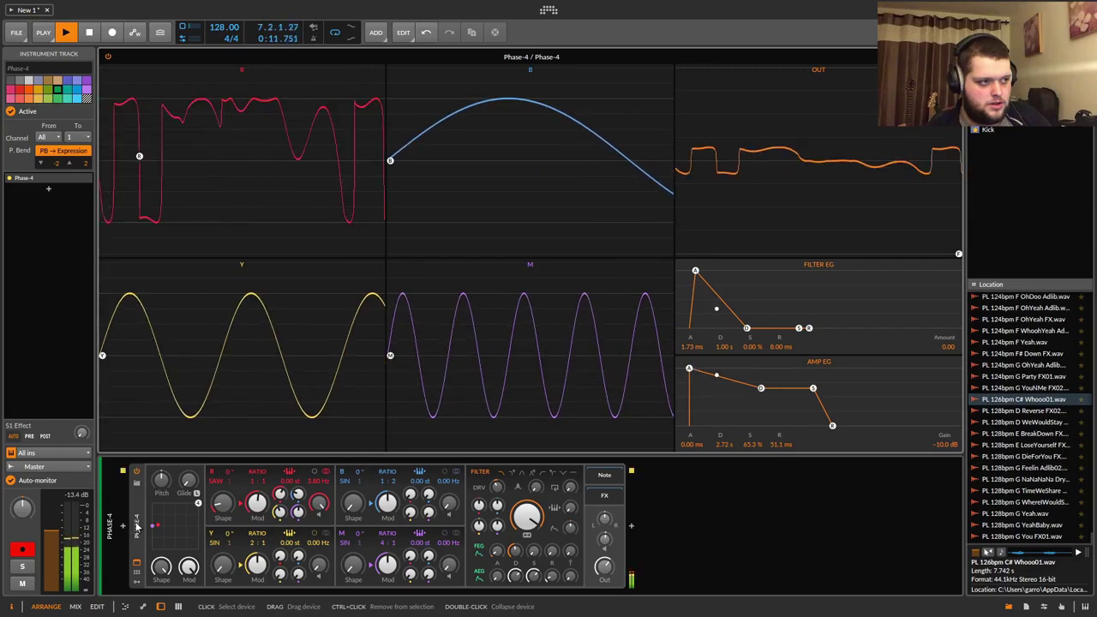
pyautogui.click(137, 527)
pyautogui.press('space')
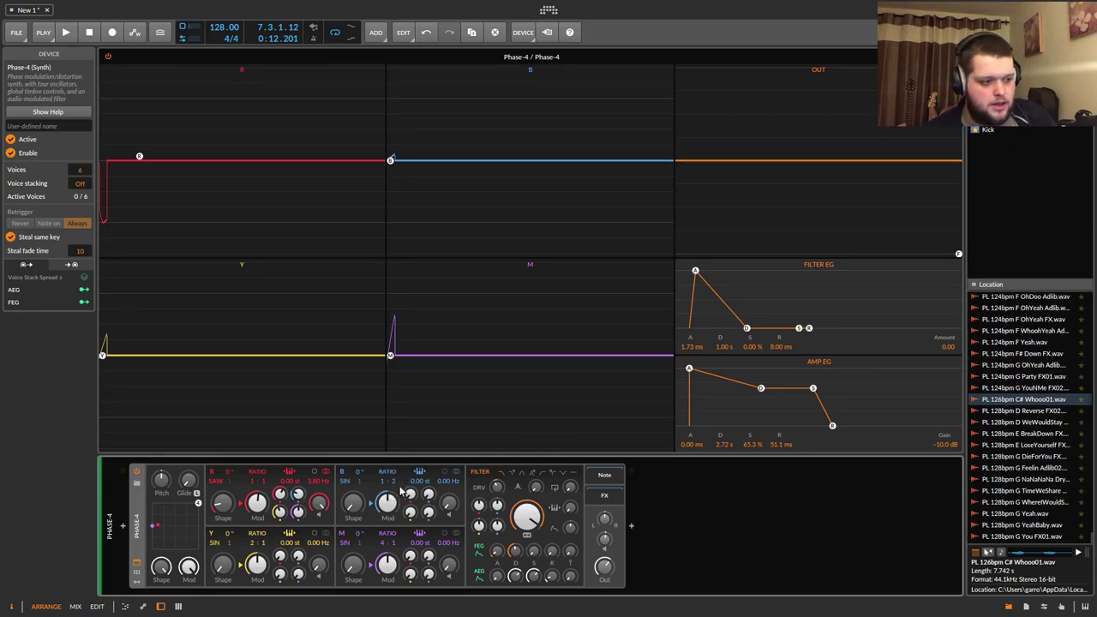
# Set the B oscillator's ratio to 1:5 and lower the Phase-4 filter cutoff to about the middle of its range.
pyautogui.moveTo(394, 482); pyautogui.dragTo(393, 456)
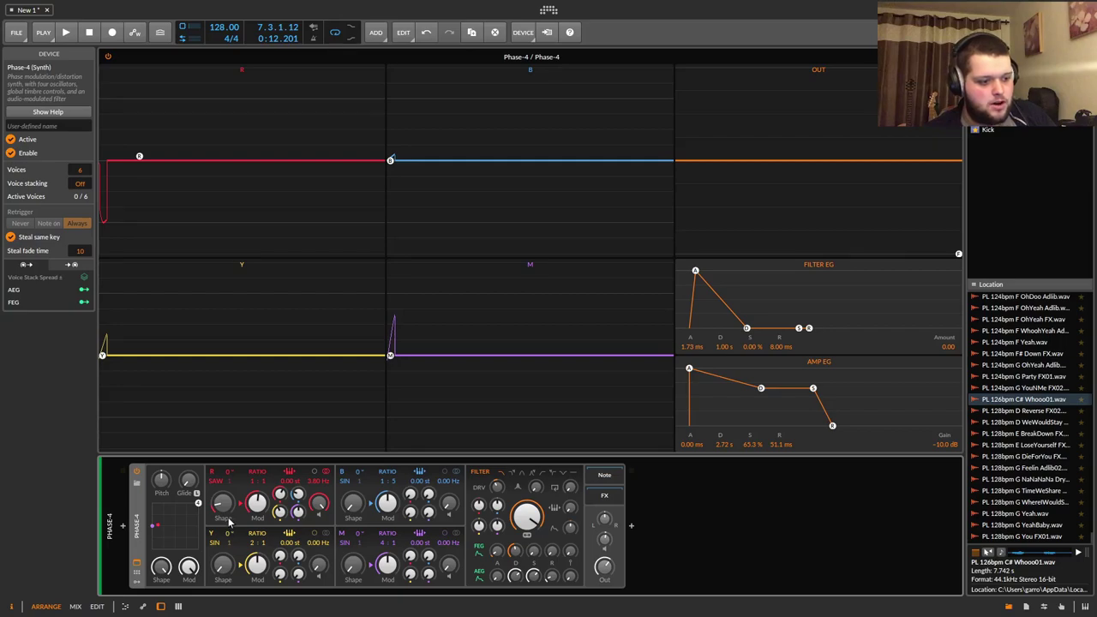
pyautogui.moveTo(527, 515); pyautogui.dragTo(527, 538)
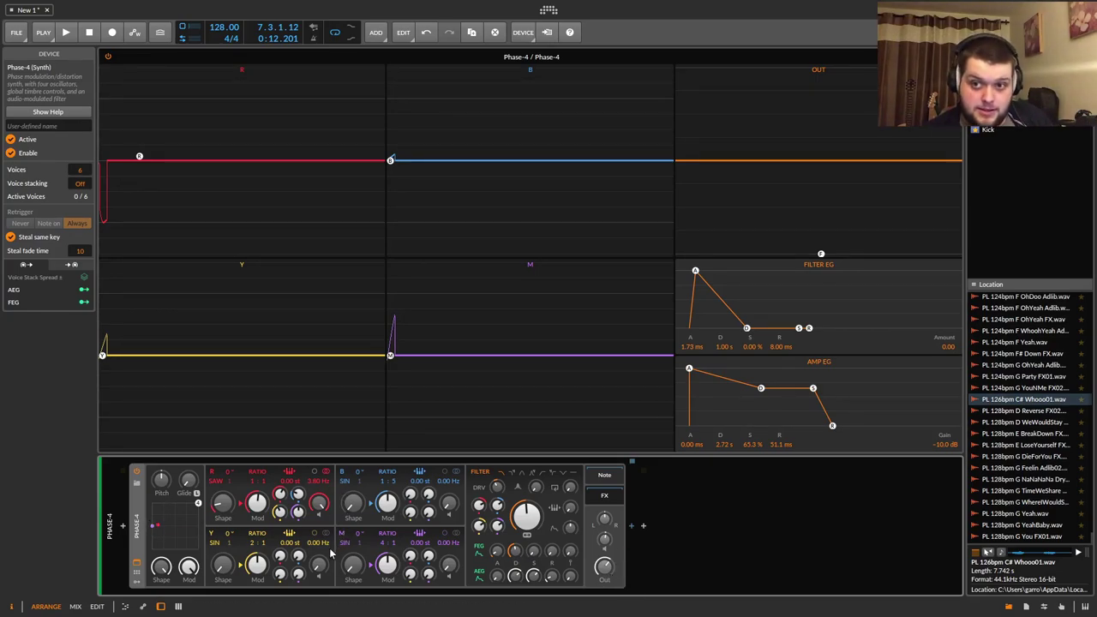
# Raise the R oscillator's shape and modulation together on the XY pad and close Phase-4's expanded view.
pyautogui.moveTo(158, 536); pyautogui.dragTo(175, 521)
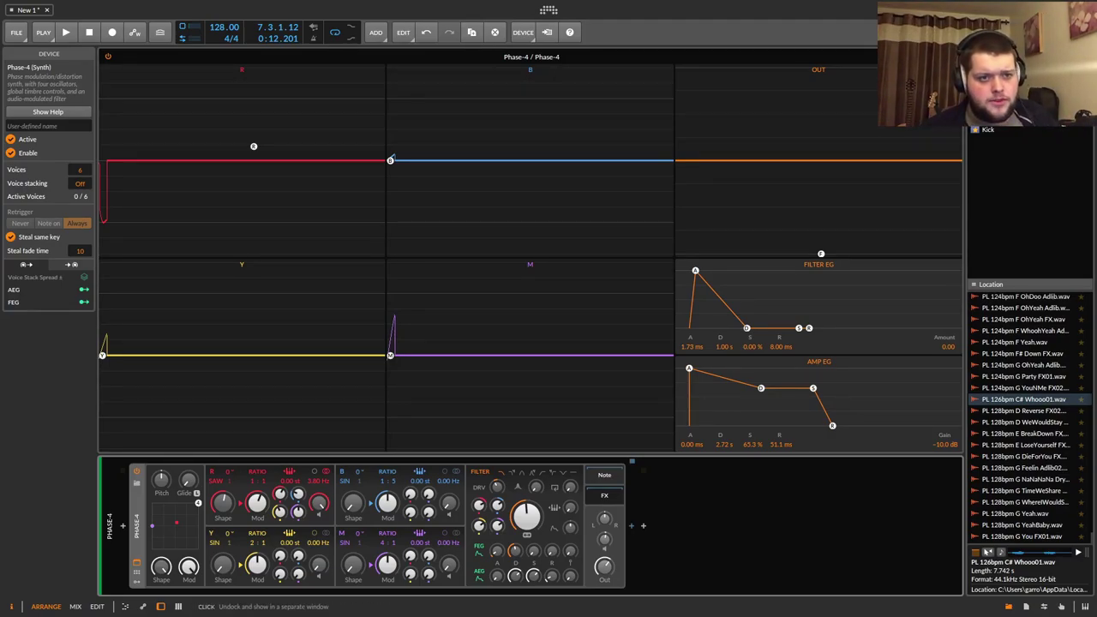
pyautogui.click(927, 56)
pyautogui.click(862, 132)
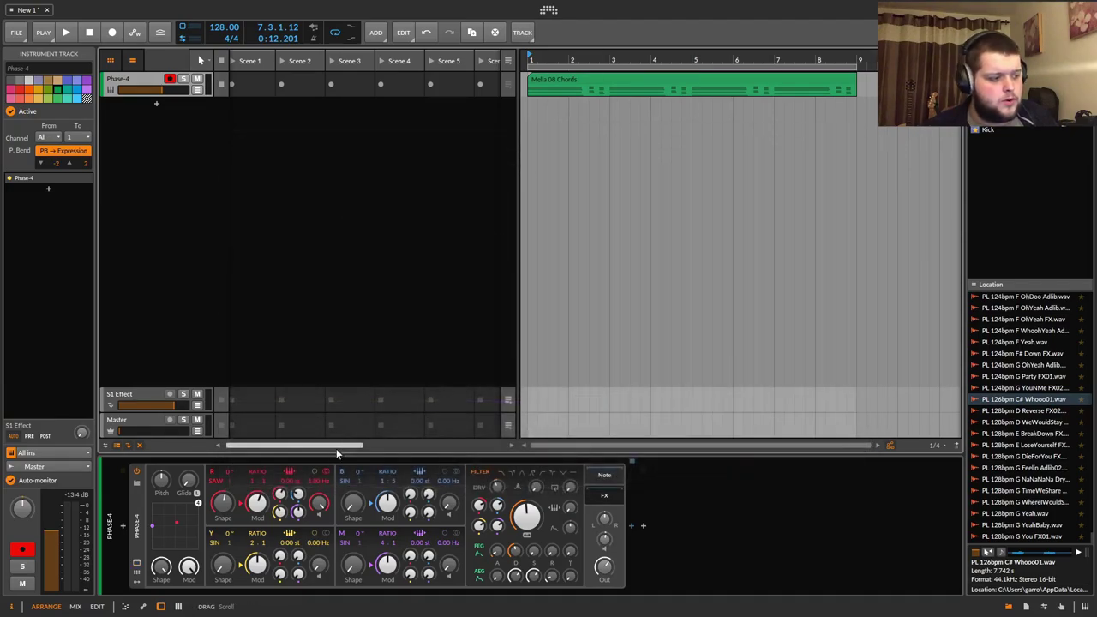
# Replace the Phase-4 with a Poly Grid found by searching "grid" and open its patch editor.
pyautogui.click(146, 533)
pyautogui.press('Delete')
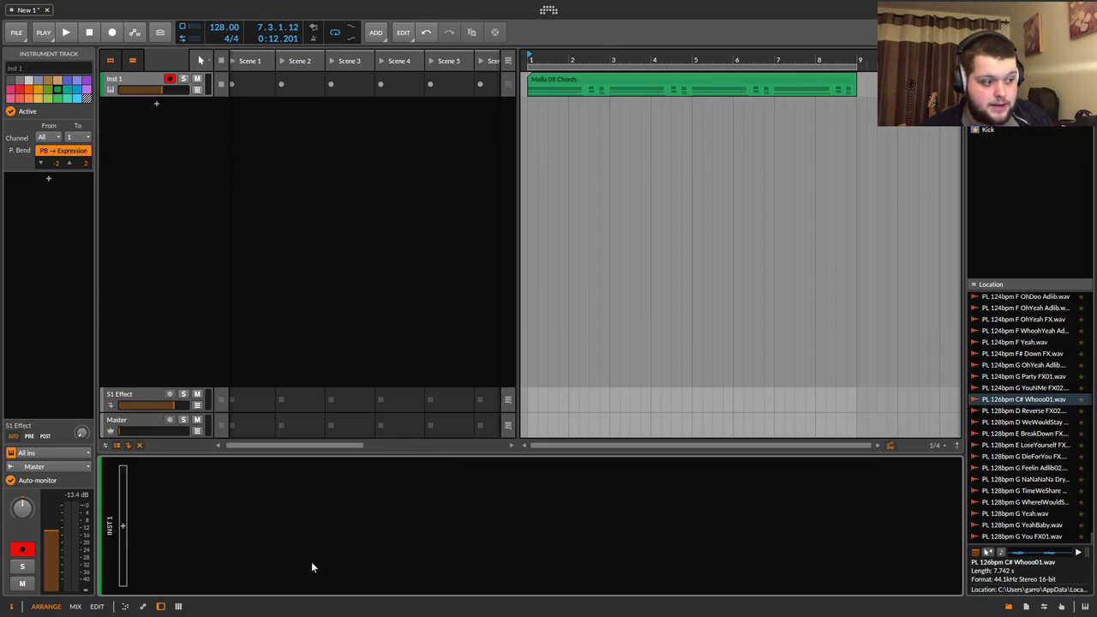
pyautogui.click(122, 526)
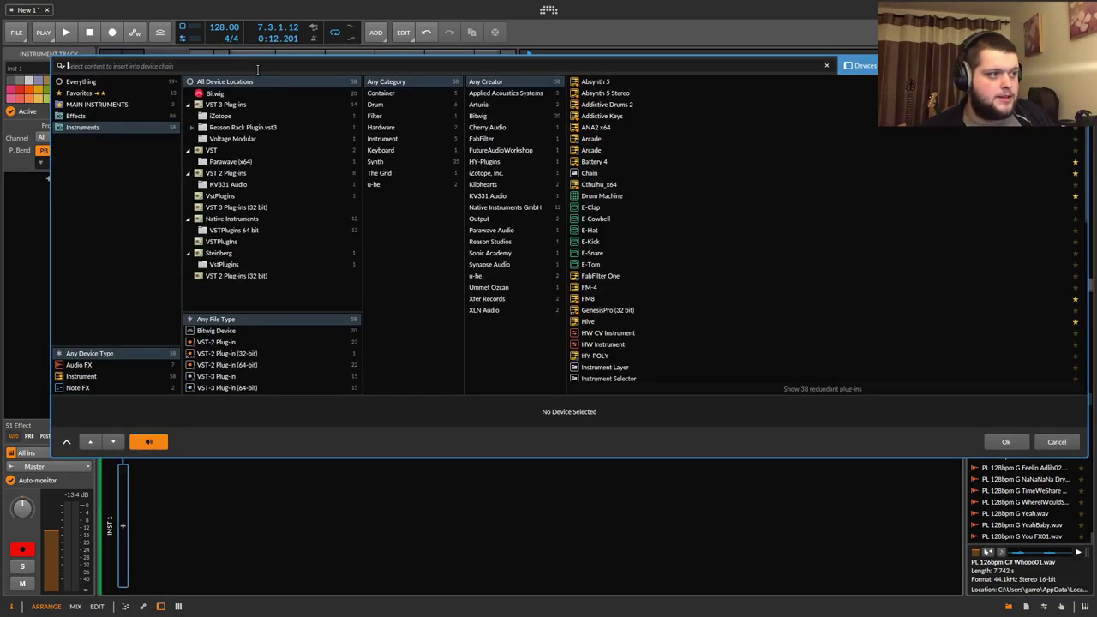
pyautogui.write('grid')
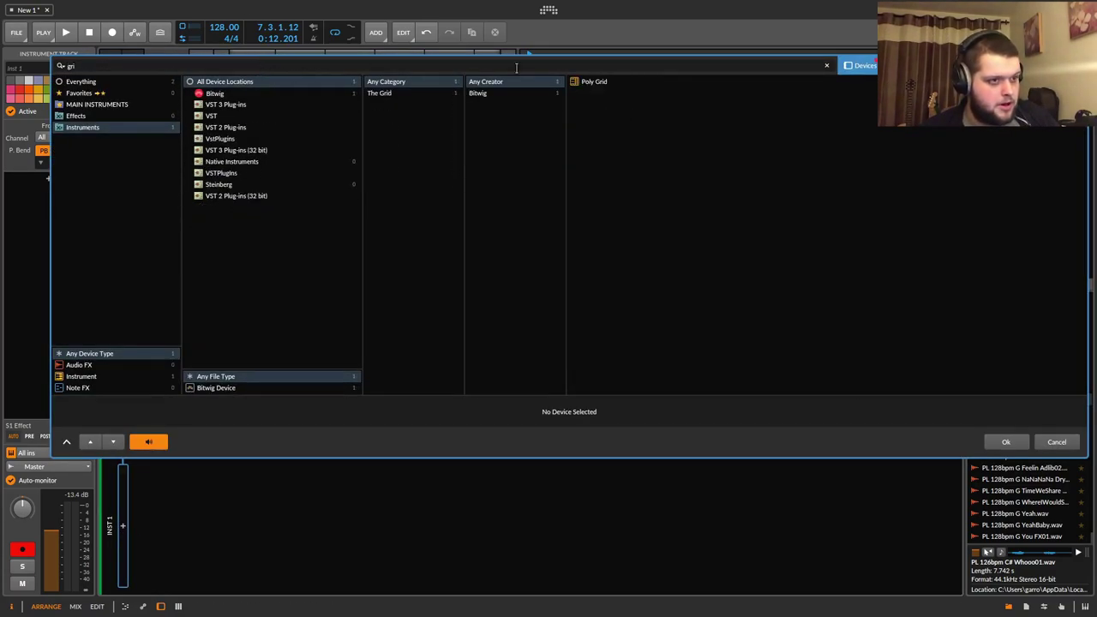
pyautogui.click(603, 81)
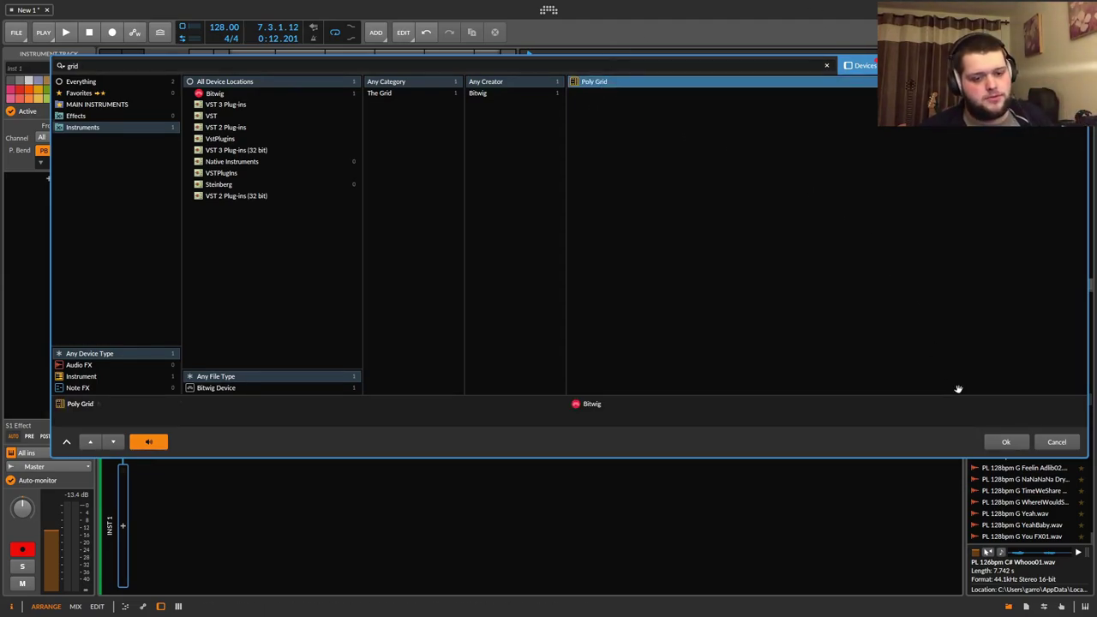
pyautogui.click(1008, 440)
pyautogui.click(219, 508)
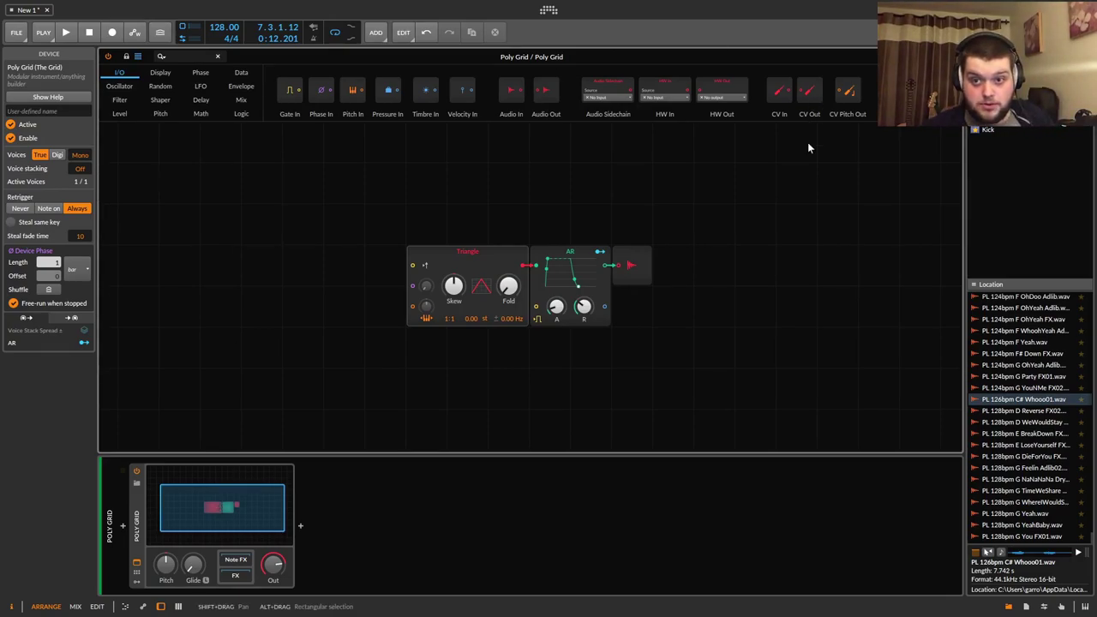
# Open a wide gap between the Triangle oscillator and the AR envelope by moving the envelope and audio output together away from it.
pyautogui.moveTo(757, 169); pyautogui.dragTo(358, 362)
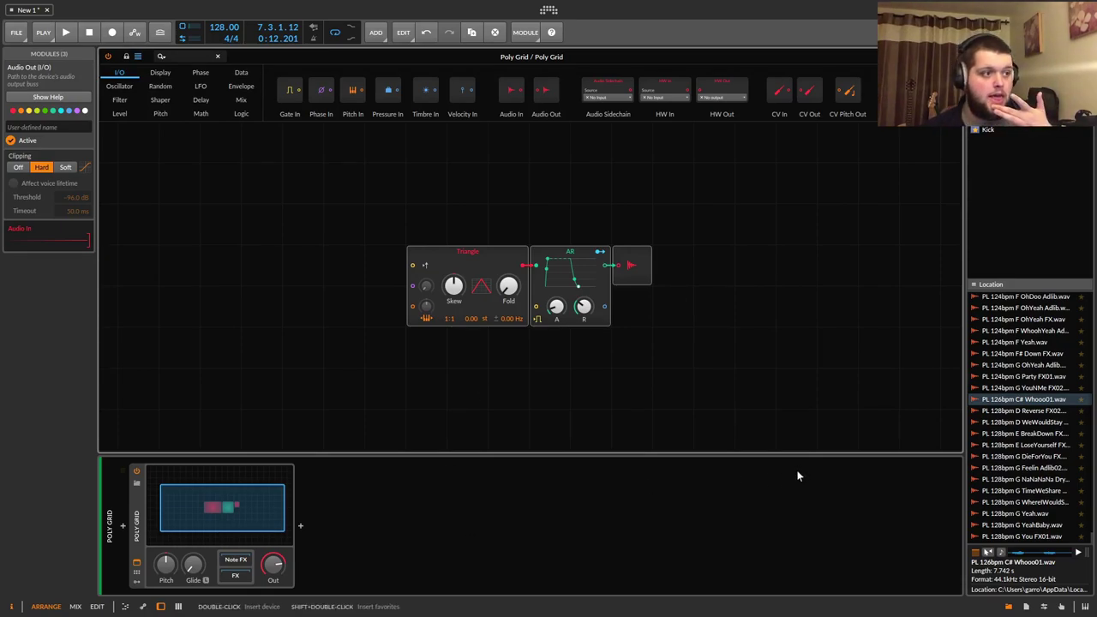
pyautogui.moveTo(761, 232); pyautogui.dragTo(306, 368)
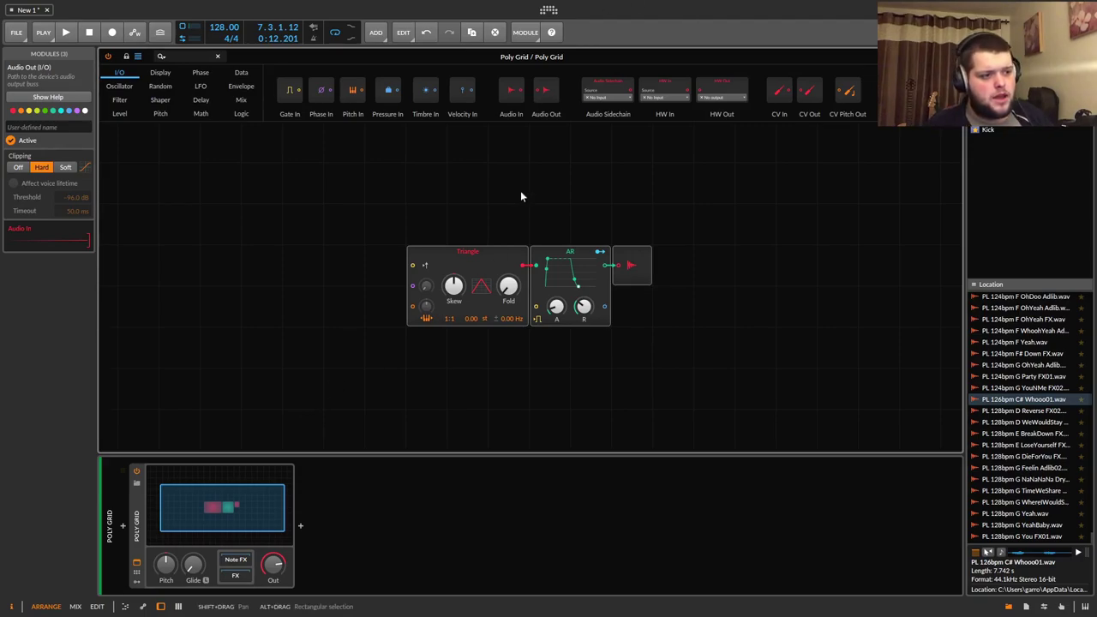
pyautogui.moveTo(692, 220); pyautogui.dragTo(538, 330)
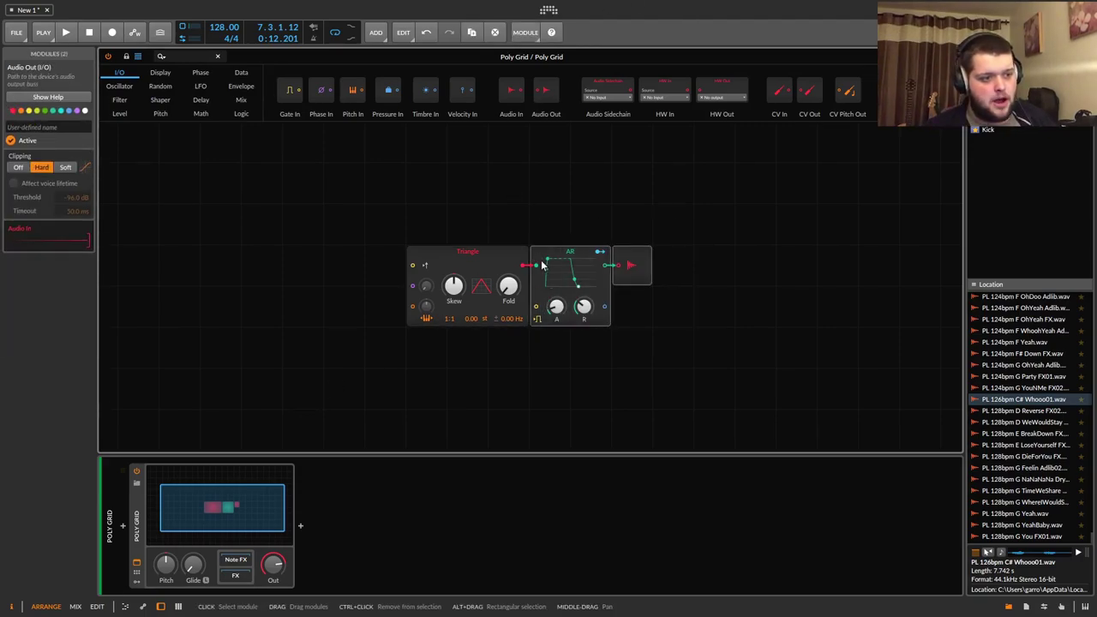
pyautogui.click(561, 250)
pyautogui.moveTo(562, 250); pyautogui.dragTo(767, 251)
pyautogui.moveTo(511, 262); pyautogui.dragTo(470, 262)
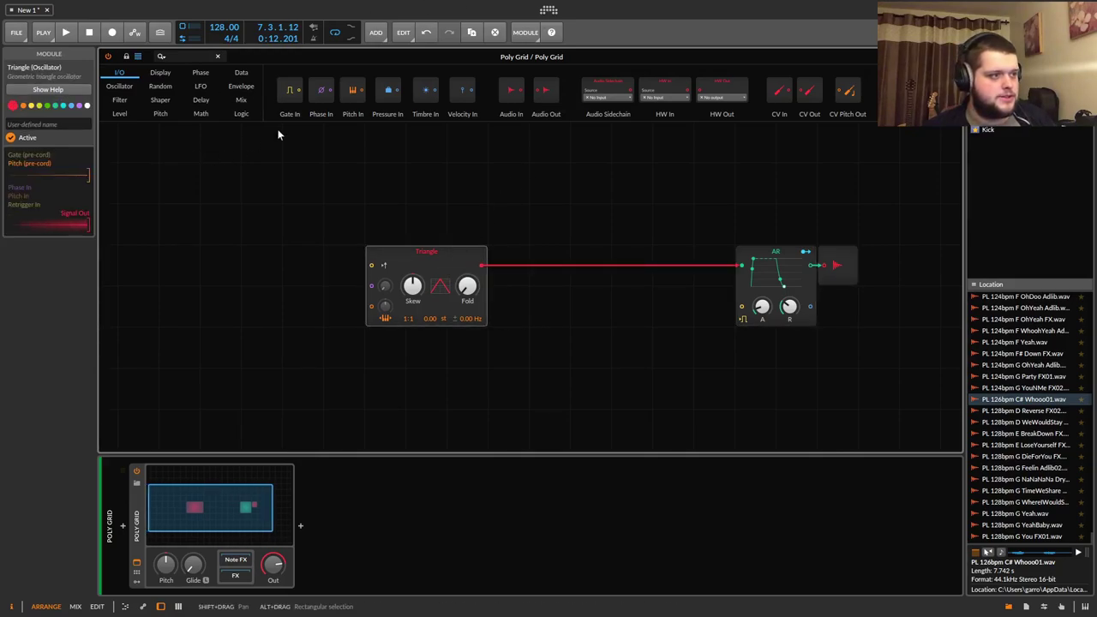
# Add a second Triangle and a Phase-1 before the main Triangle, adjust the Phase-1's algorithm, and patch it into the new Triangle's phase input.
pyautogui.click(119, 86)
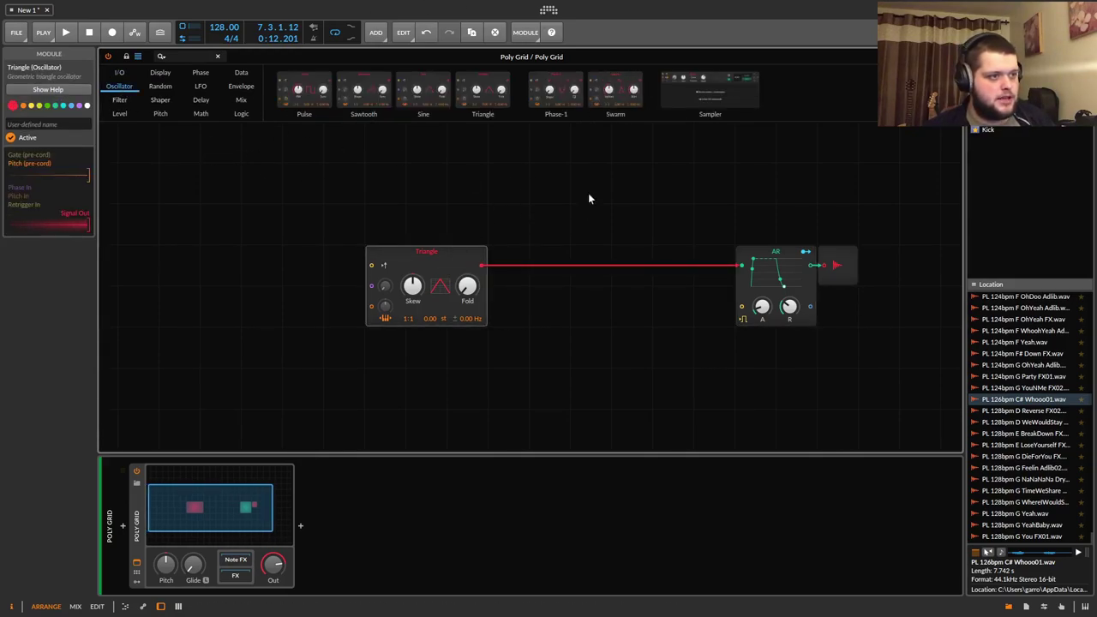
pyautogui.moveTo(482, 90); pyautogui.dragTo(300, 291)
pyautogui.moveTo(556, 91); pyautogui.dragTo(248, 176)
pyautogui.click(274, 183)
pyautogui.moveTo(302, 207); pyautogui.dragTo(302, 204)
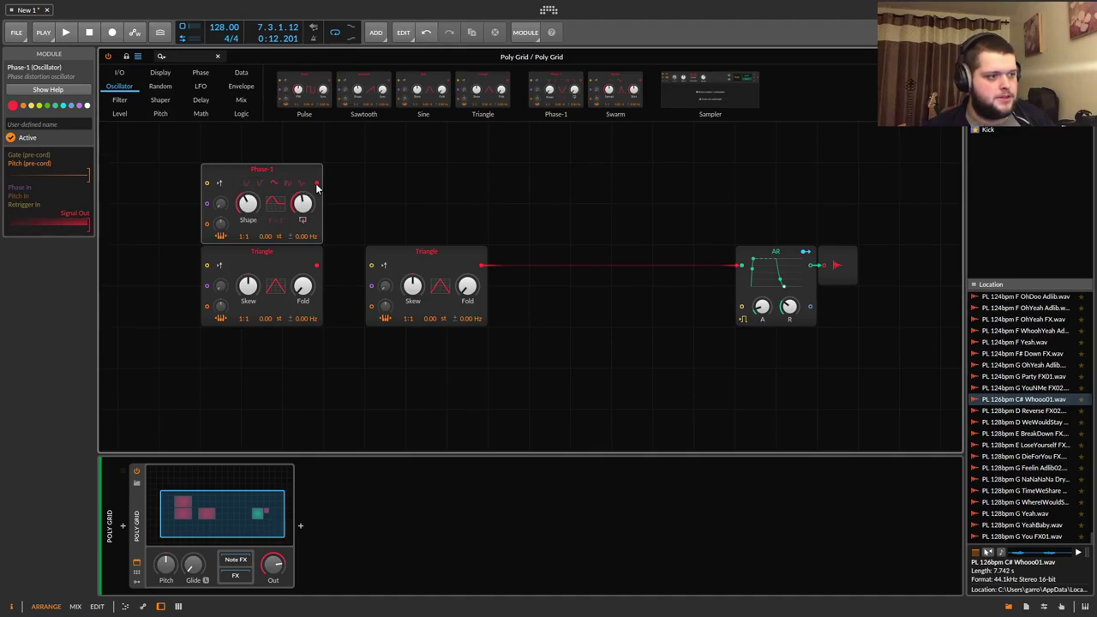
pyautogui.moveTo(317, 184); pyautogui.dragTo(207, 286)
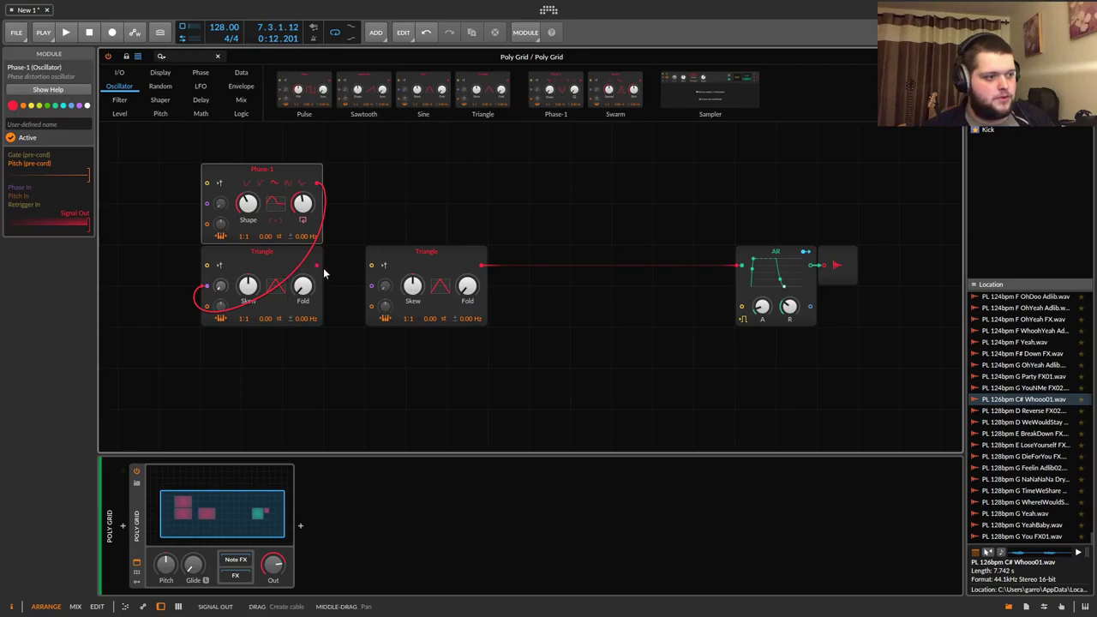
# Add a Swarm and another Phase-1 below the modulating Triangle, and patch that Phase-1 into the Swarm's phase input.
pyautogui.moveTo(608, 97); pyautogui.dragTo(205, 365)
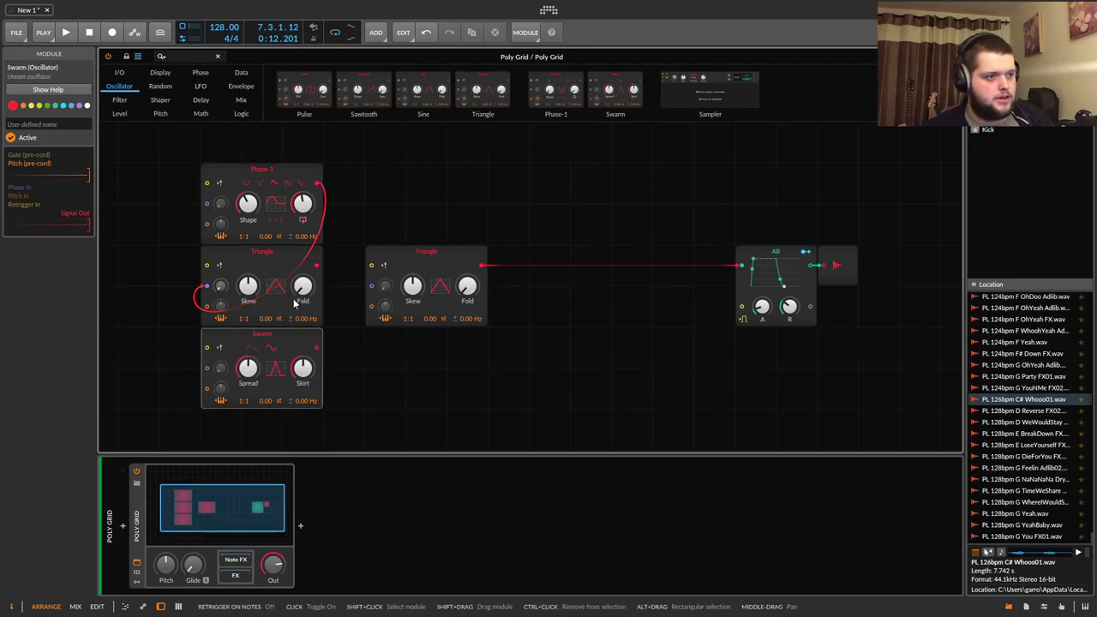
pyautogui.moveTo(573, 94); pyautogui.dragTo(203, 445)
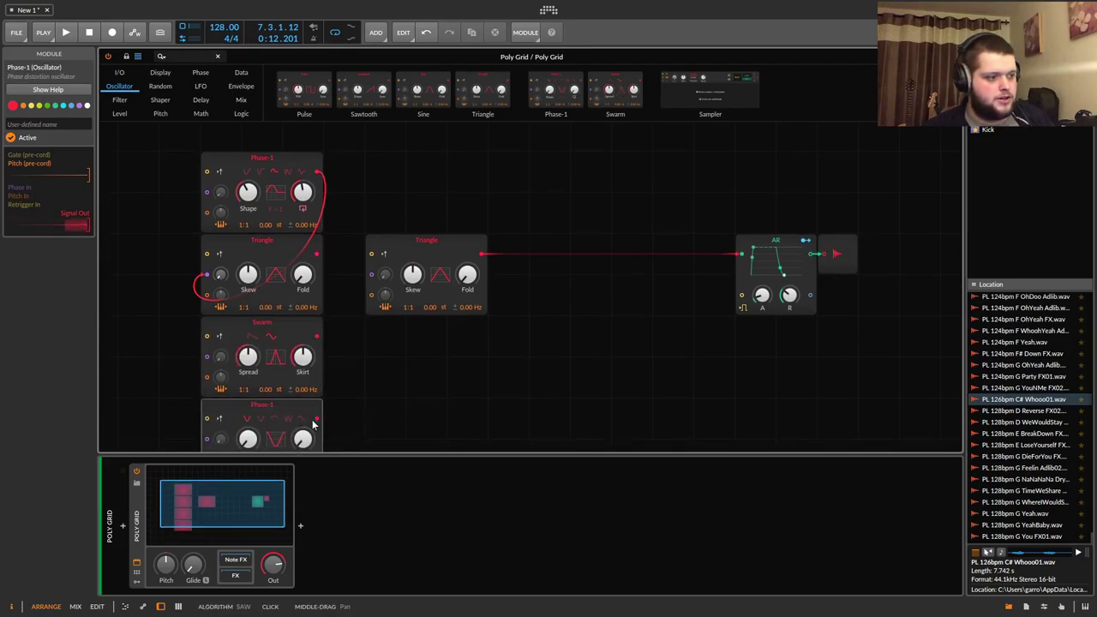
pyautogui.moveTo(318, 419); pyautogui.dragTo(207, 358)
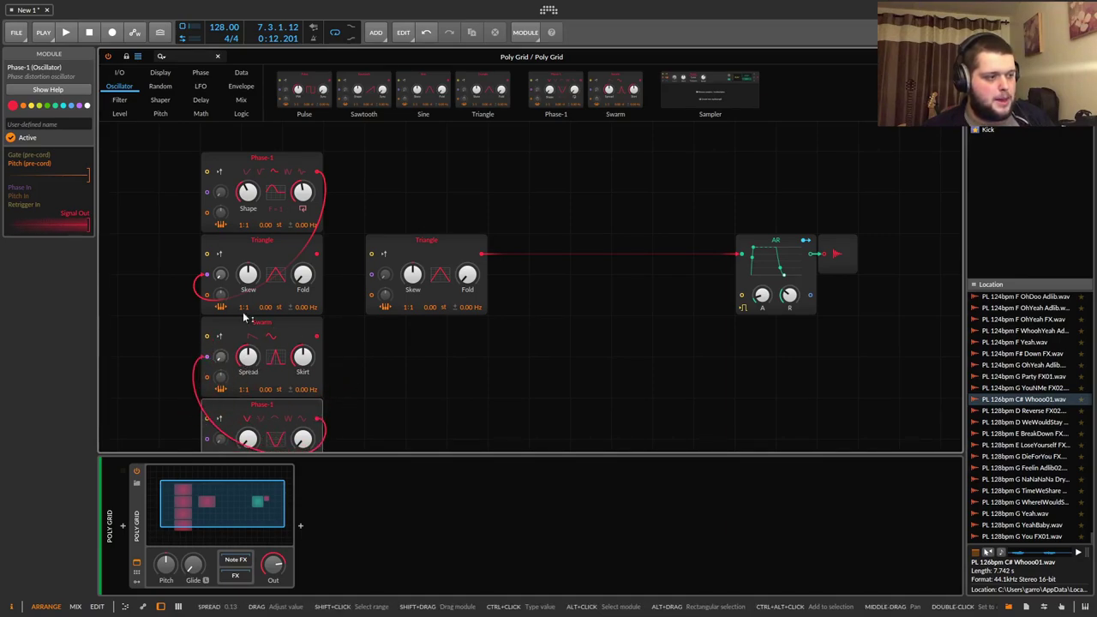
# Set the Swarm's pitch ratio to 7:1 and the modulating Triangle's ratio to 20:1.
pyautogui.moveTo(244, 389); pyautogui.dragTo(243, 368)
pyautogui.moveTo(243, 306); pyautogui.dragTo(244, 310)
pyautogui.click(324, 256)
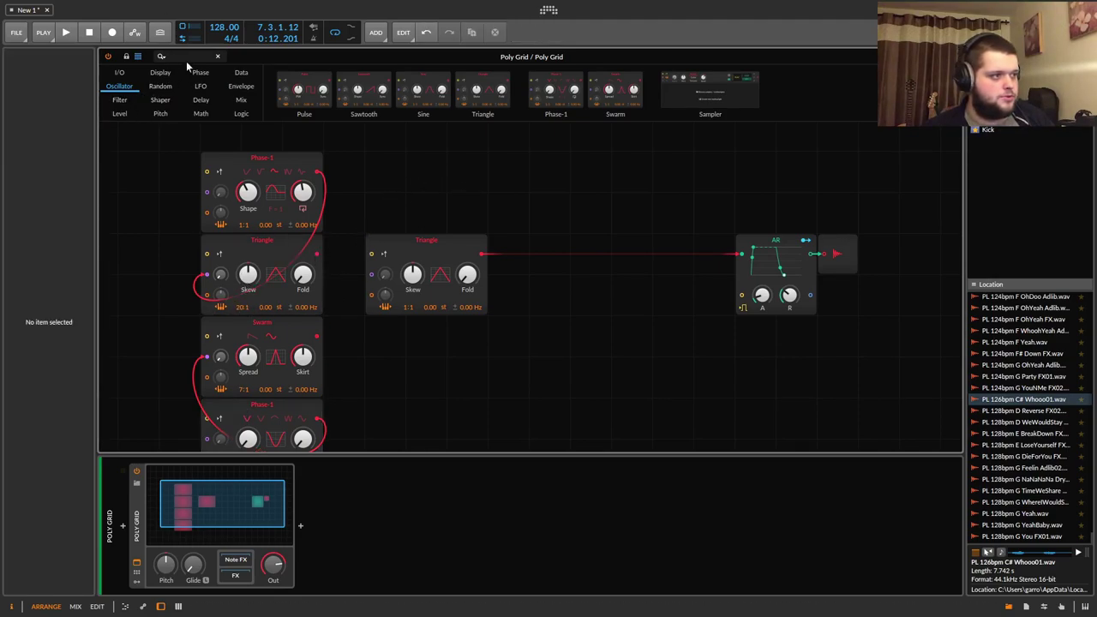
# Mix the four modulating oscillators through a new Mixer, and feed it into the phase input of the main Triangle, moved farther from the oscillators.
pyautogui.click(241, 100)
pyautogui.moveTo(330, 97); pyautogui.dragTo(319, 252)
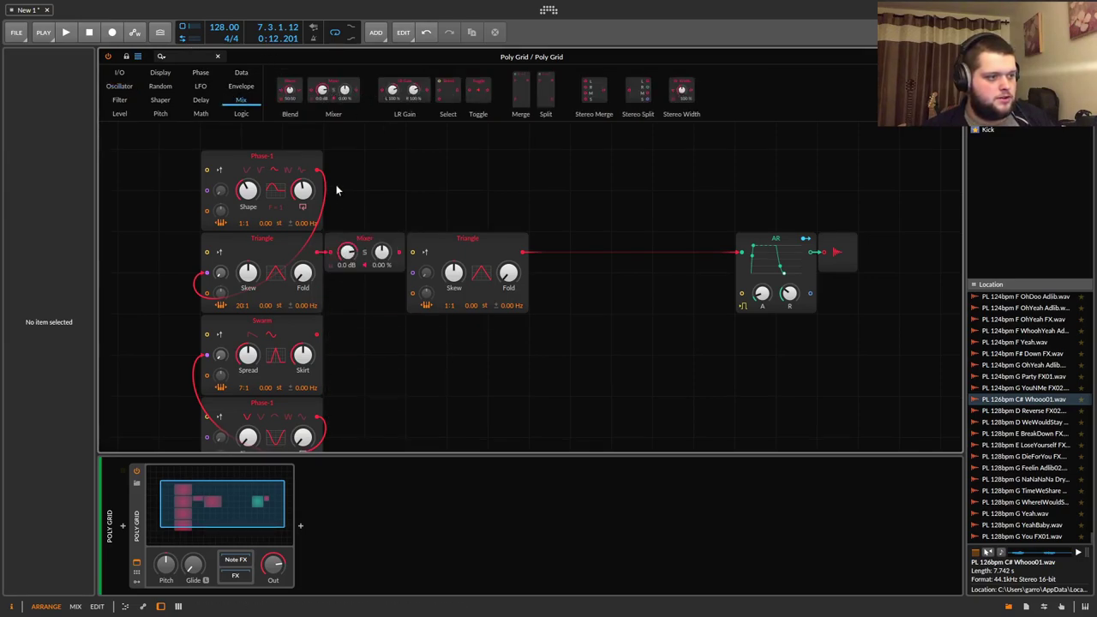
pyautogui.moveTo(319, 170); pyautogui.dragTo(321, 294)
pyautogui.moveTo(316, 340); pyautogui.dragTo(333, 357)
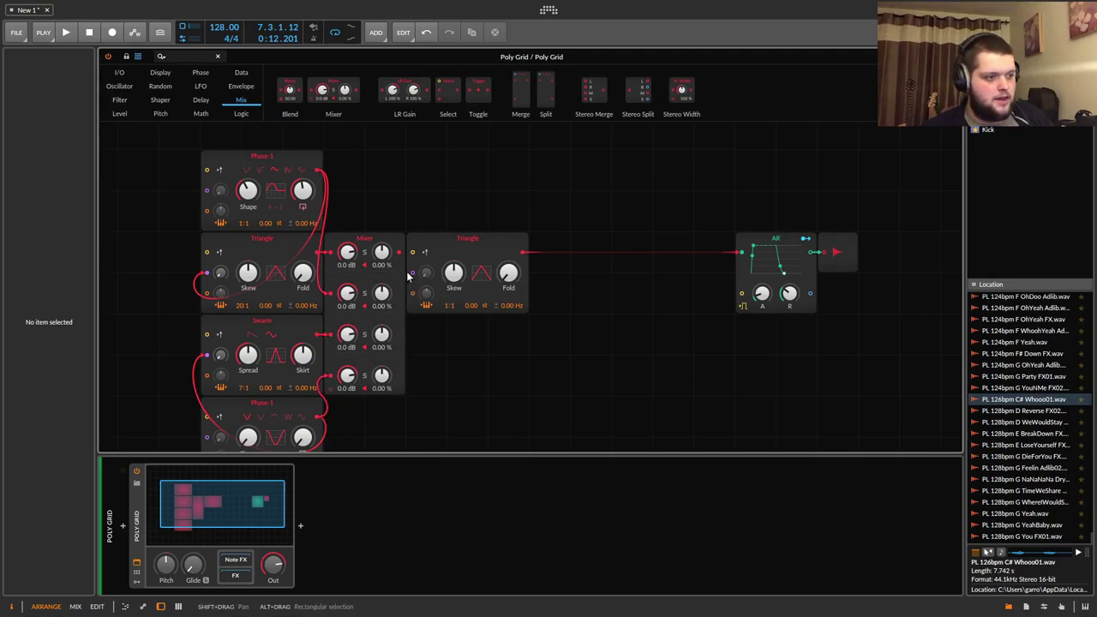
pyautogui.moveTo(447, 249); pyautogui.dragTo(575, 230)
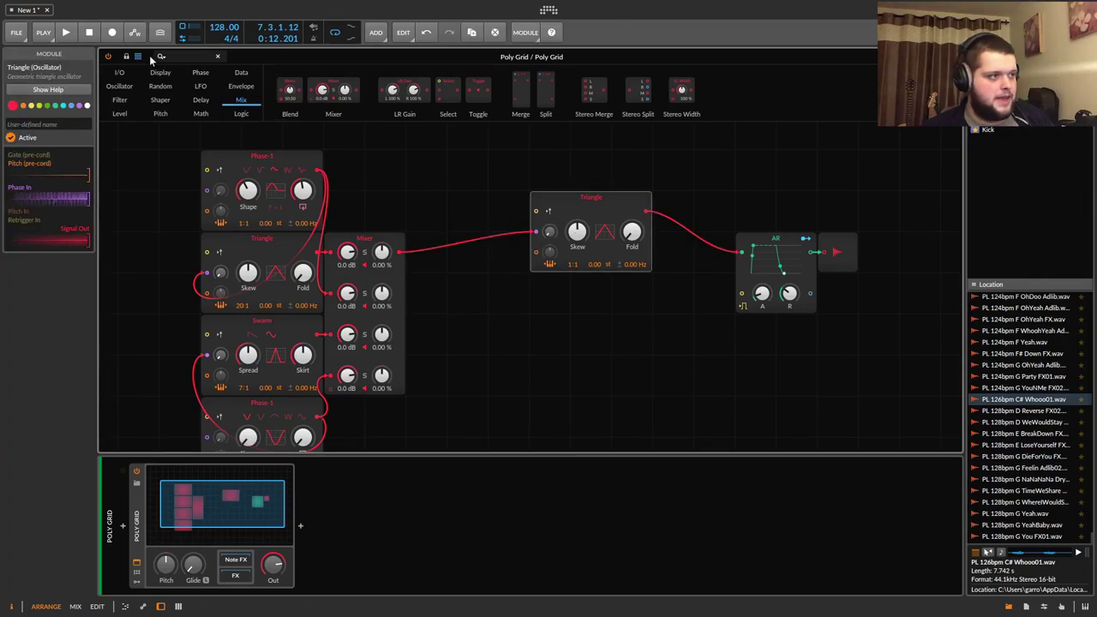
# Add a Sampler module below the lower Phase-1 and patch its output into a fifth Mixer input.
pyautogui.click(120, 90)
pyautogui.moveTo(687, 107); pyautogui.dragTo(642, 401)
pyautogui.scroll(-2, 642, 323)
pyautogui.moveTo(637, 300); pyautogui.dragTo(365, 386)
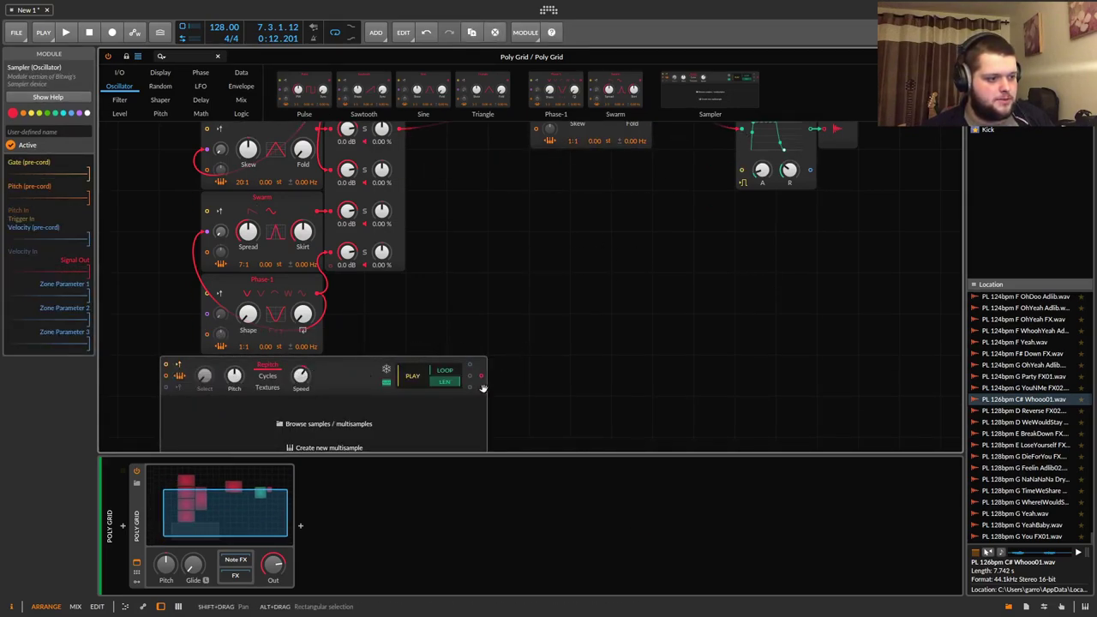
pyautogui.moveTo(484, 379); pyautogui.dragTo(436, 230)
pyautogui.moveTo(335, 277); pyautogui.dragTo(331, 292)
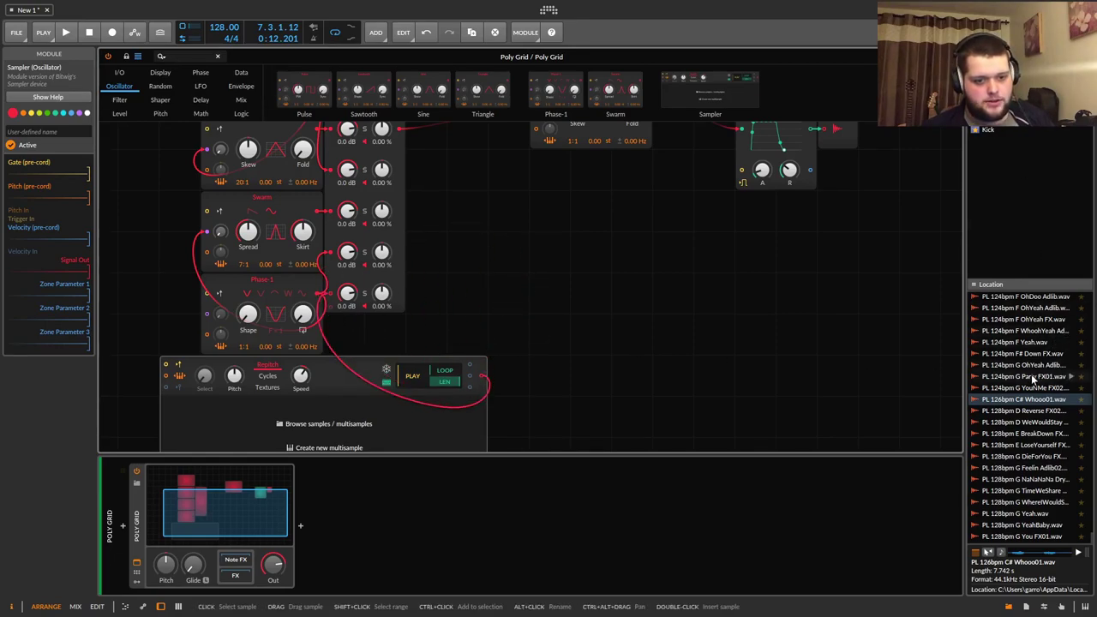
# Load the sample "Snare + Hi-Hat Berlin 301-II B.wav" into the Sampler and set its playback mode to Cycles.
pyautogui.click(1029, 398)
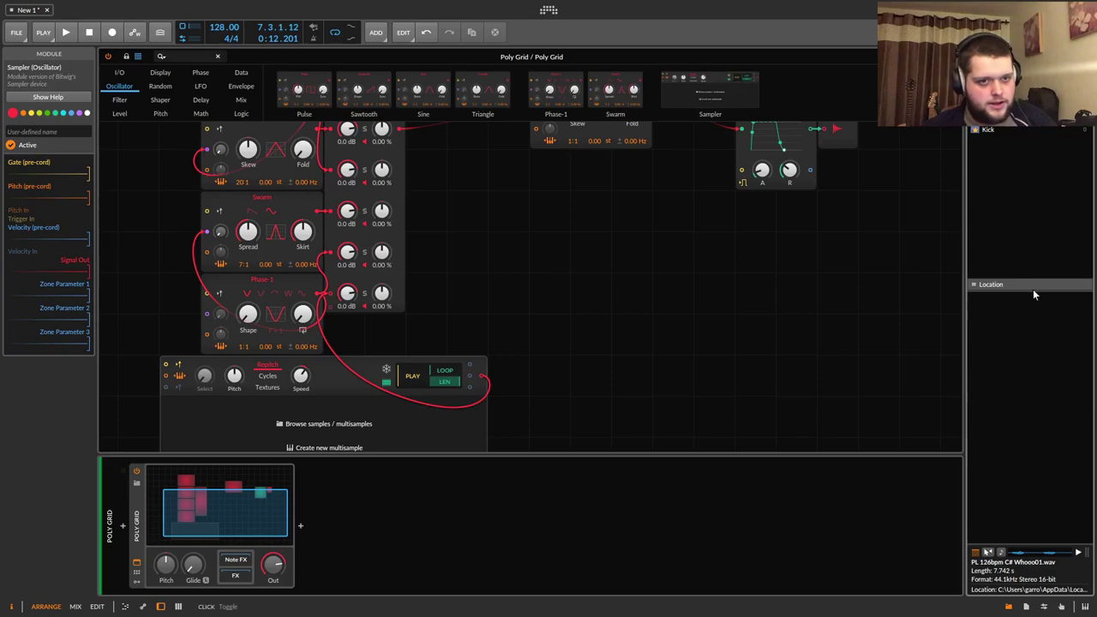
pyautogui.click(998, 356)
pyautogui.moveTo(997, 356); pyautogui.dragTo(397, 405)
pyautogui.scroll(-1, 545, 306)
pyautogui.click(267, 291)
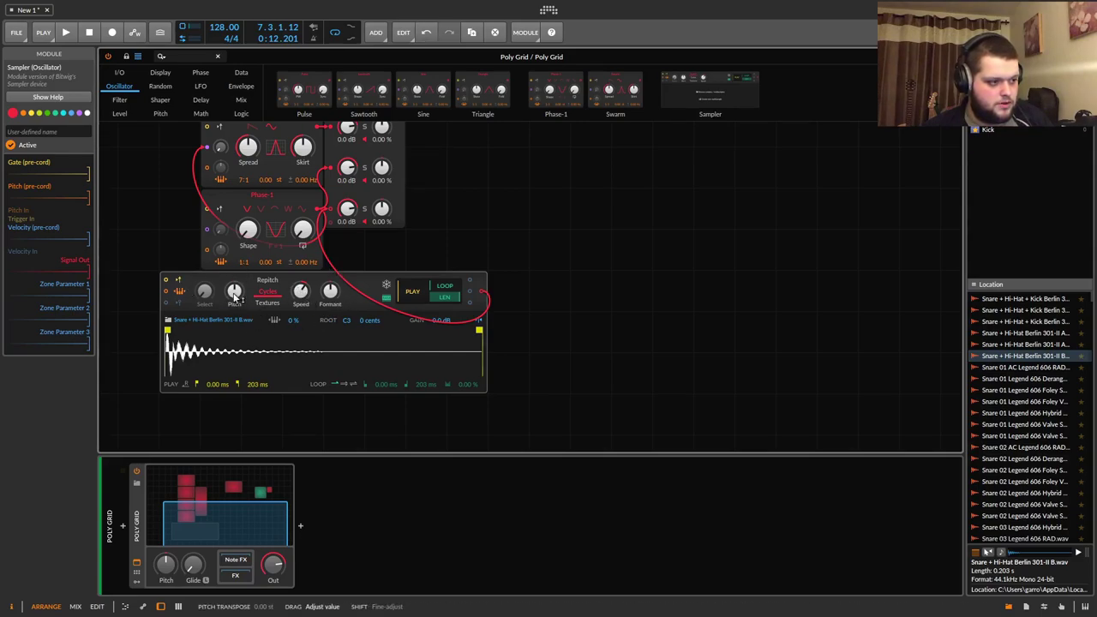
# Freeze the Sampler's playback and set its playback position to 46.0 %.
pyautogui.click(385, 285)
pyautogui.moveTo(300, 291); pyautogui.dragTo(300, 240)
pyautogui.scroll(4, 563, 254)
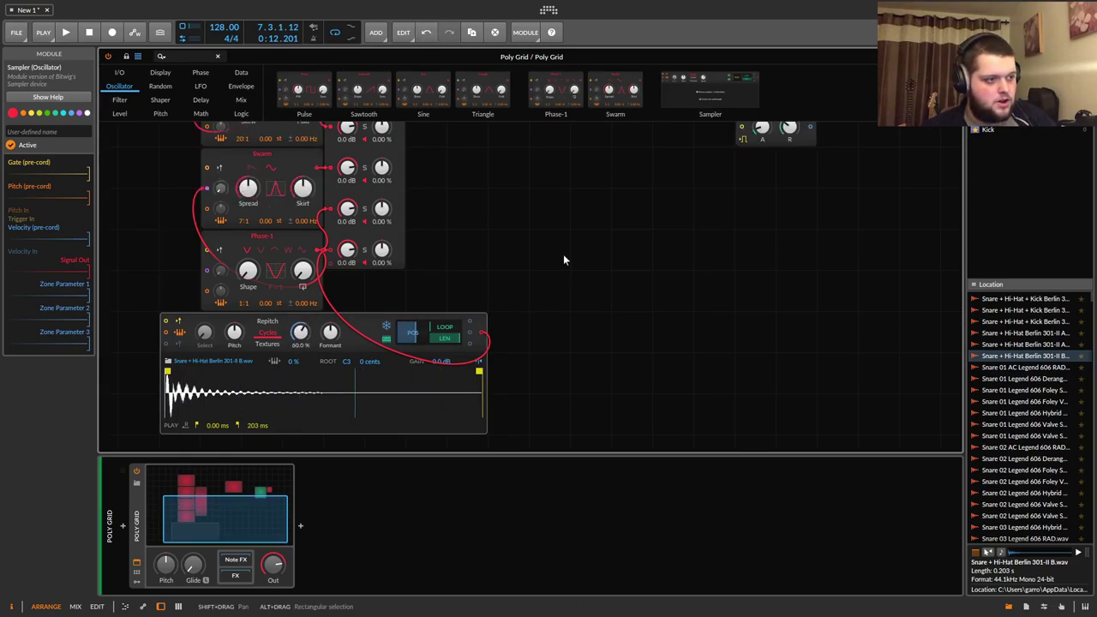
pyautogui.scroll(-3, 548, 230)
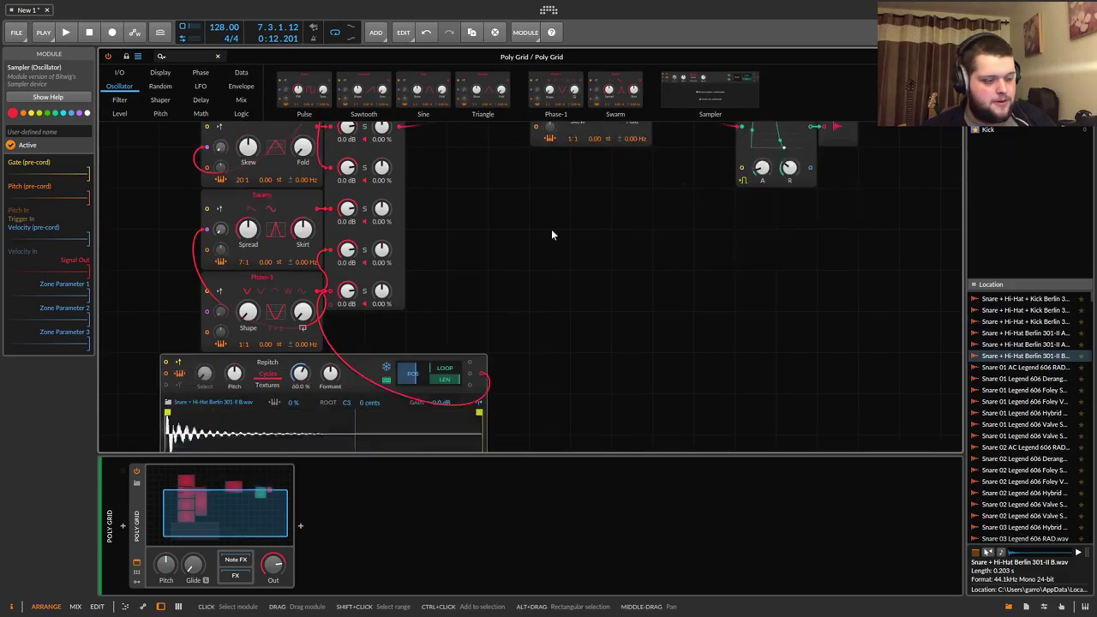
pyautogui.scroll(2, 268, 283)
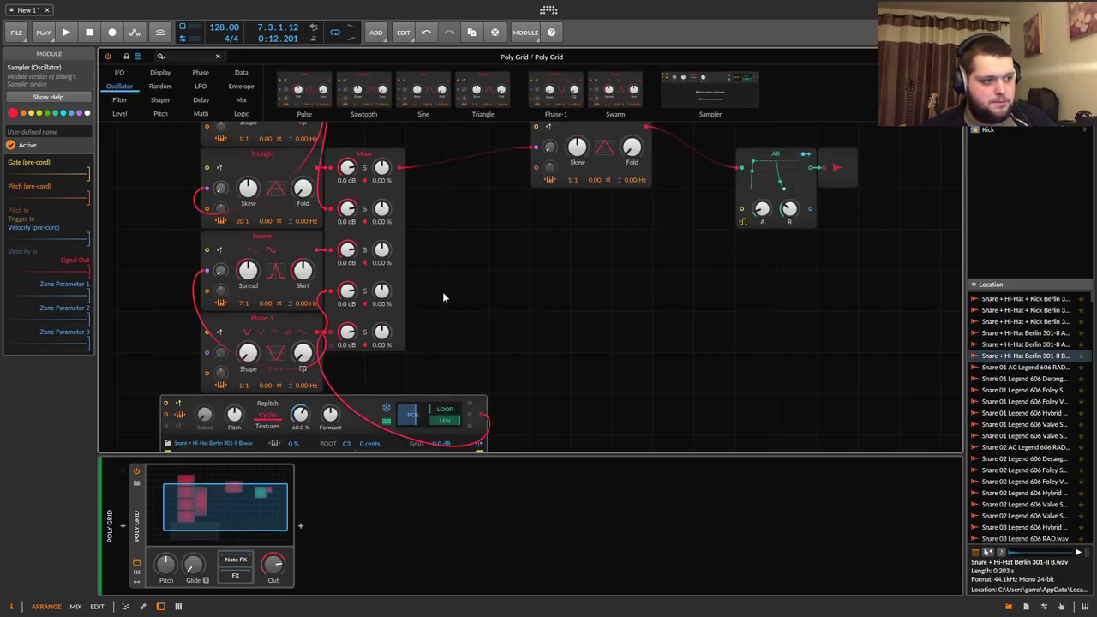
pyautogui.scroll(-3, 508, 295)
pyautogui.moveTo(300, 292); pyautogui.dragTo(299, 315)
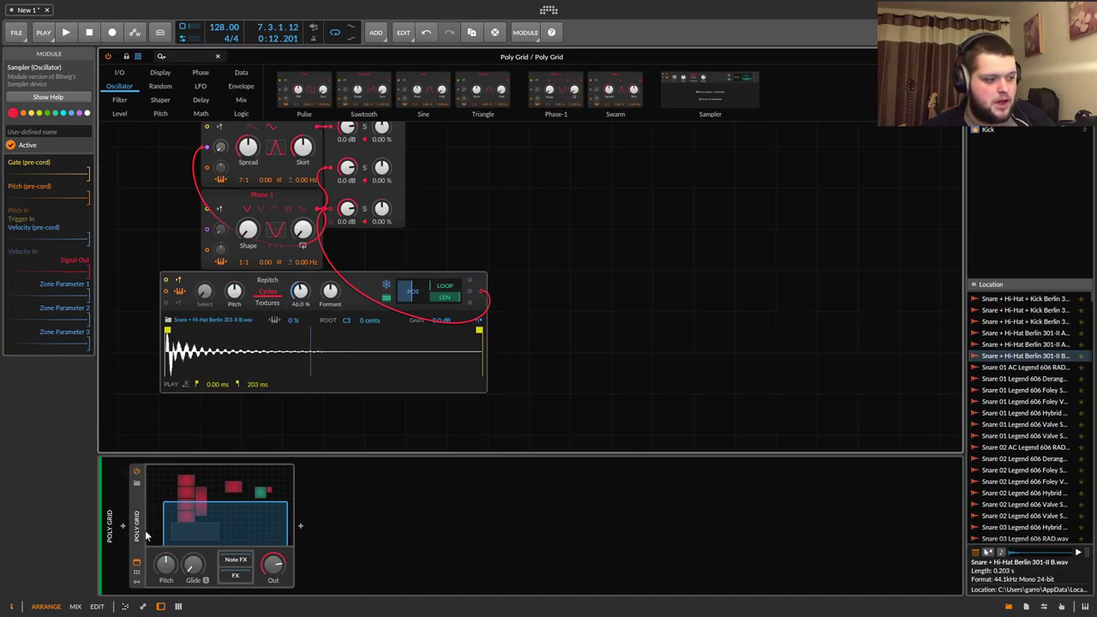
# Insert Sinemod, Shift and Bend phase modules in series between the main Triangle and the AR envelope, with the Sinemod amount at 160 %.
pyautogui.click(203, 74)
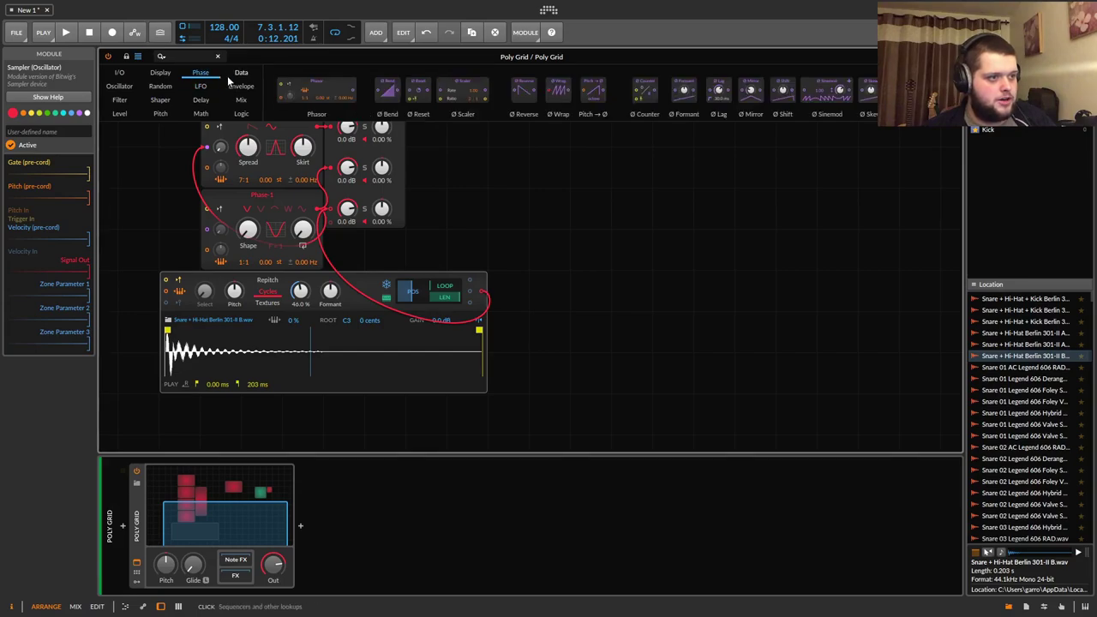
pyautogui.moveTo(829, 90); pyautogui.dragTo(686, 158)
pyautogui.scroll(3, 722, 220)
pyautogui.scroll(2, 722, 227)
pyautogui.moveTo(693, 360); pyautogui.dragTo(714, 195)
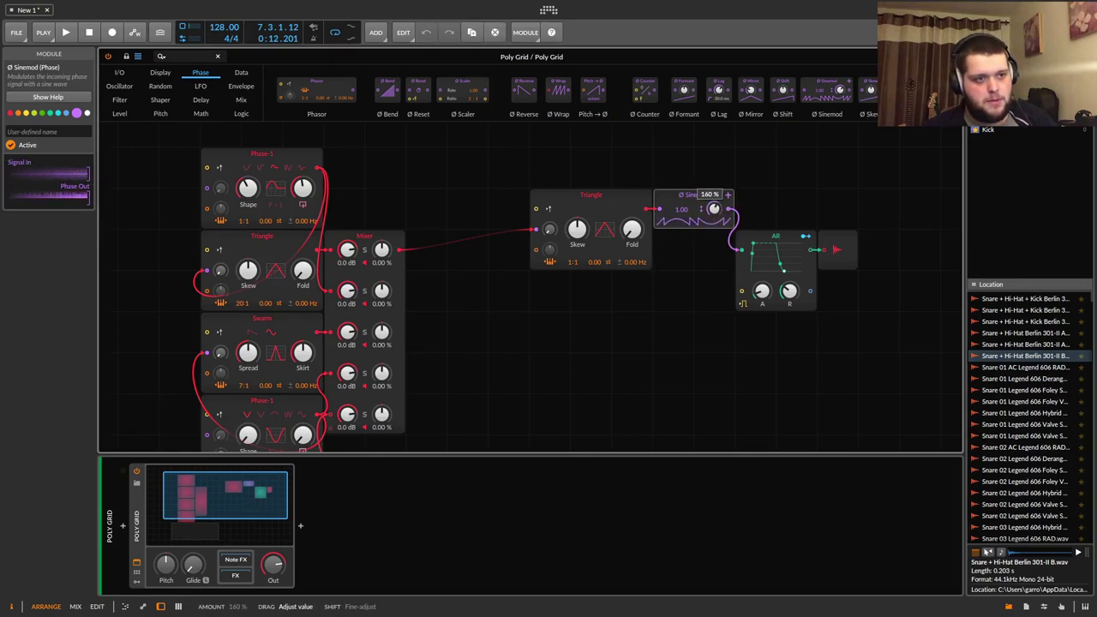
pyautogui.moveTo(798, 105); pyautogui.dragTo(755, 209)
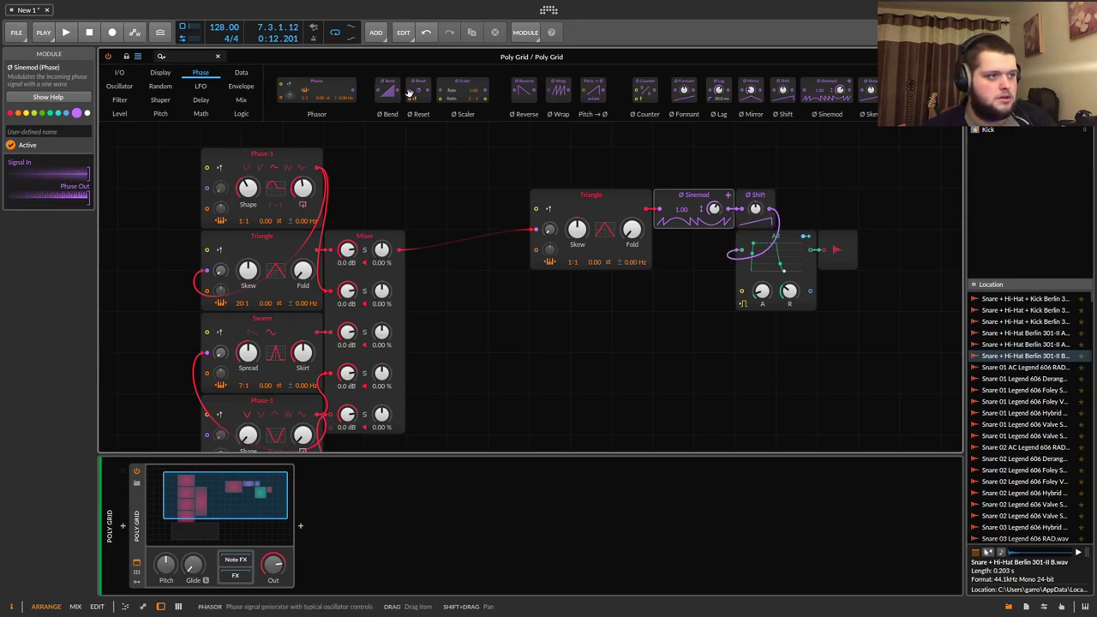
pyautogui.moveTo(388, 90); pyautogui.dragTo(781, 222)
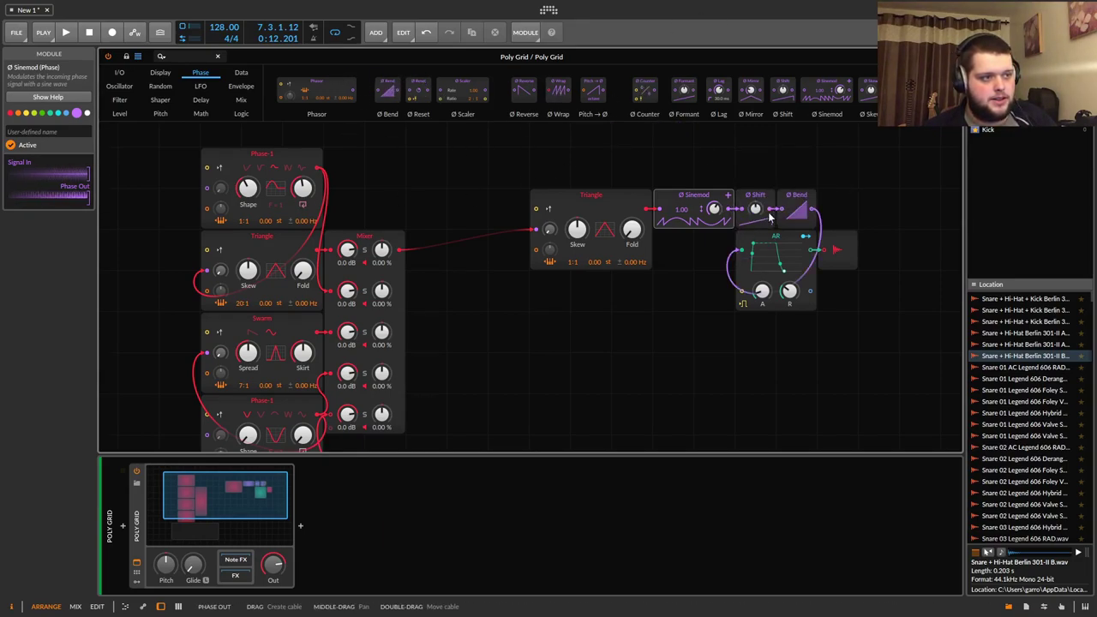
# Add Low-pass SK and SVF filters and patch the Bend module's output into both cutoff inputs.
pyautogui.click(119, 100)
pyautogui.moveTo(363, 90); pyautogui.dragTo(845, 180)
pyautogui.moveTo(406, 100); pyautogui.dragTo(934, 291)
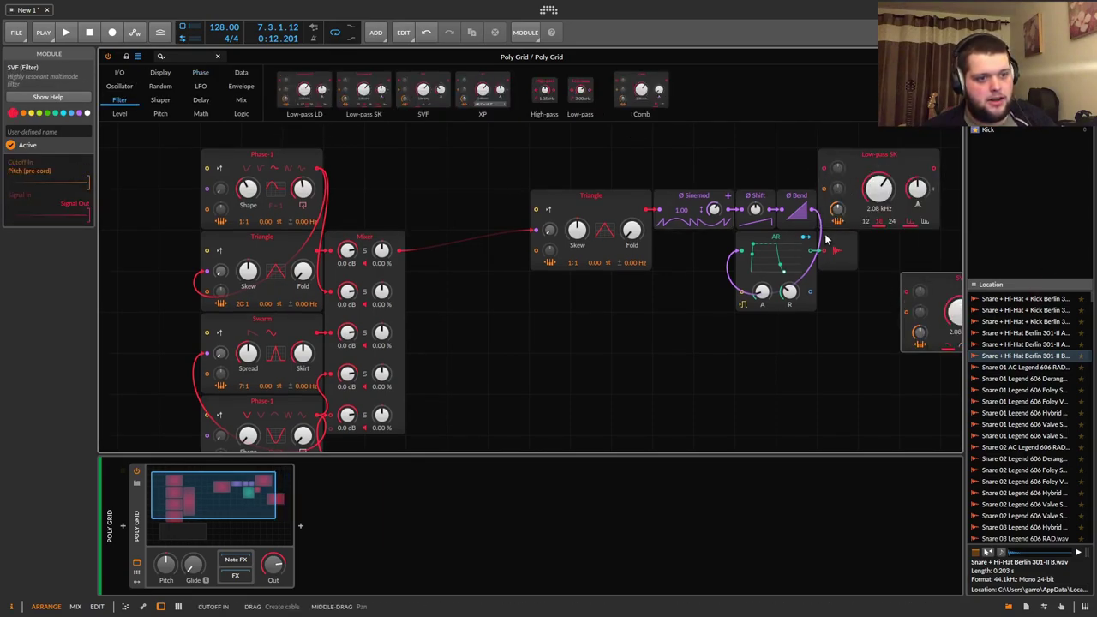
pyautogui.moveTo(812, 210); pyautogui.dragTo(906, 315)
pyautogui.moveTo(815, 211); pyautogui.dragTo(907, 312)
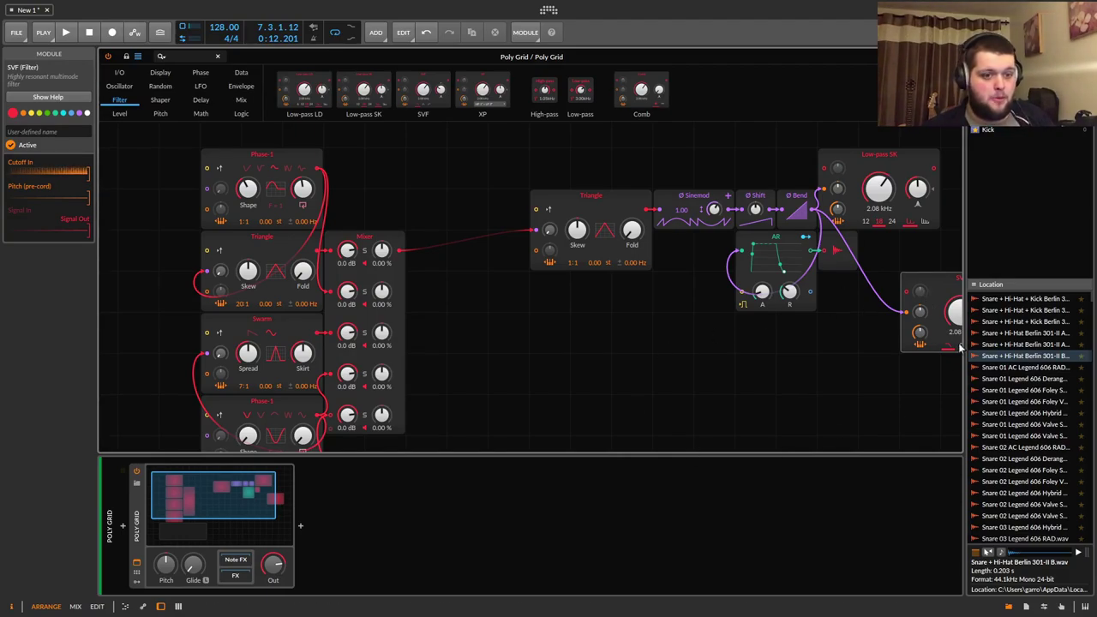
# Hide the browser to widen the patch area and select the modules of the patch together.
pyautogui.moveTo(1094, 276); pyautogui.dragTo(1094, 243)
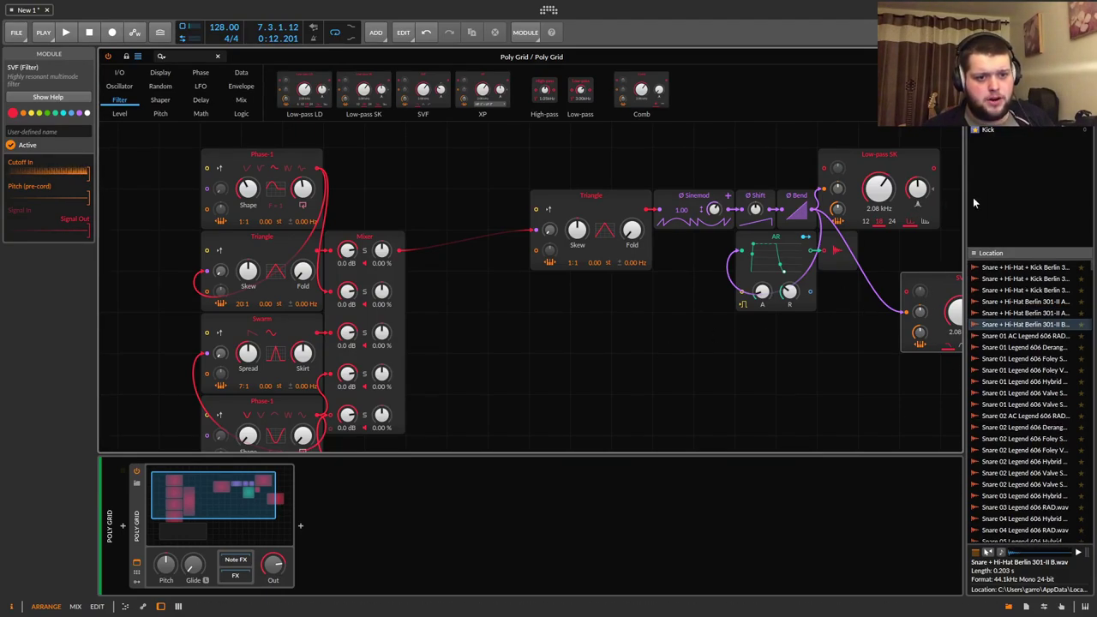
pyautogui.press('b')
pyautogui.scroll(1, 1043, 239)
pyautogui.scroll(-1, 1043, 238)
pyautogui.moveTo(1050, 178); pyautogui.dragTo(117, 453)
pyautogui.scroll(-1, 928, 289)
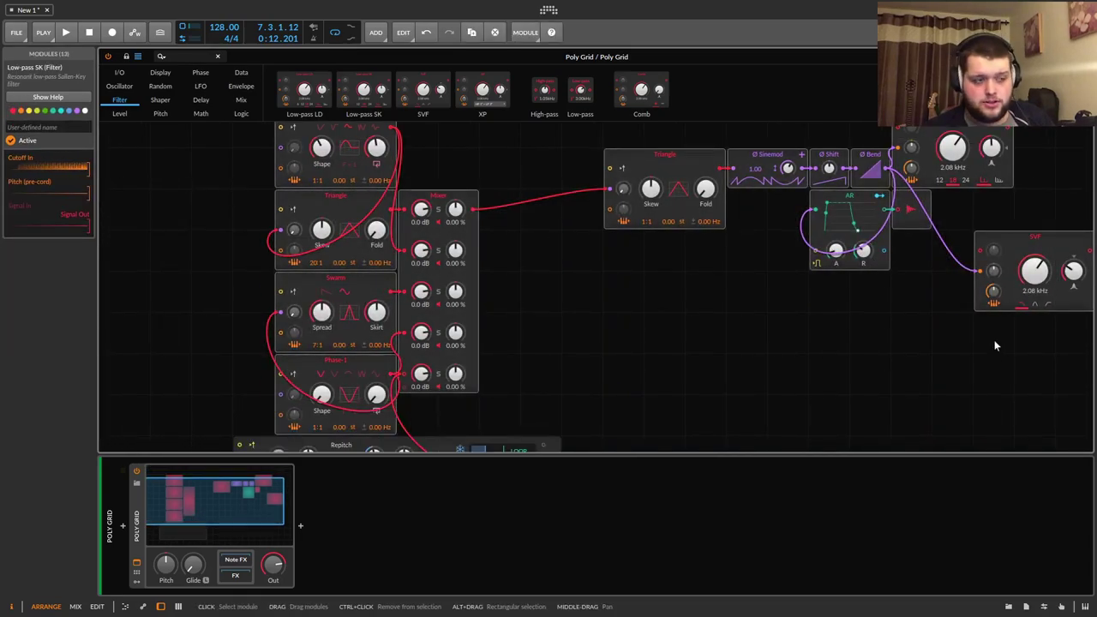
pyautogui.scroll(-3, 864, 356)
pyautogui.scroll(4, 844, 354)
pyautogui.moveTo(1048, 170); pyautogui.dragTo(385, 439)
pyautogui.scroll(6, 857, 260)
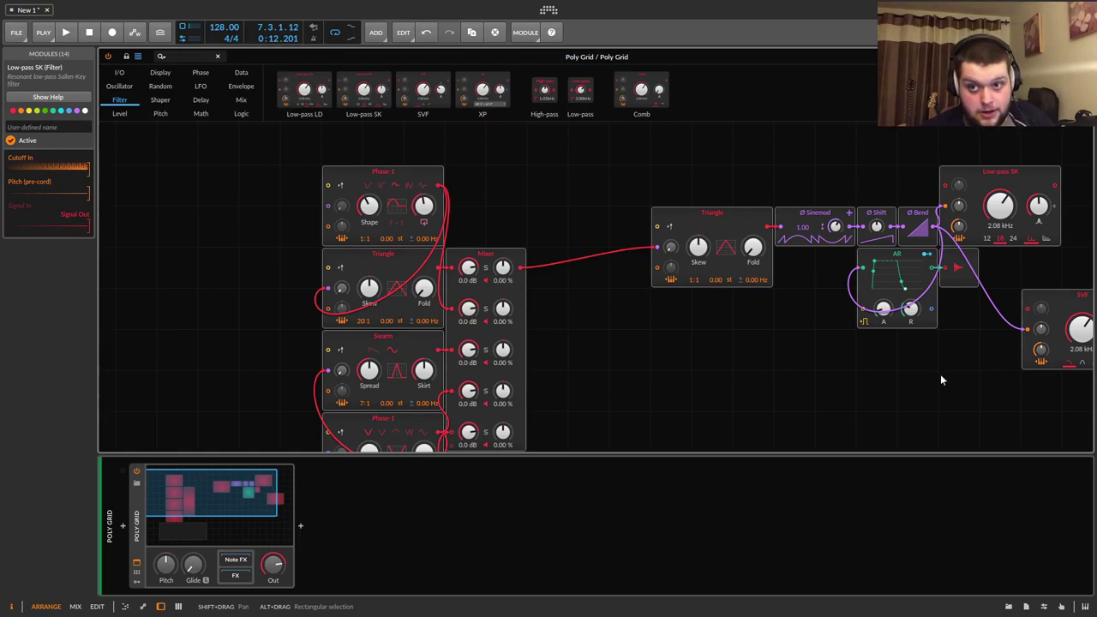
pyautogui.moveTo(1047, 180); pyautogui.dragTo(978, 225)
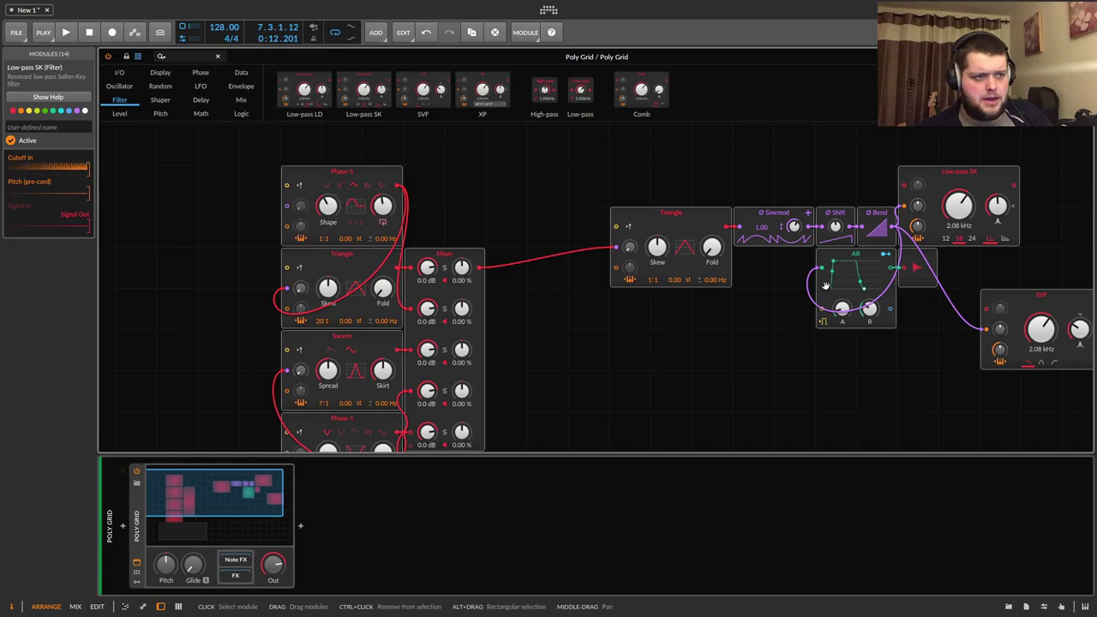
# Place an XOR logic gate in the empty area below the AR envelope.
pyautogui.click(242, 113)
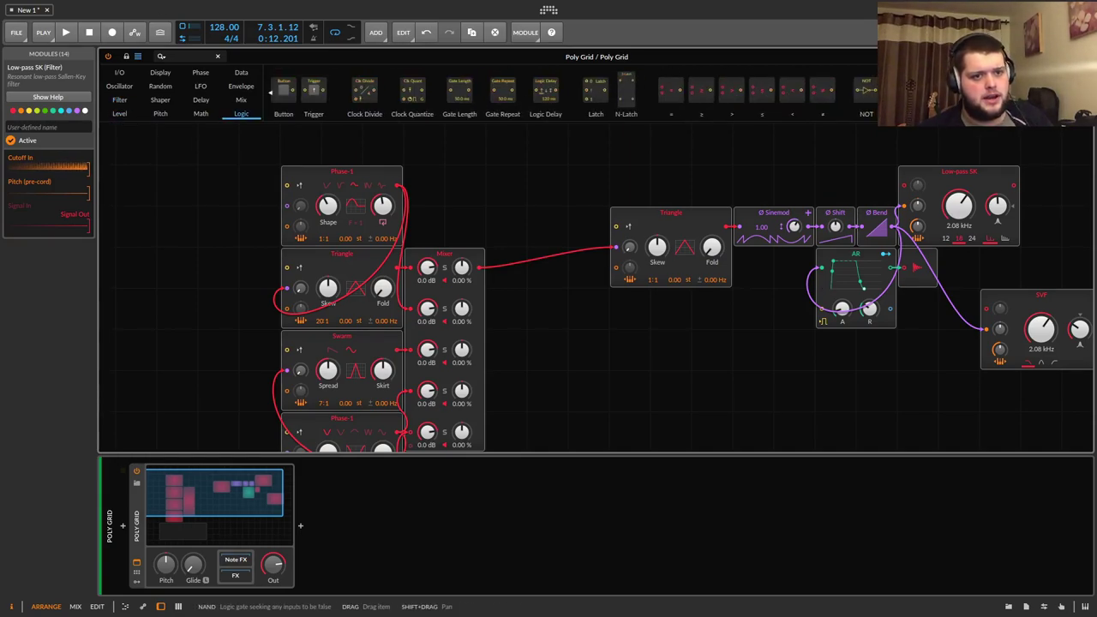
pyautogui.moveTo(900, 90); pyautogui.dragTo(794, 388)
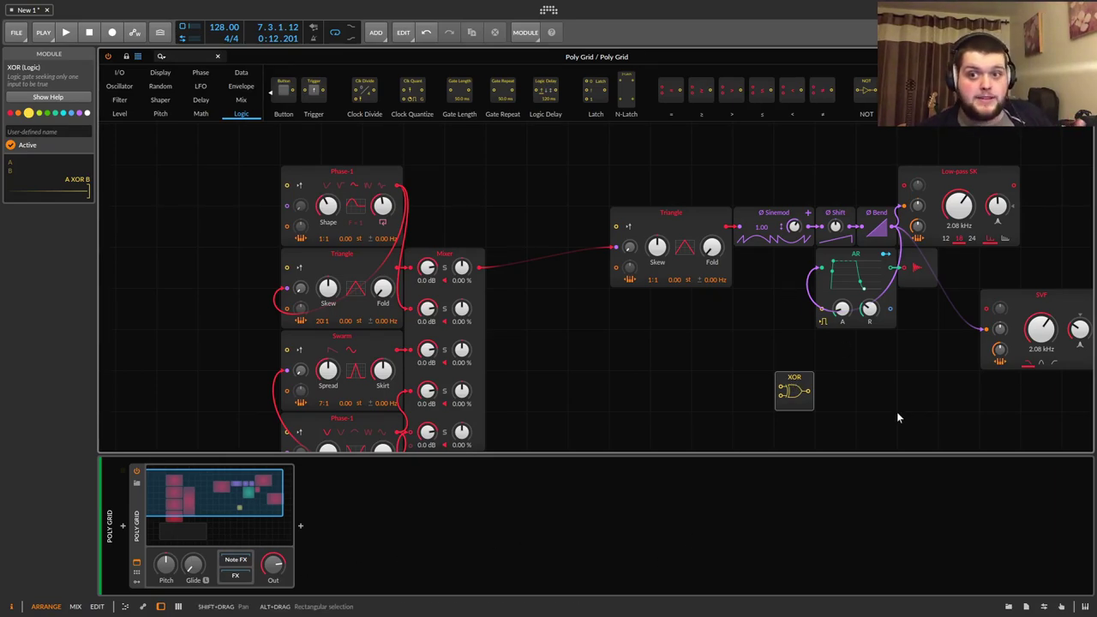
pyautogui.scroll(-3, 935, 205)
pyautogui.scroll(3, 935, 205)
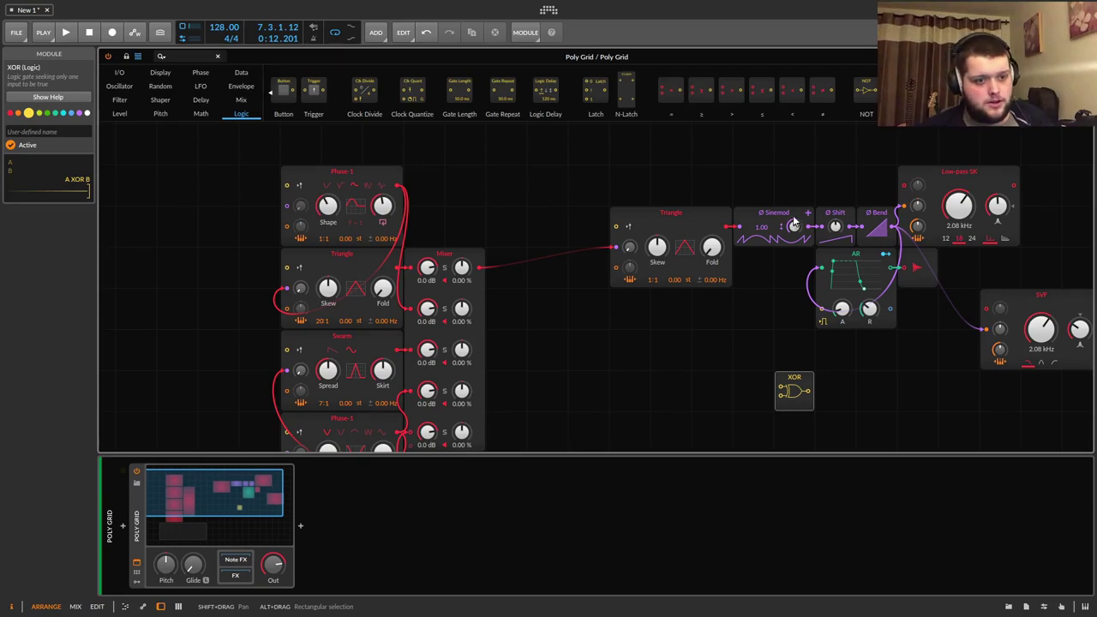
pyautogui.scroll(-4, 863, 227)
pyautogui.scroll(3, 857, 243)
pyautogui.scroll(2, 858, 242)
pyautogui.scroll(-2, 937, 237)
pyautogui.scroll(1, 864, 213)
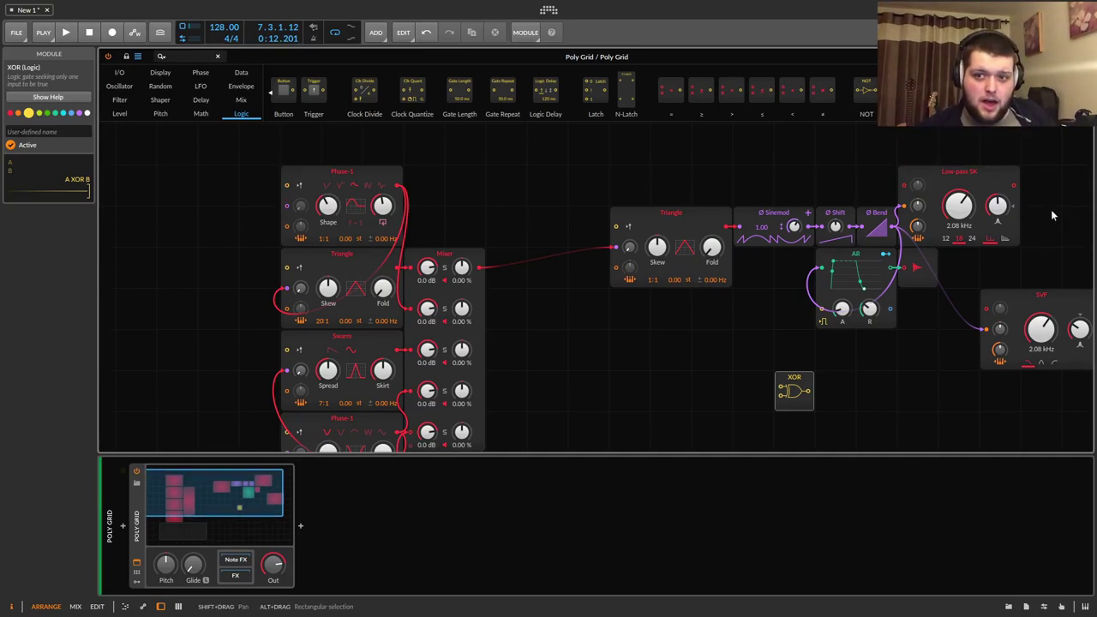
# Select the stacked Phase-1, Triangle and Swarm oscillators together with the Mixer module.
pyautogui.moveTo(246, 192); pyautogui.dragTo(480, 392)
pyautogui.scroll(1, 383, 207)
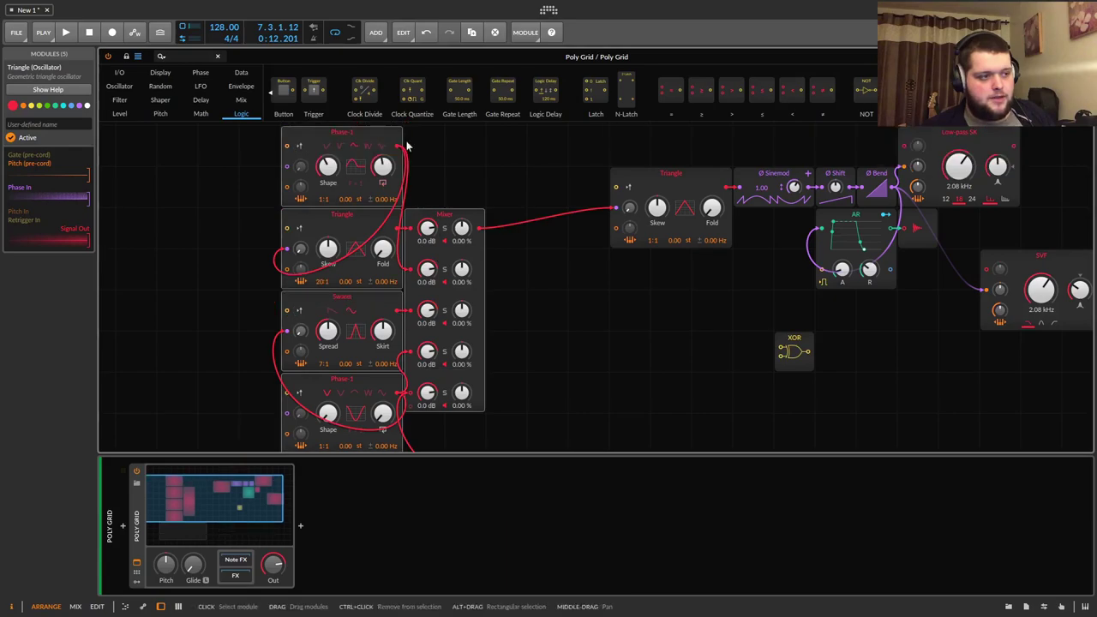
pyautogui.moveTo(248, 172); pyautogui.dragTo(509, 404)
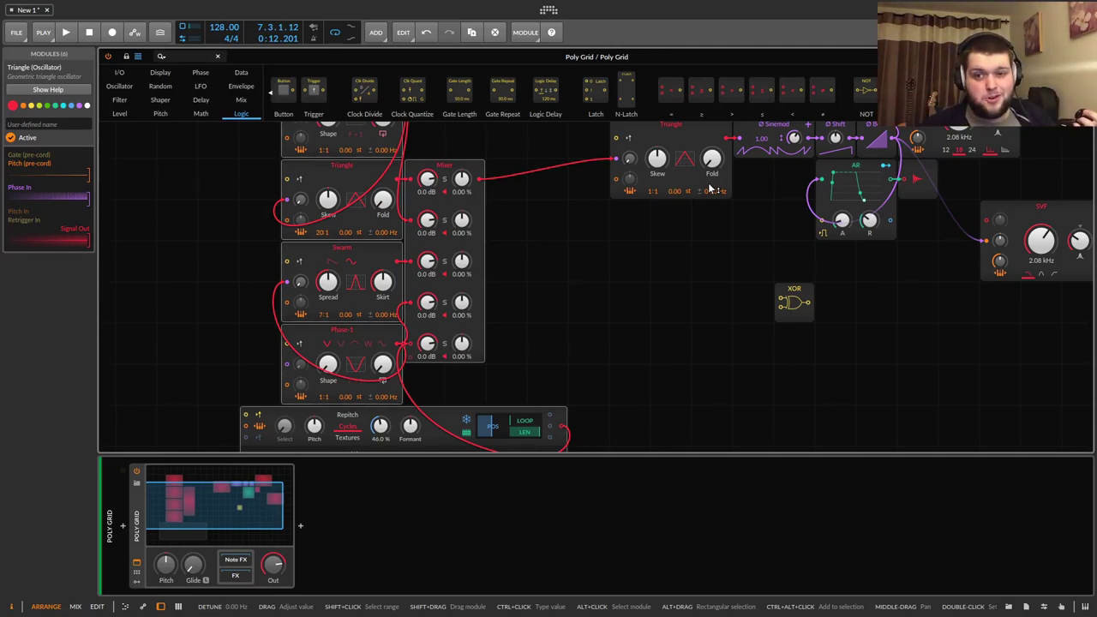
pyautogui.scroll(2, 963, 393)
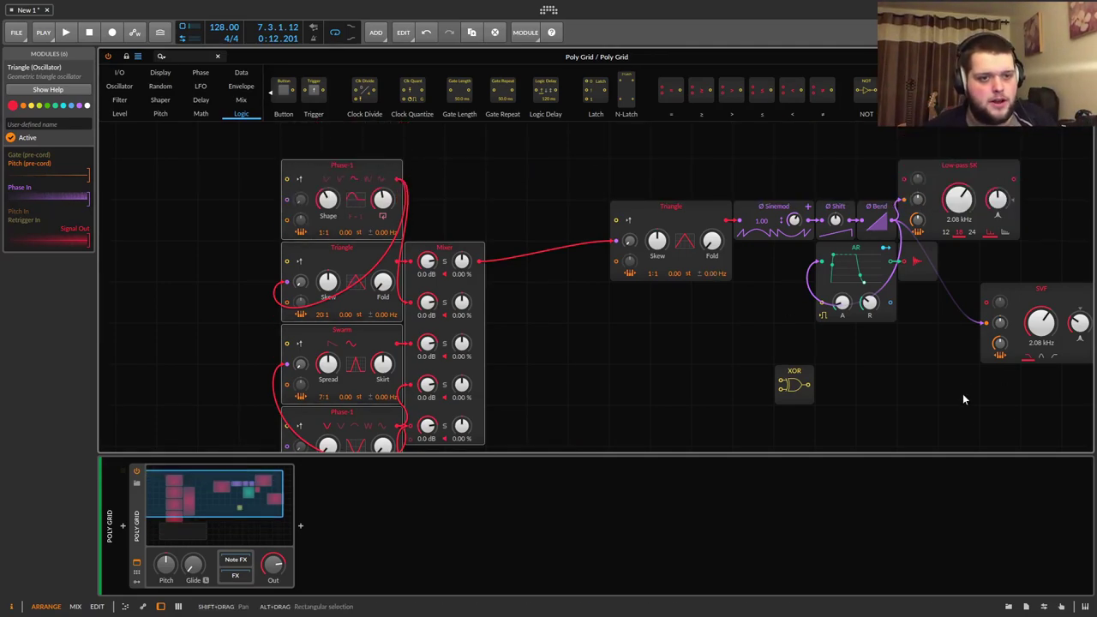
# Enlarge the Grid patch area downward until it replaces the device chain and reveals the sampler module.
pyautogui.click(927, 449)
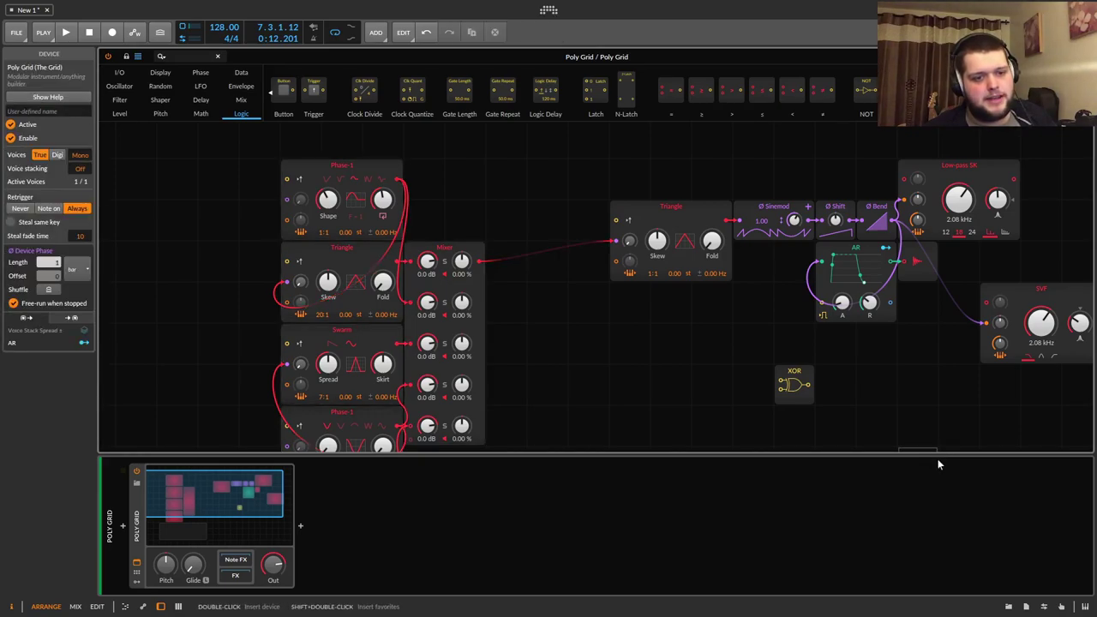
pyautogui.moveTo(937, 454); pyautogui.dragTo(917, 549)
pyautogui.scroll(-2, 779, 492)
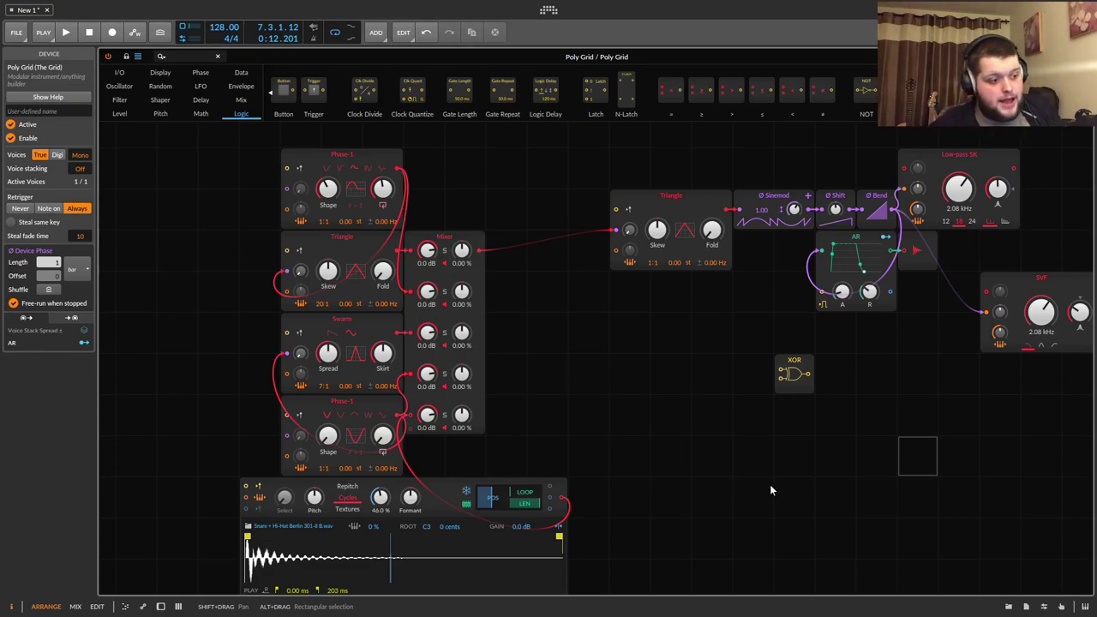
pyautogui.scroll(-6, 641, 233)
pyautogui.scroll(1, 277, 274)
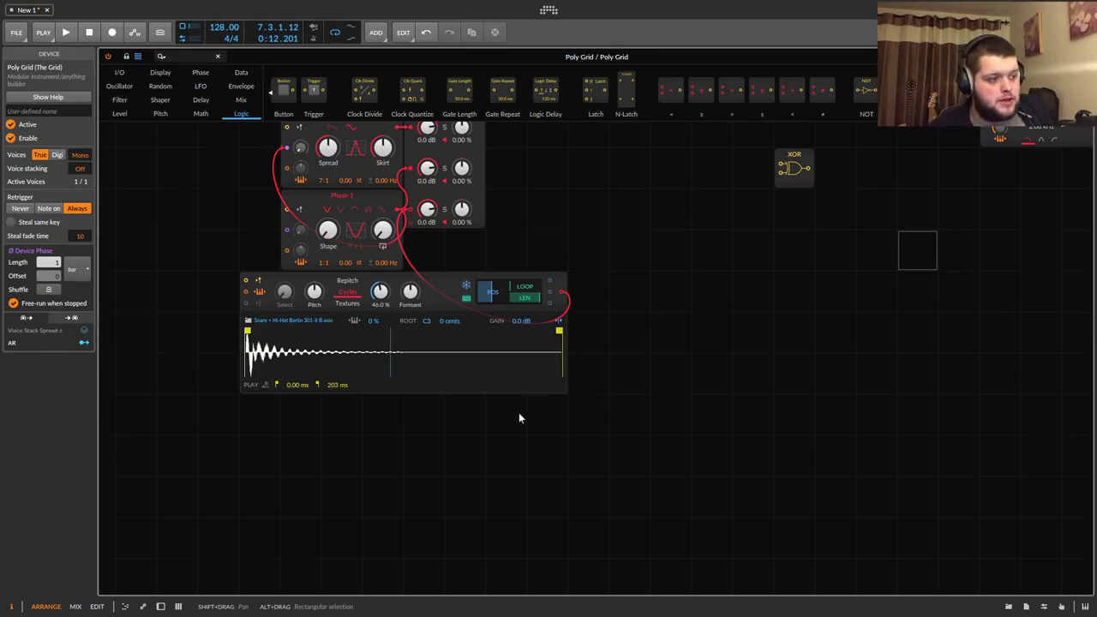
pyautogui.scroll(1, 509, 420)
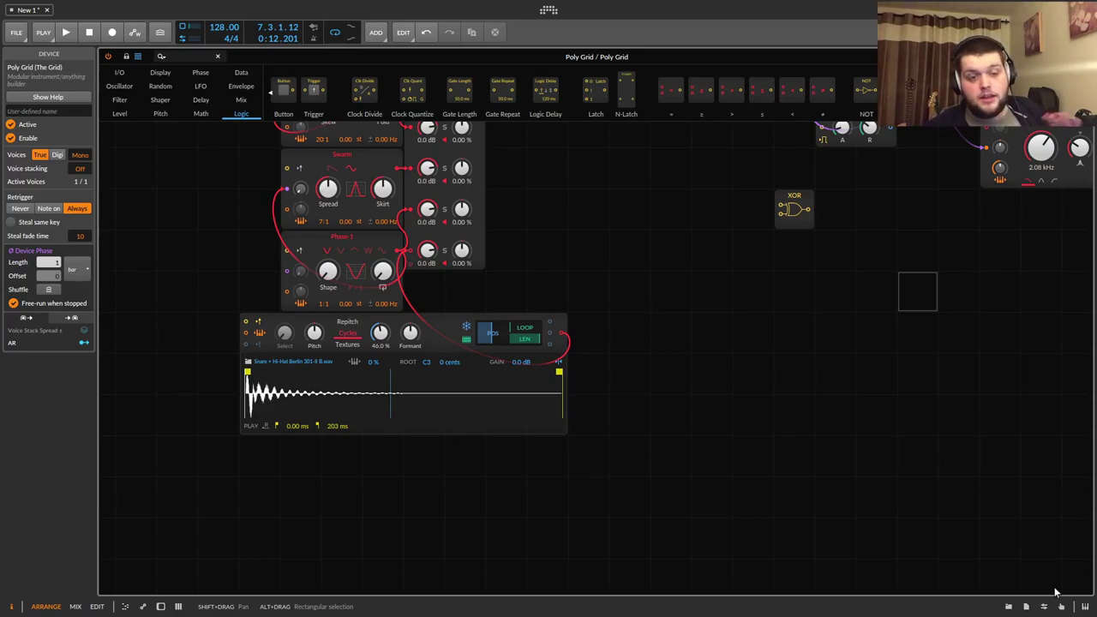
pyautogui.scroll(3, 838, 451)
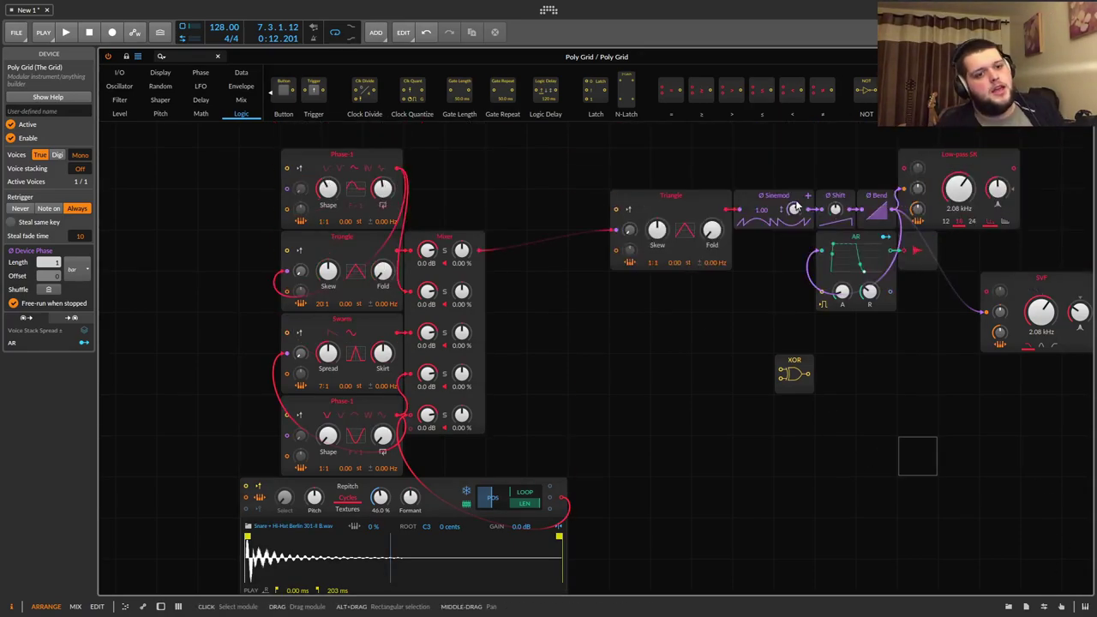